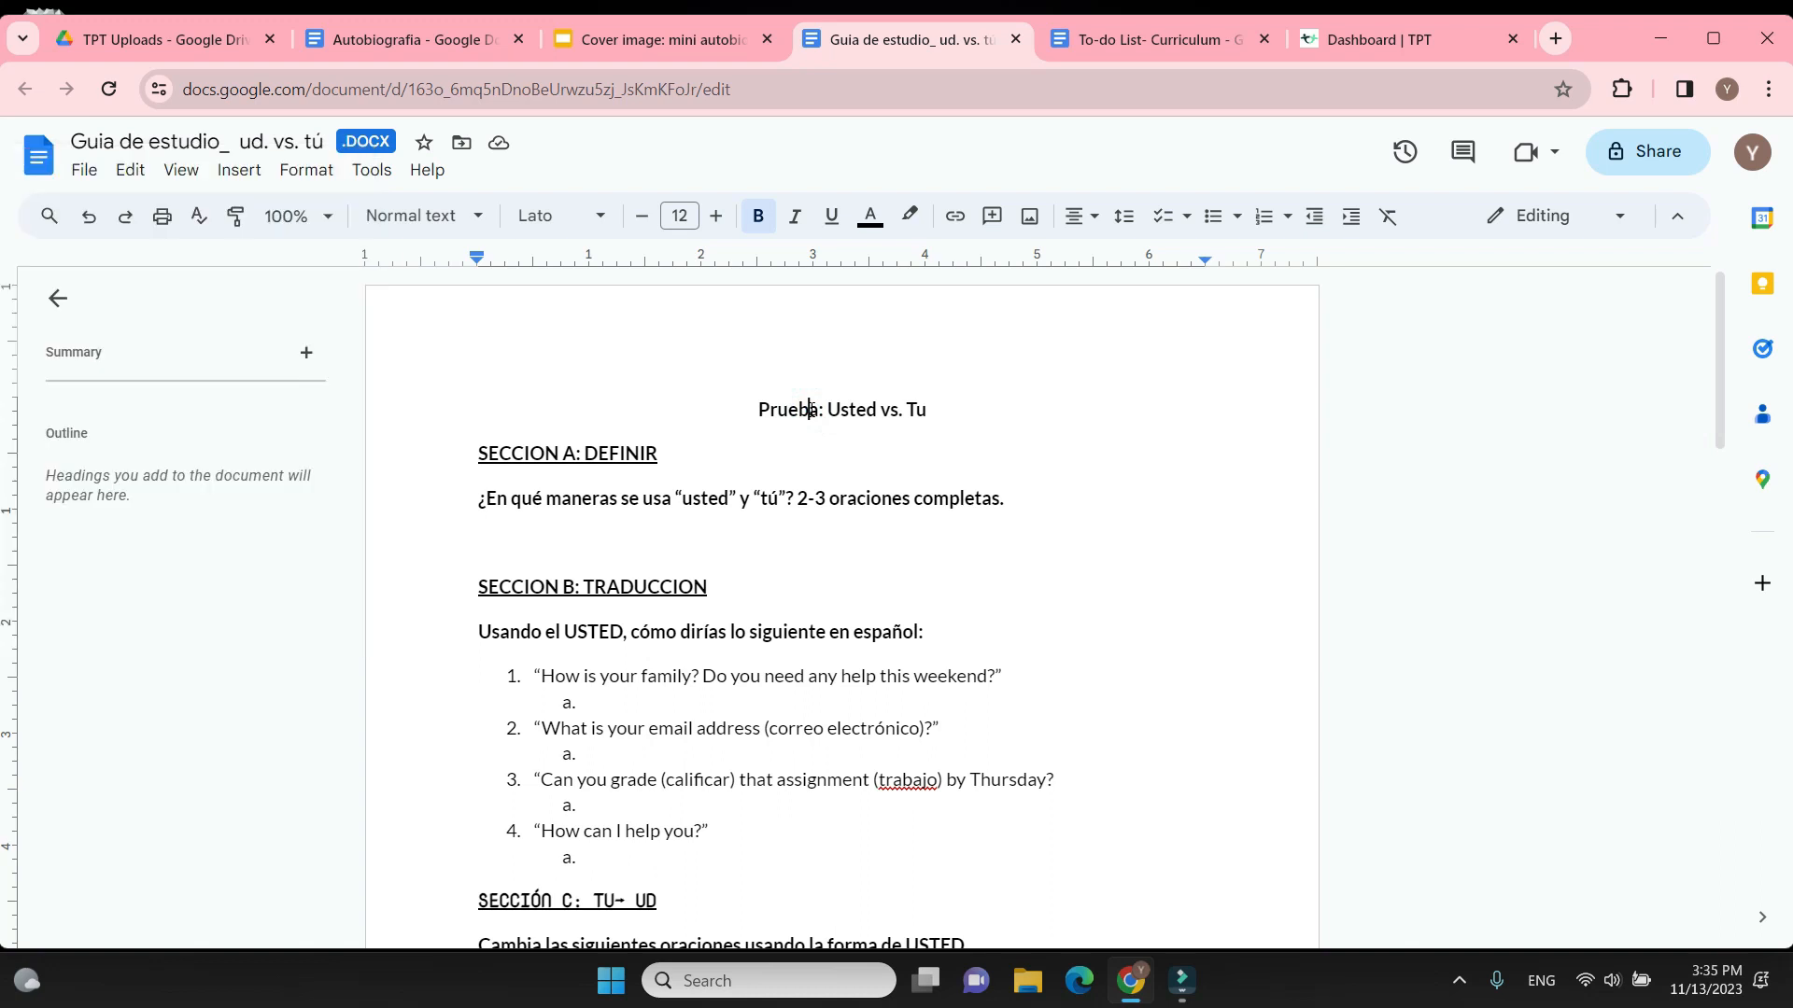
Change the font of the entire document to Mulish
left_click(834, 477)
key("ctrl+a")
left_click(572, 216)
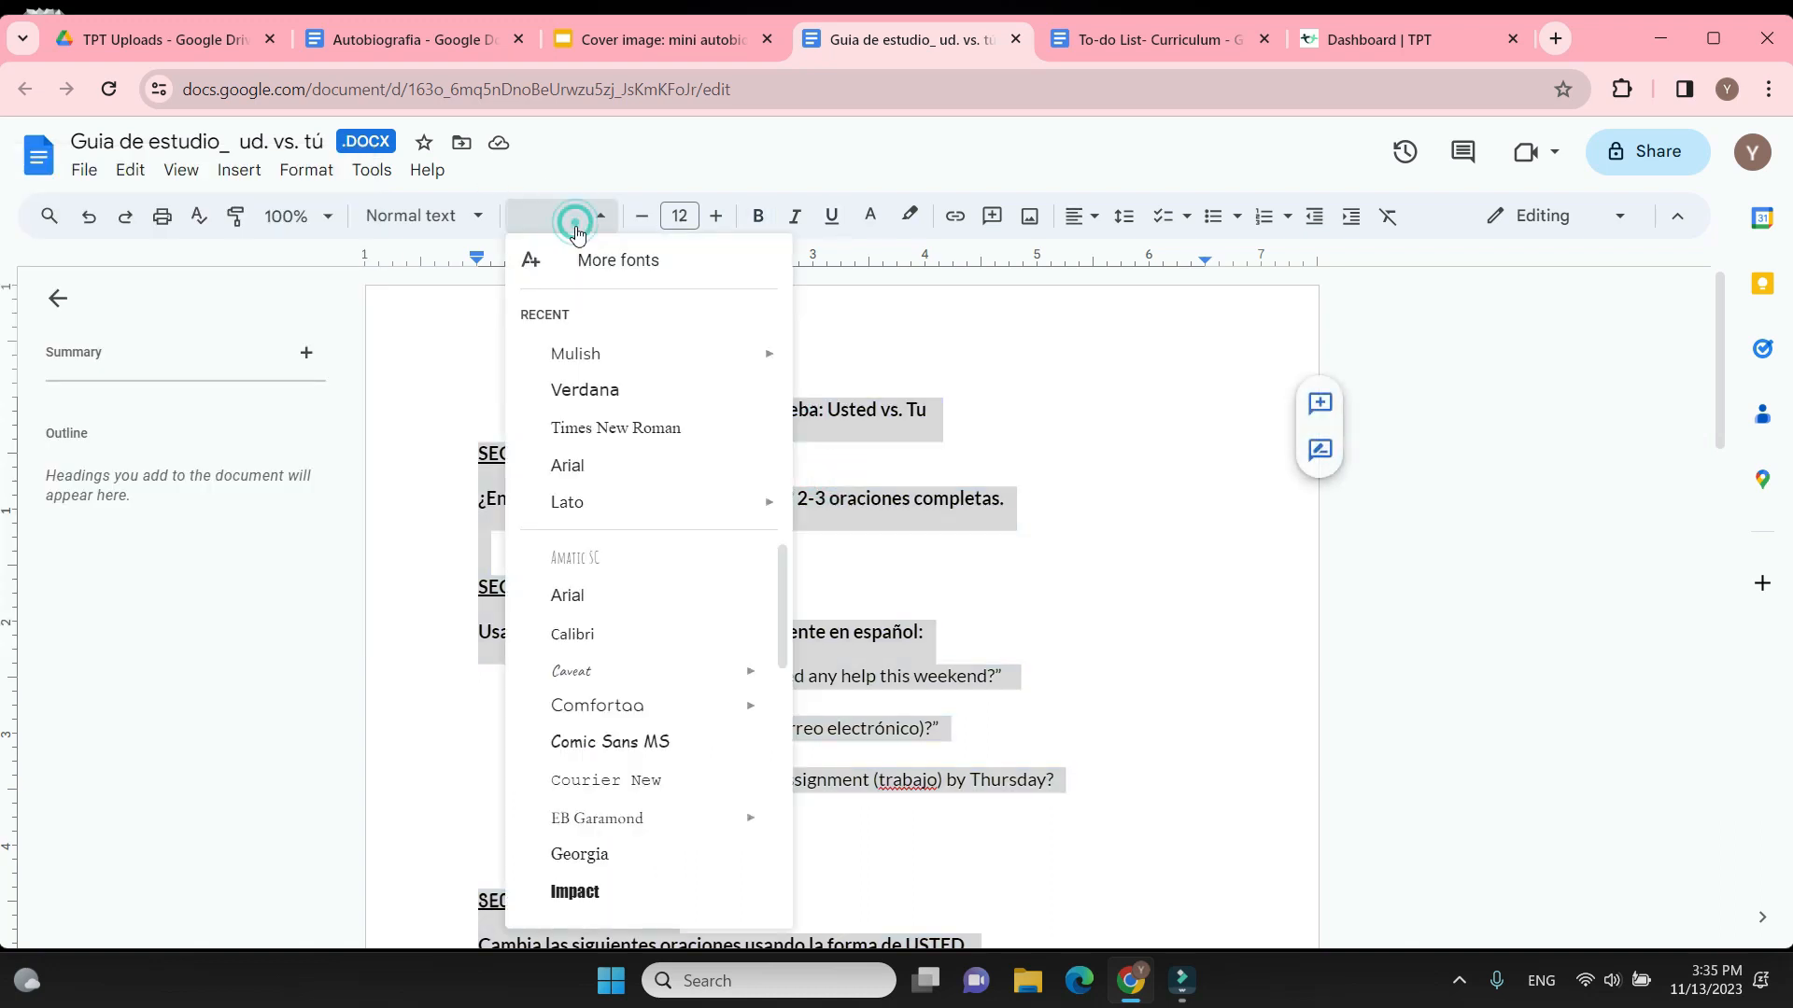
left_click(598, 347)
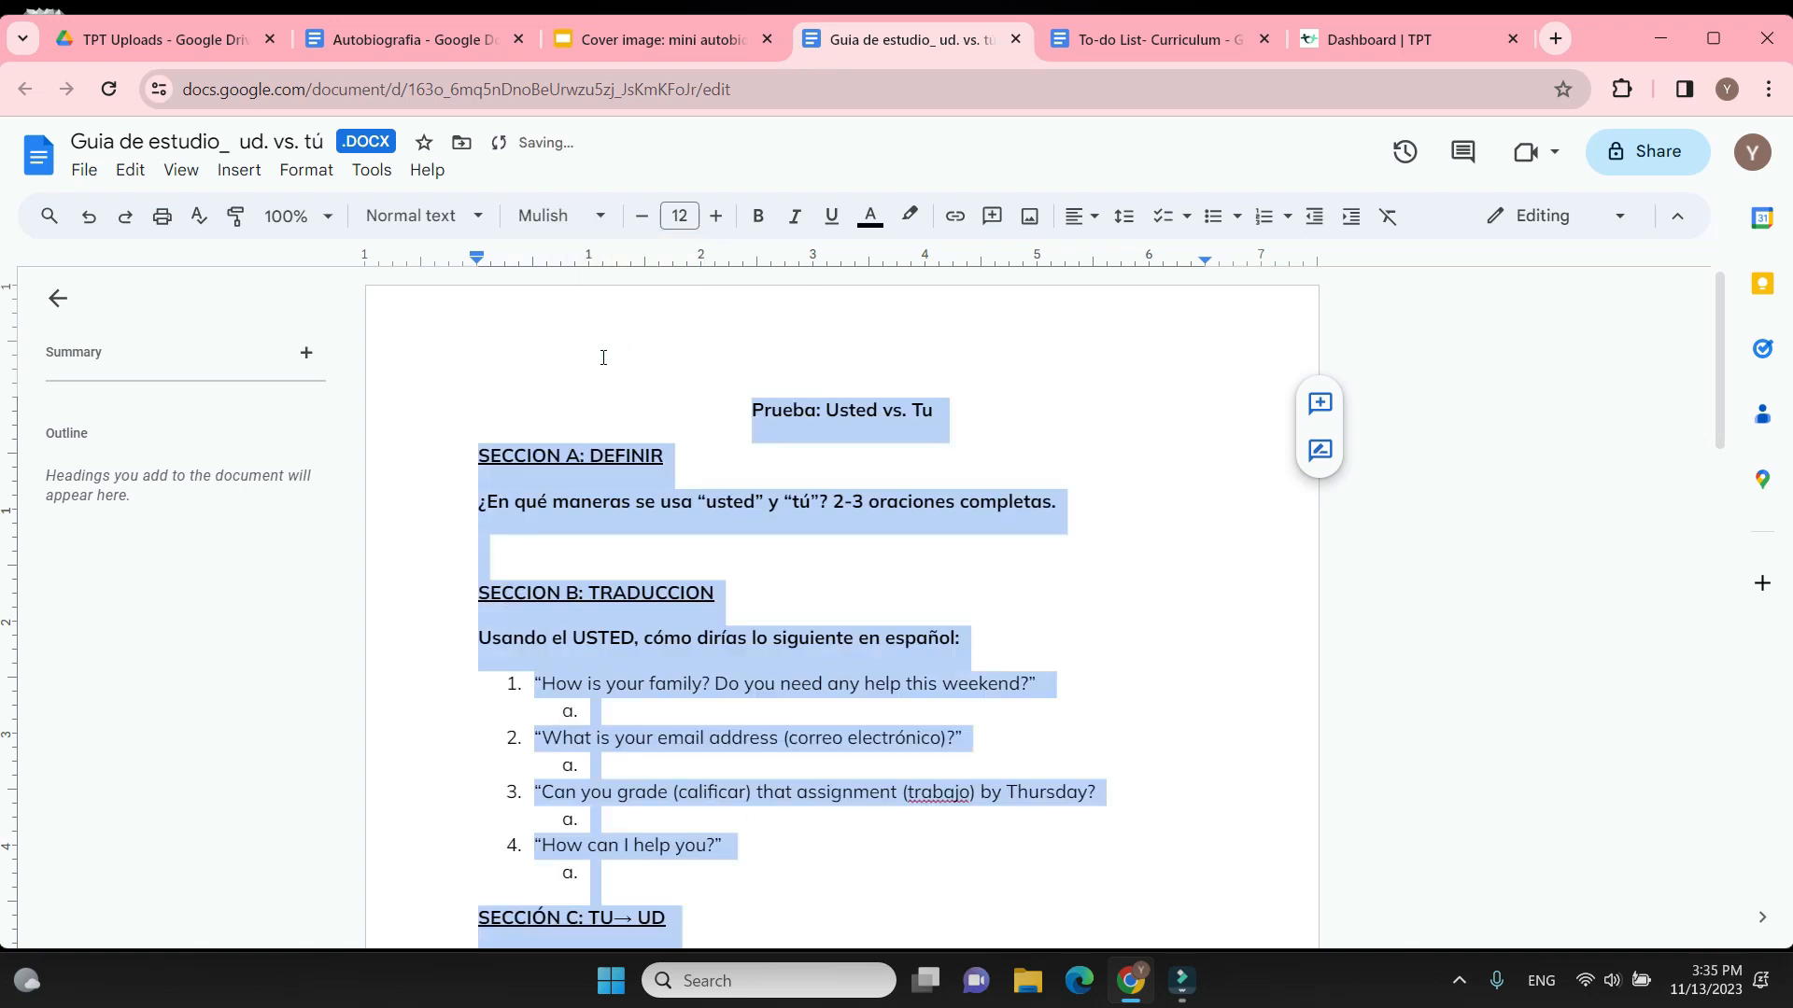
left_click(809, 689)
Replace "el" with "la forma de" before "USTED" in the Sección B instruction
scroll(810, 689, "down", 3)
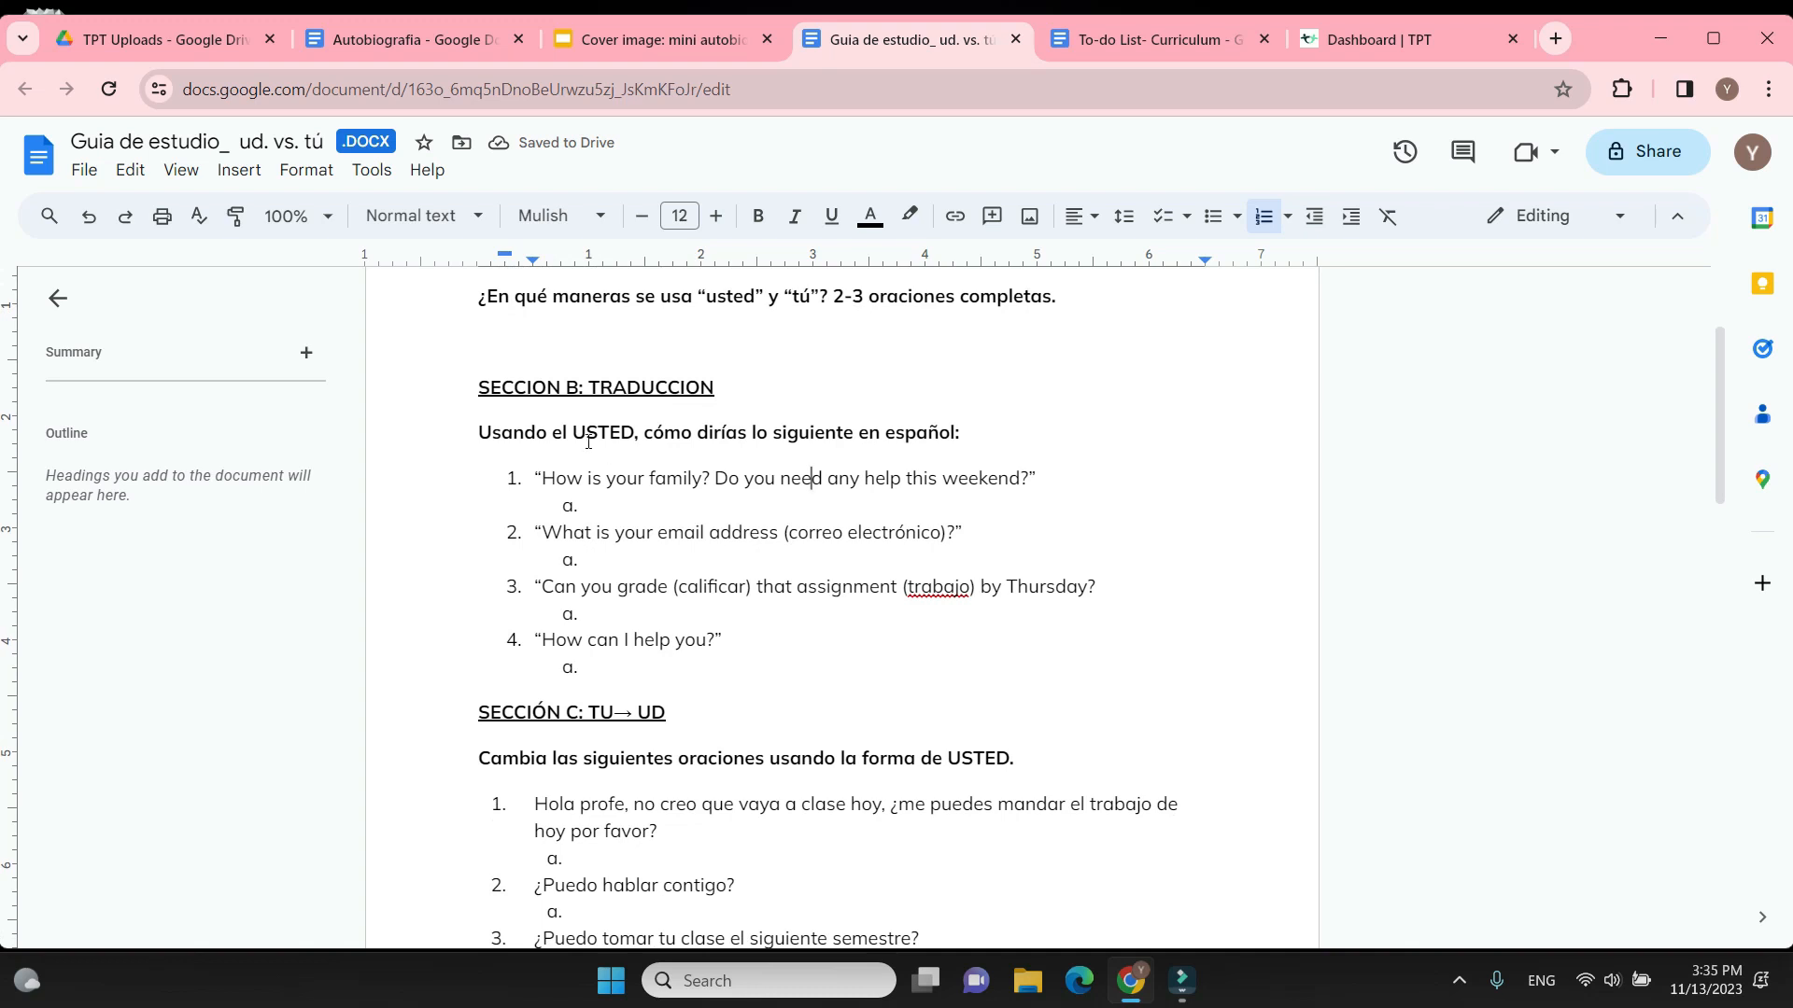
left_click(575, 439)
key("BackSpace")
key("BackSpace")
key("BackSpace")
type("la forma de")
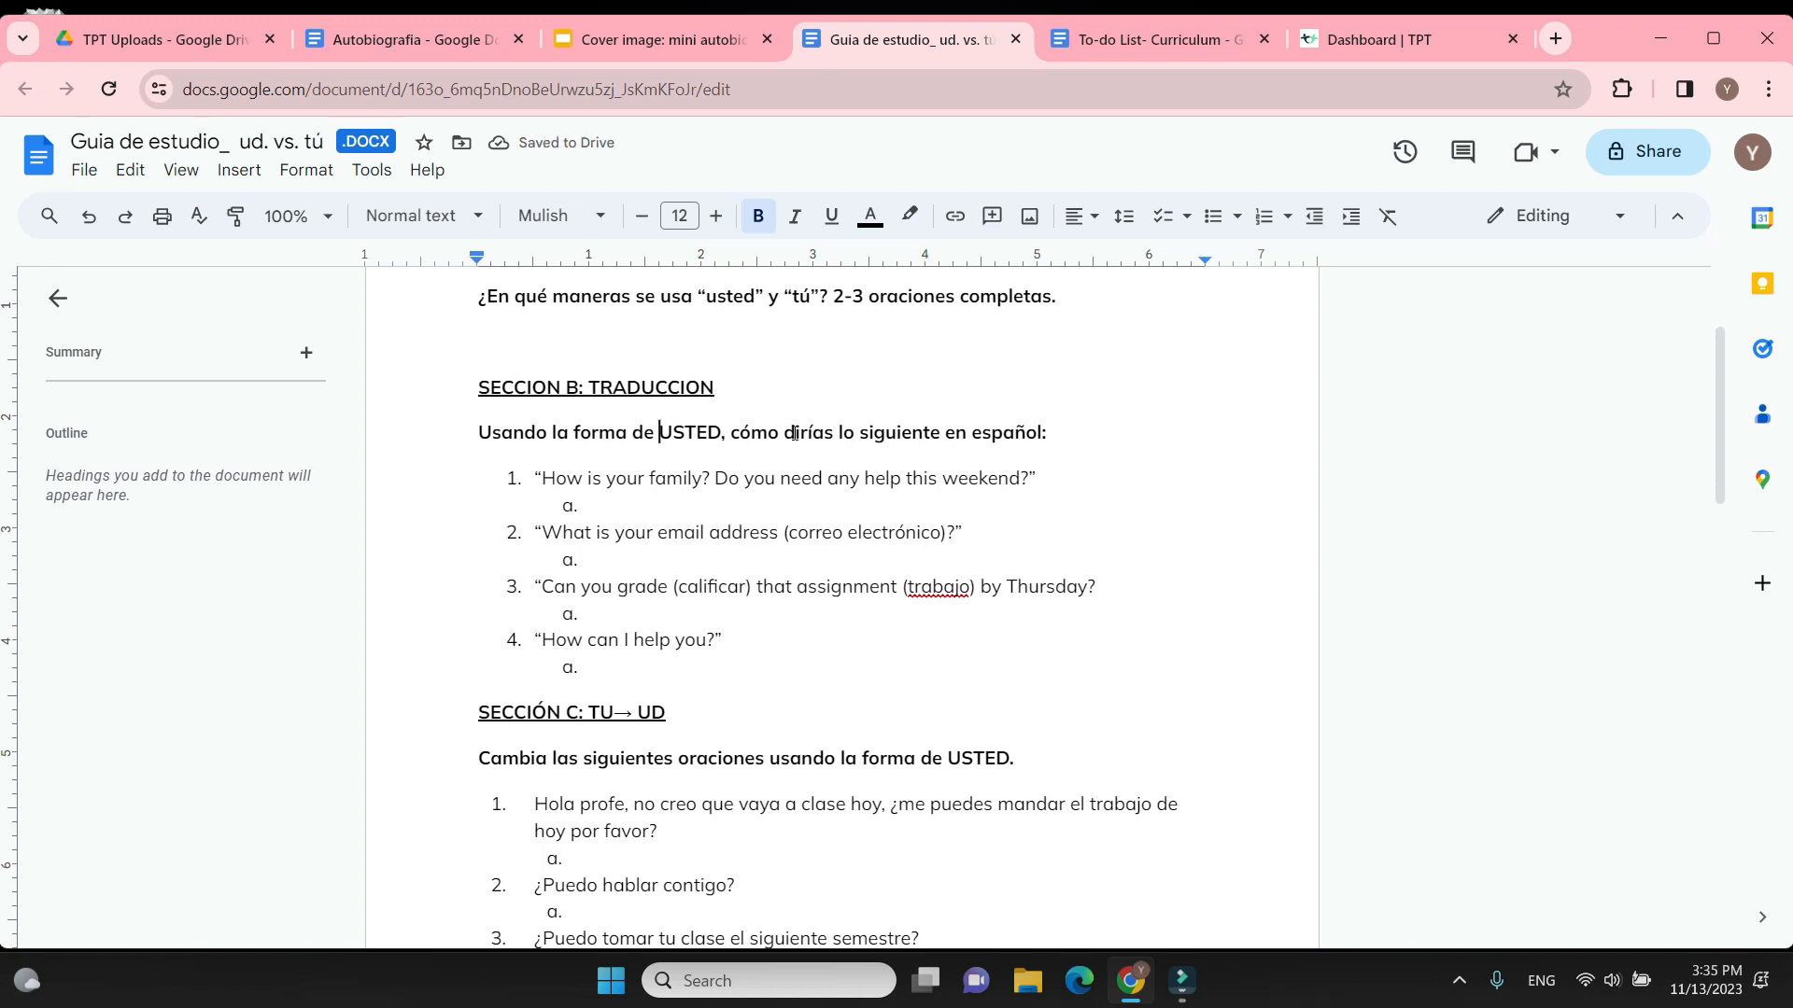
Replace "dirías" with "traducirías" in the Sección B instruction, accepting the spelling suggestion
left_click(833, 432)
key("BackSpace")
key("BackSpace")
key("BackSpace")
key("BackSpace")
key("BackSpace")
key("BackSpace")
type("traduc")
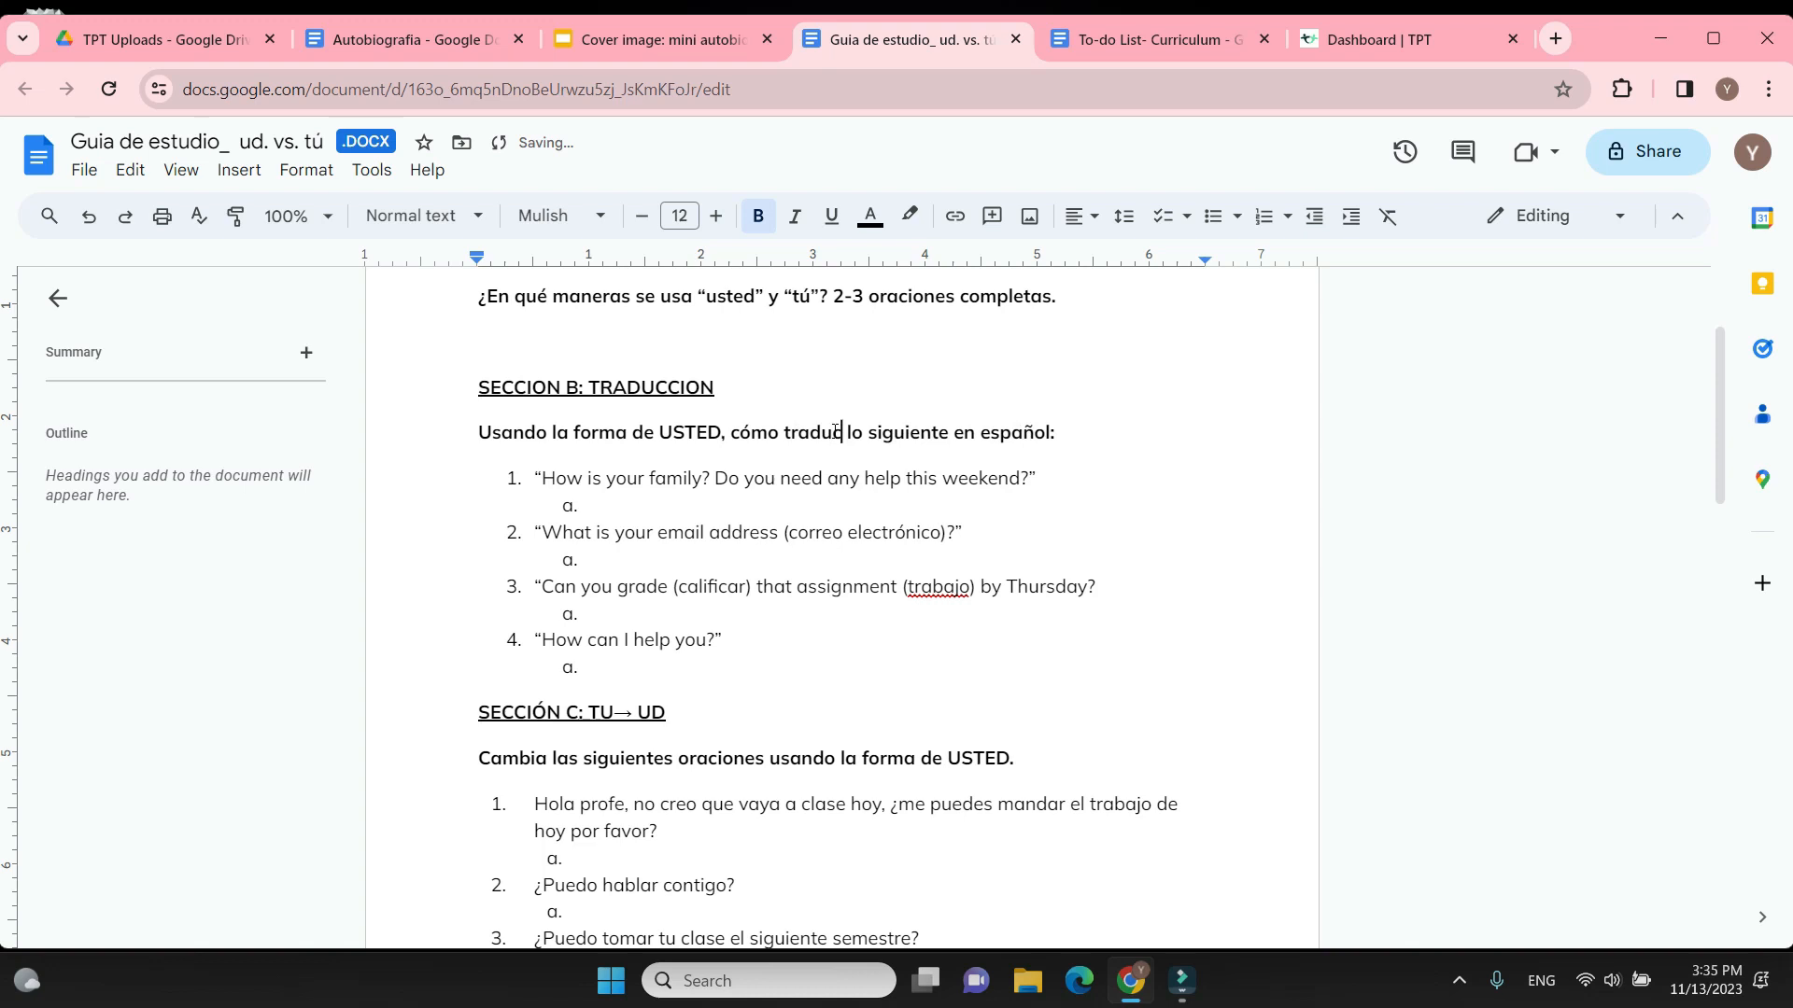
type("erias")
left_click(823, 540)
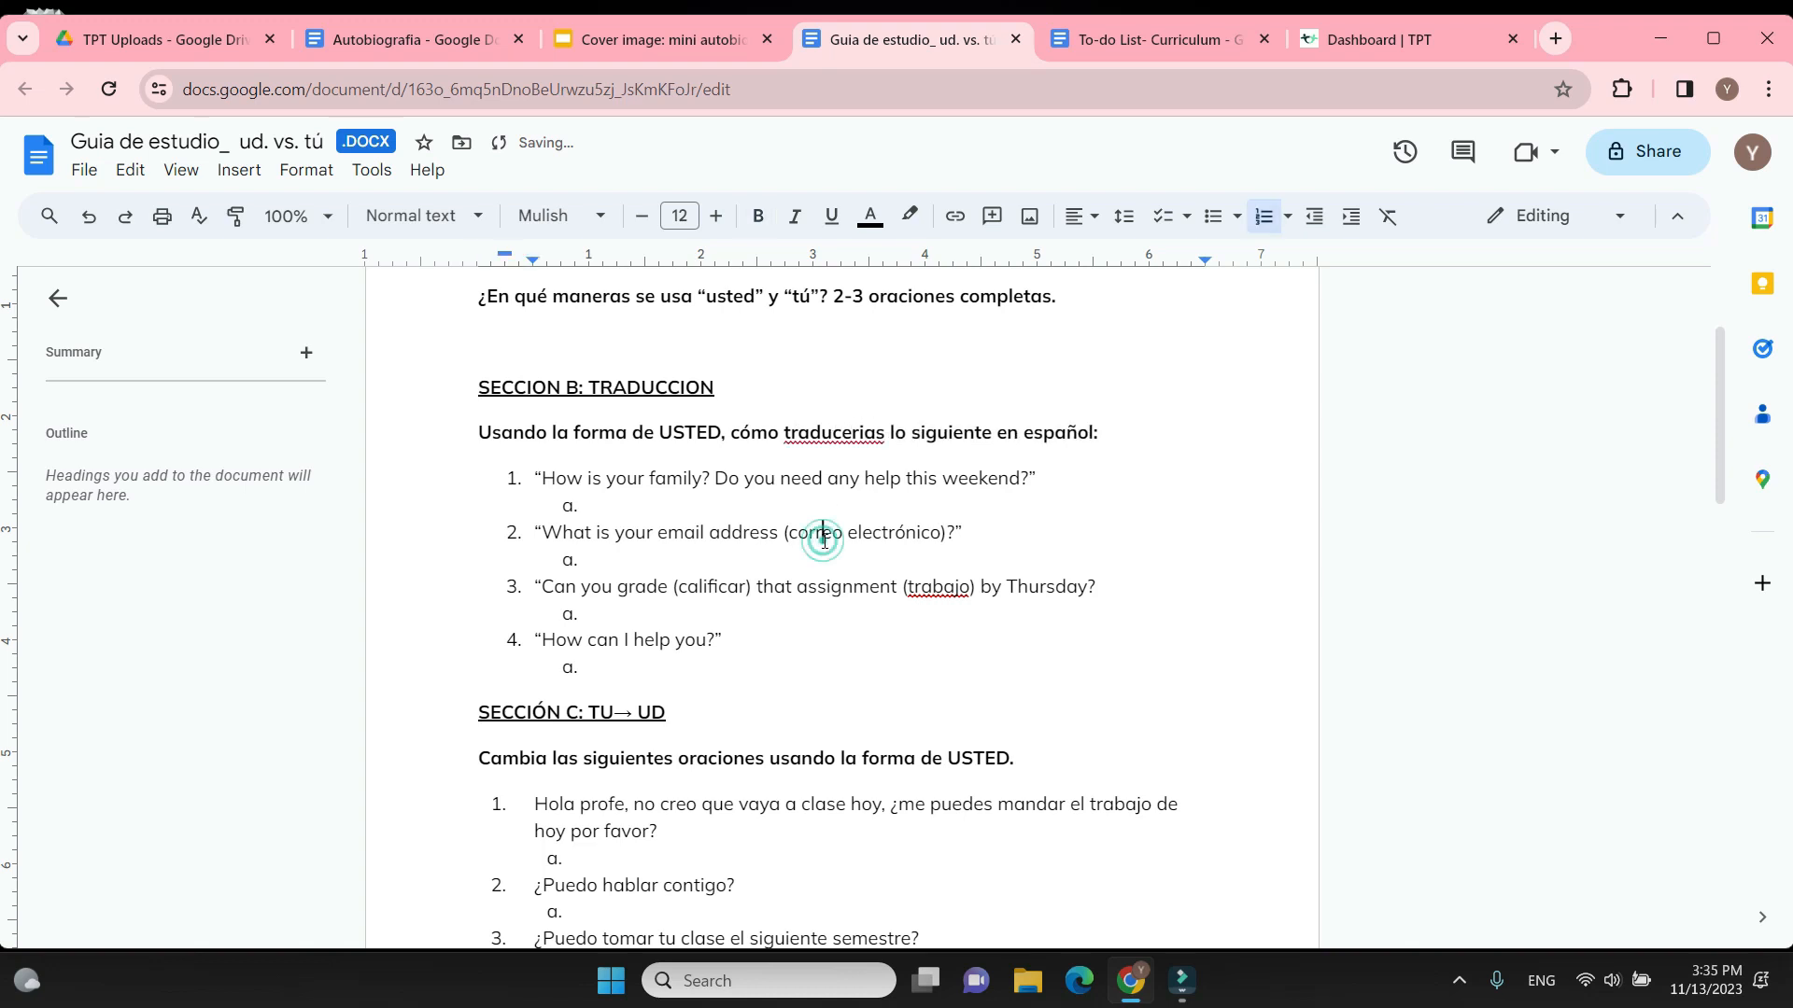
left_click(833, 433)
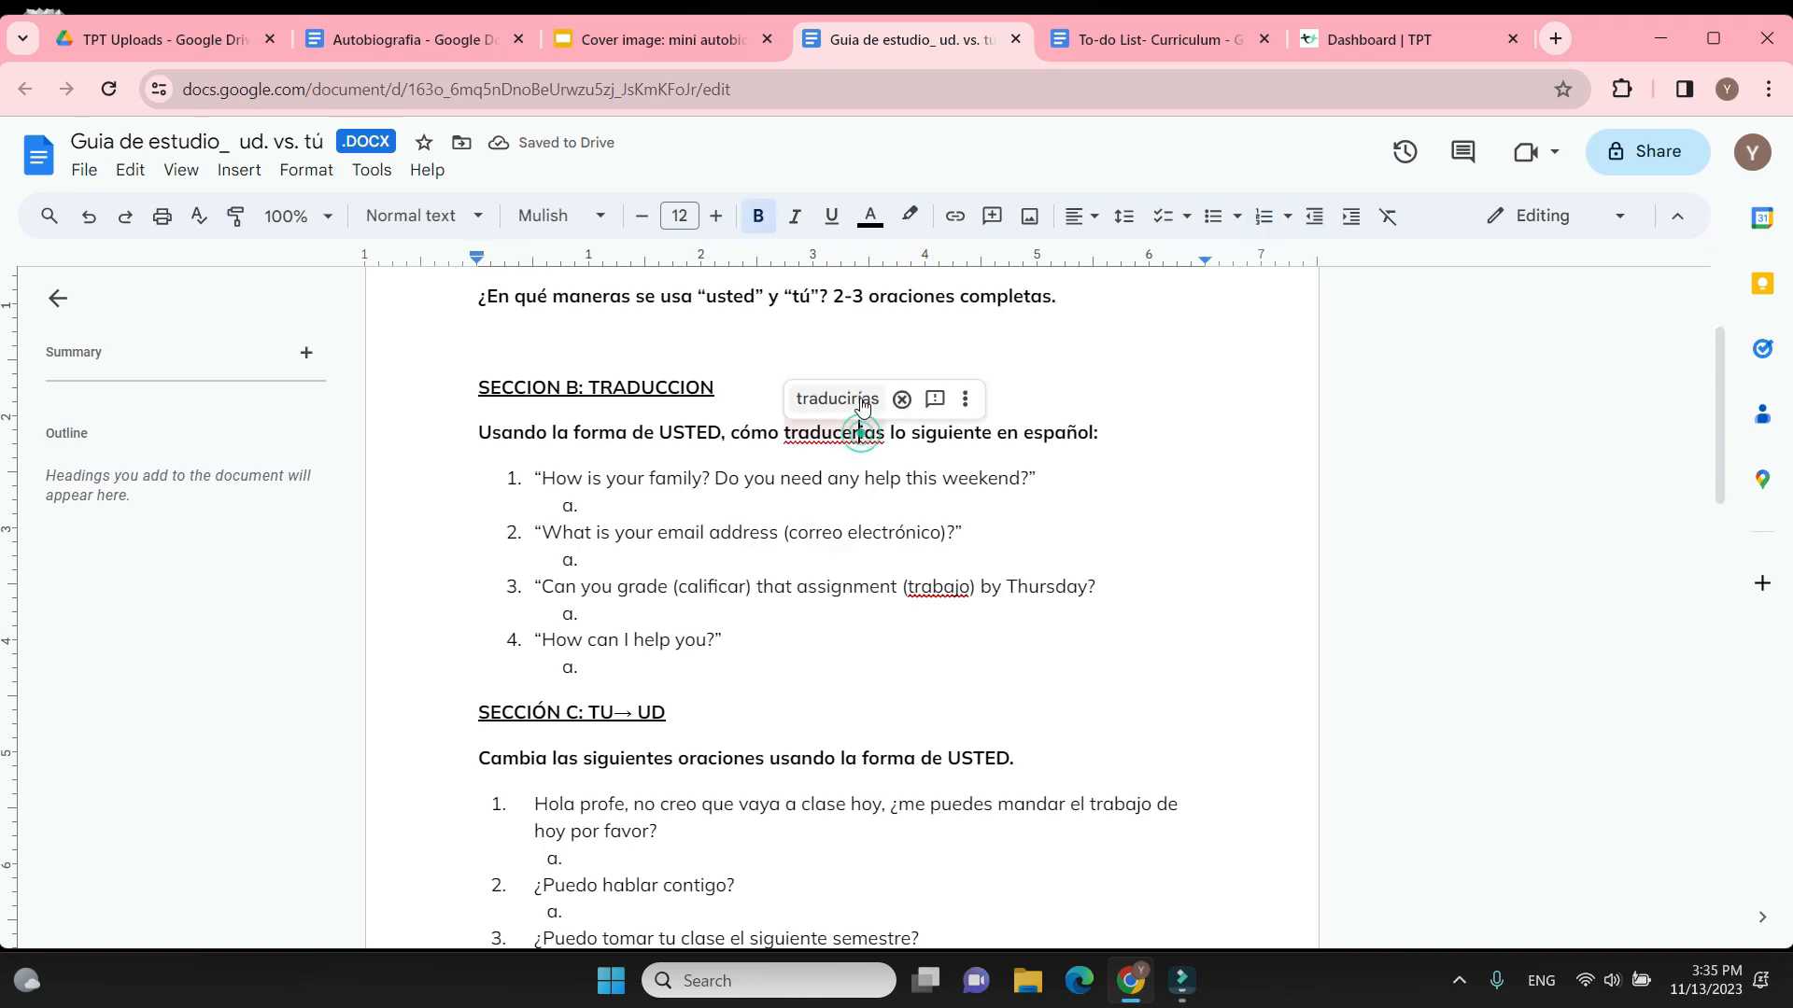
left_click(859, 397)
Remove the yellow highlight from "su" in the Sección D example question
scroll(1156, 648, "down", 2)
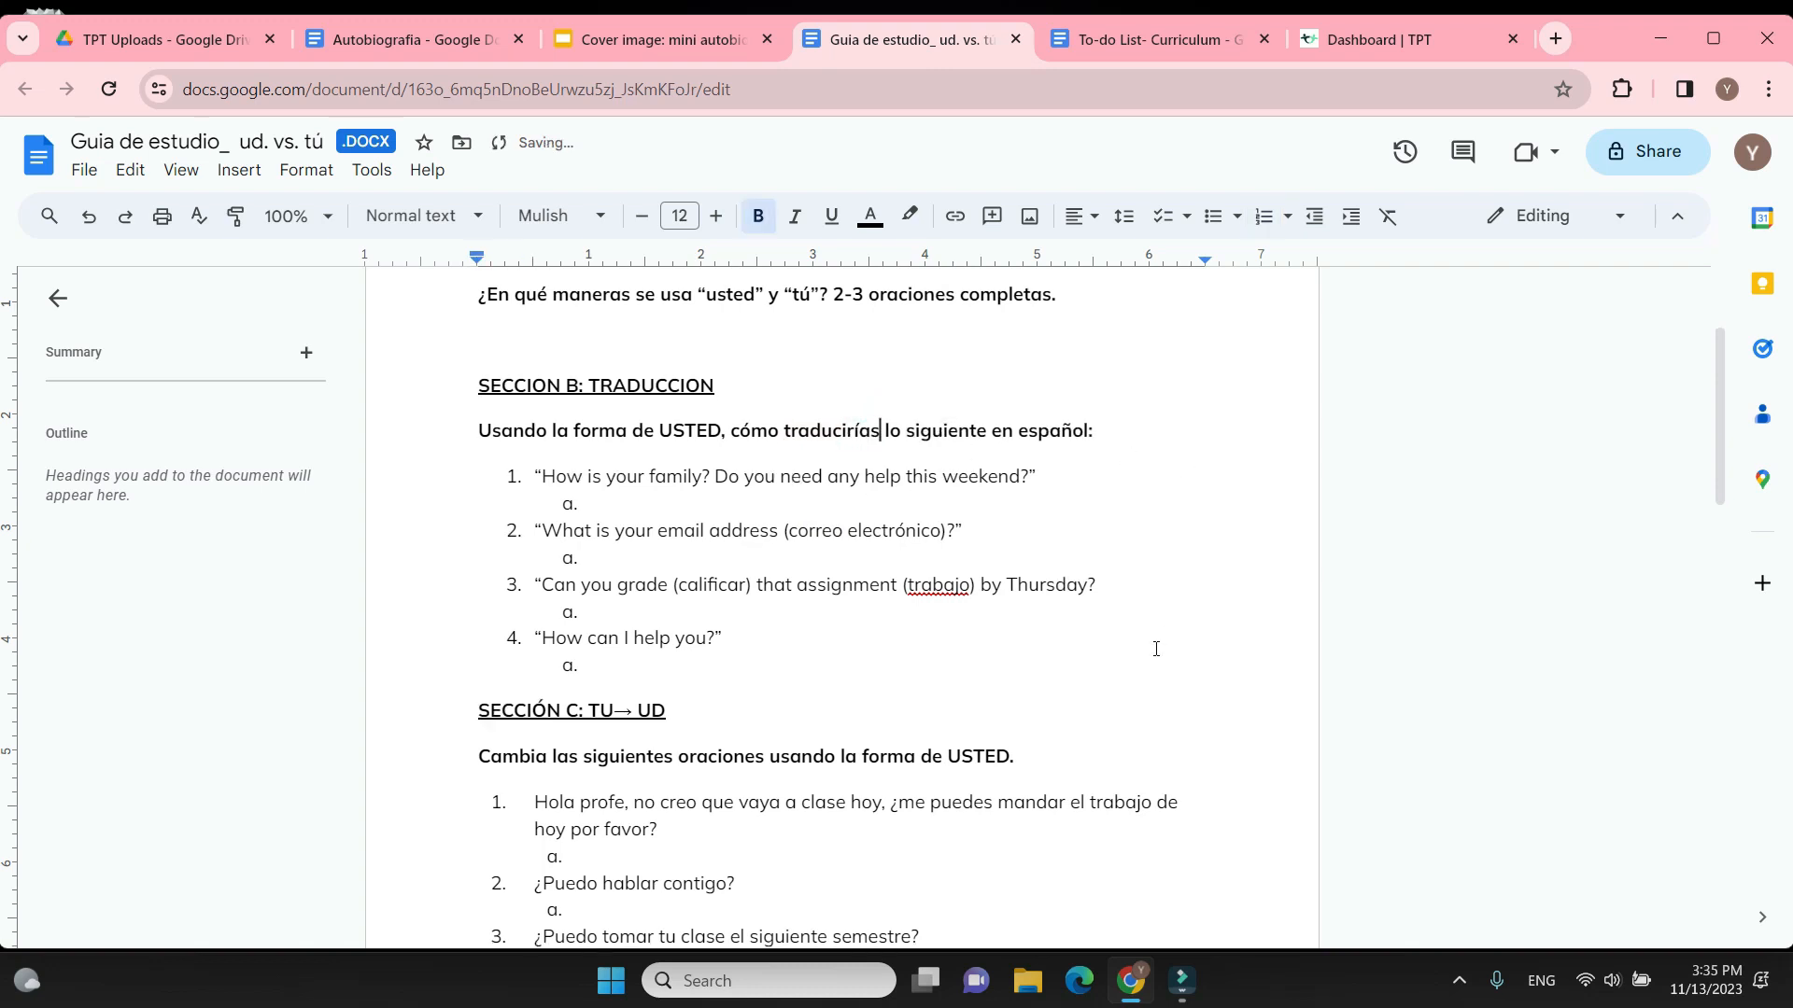
scroll(1156, 648, "down", 3)
scroll(1156, 644, "down", 1)
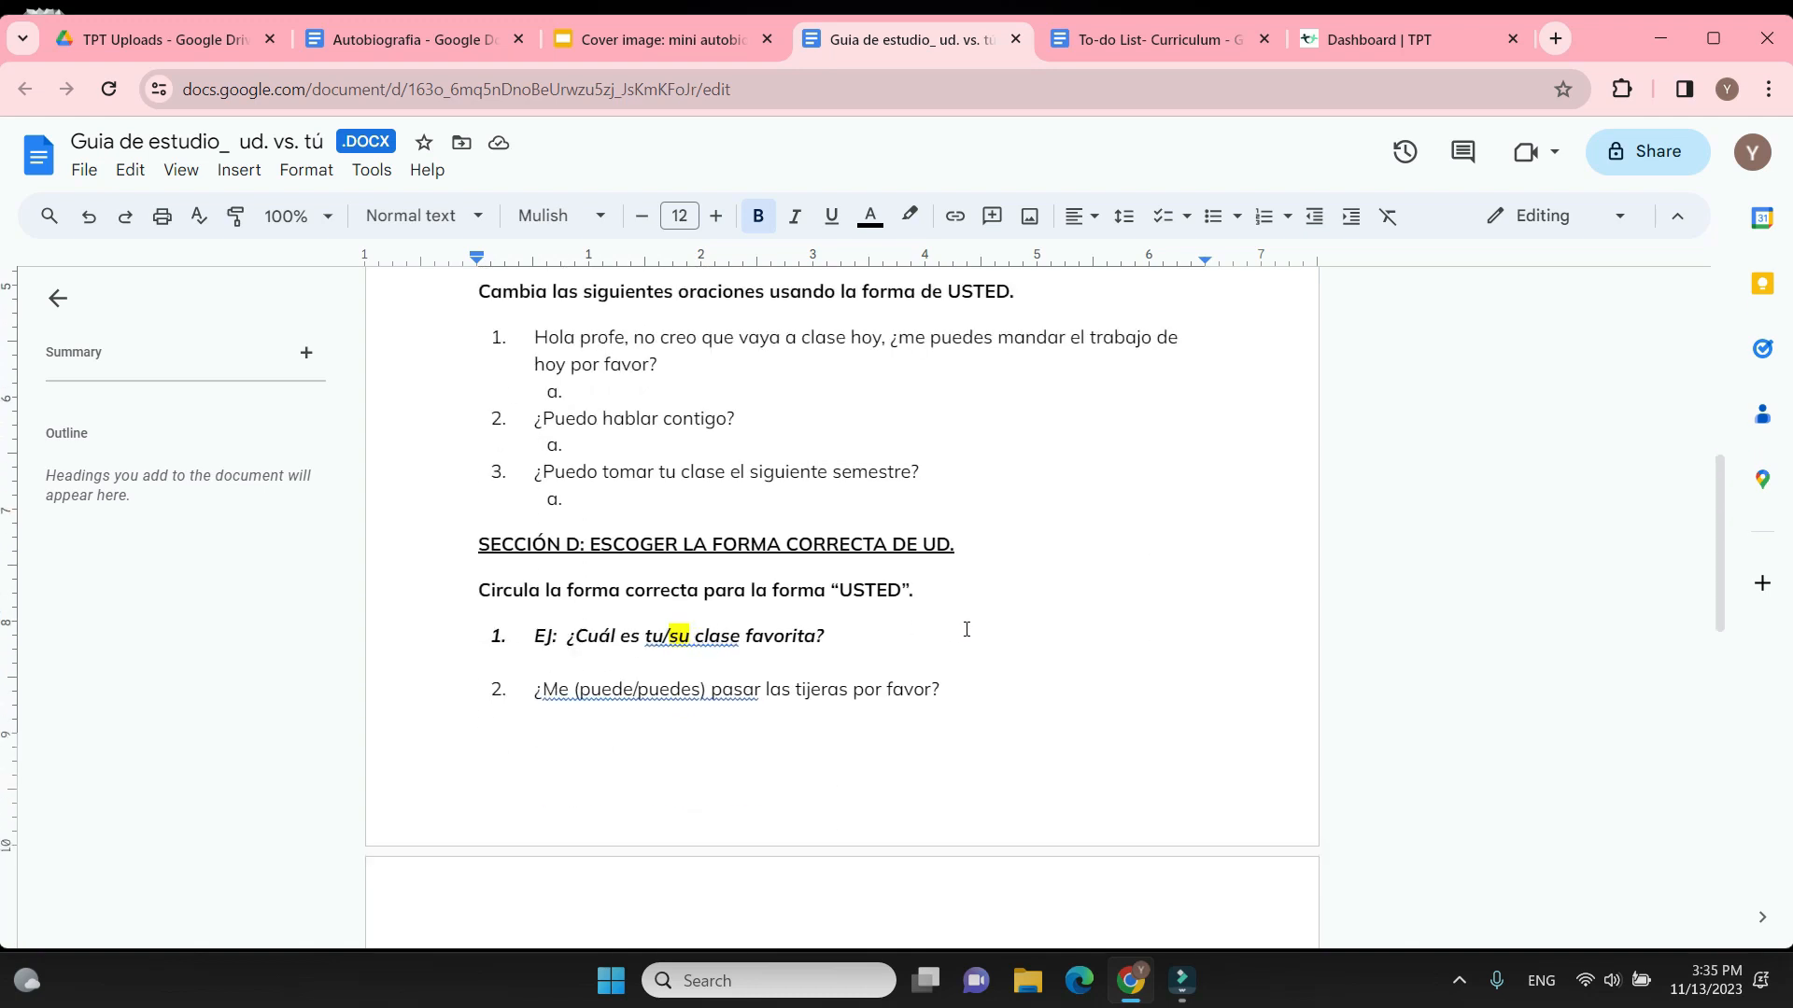
double_click(679, 639)
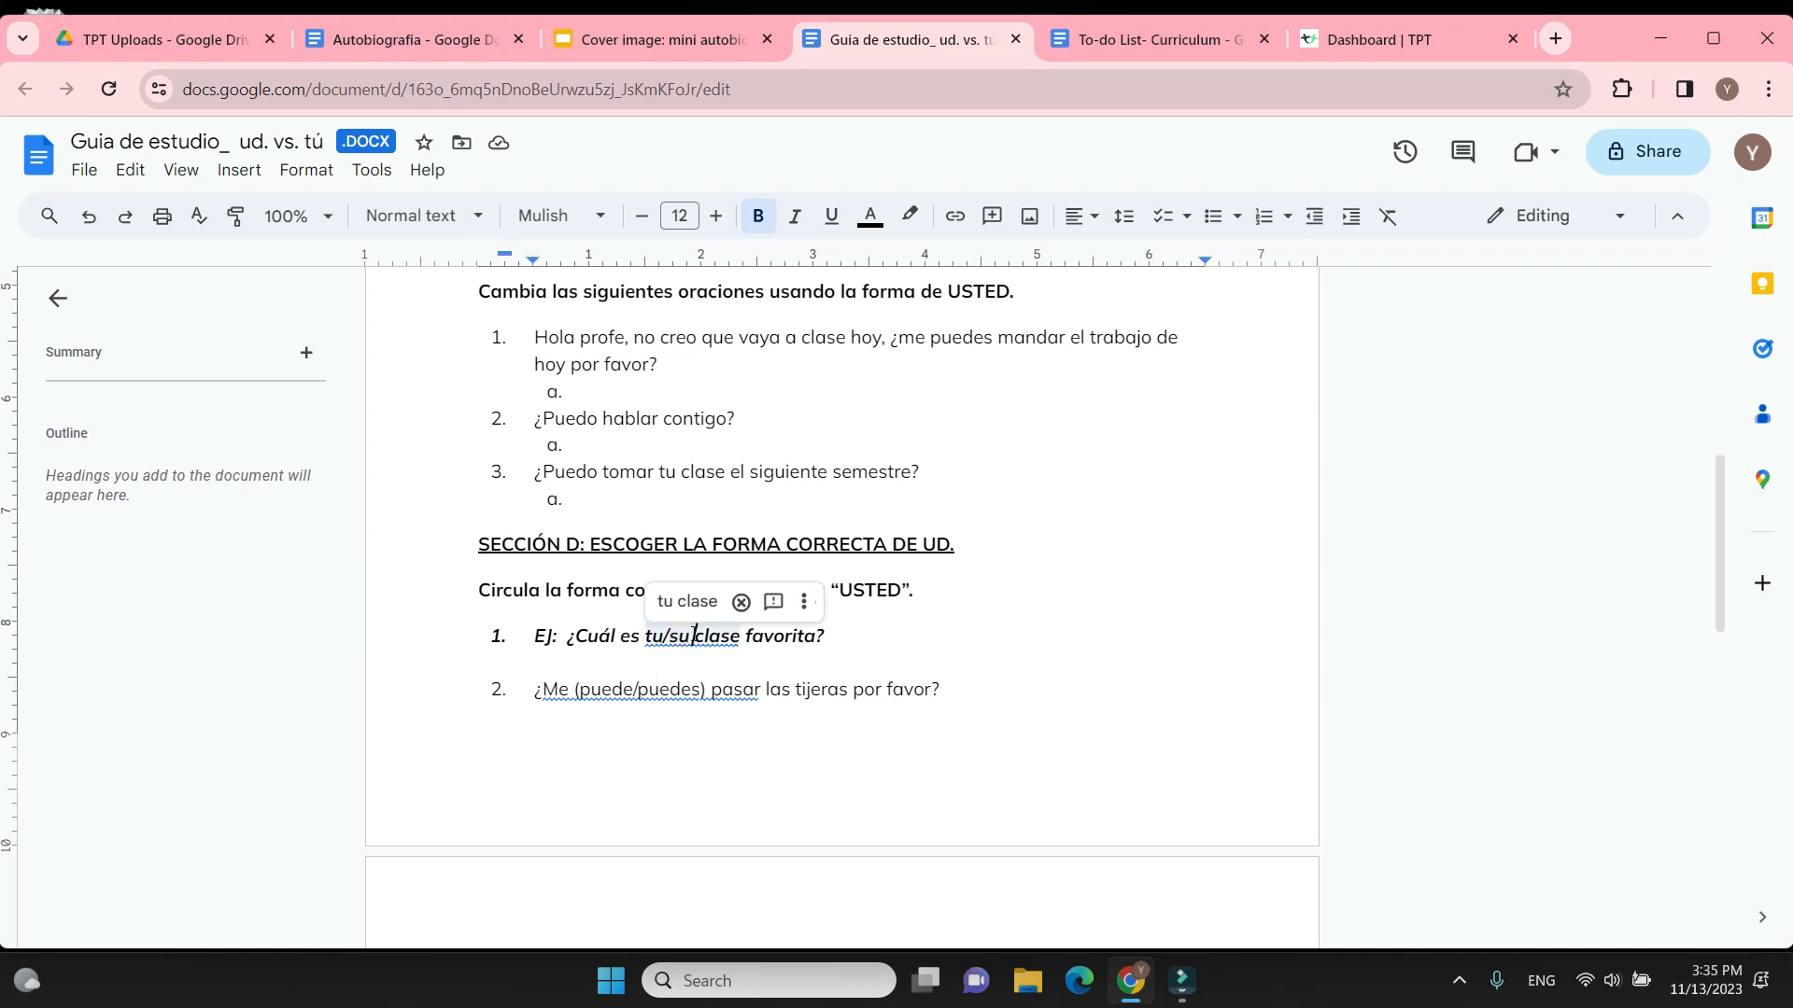
left_click(918, 216)
left_click(930, 274)
left_click(885, 627)
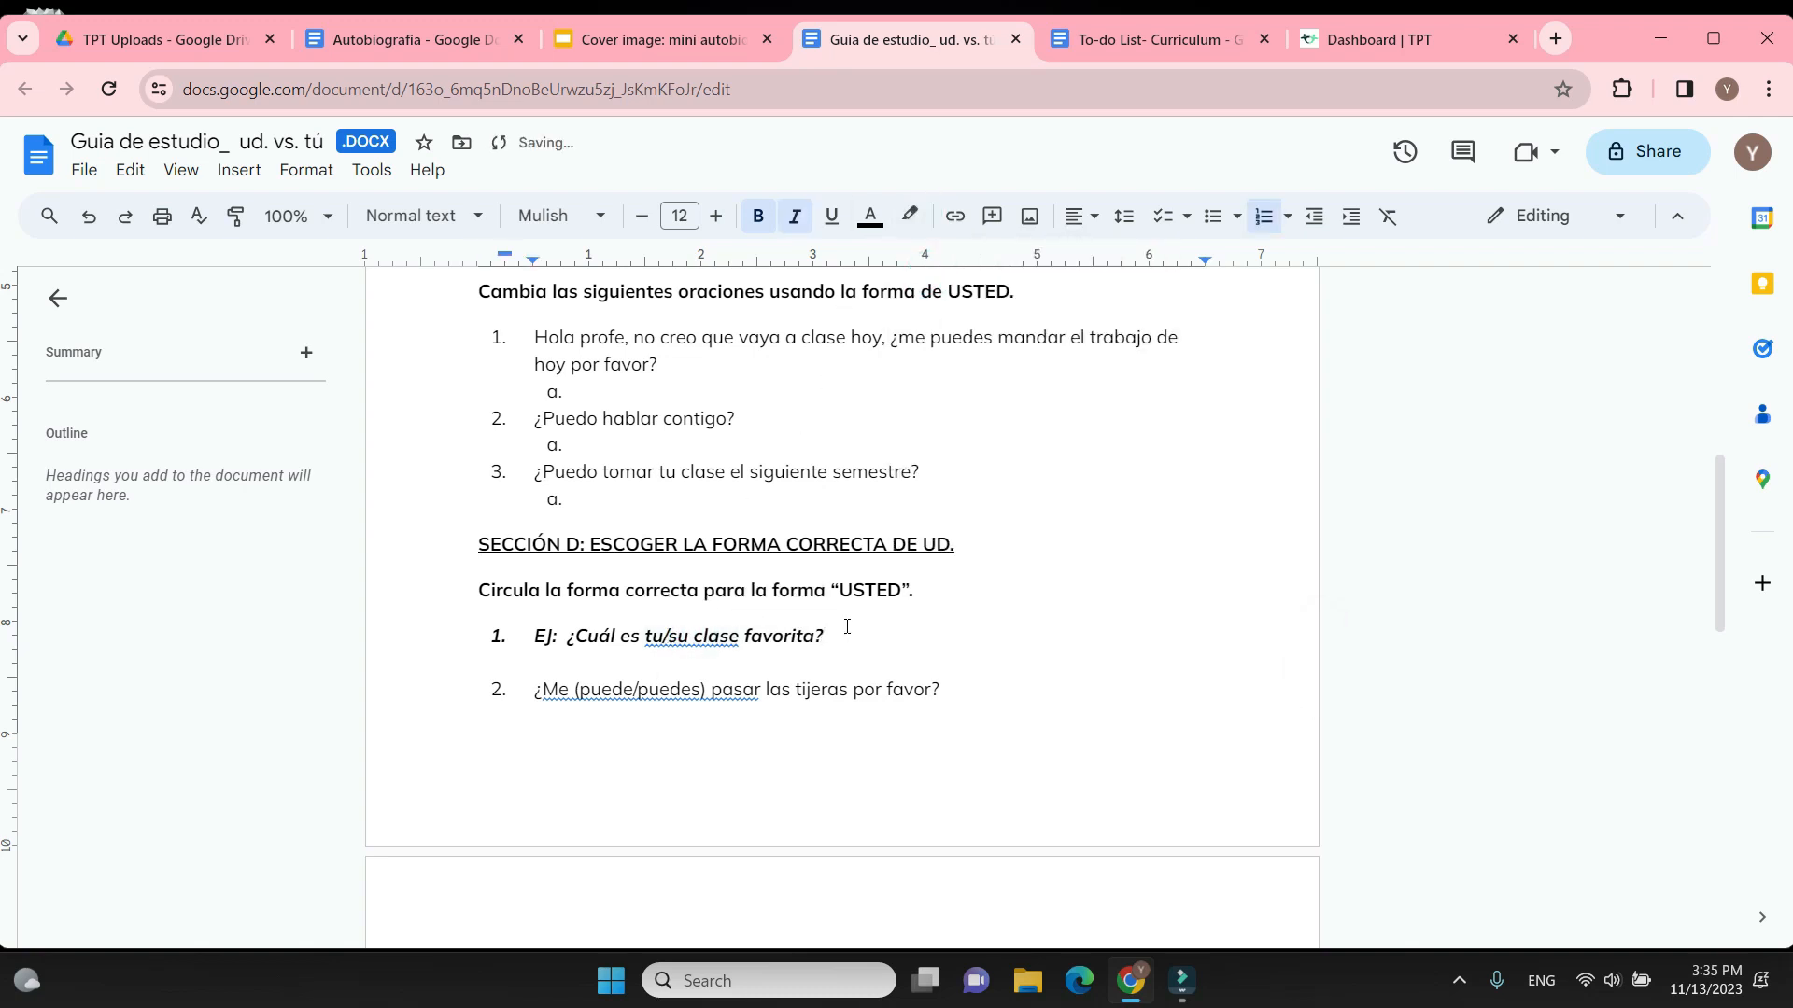
Make the italic sentence "Escribe exactamente lo que le dirías al profesor." in Sección E bold
scroll(995, 612, "up", 5)
scroll(996, 613, "down", 15)
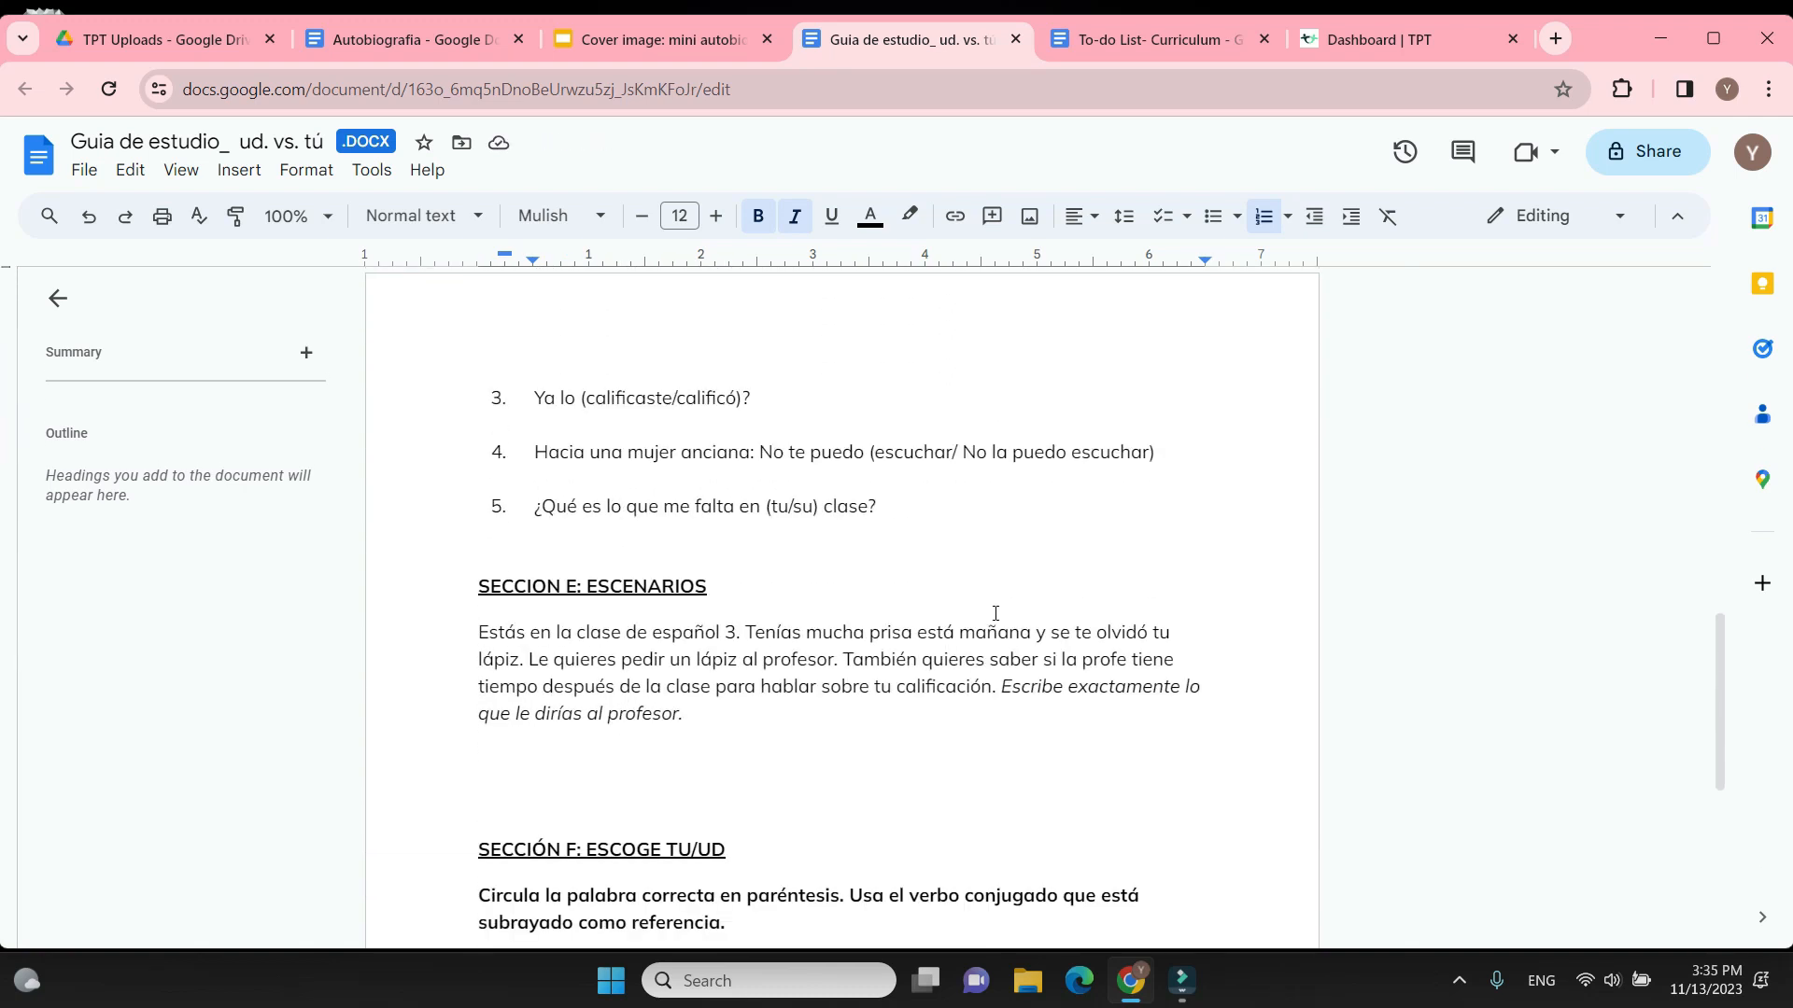
left_click_drag(1004, 711, 998, 689)
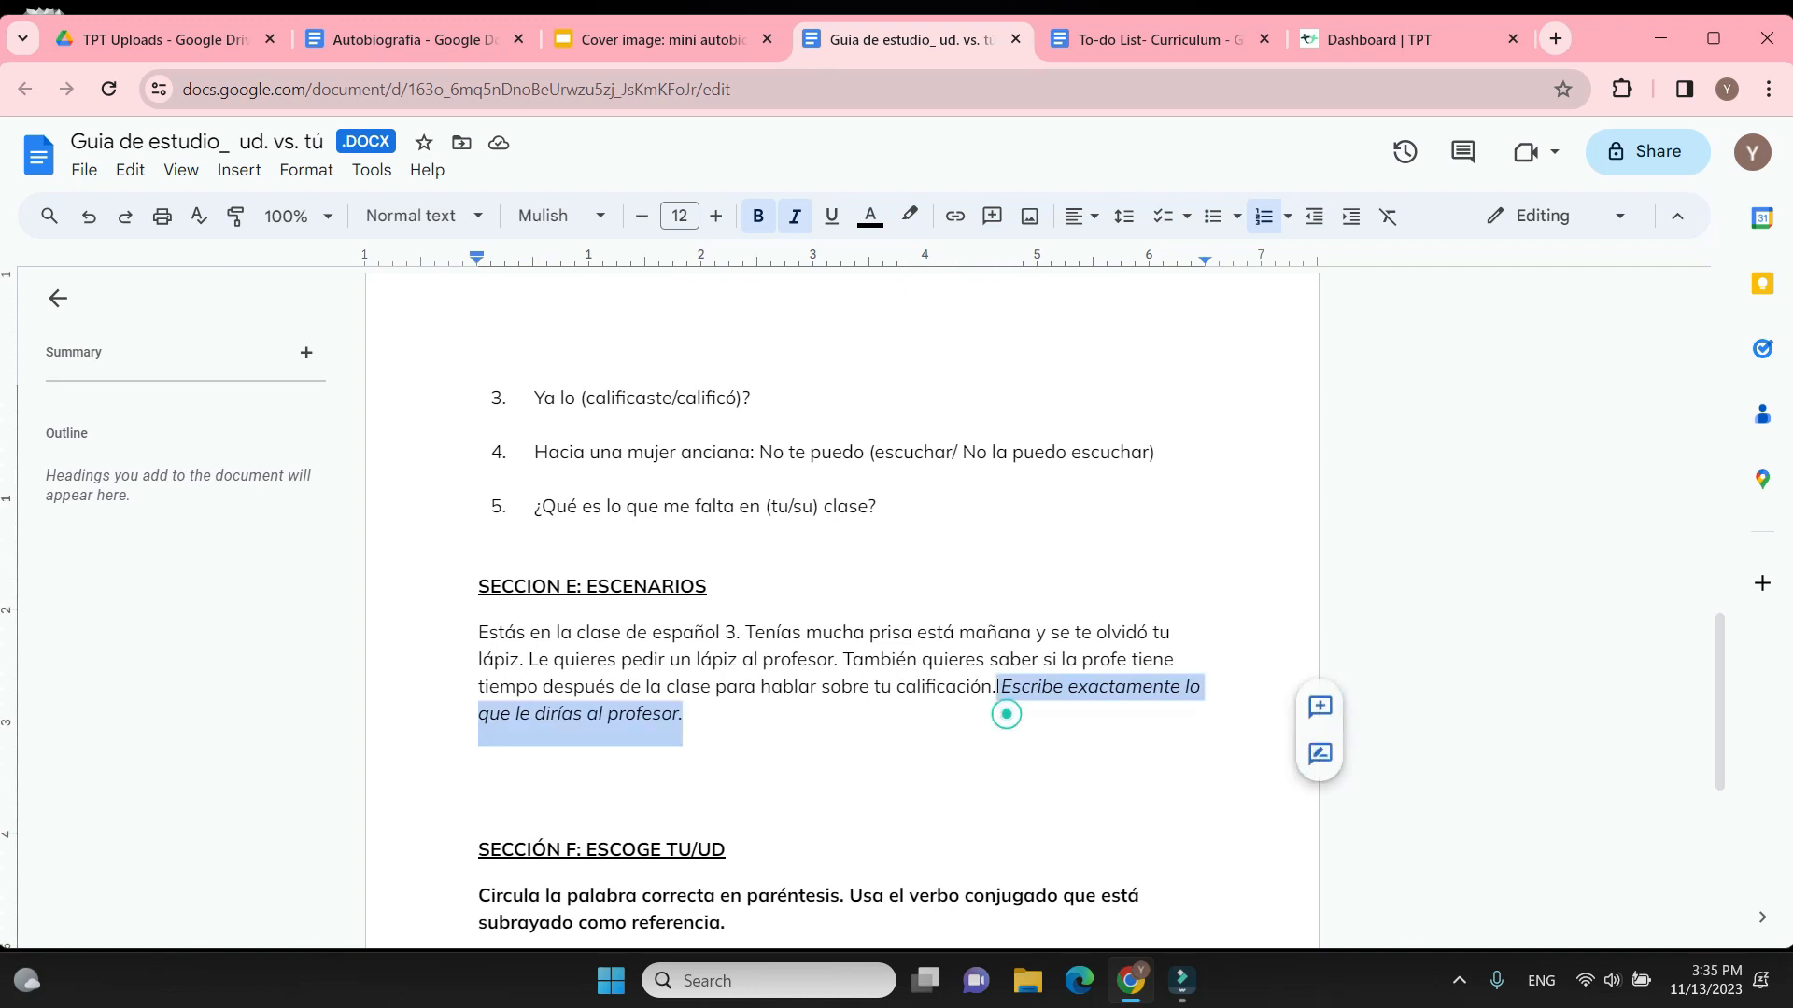
left_click(762, 217)
left_click(1117, 659)
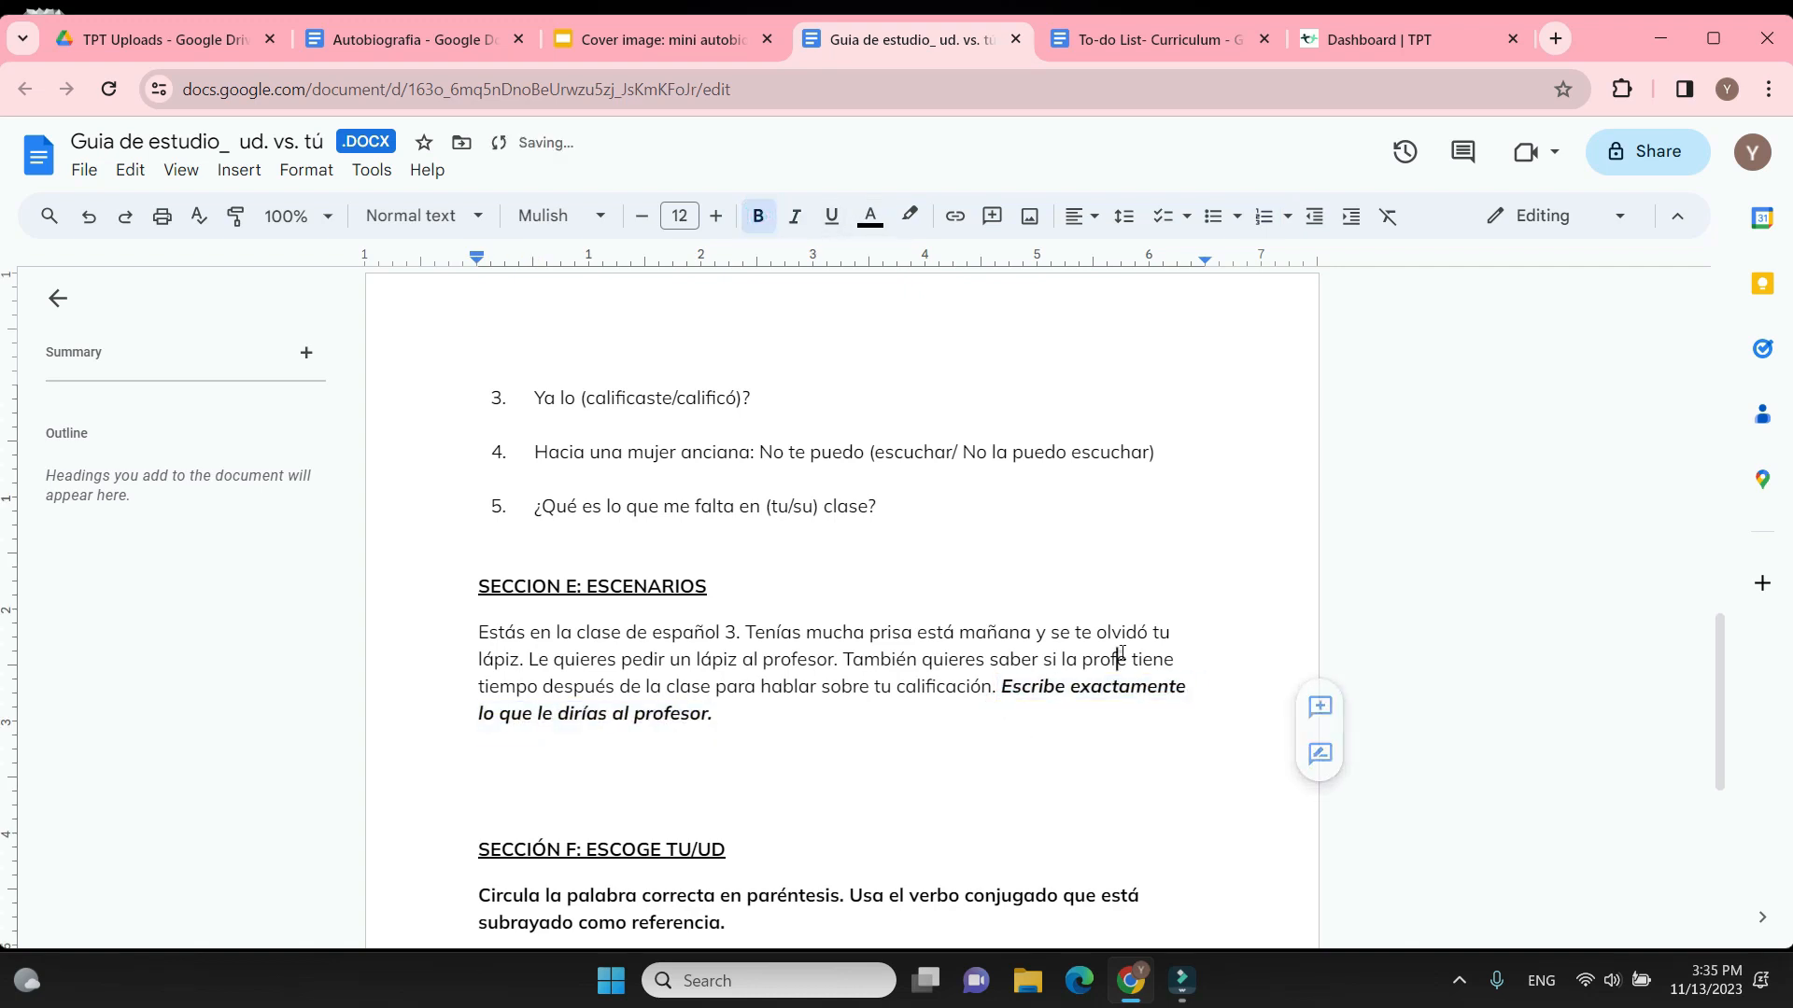
Replace the first "forma" with "palabra" in the Sección D instruction so it reads "Circula la palabra correcta"
scroll(1119, 653, "down", 2)
scroll(698, 755, "down", 1)
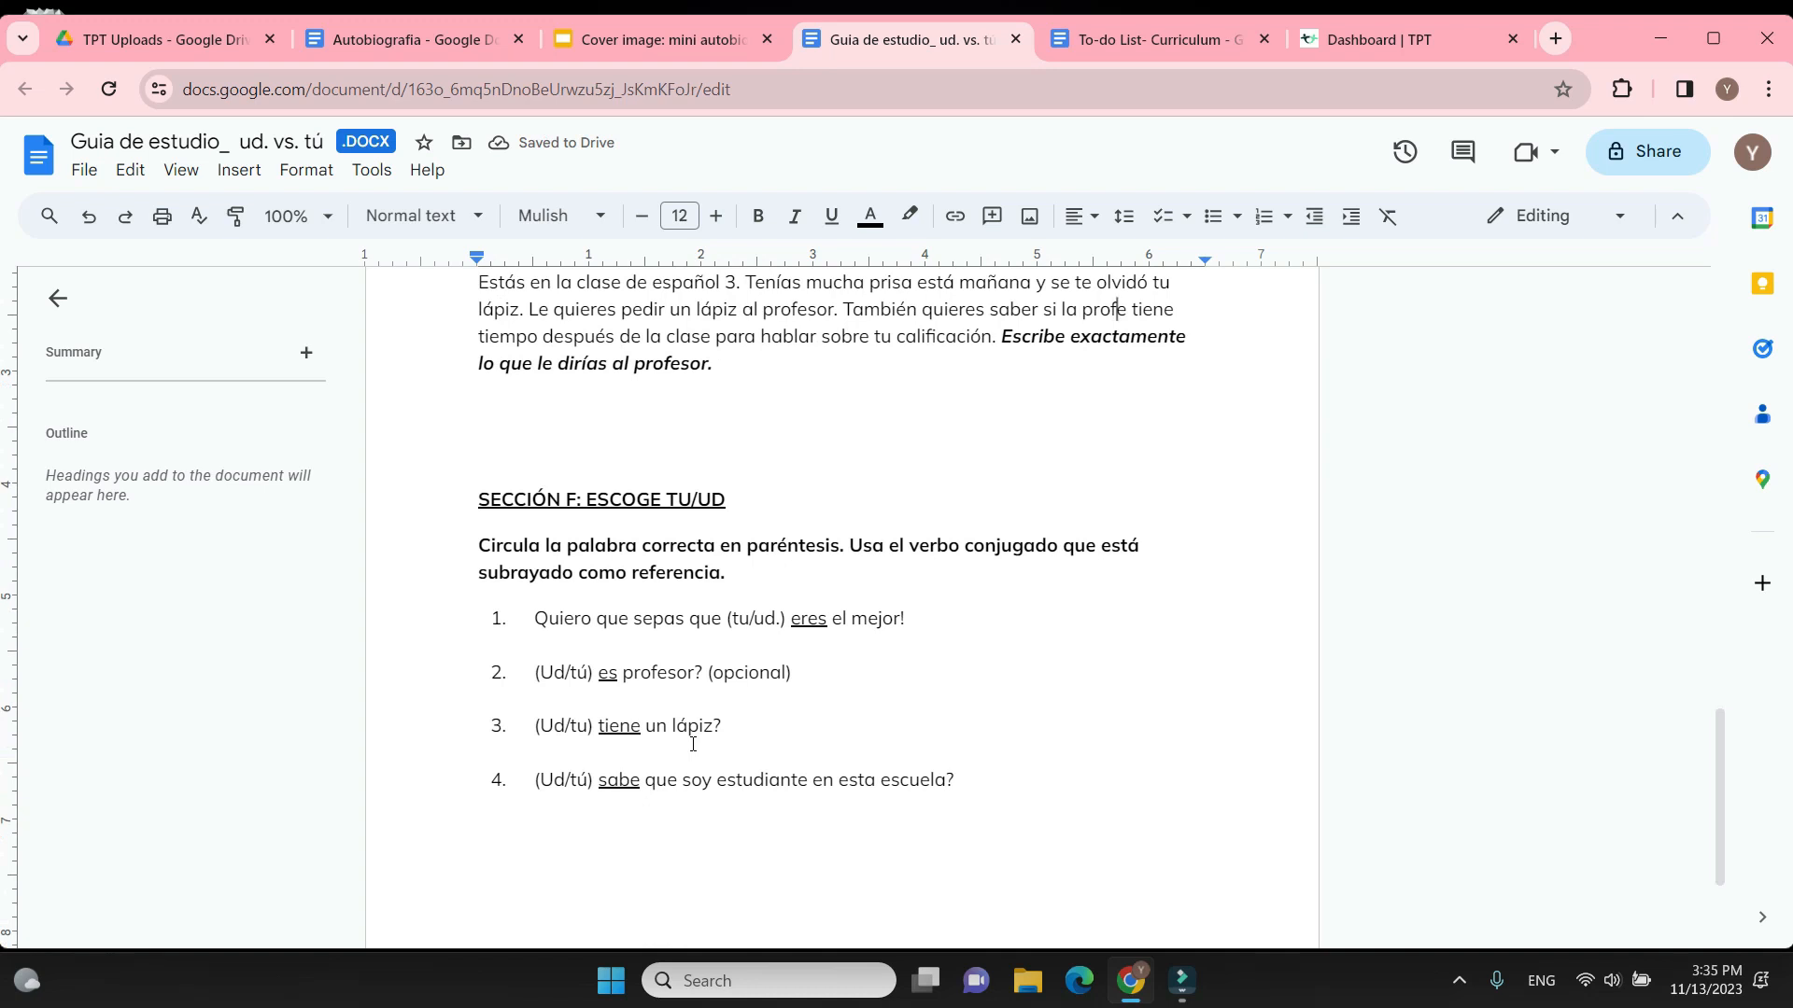
scroll(693, 744, "down", 1)
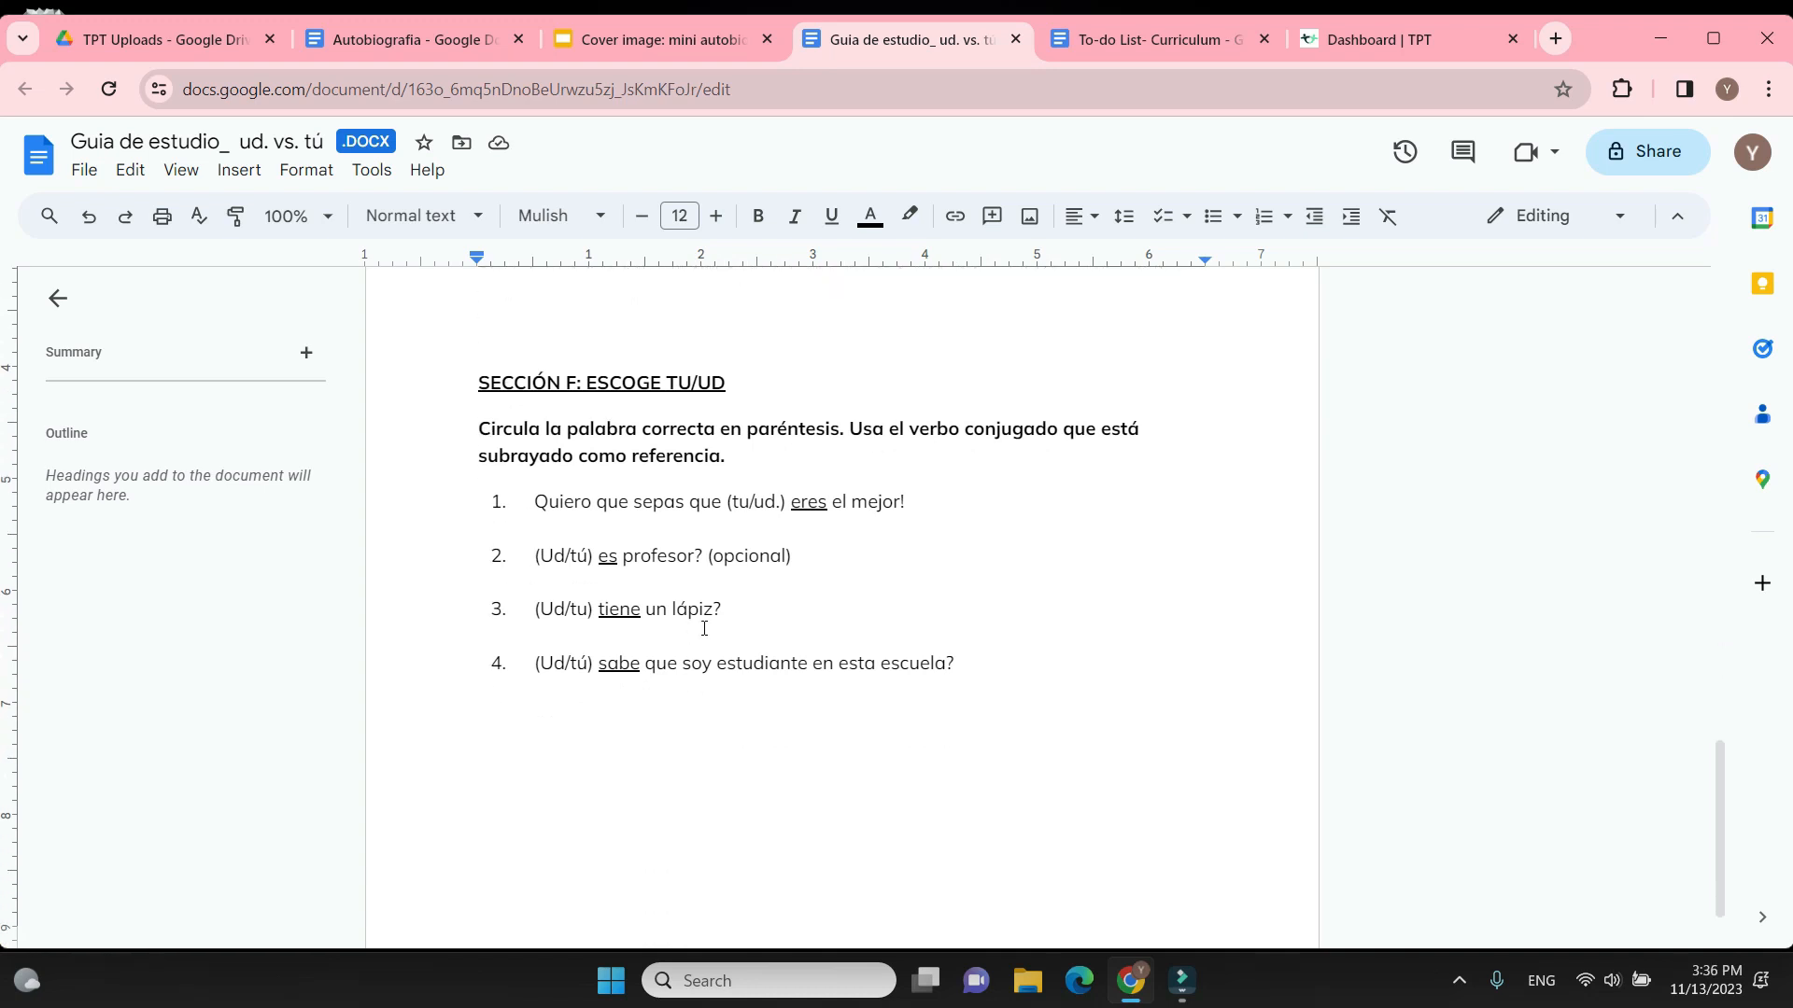
scroll(704, 628, "down", 1)
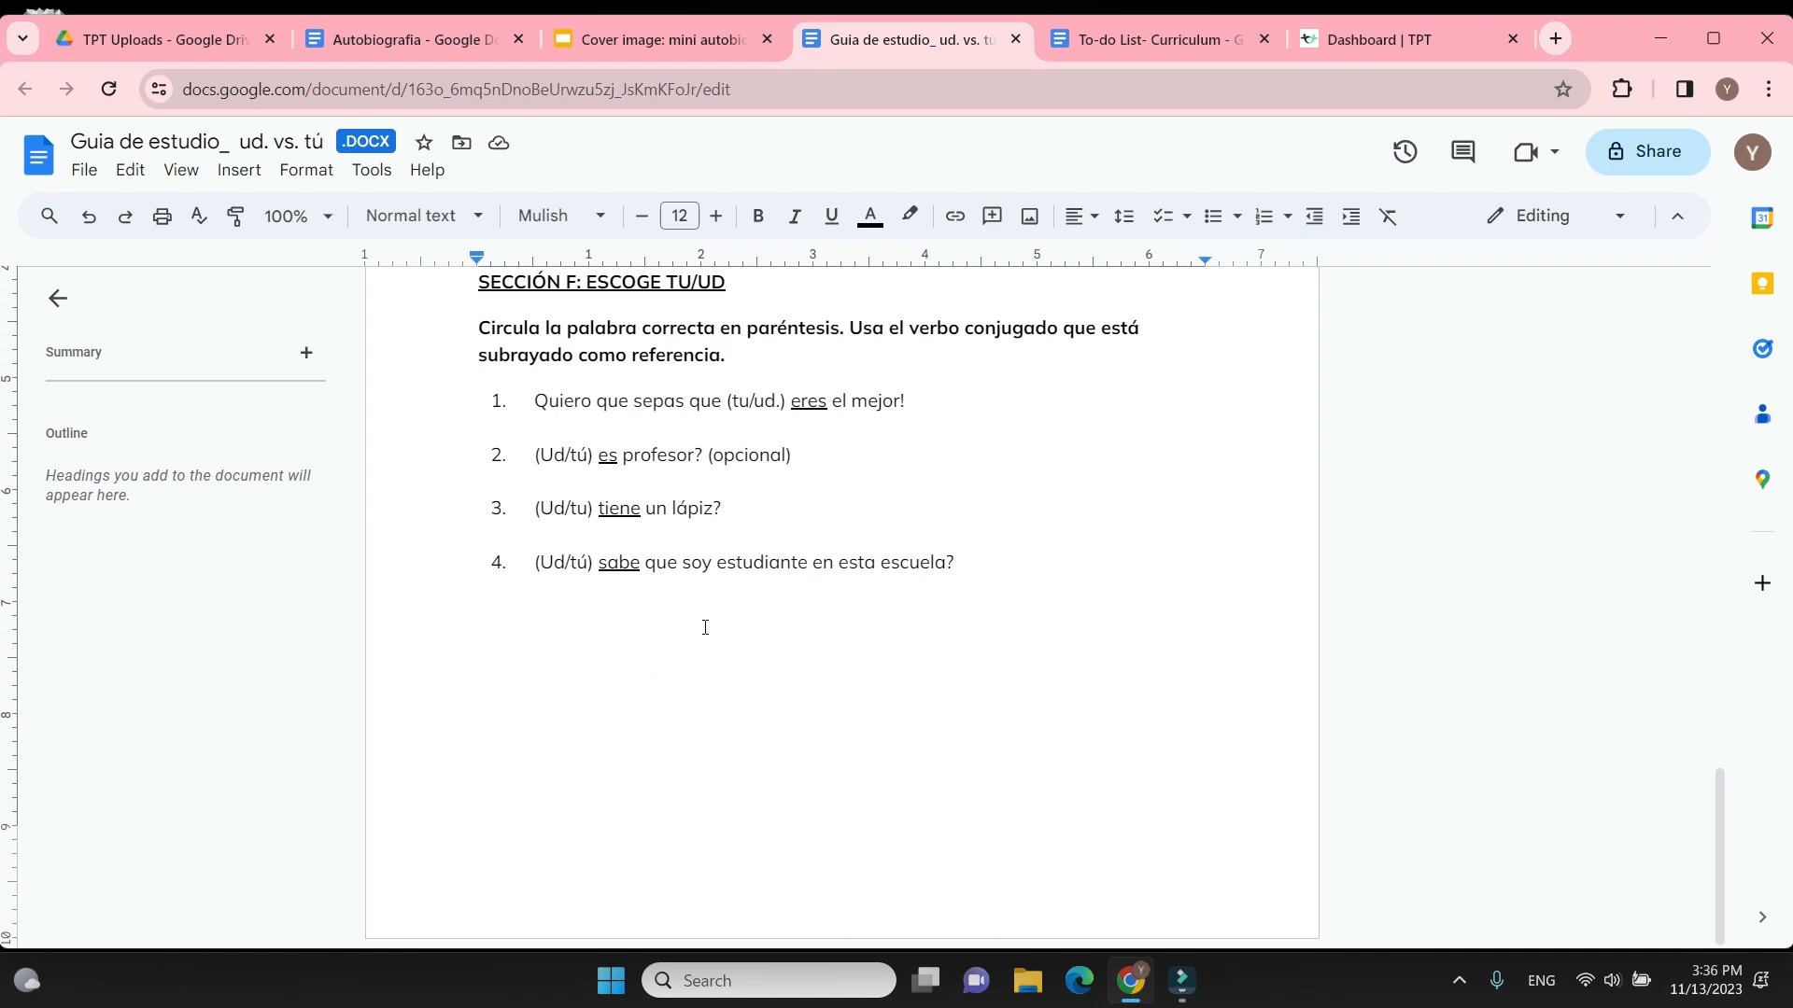
scroll(705, 628, "up", 5)
scroll(705, 628, "up", 2)
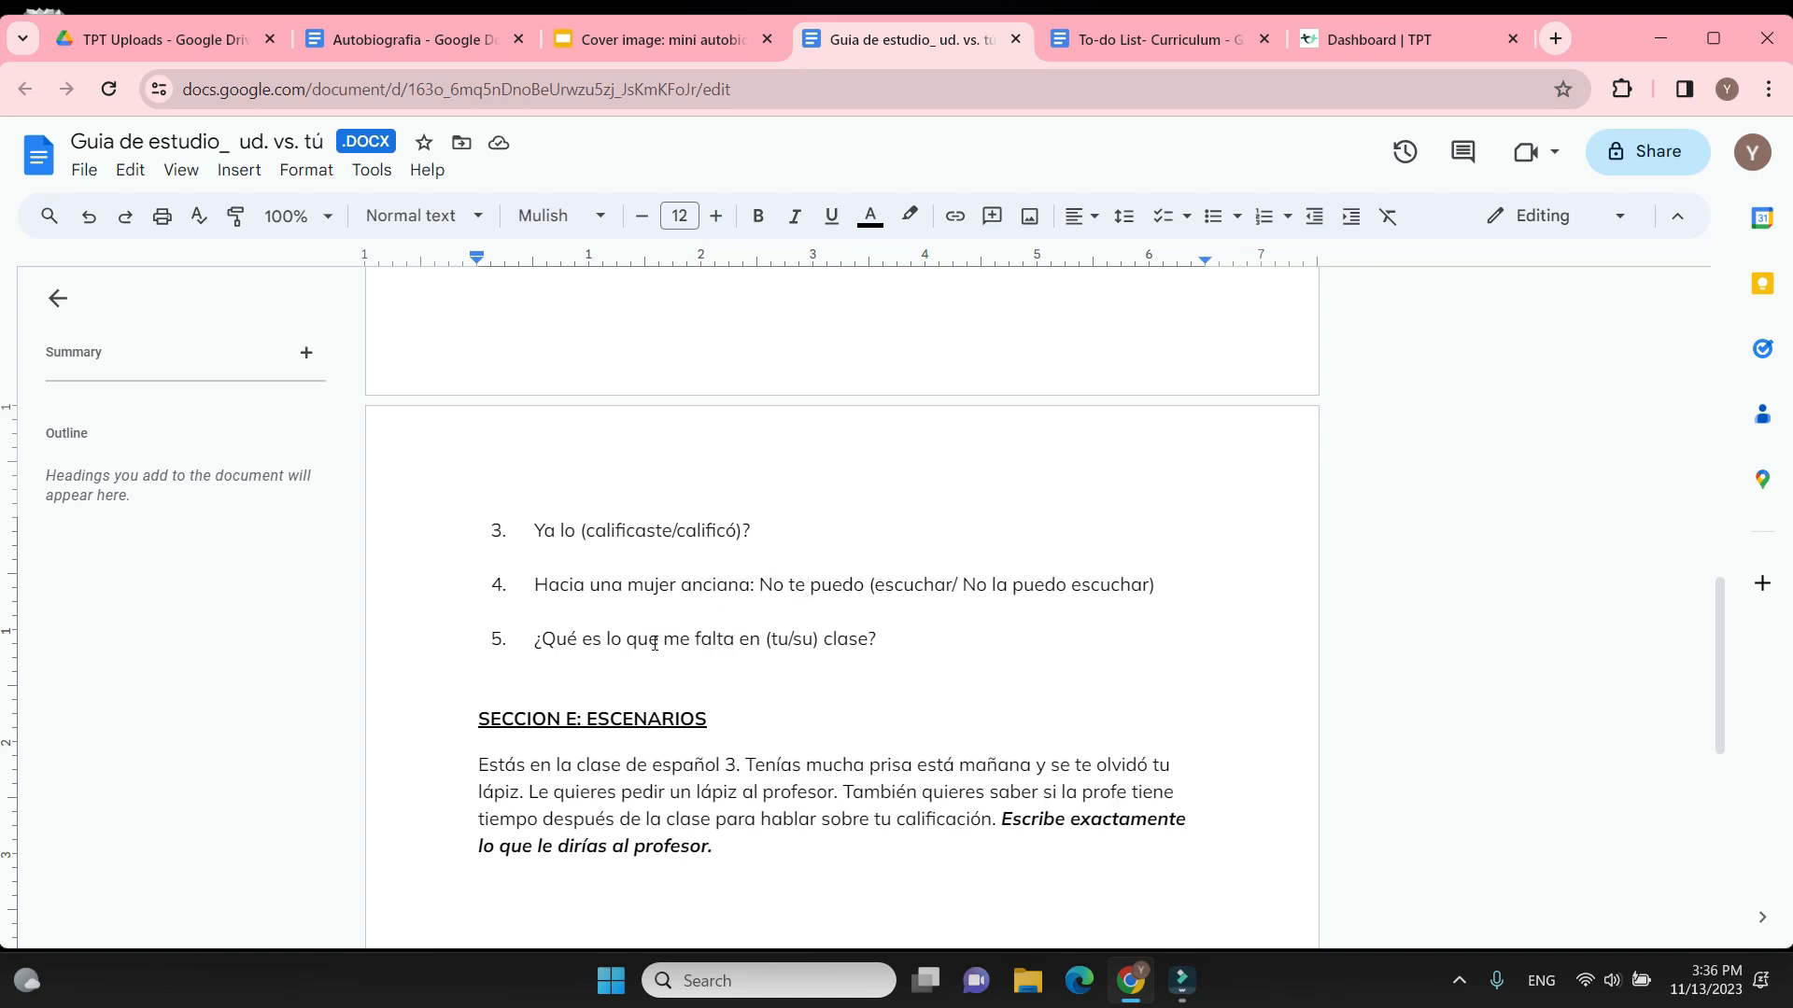
scroll(968, 646, "up", 5)
scroll(968, 647, "down", 1)
double_click(712, 485)
type("palabra")
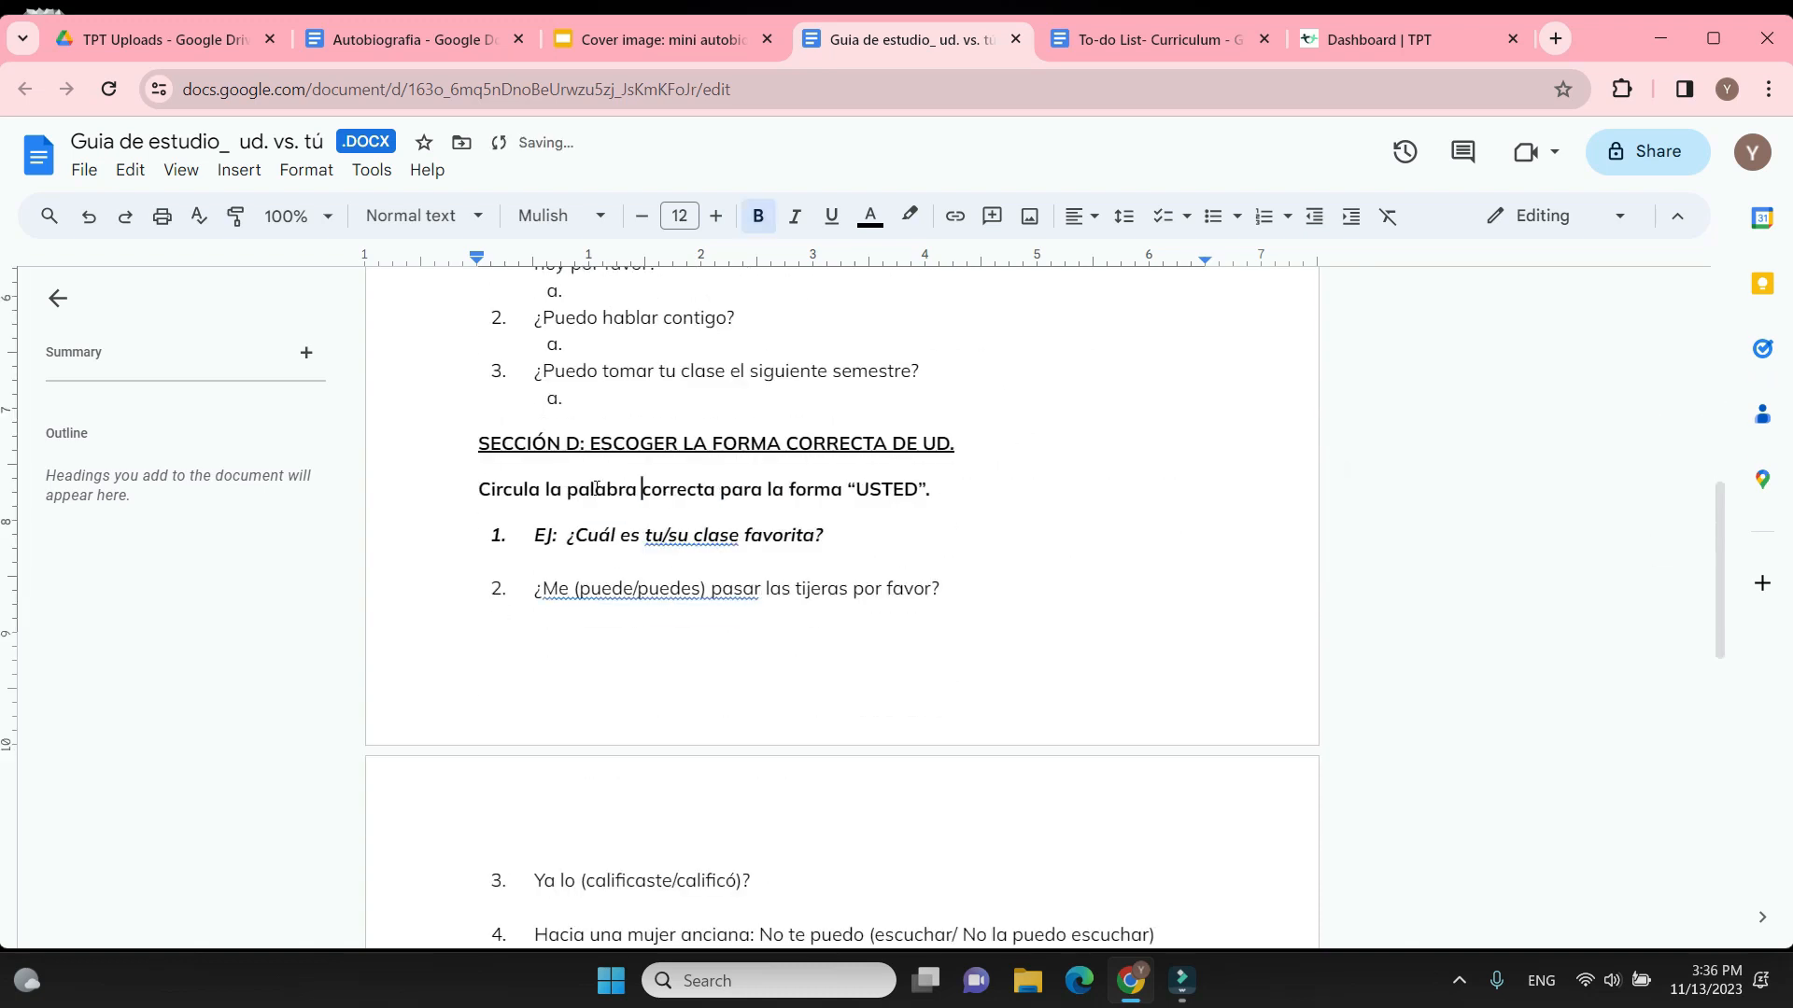
Reword the second sentence of the Sección F instruction using "conforme (according to) el"
scroll(1016, 507, "down", 8)
scroll(1016, 507, "down", 3)
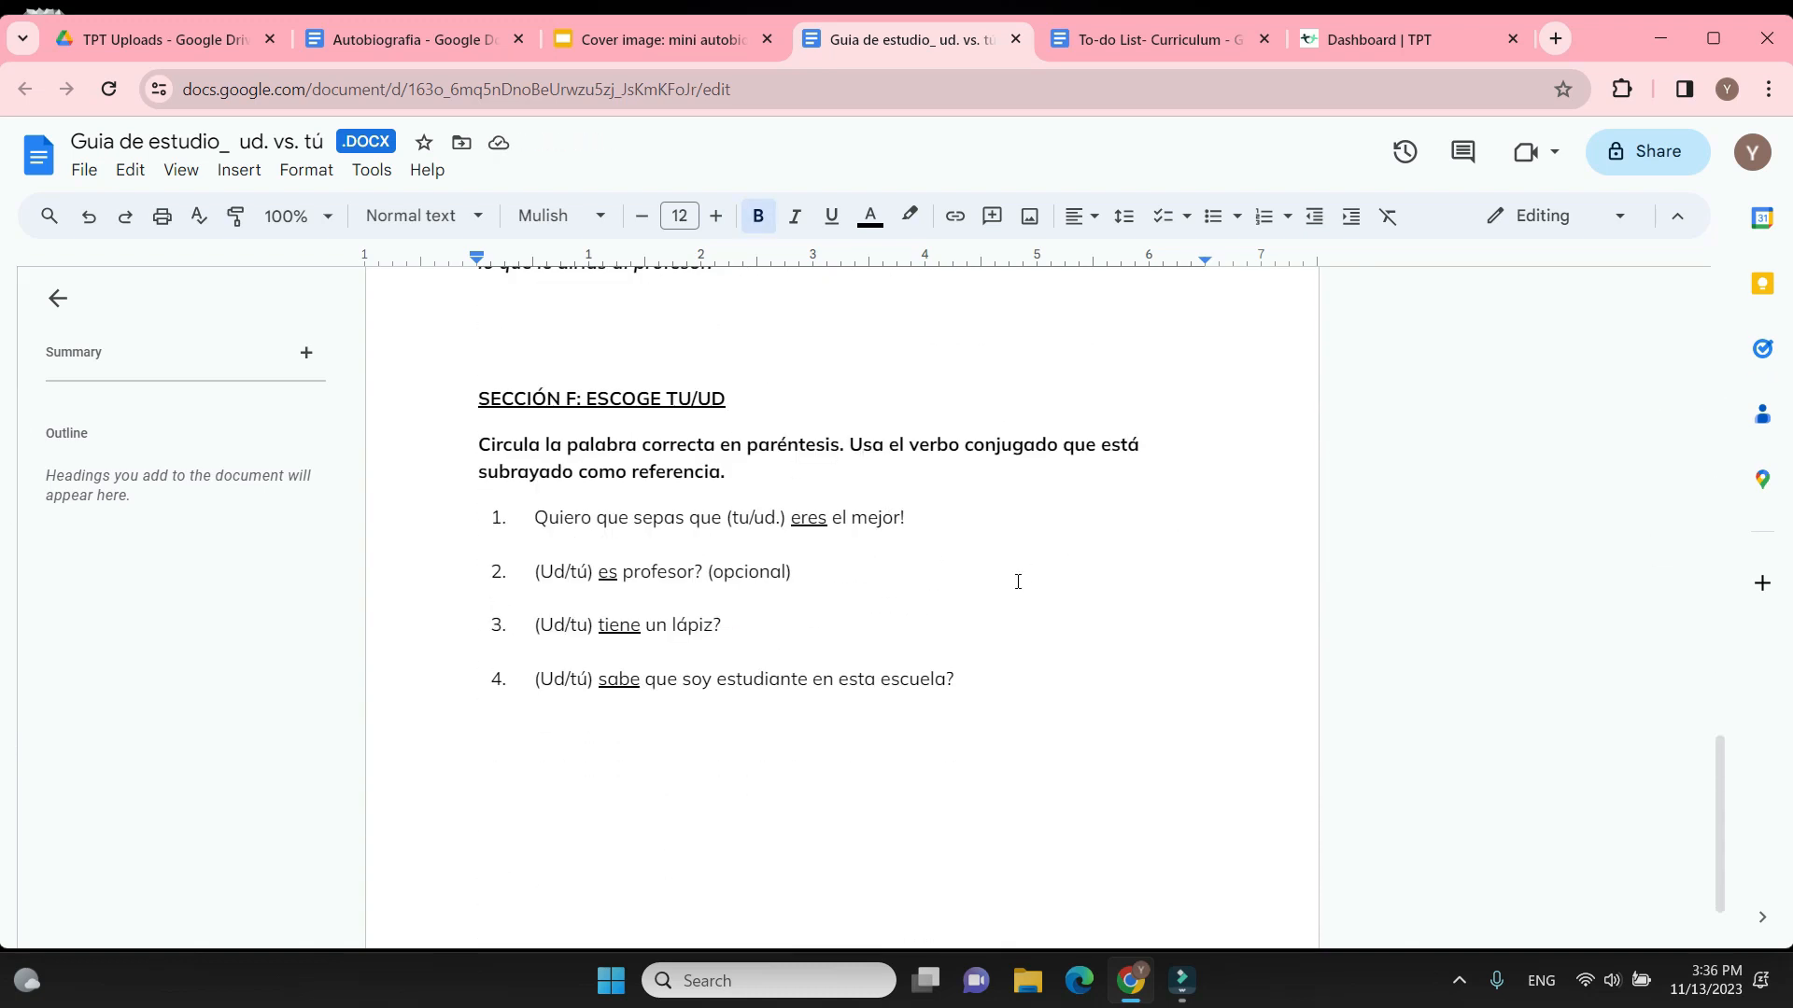
left_click_drag(908, 445, 760, 477)
key("BackSpace")
key("BackSpace")
key("BackSpace")
type("conforme (according to) el")
key("BackSpace")
key("BackSpace")
Copy the title line "Prueba: Usted vs. Tu", then set its font size to 20 and underline it
scroll(1009, 549, "up", 15)
triple_click(870, 409)
key("ctrl+c")
left_click(679, 216)
type("20")
left_click(831, 216)
left_click(597, 564)
Rename the document to "Prueba: Usted vs" by replacing the old file name with the copied title
left_click(150, 141)
key("BackSpace")
left_click_drag(691, 420, 1002, 421)
left_click(151, 140)
key("ctrl+v")
left_click(835, 528)
In the Autobiografia document, copy everything from the terms of use heading through the end of the directions
left_click(359, 40)
left_click_drag(585, 430, 899, 620)
scroll(995, 680, "down", 5)
scroll(1021, 822, "down", 3)
scroll(989, 754, "down", 2)
scroll(980, 738, "up", 3)
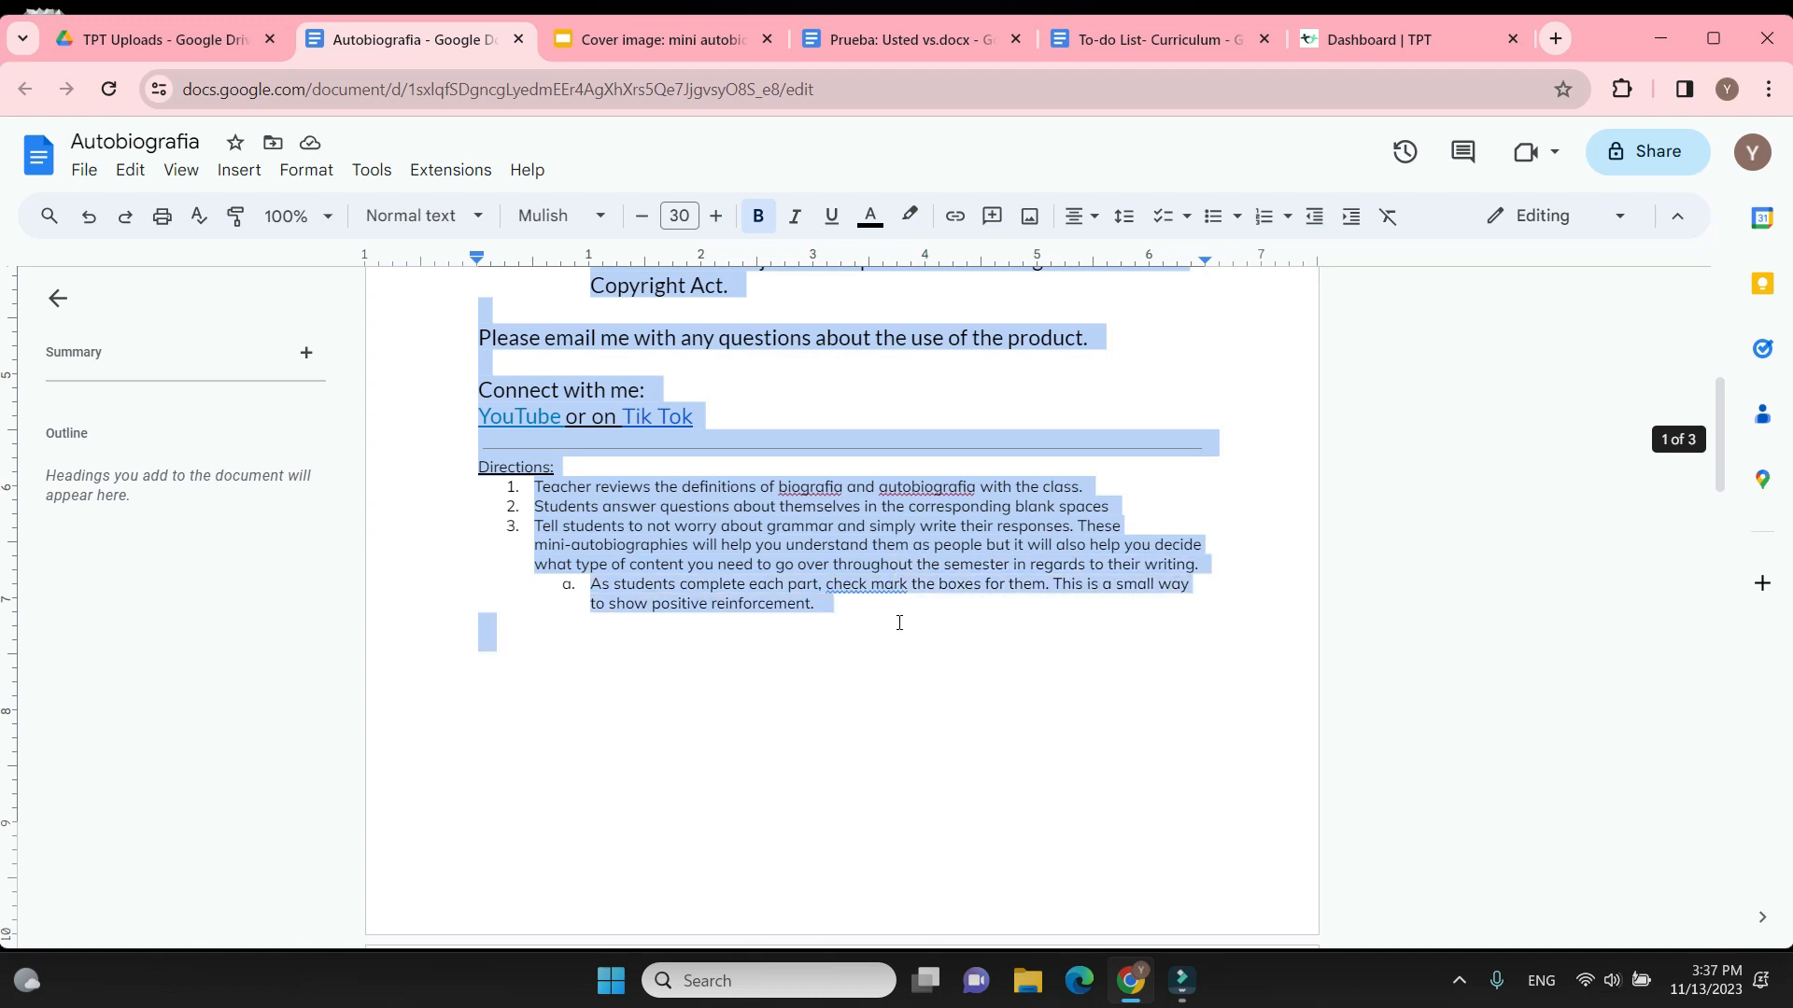
key("ctrl+c")
right_click(749, 515)
left_click(816, 394)
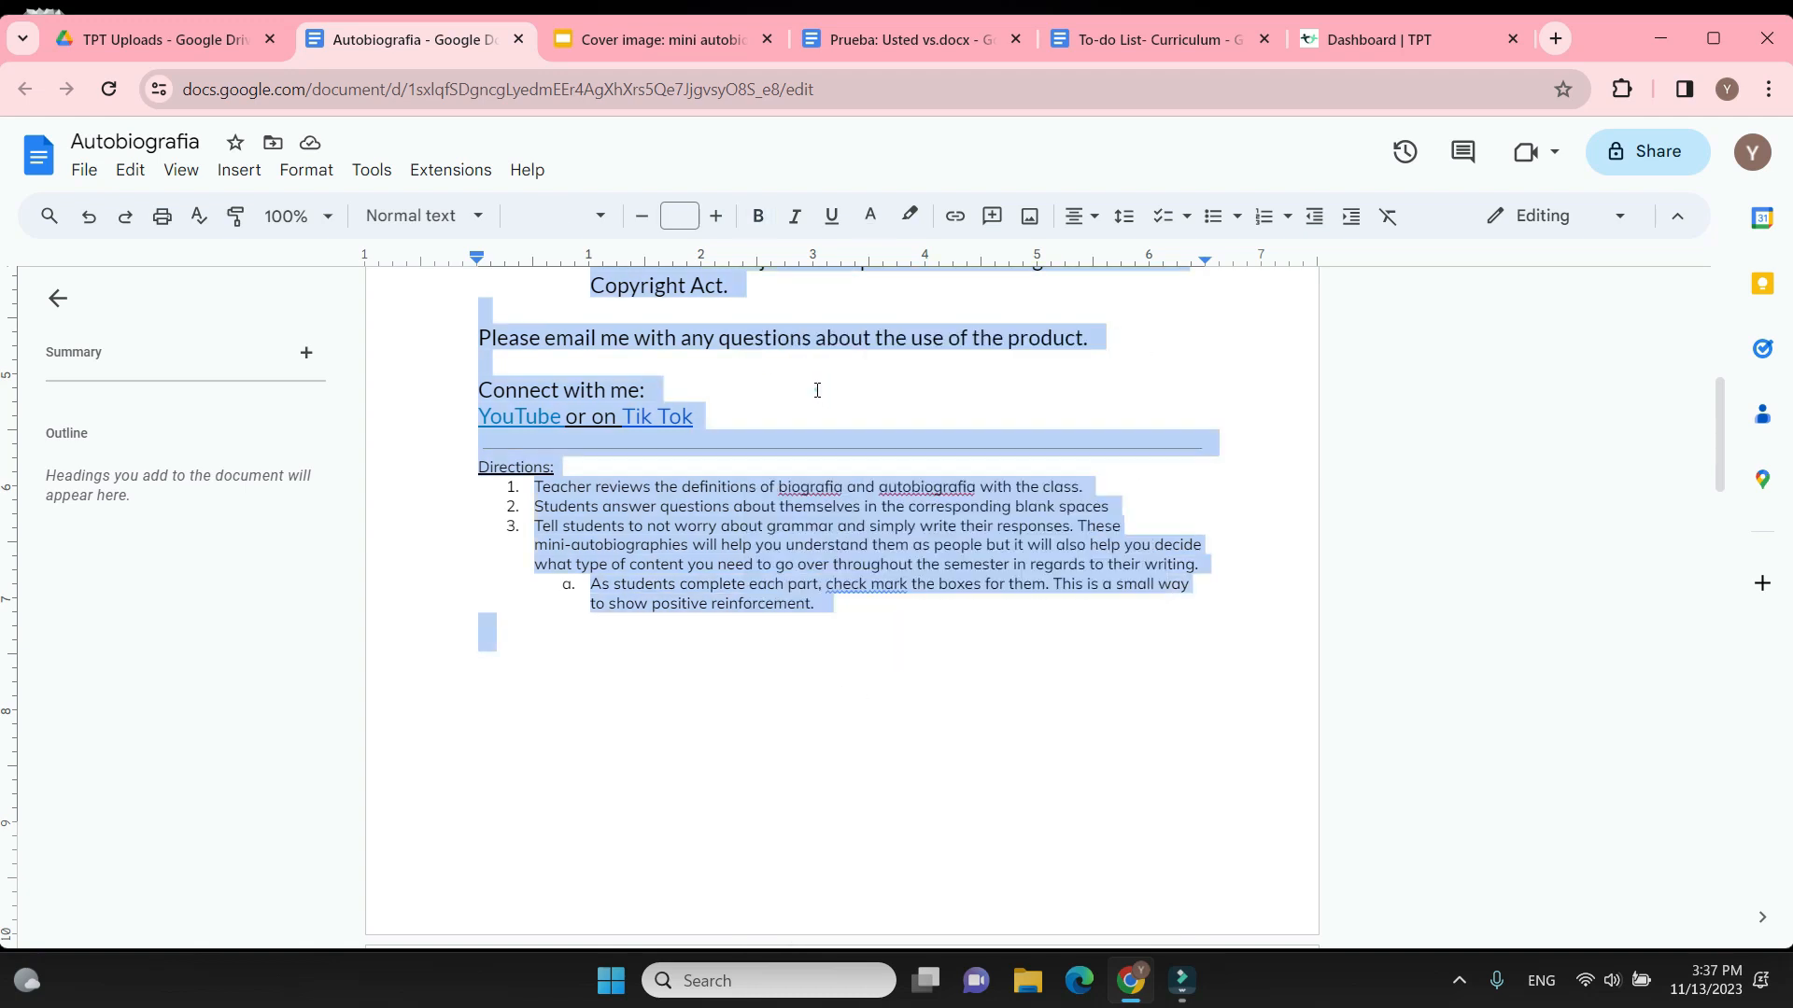
Return to the Prueba document and insert enough blank lines before the title to move the quiz to the following page
left_click(843, 40)
left_click(685, 412)
key("Return")
key("Return")
key("Return")
key("Return")
key("Return")
key("Return")
key("Return")
key("Return")
key("Return")
key("Return")
key("Return")
scroll(684, 412, "down", 4)
key("Return")
key("Return")
key("Return")
key("Return")
key("Return")
key("Return")
key("Return")
key("Return")
key("Return")
key("Return")
Paste the copied terms of use and directions at the start of the Prueba document
scroll(684, 412, "up", 5)
left_click(684, 411)
key("ctrl+v")
scroll(685, 411, "up", 4)
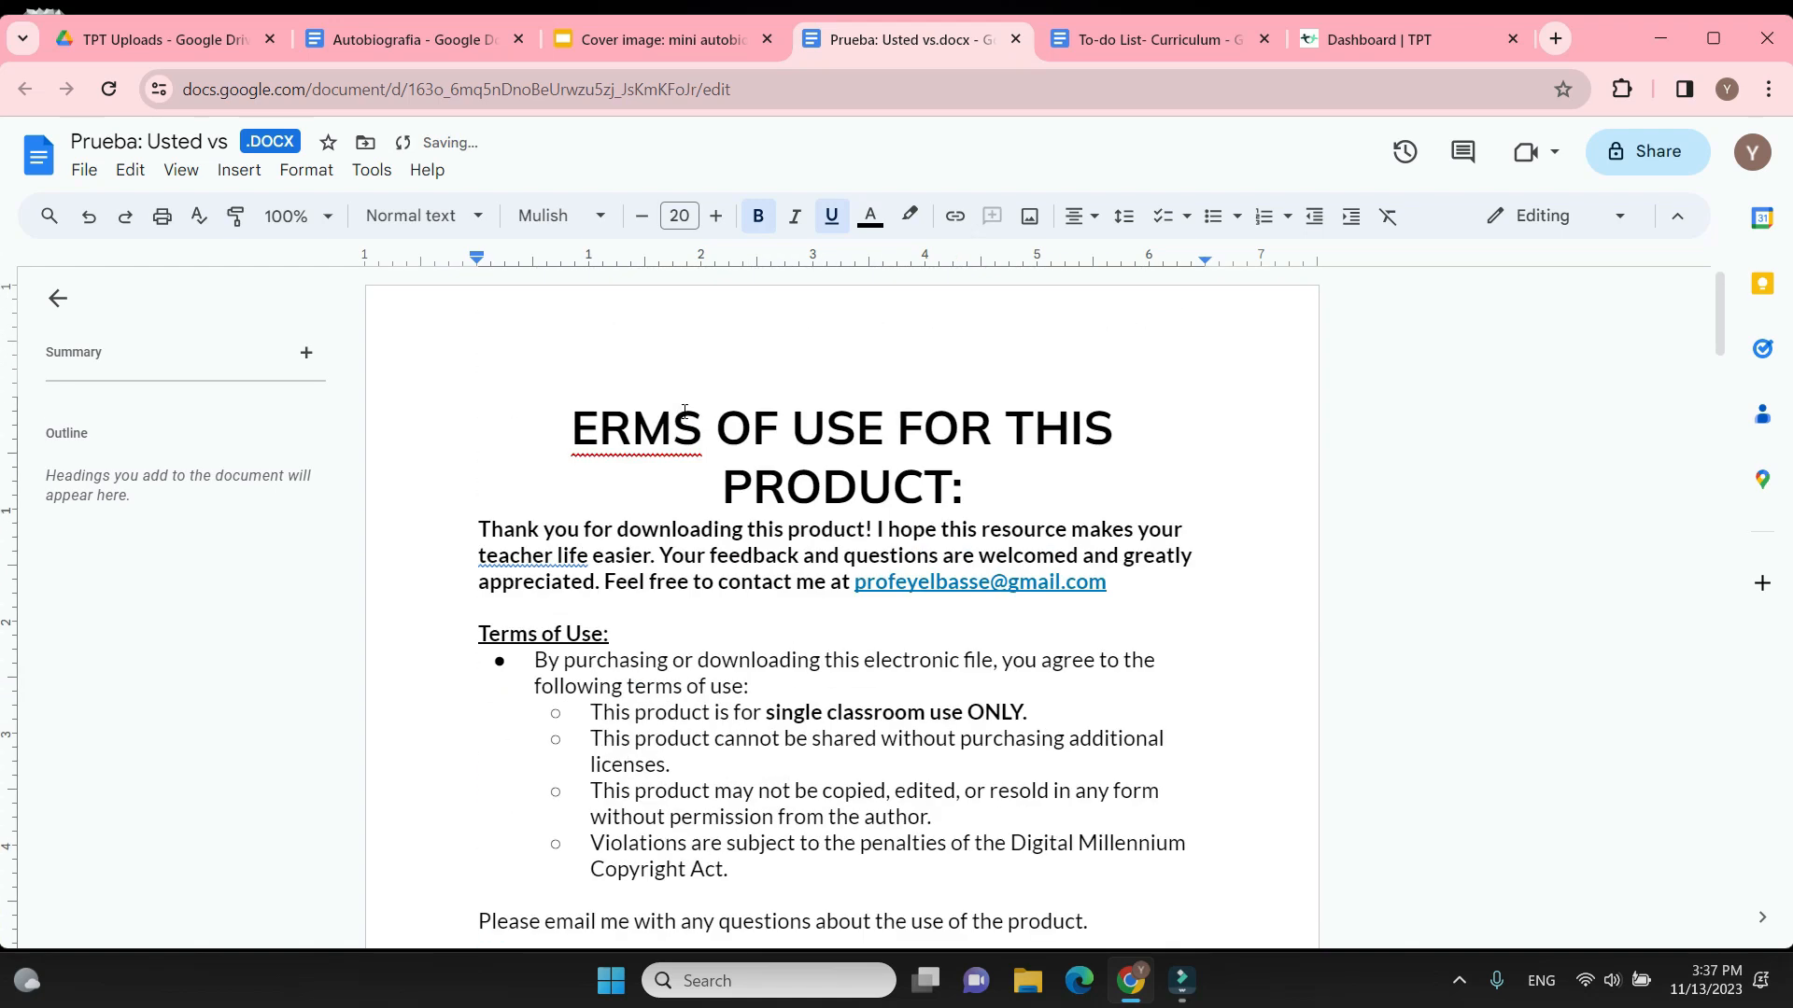
Add the missing "T" at the start of the heading so it reads "TERMS OF USE FOR THIS PRODUCT:"
scroll(651, 581, "down", 15)
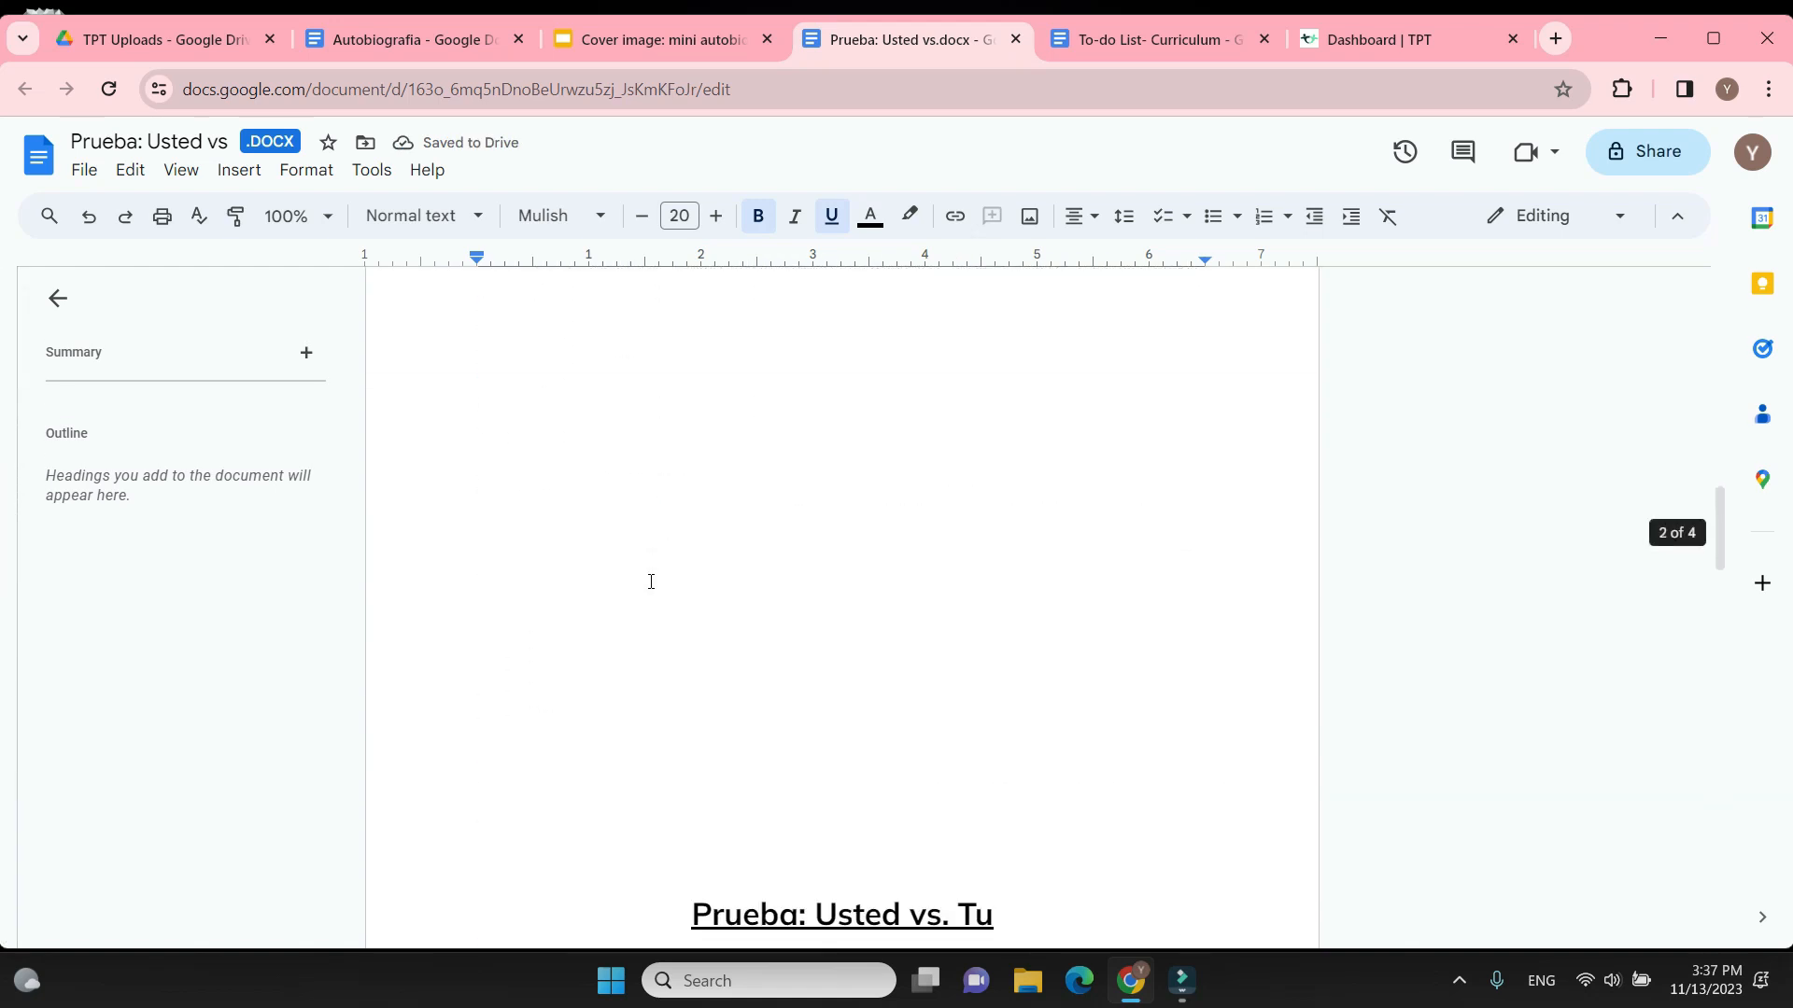
scroll(650, 581, "up", 15)
left_click(566, 427)
type("TERMS OF USE FOR THIS")
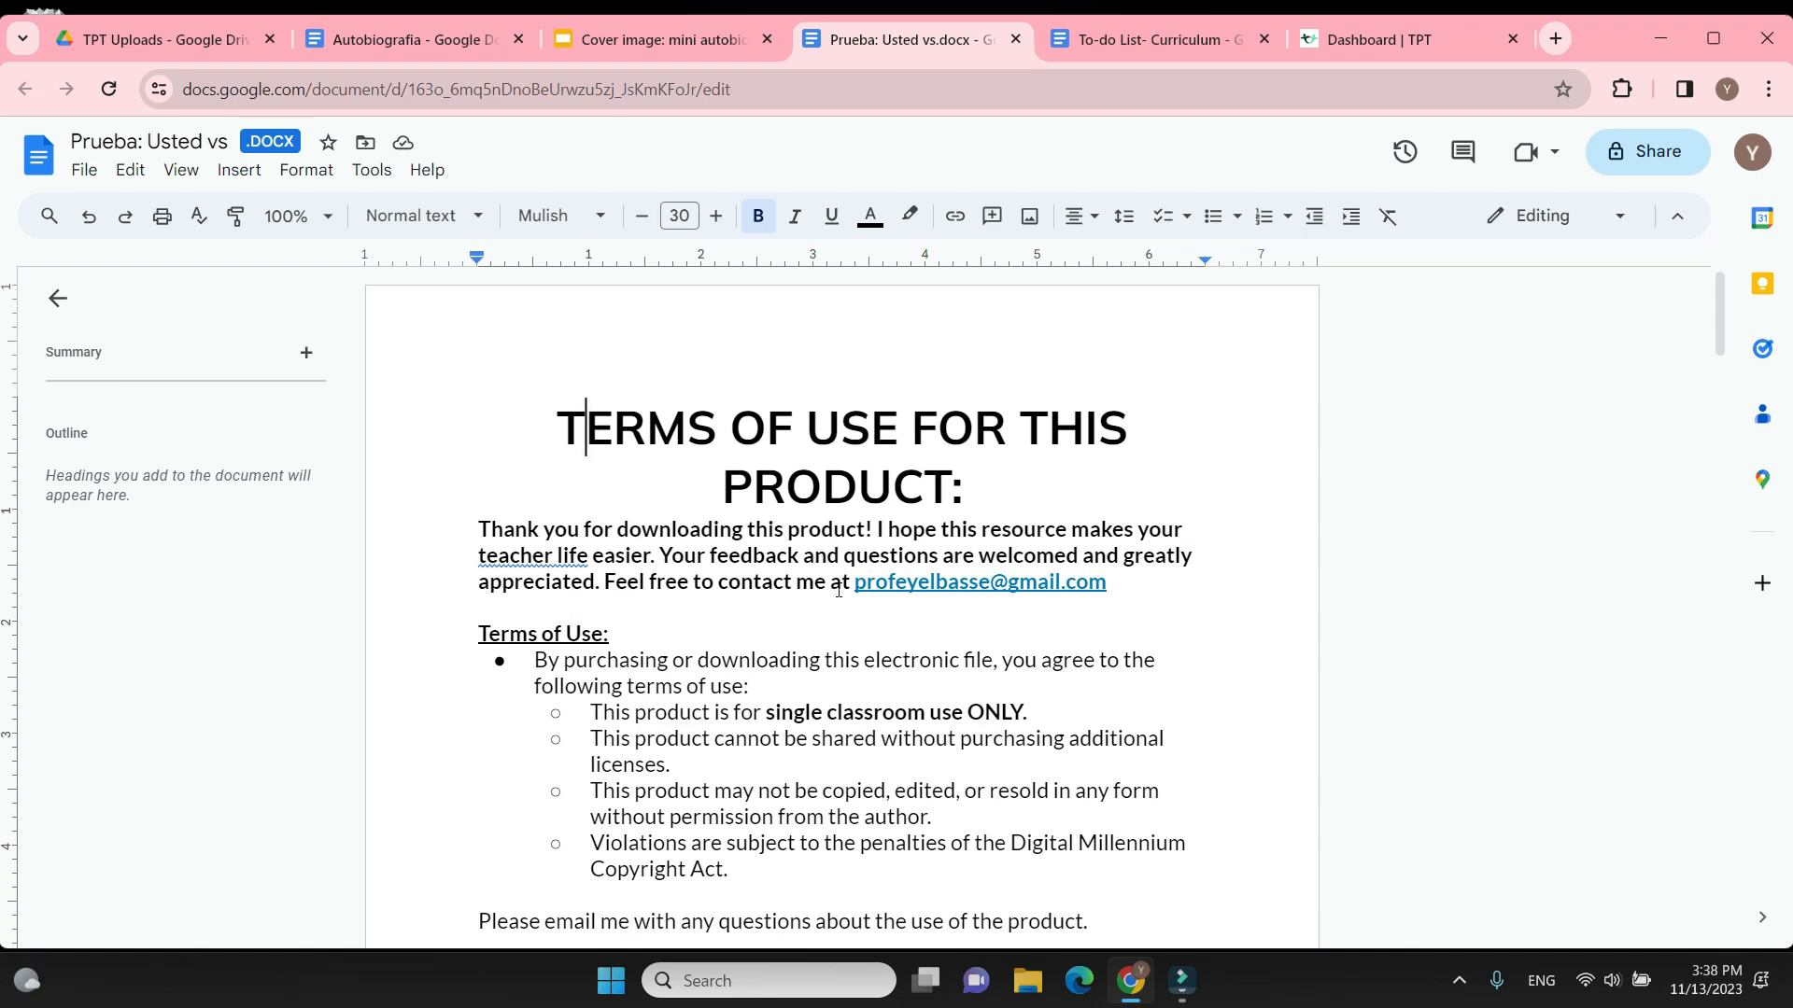
Insert "If this was a useful product, please rate the product on TPT." before "Your feedback" in the thank-you paragraph
left_click(1118, 581)
left_click(742, 579)
left_click(590, 583)
left_click_drag(594, 581, 658, 555)
left_click(656, 555)
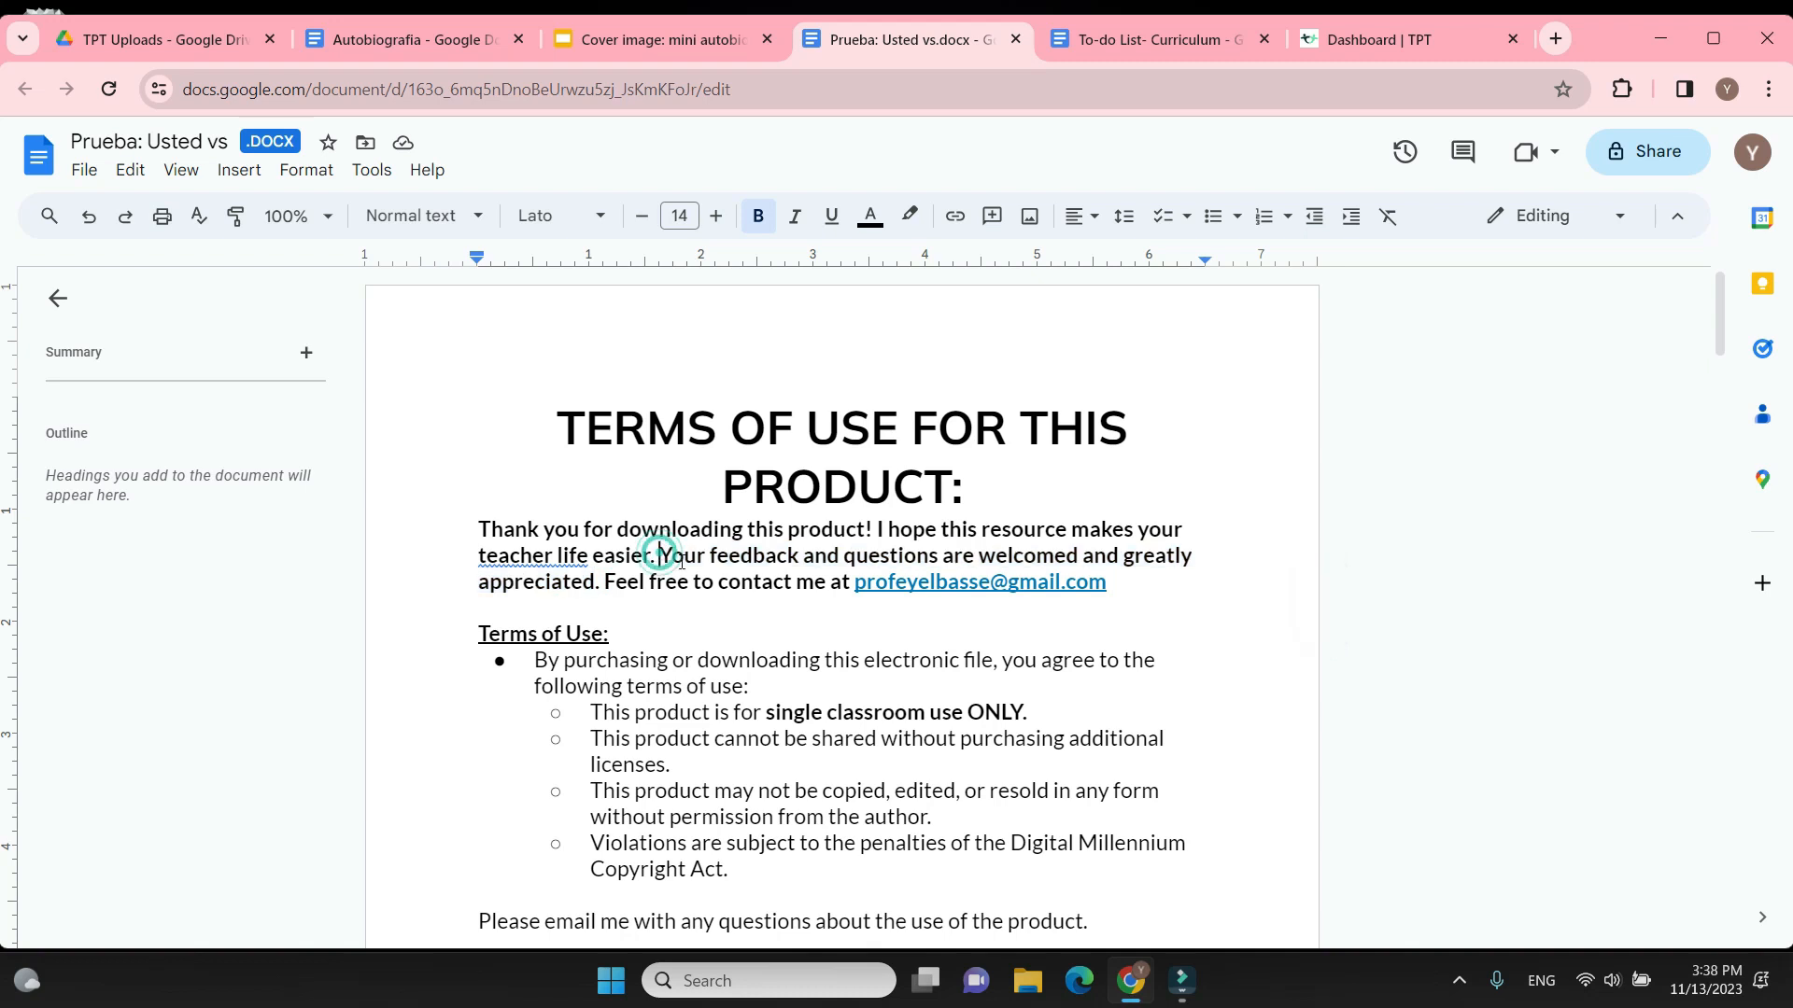
type("If it")
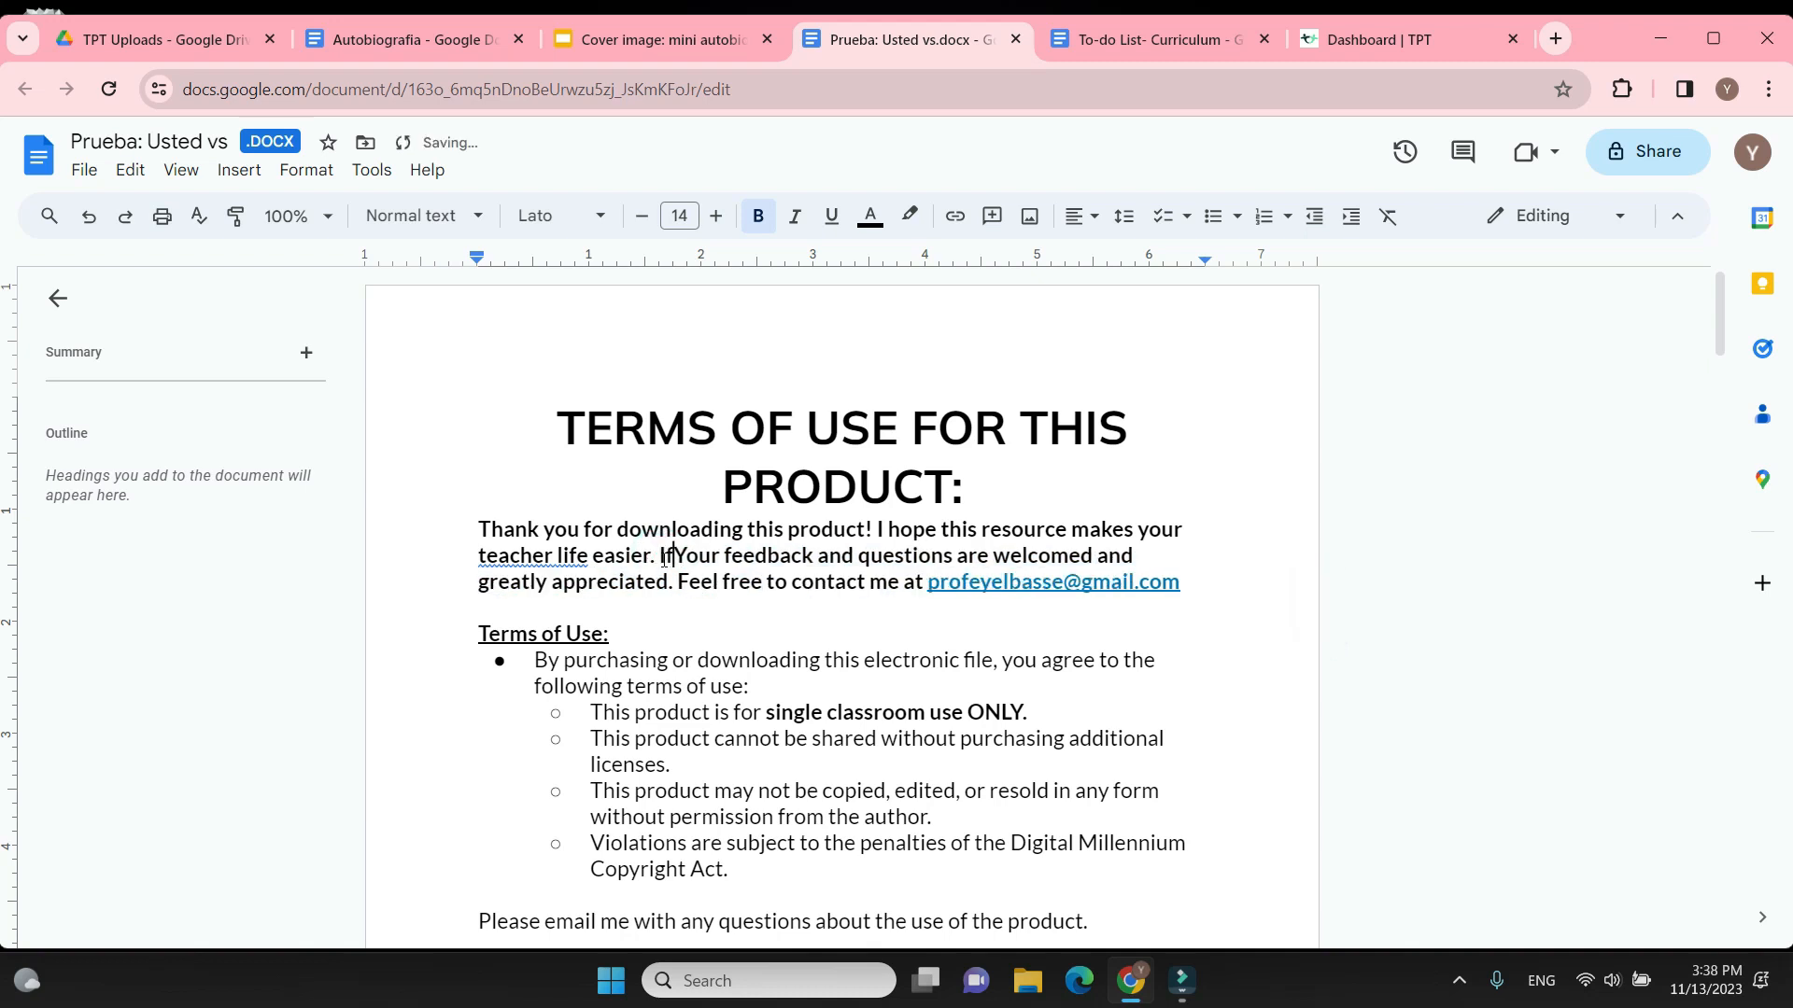
key("BackSpace")
key("BackSpace")
key("BackSpace")
type("this w")
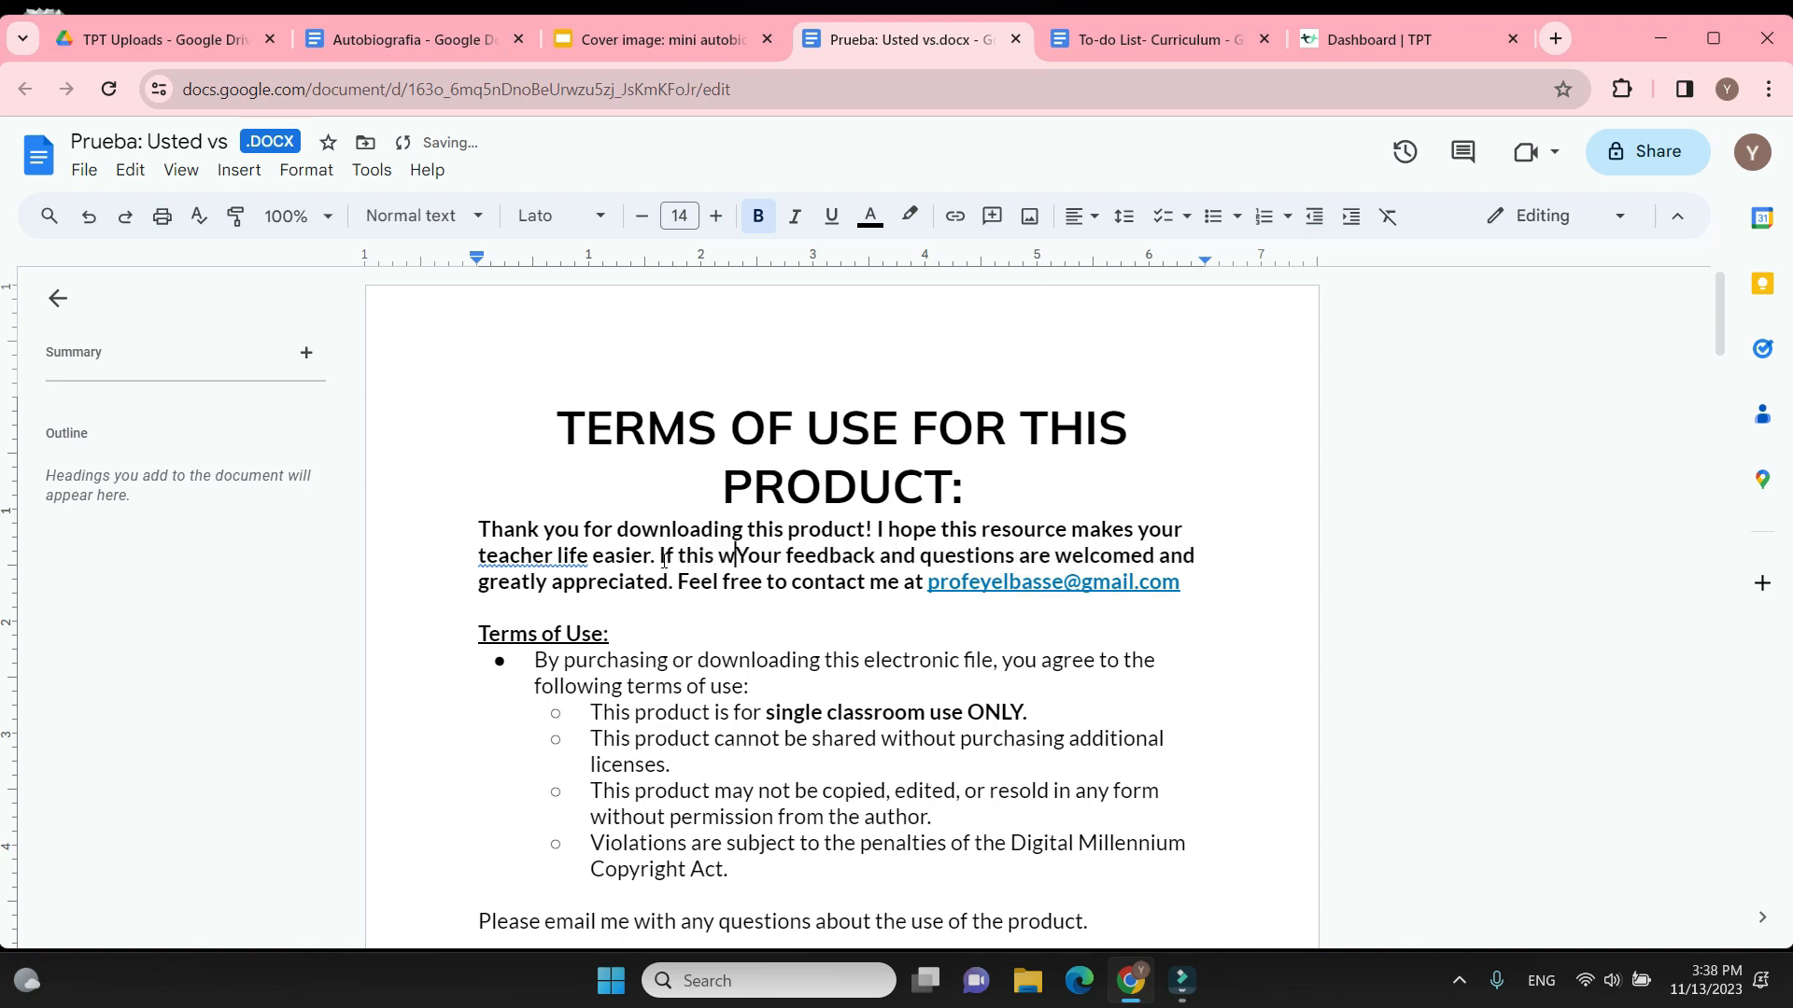
type("as a useful product, ")
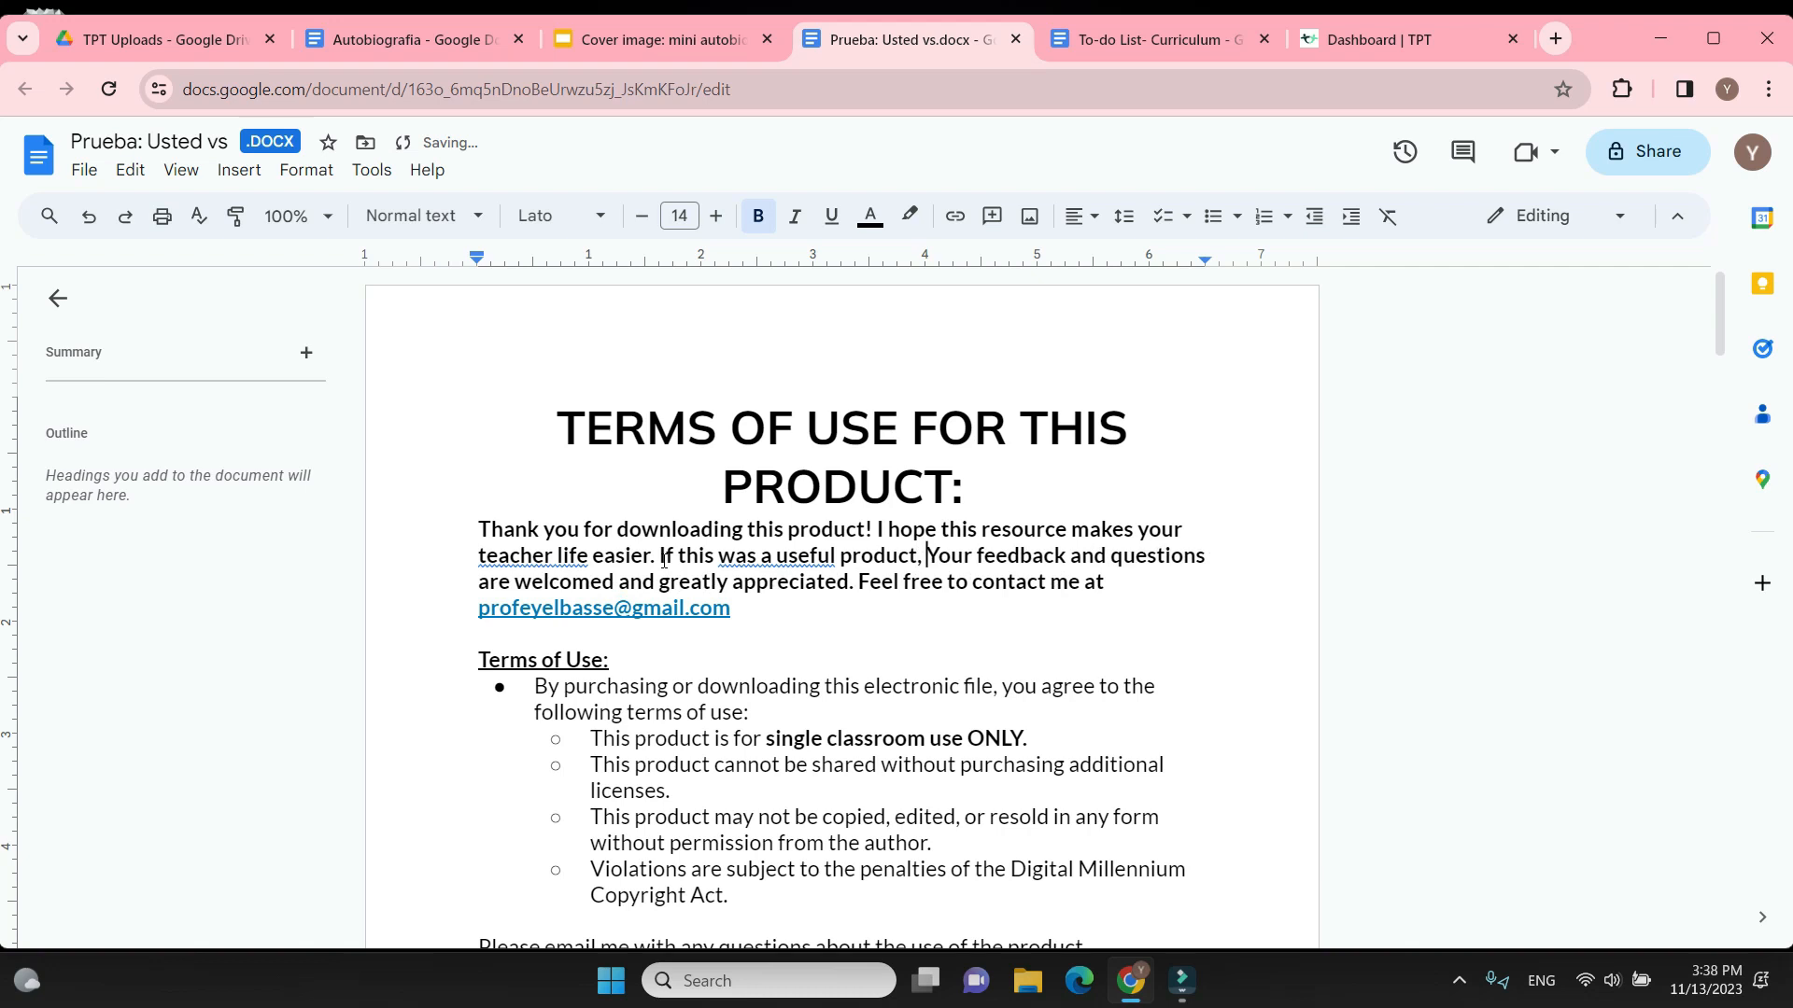
type("please")
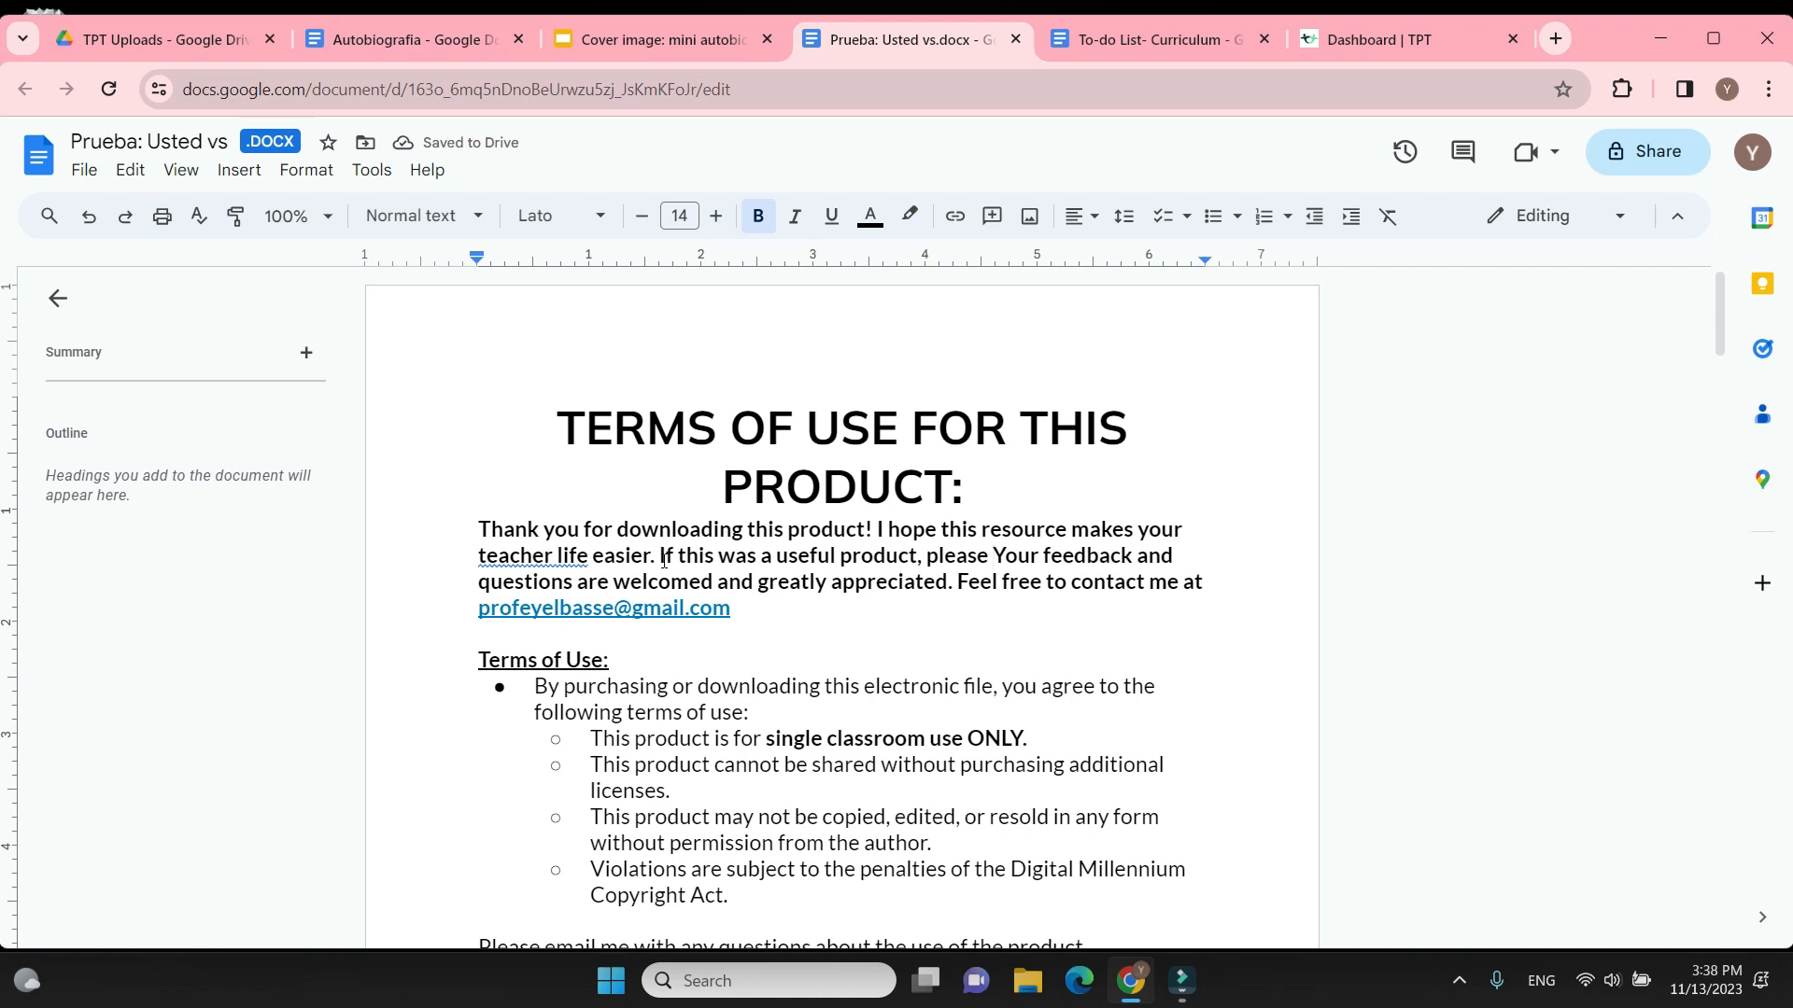
type("rate the ")
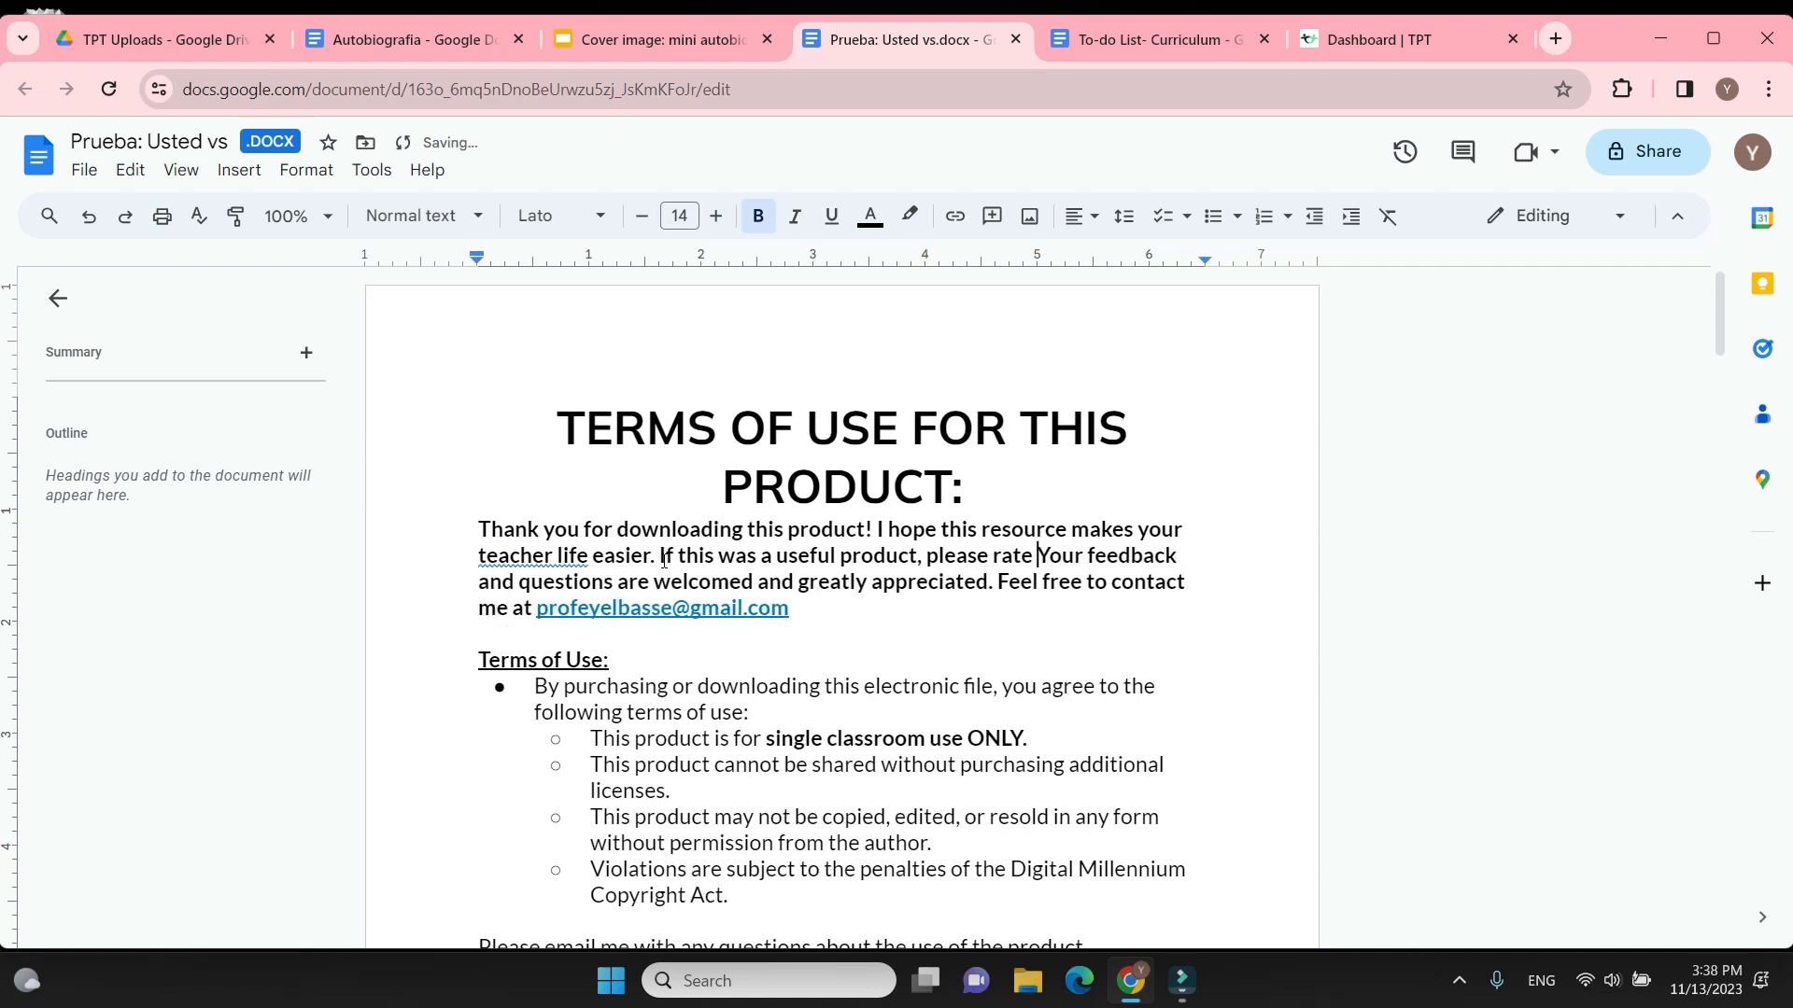
type("product")
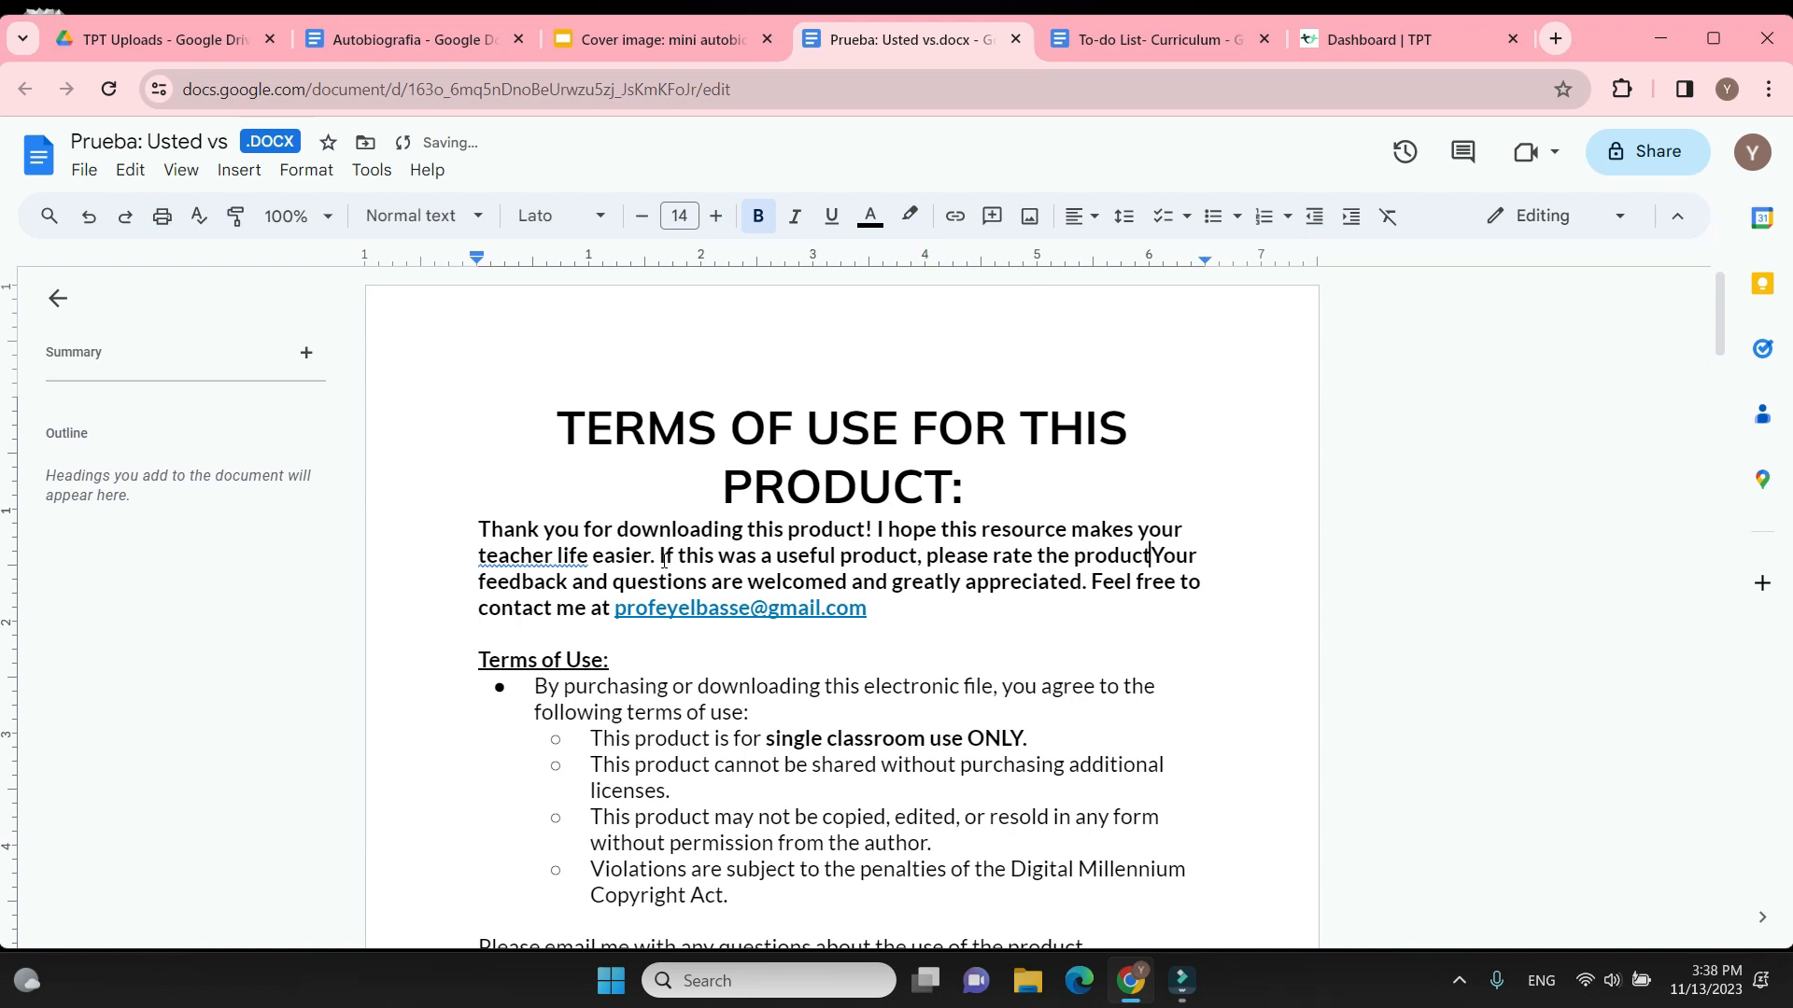
type(" on TPT")
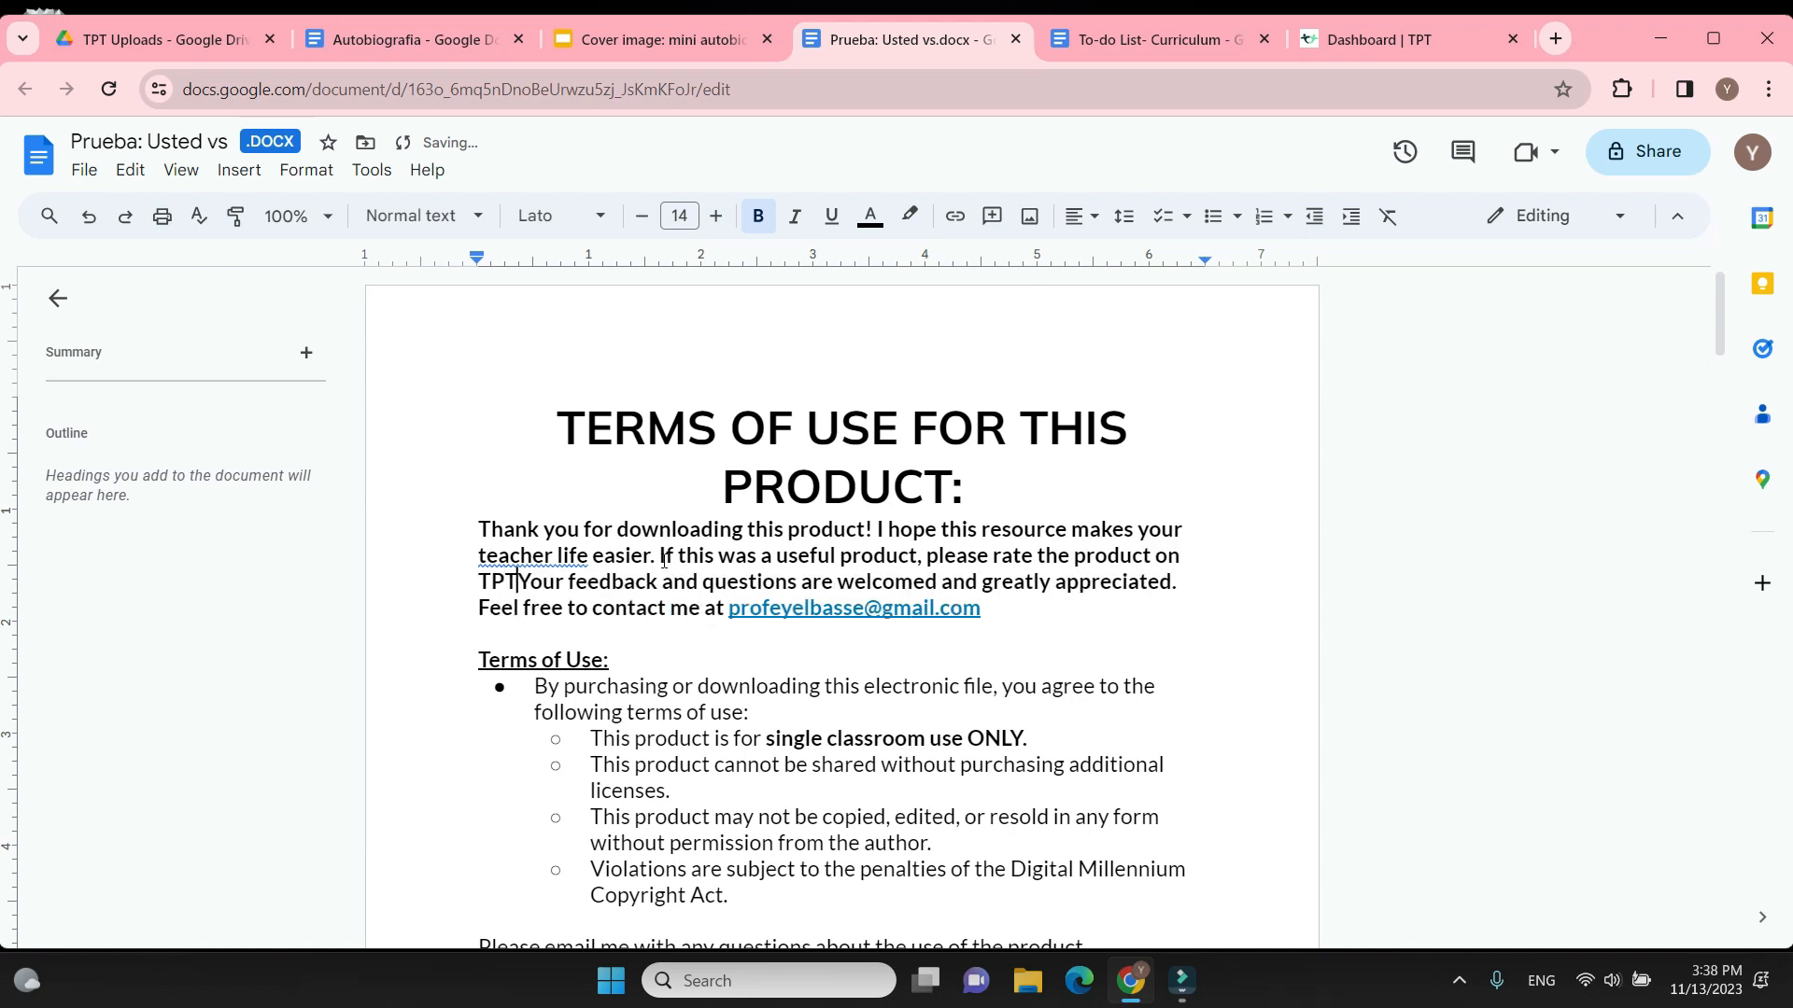
type(".")
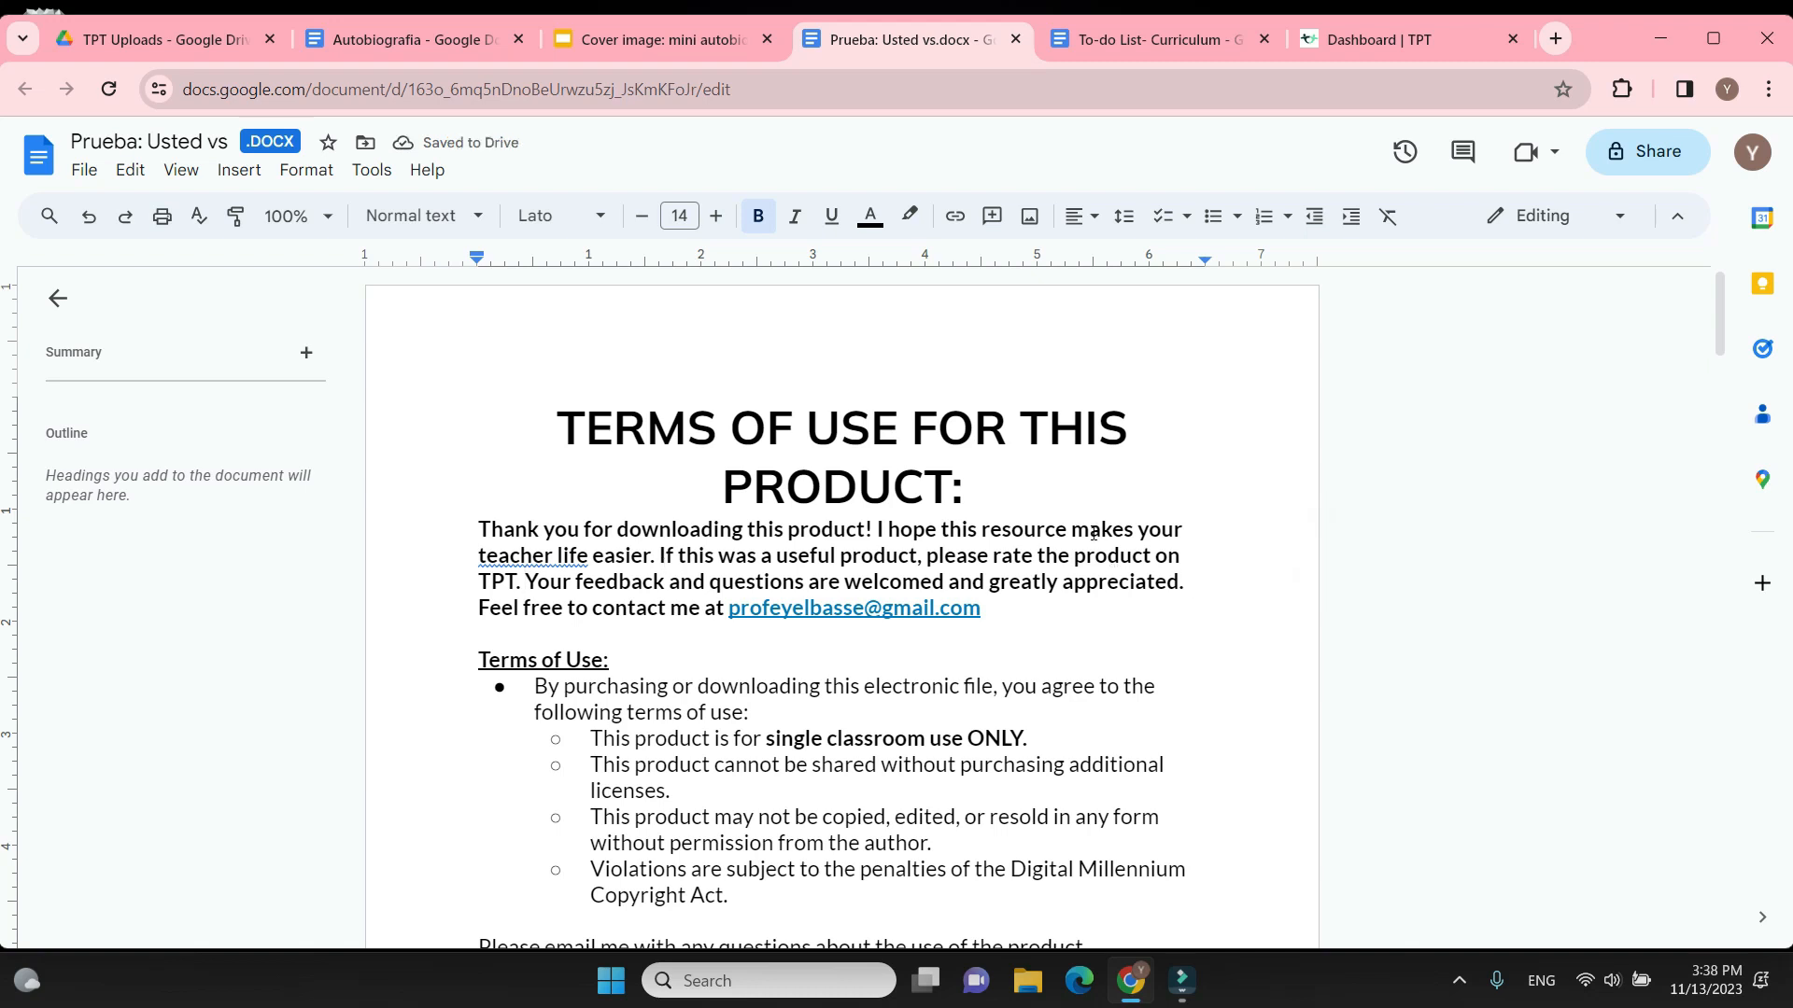
left_click_drag(1072, 529, 1020, 633)
left_click(1102, 605)
left_click(1040, 604)
double_click(1020, 633)
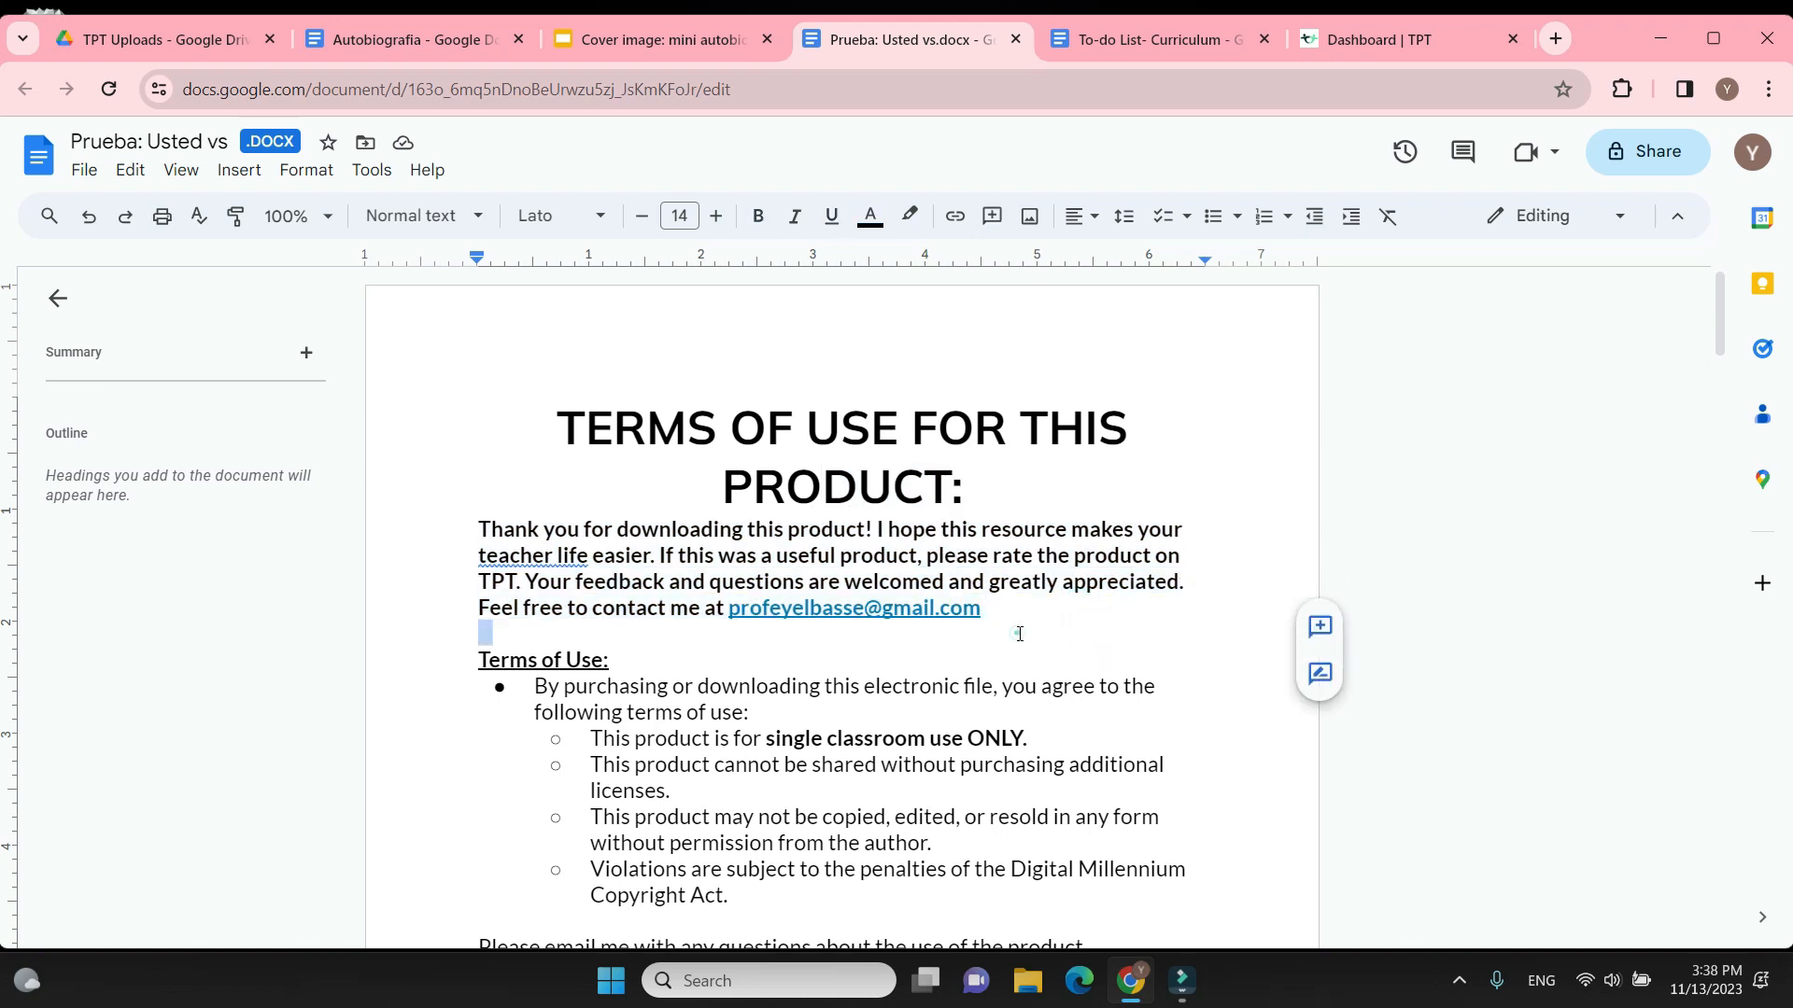
Delete the numbered autobiography directions beneath the "Directions:" heading on the terms-of-use page
left_click(1135, 612)
scroll(1179, 616, "down", 2)
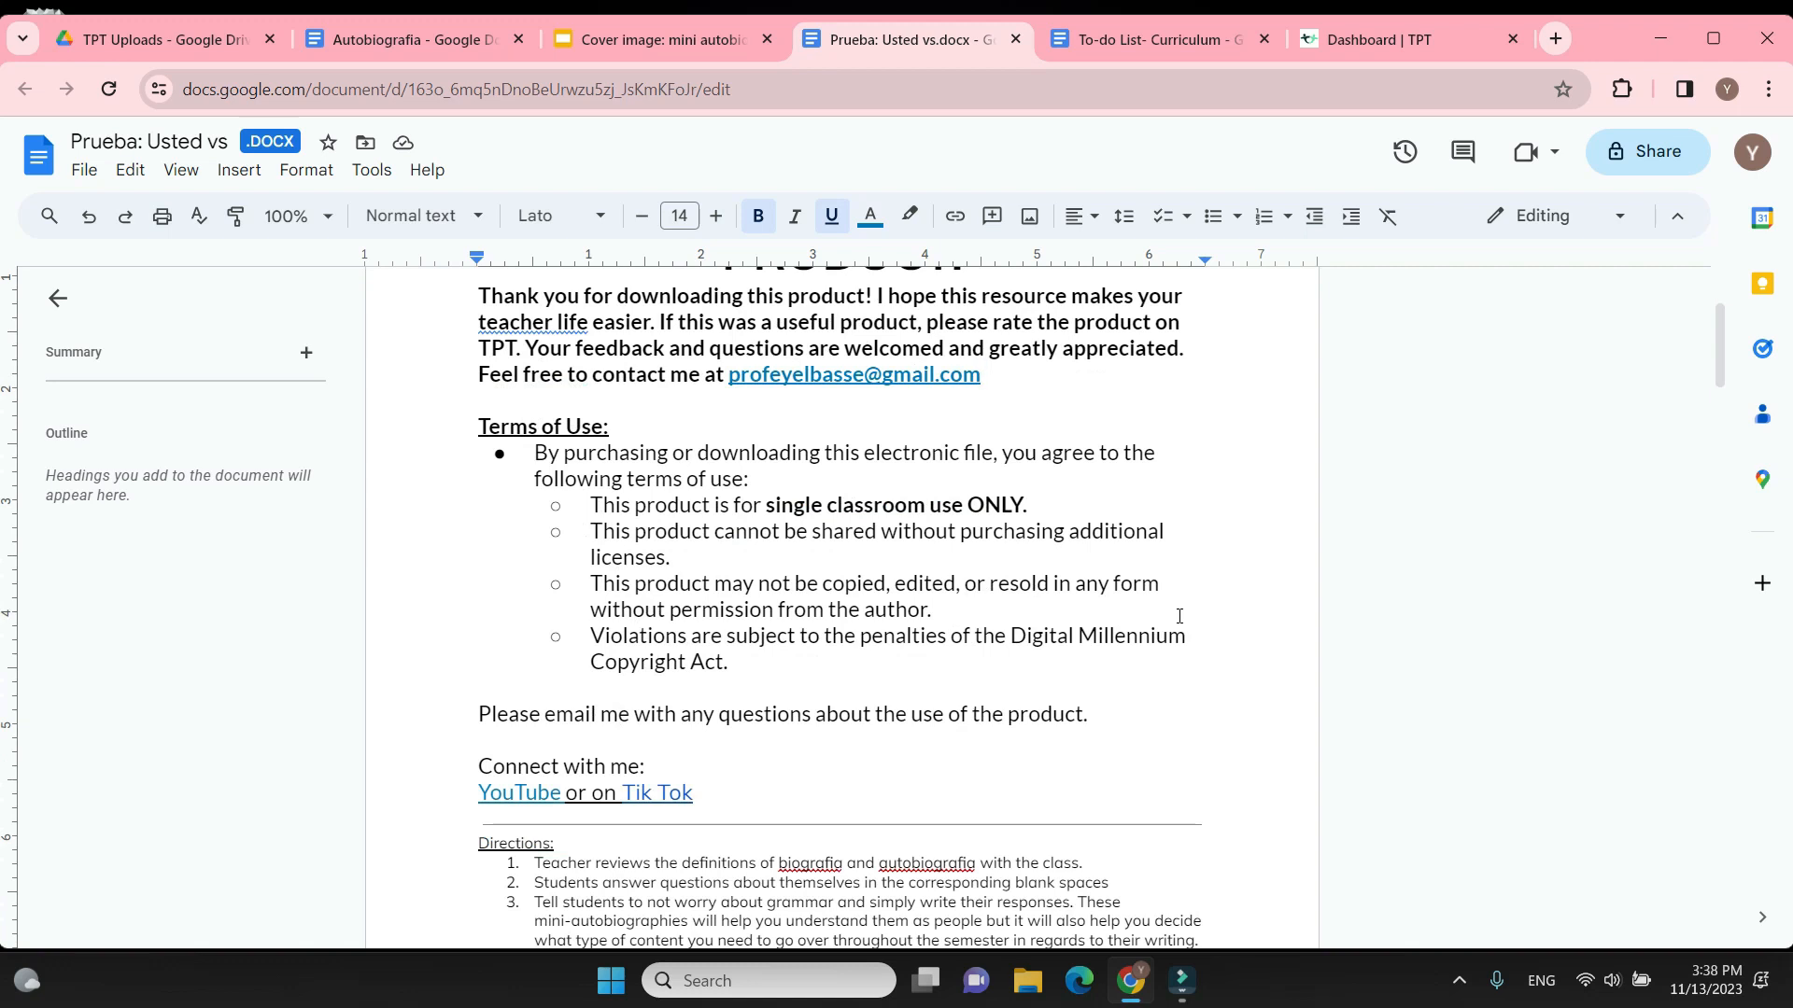
scroll(1179, 617, "down", 1)
scroll(1180, 617, "down", 1)
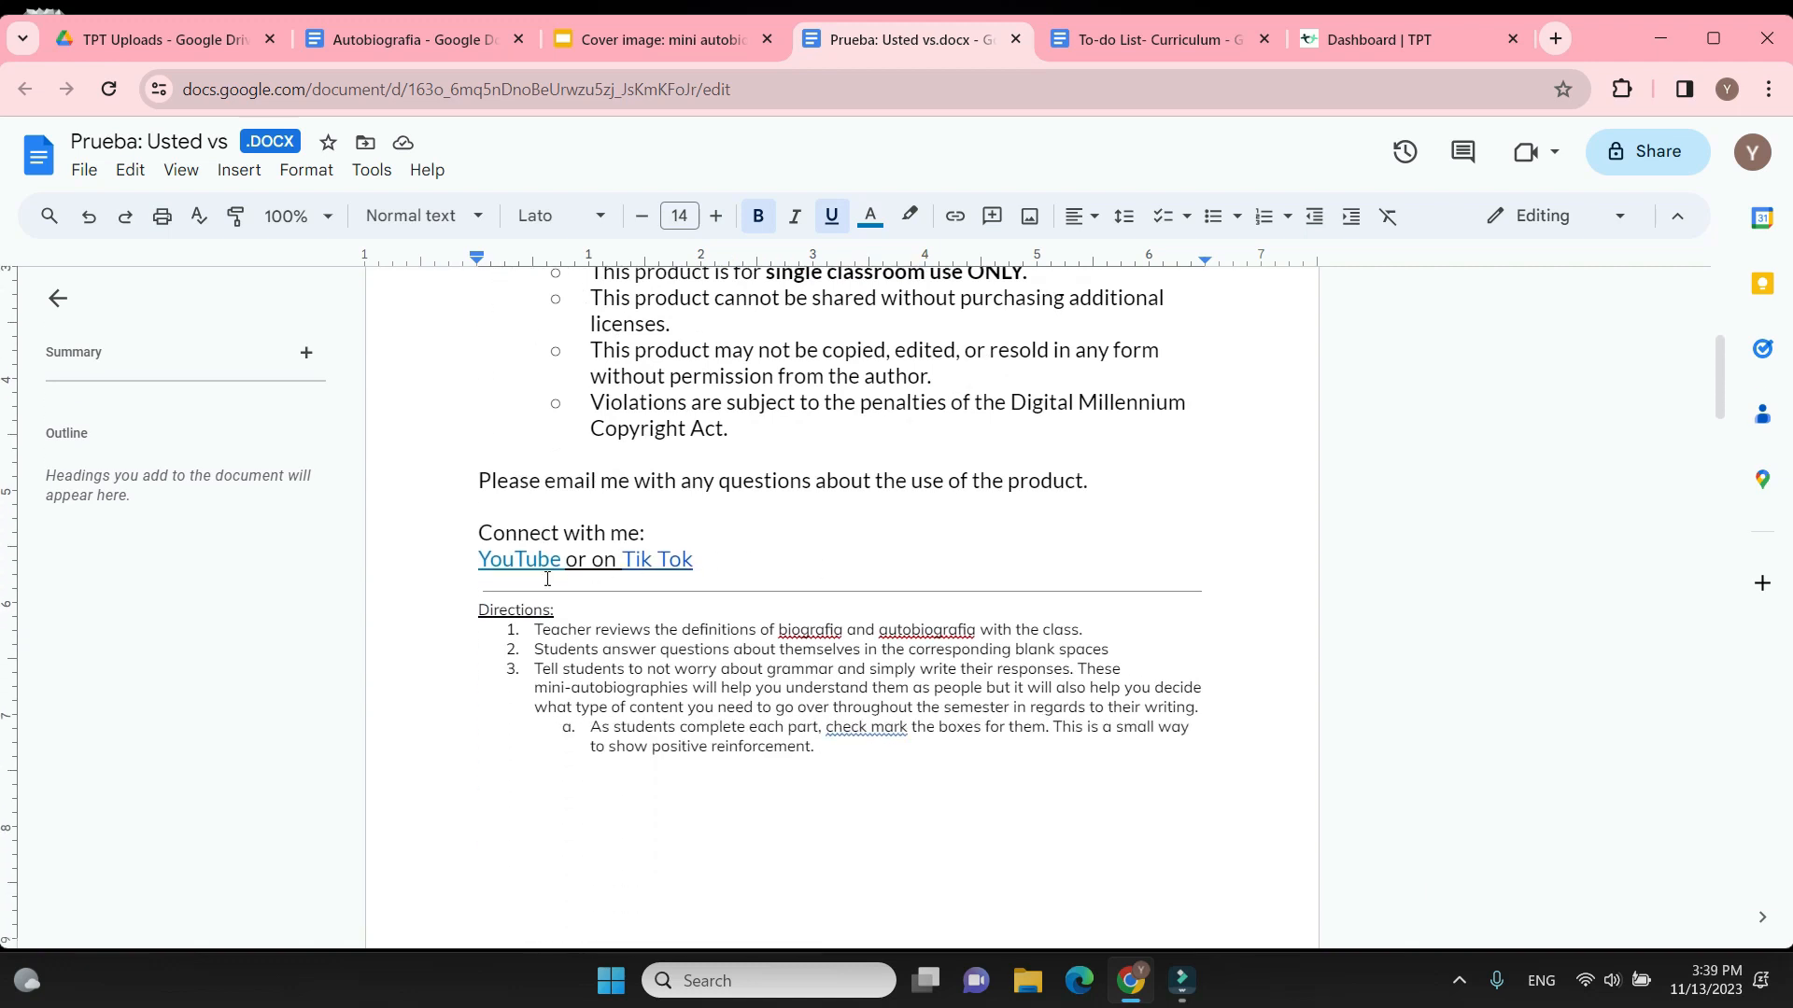
scroll(678, 596, "down", 1)
left_click_drag(480, 653, 532, 512)
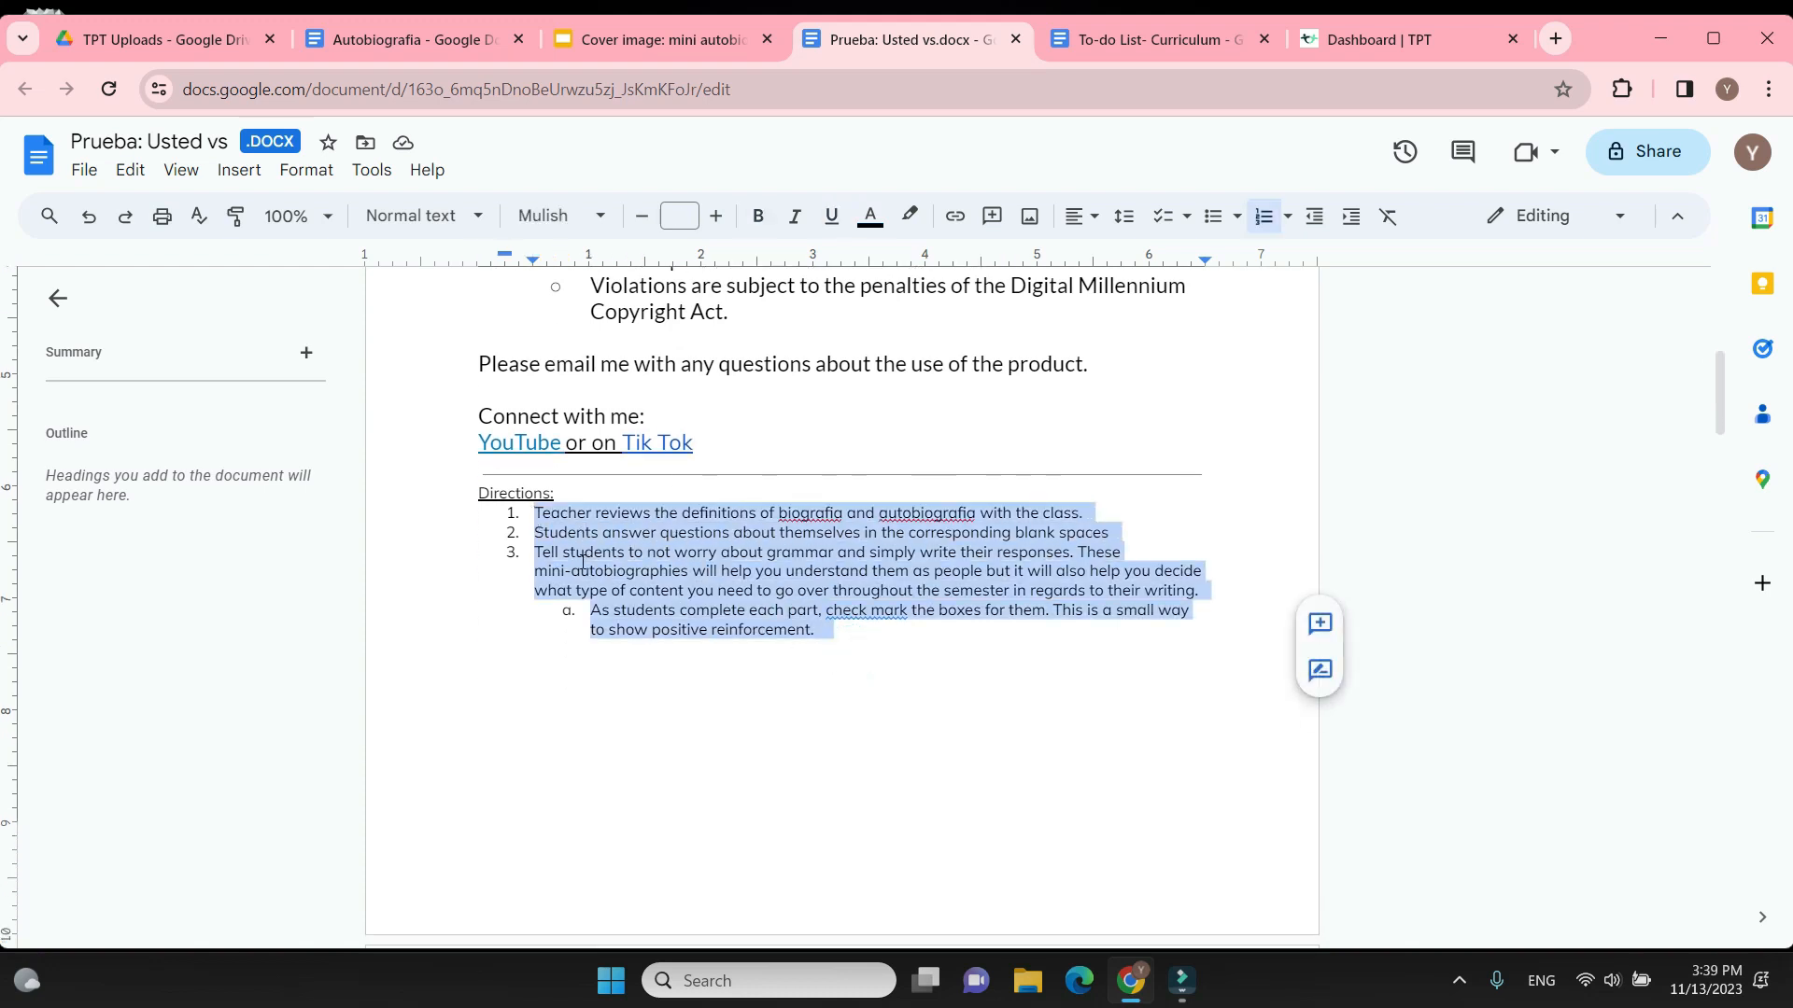
key("BackSpace")
Write the first item under the heading: "1. Students should have already reviewed the different ways to use USTED vs. TU"
type("1. This document is a")
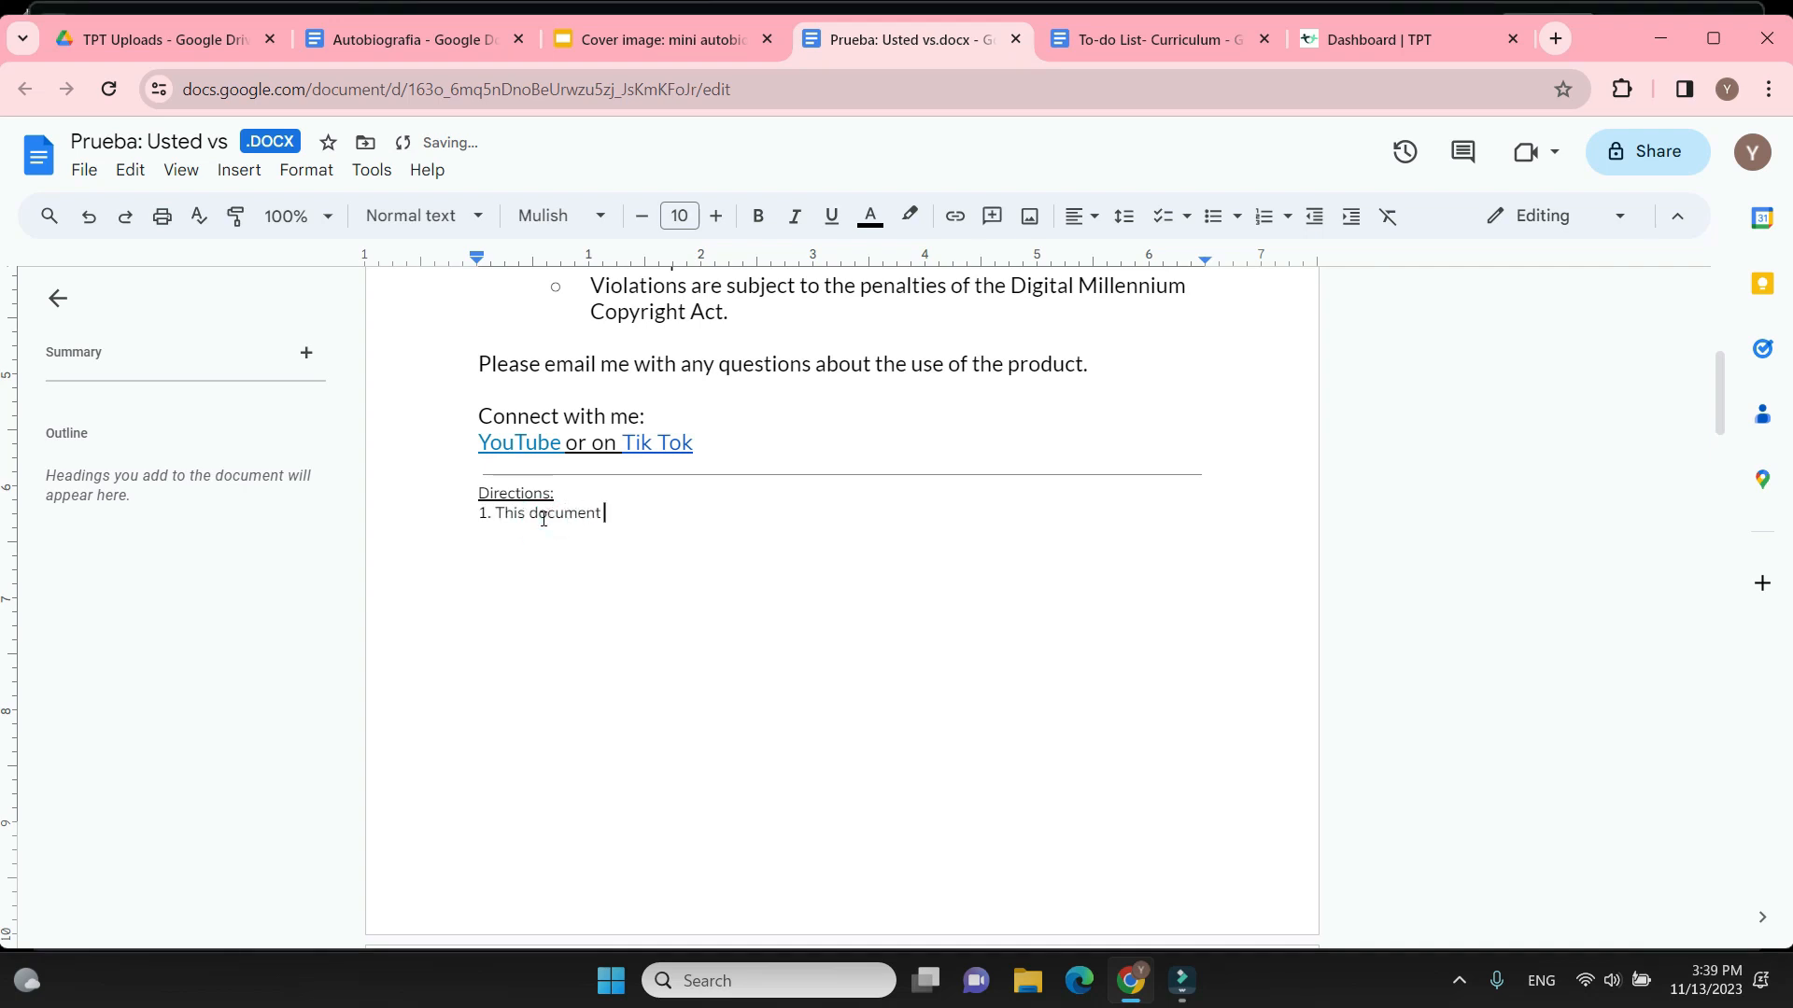
key("BackSpace")
key("BackSpace")
key("BackSpace")
key("BackSpace")
key("BackSpace")
key("BackSpace")
key("BackSpace")
key("BackSpace")
key("BackSpace")
key("BackSpace")
key("BackSpace")
key("BackSpace")
type("Students should have already reviewed the different ways to use USTED vs. TU")
key("Return")
Add the second item: "2. It is recommended to use this test and modify it to create a study guide before the test"
type("2. It is recommended to us")
type("e this as a study guid")
key("BackSpace")
key("BackSpace")
key("BackSpace")
key("BackSpace")
key("BackSpace")
key("BackSpace")
key("BackSpace")
key("BackSpace")
key("BackSpace")
key("BackSpace")
key("BackSpace")
key("BackSpace")
key("BackSpace")
key("BackSpace")
key("BackSpace")
type("test and modify it to create a study gu")
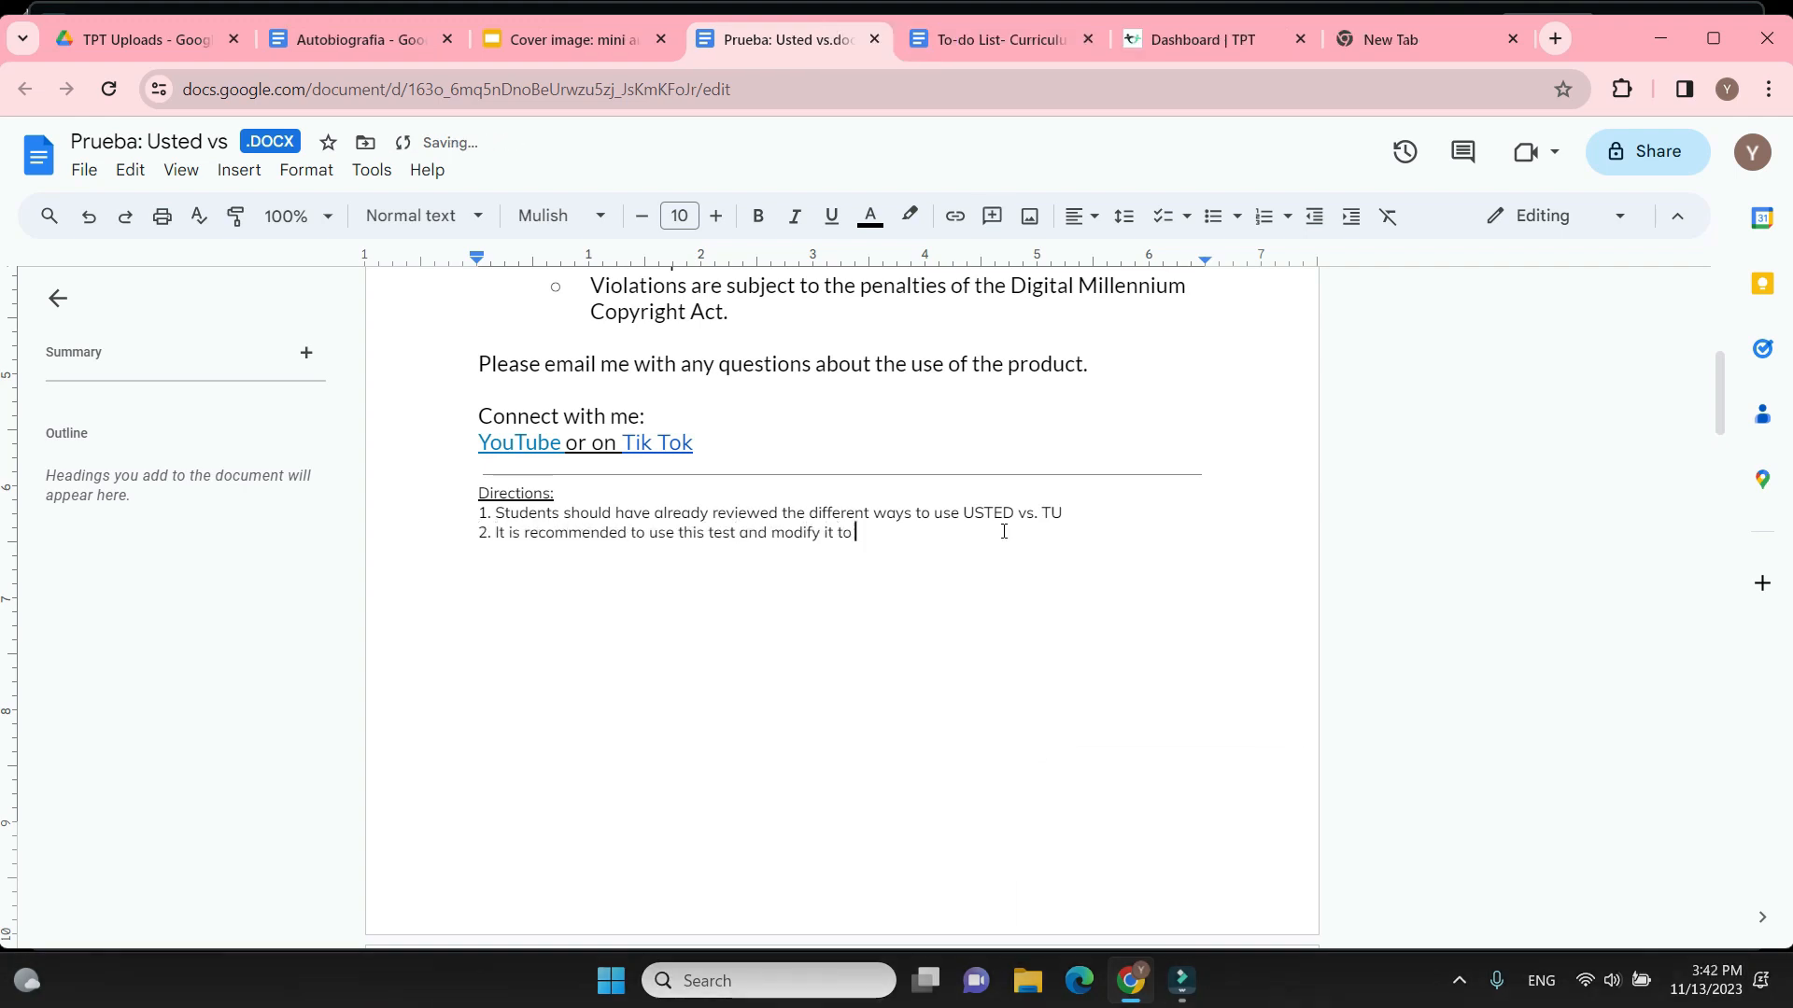
type("ide before the test")
Retitle the "Directions:" heading as "Things to note" and format the two items as a bulleted list with text four points larger
left_click_drag(478, 493, 555, 493)
type("Things to note")
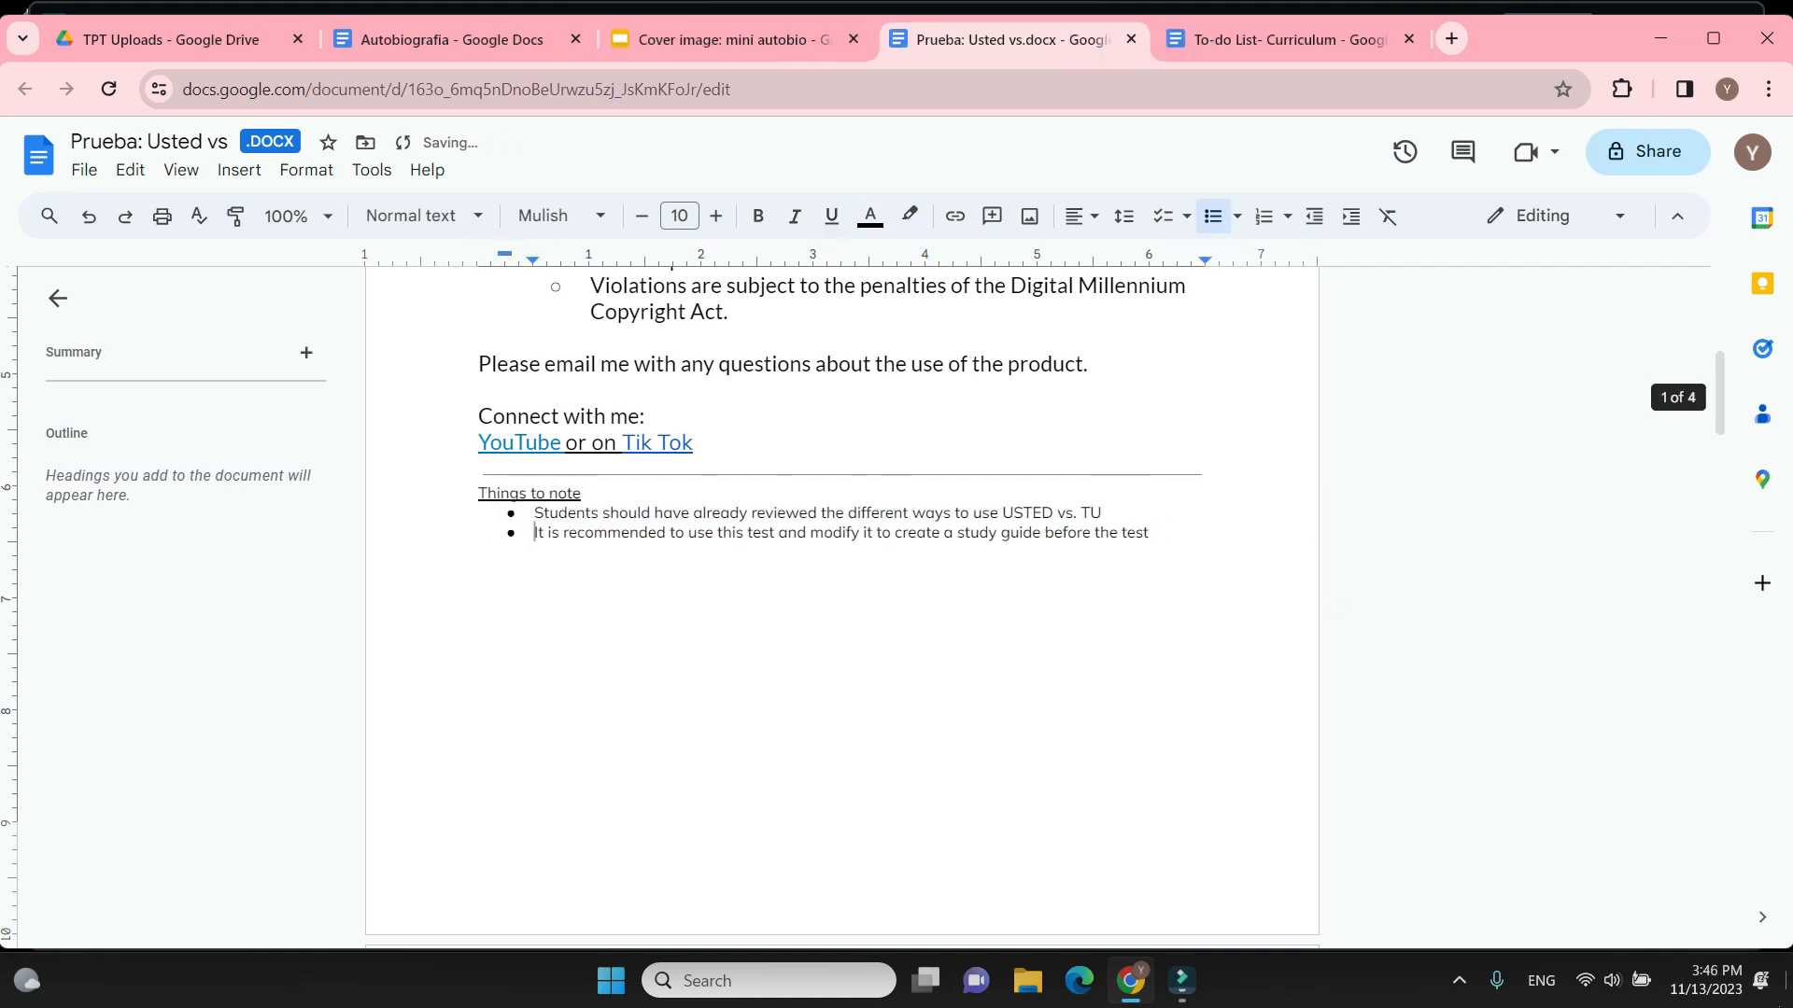
left_click(716, 216)
left_click(716, 215)
left_click(716, 216)
left_click(716, 216)
Delete the surplus blank lines before the quiz title and look over the quiz sections
scroll(992, 456, "down", 8)
left_click(992, 456)
key("BackSpace")
key("BackSpace")
key("BackSpace")
key("BackSpace")
key("BackSpace")
key("BackSpace")
scroll(904, 776, "down", 16)
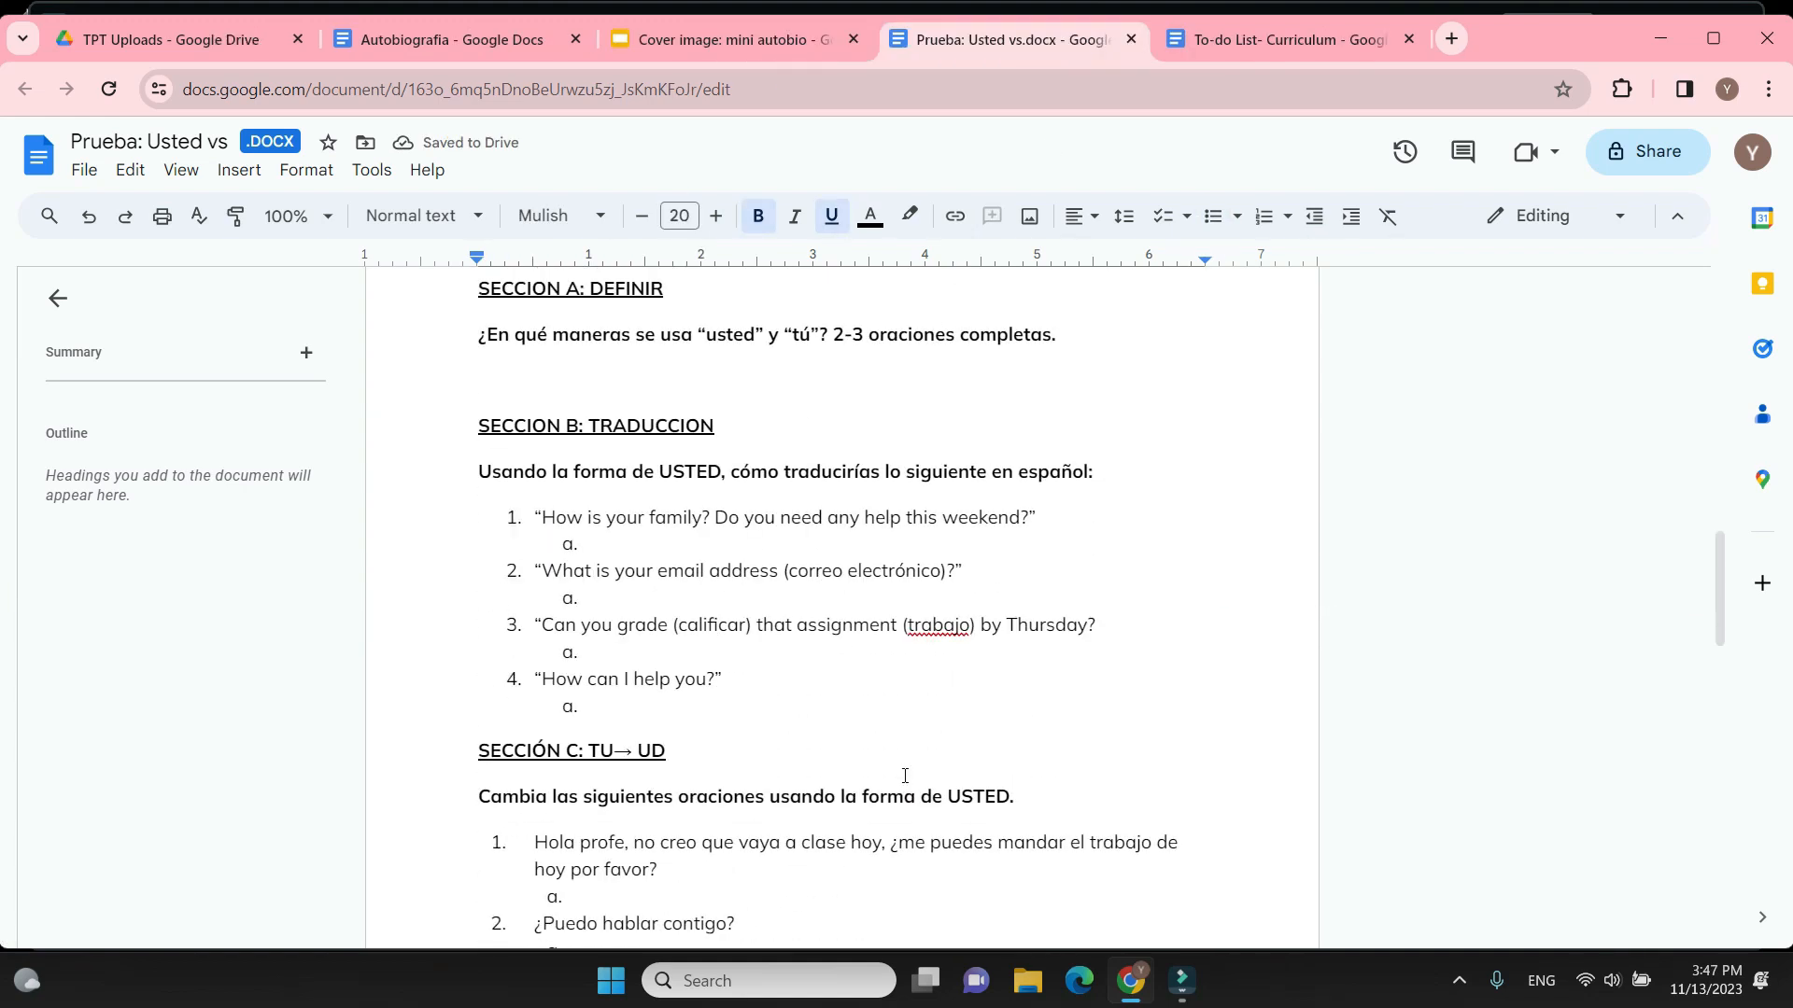
scroll(905, 776, "up", 18)
Open the "Cover image: mini autobio" presentation from the TPT Uploads folder in Google Drive
left_click(177, 39)
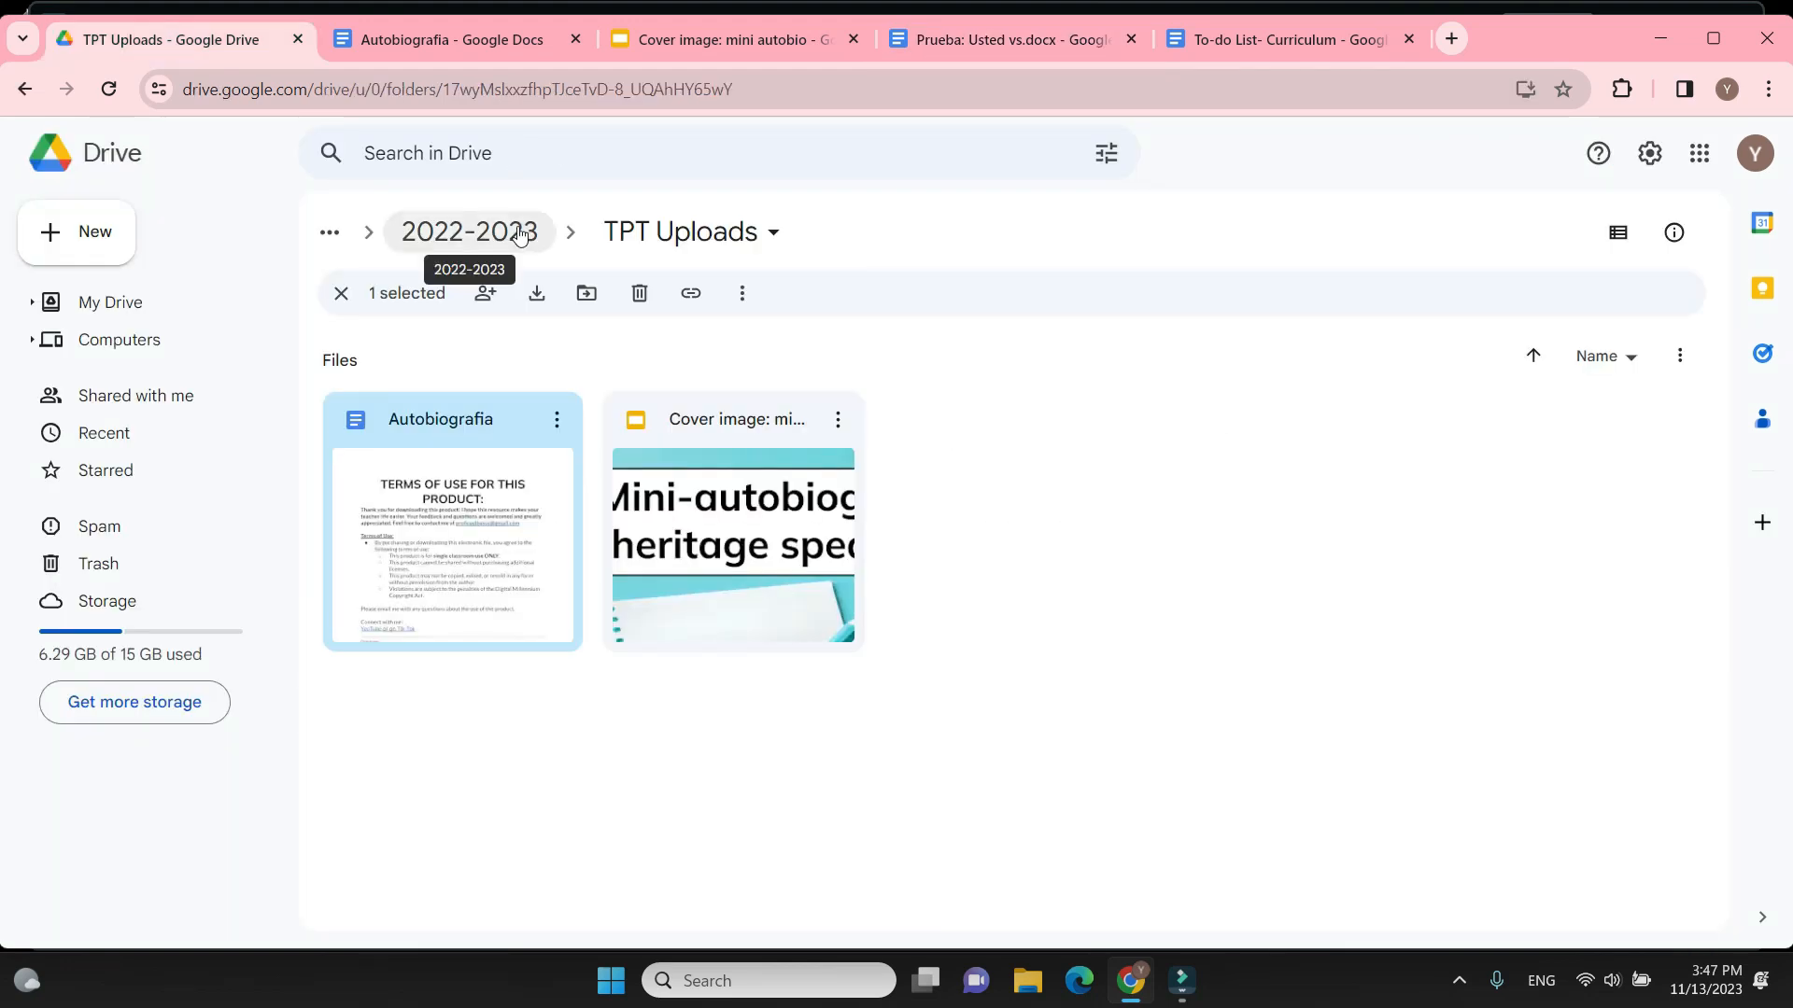
double_click(777, 584)
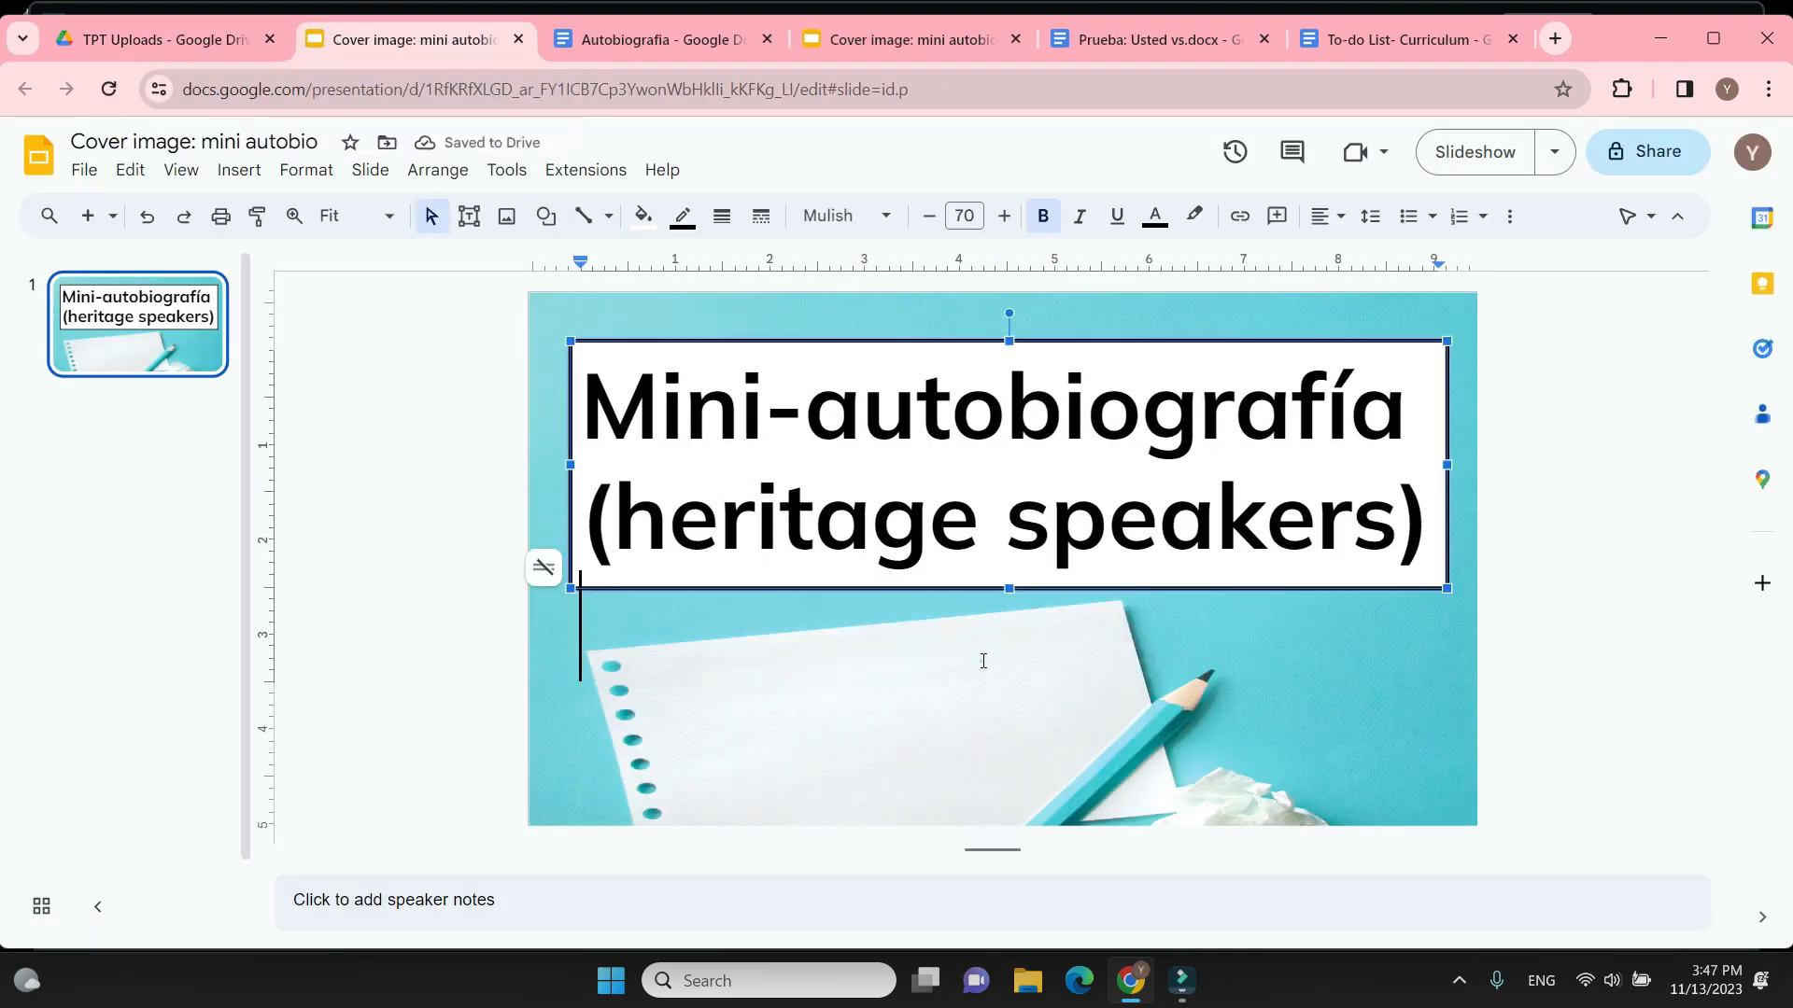
left_click(1176, 37)
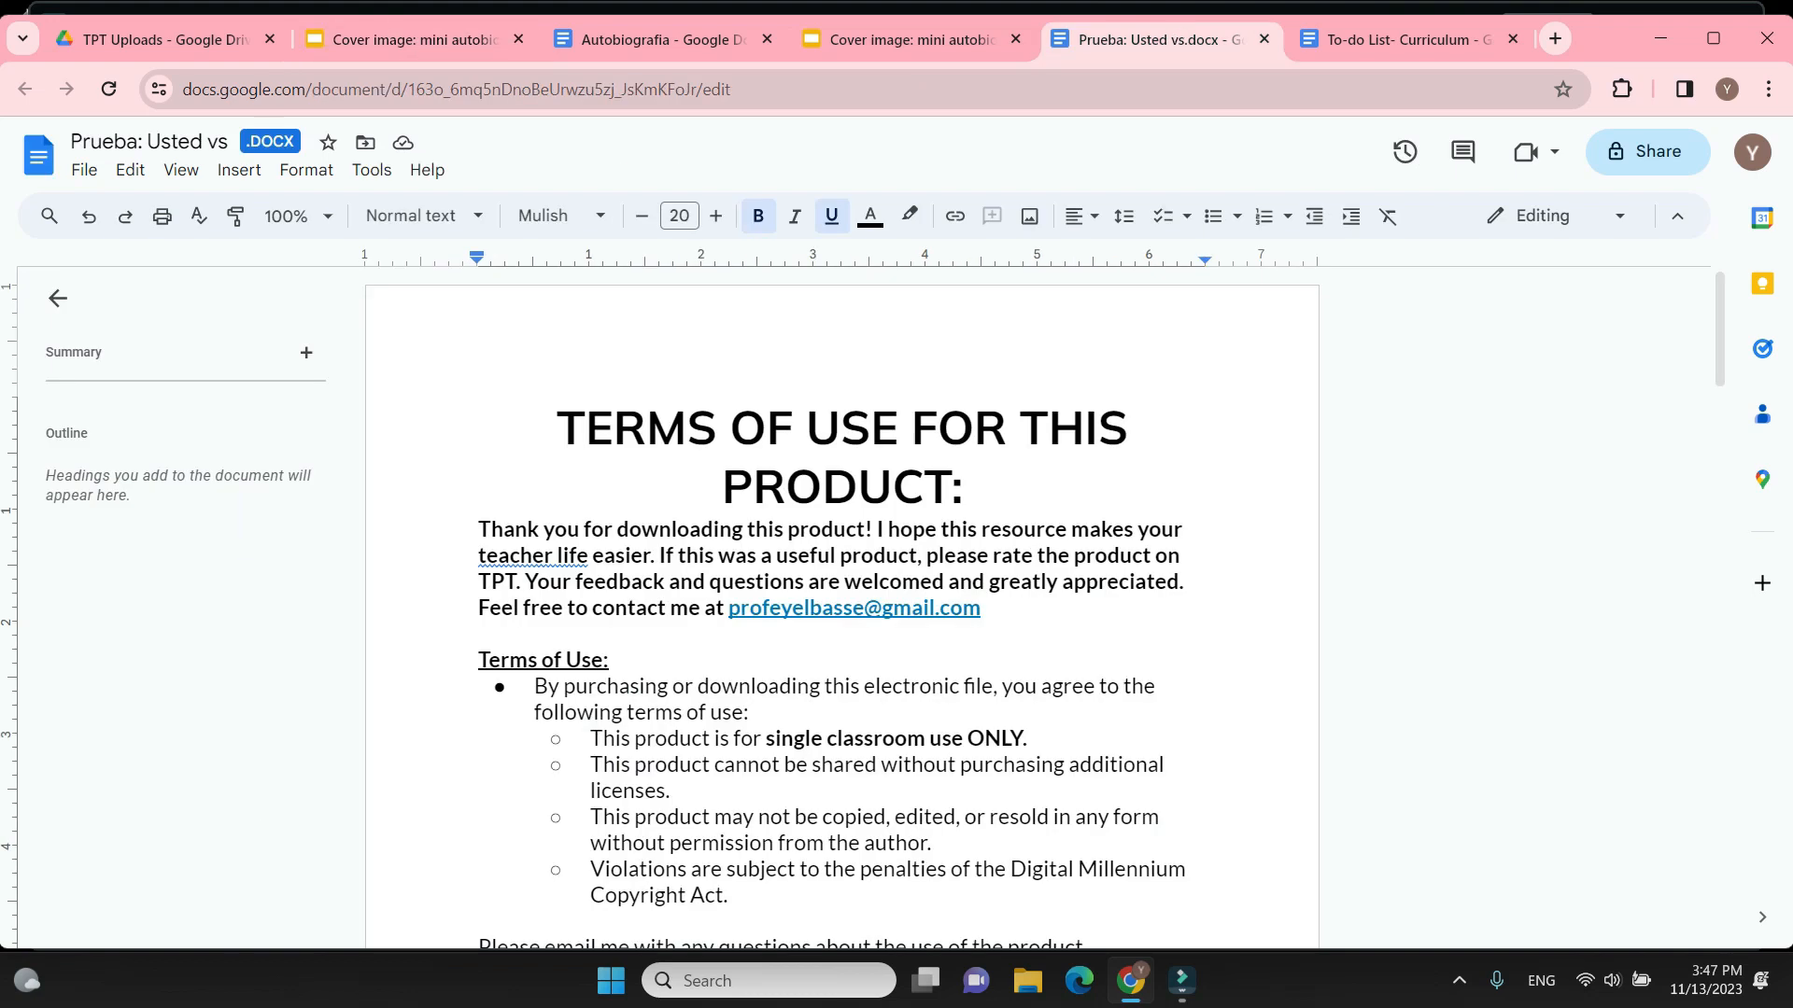
left_click(392, 39)
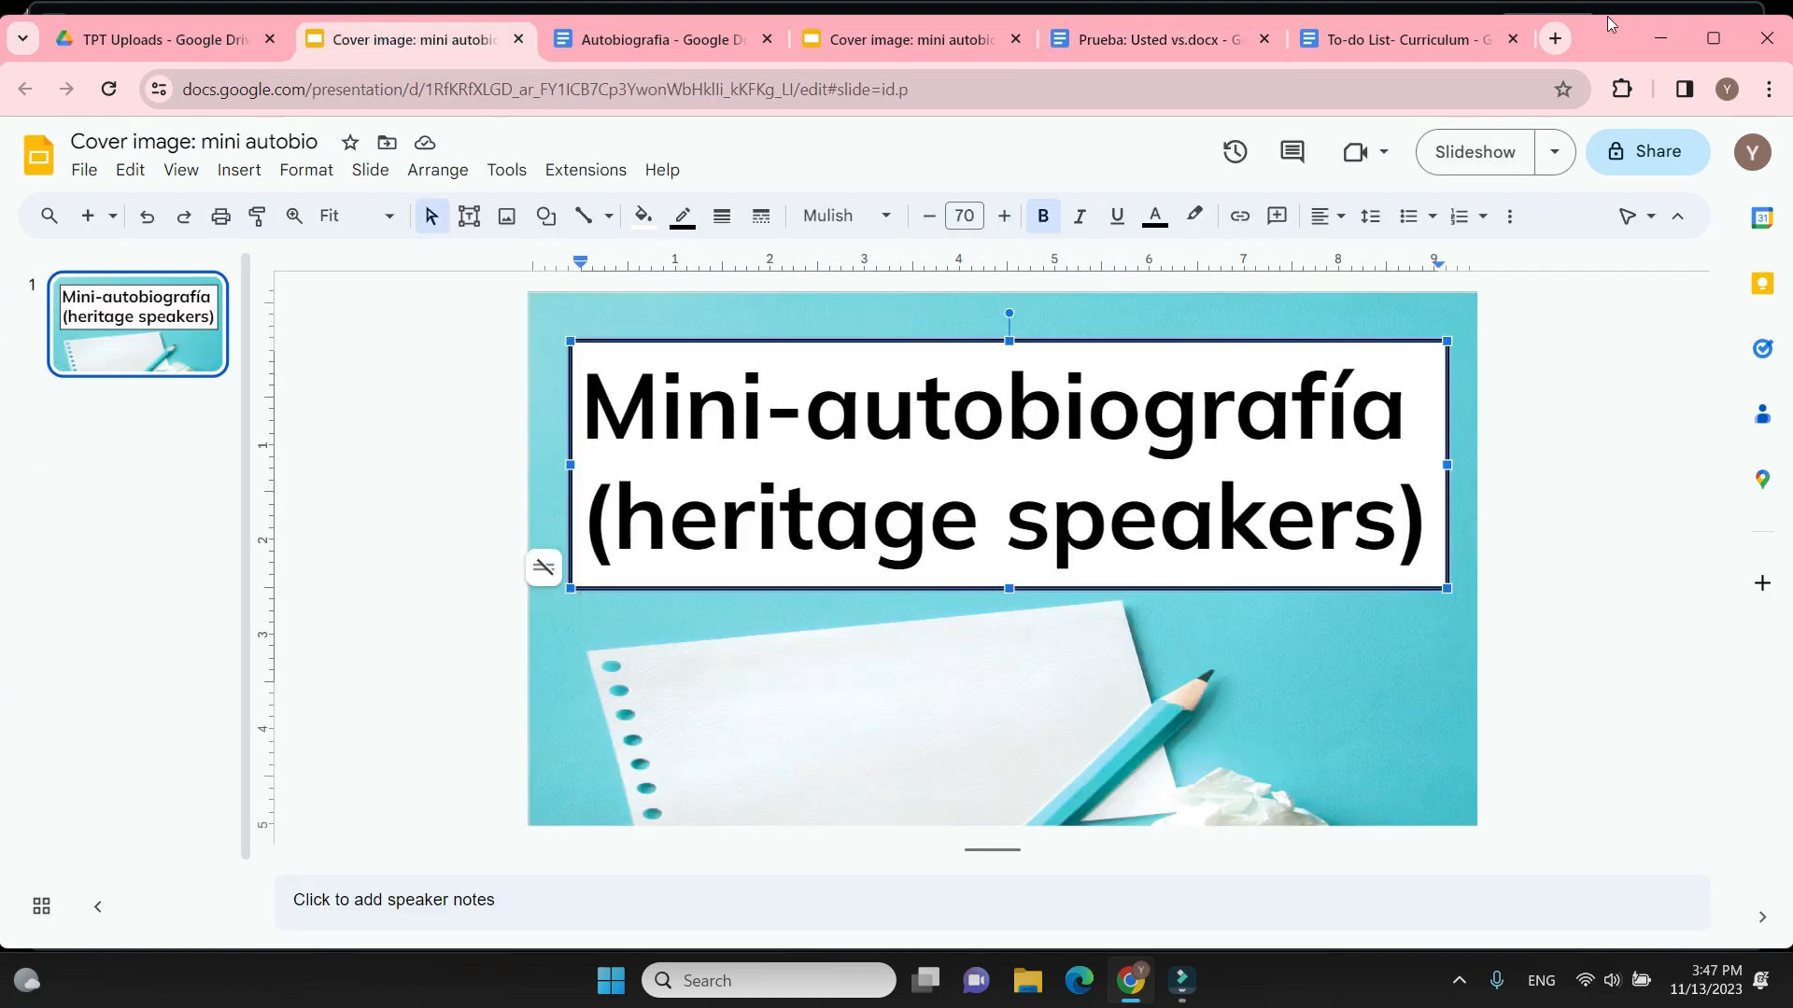
Search the web for "commercial free images" in a new tab, open the Pexels site and dismiss the Google sign-in prompt
left_click(1555, 39)
left_click(1431, 87)
type("c")
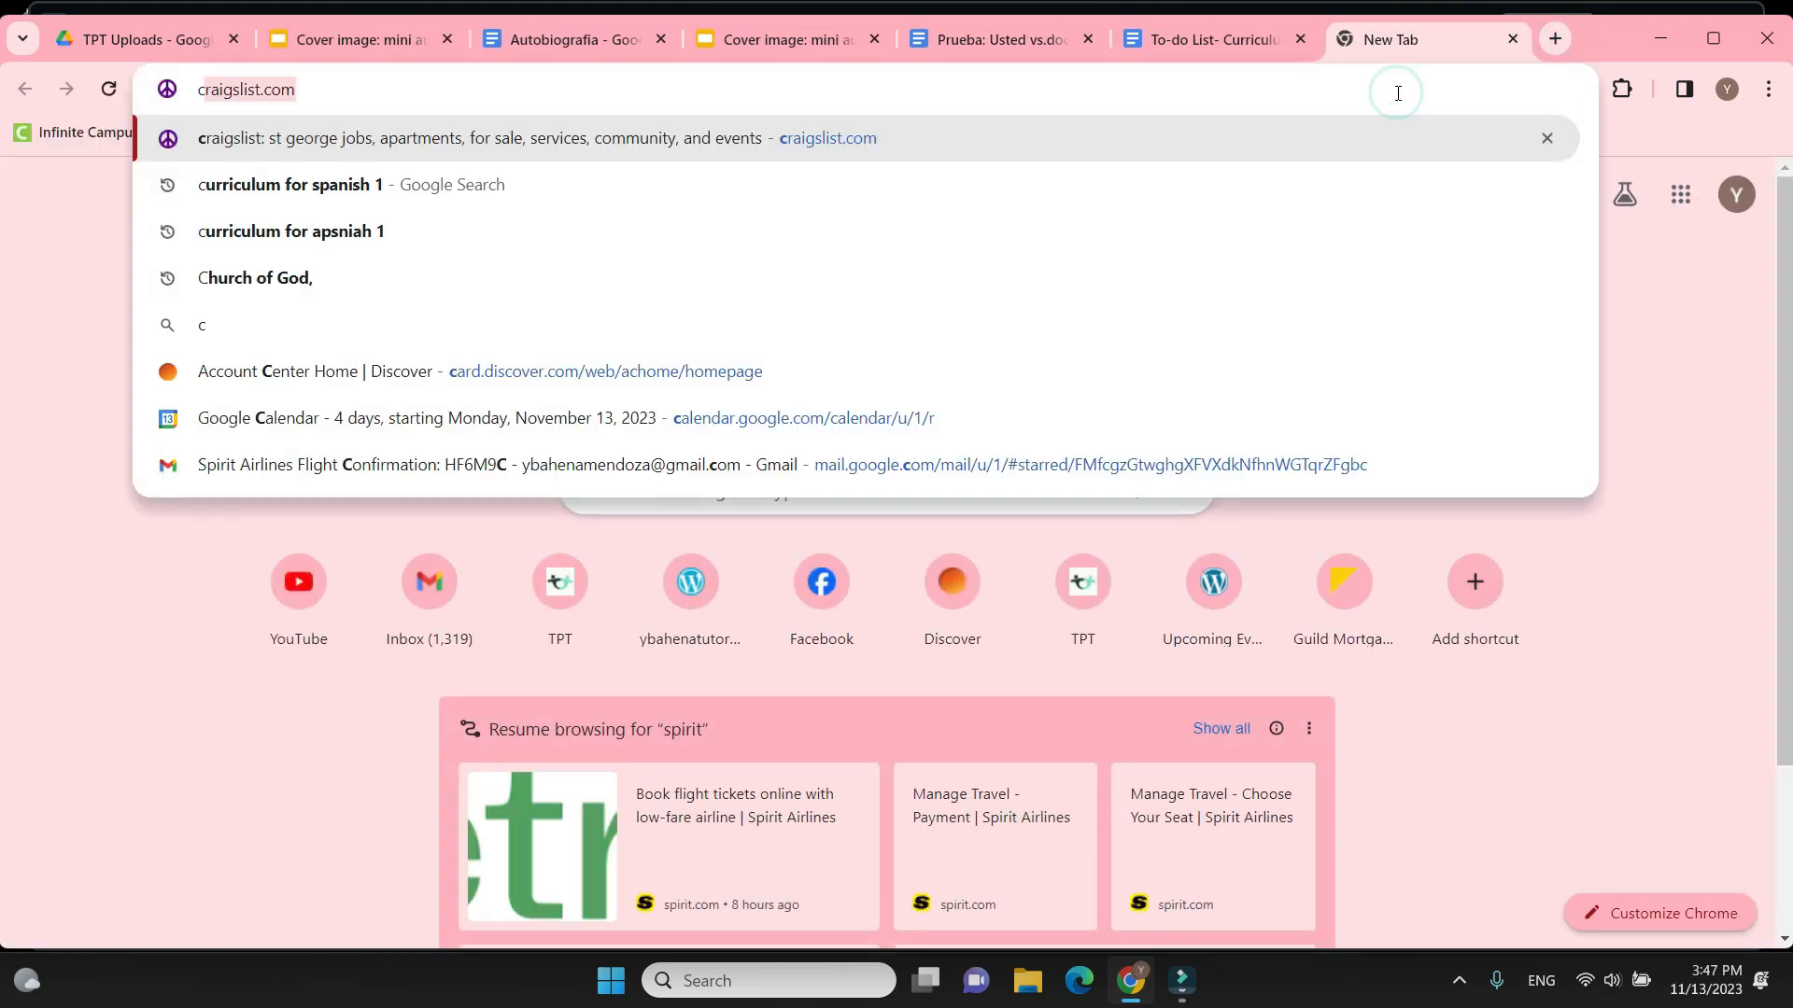
type("ommercial free i")
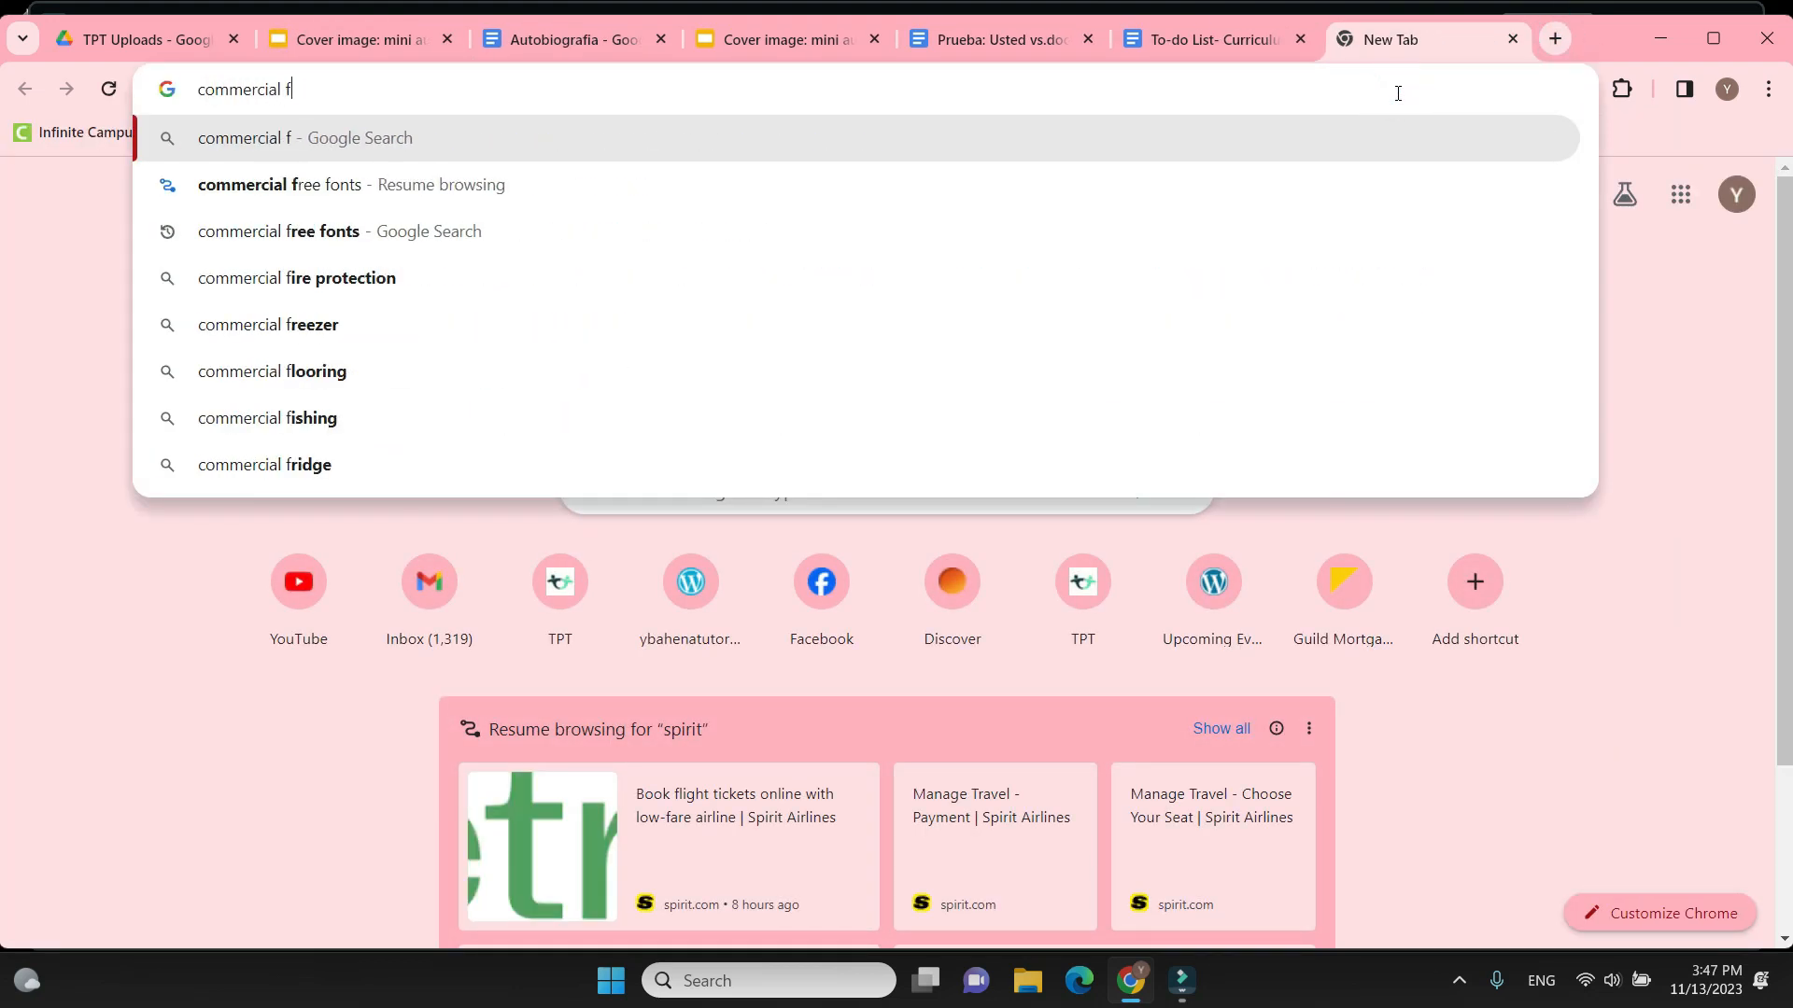
type("es")
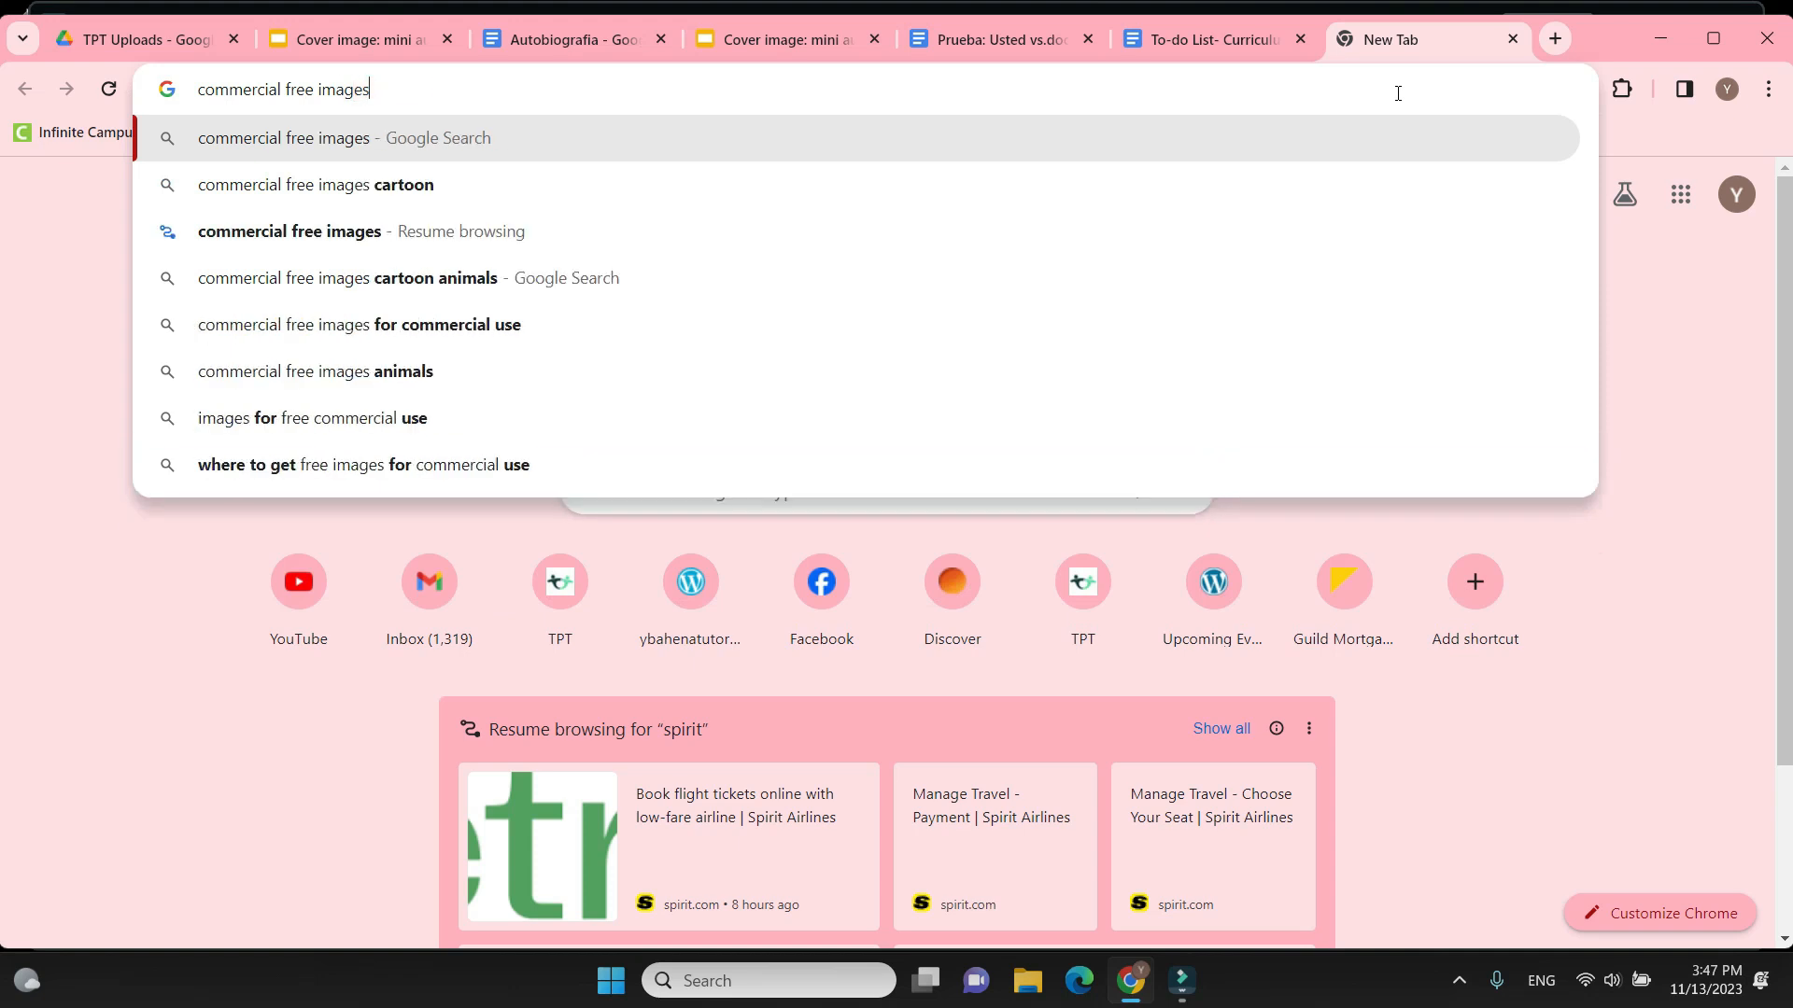
key("Return")
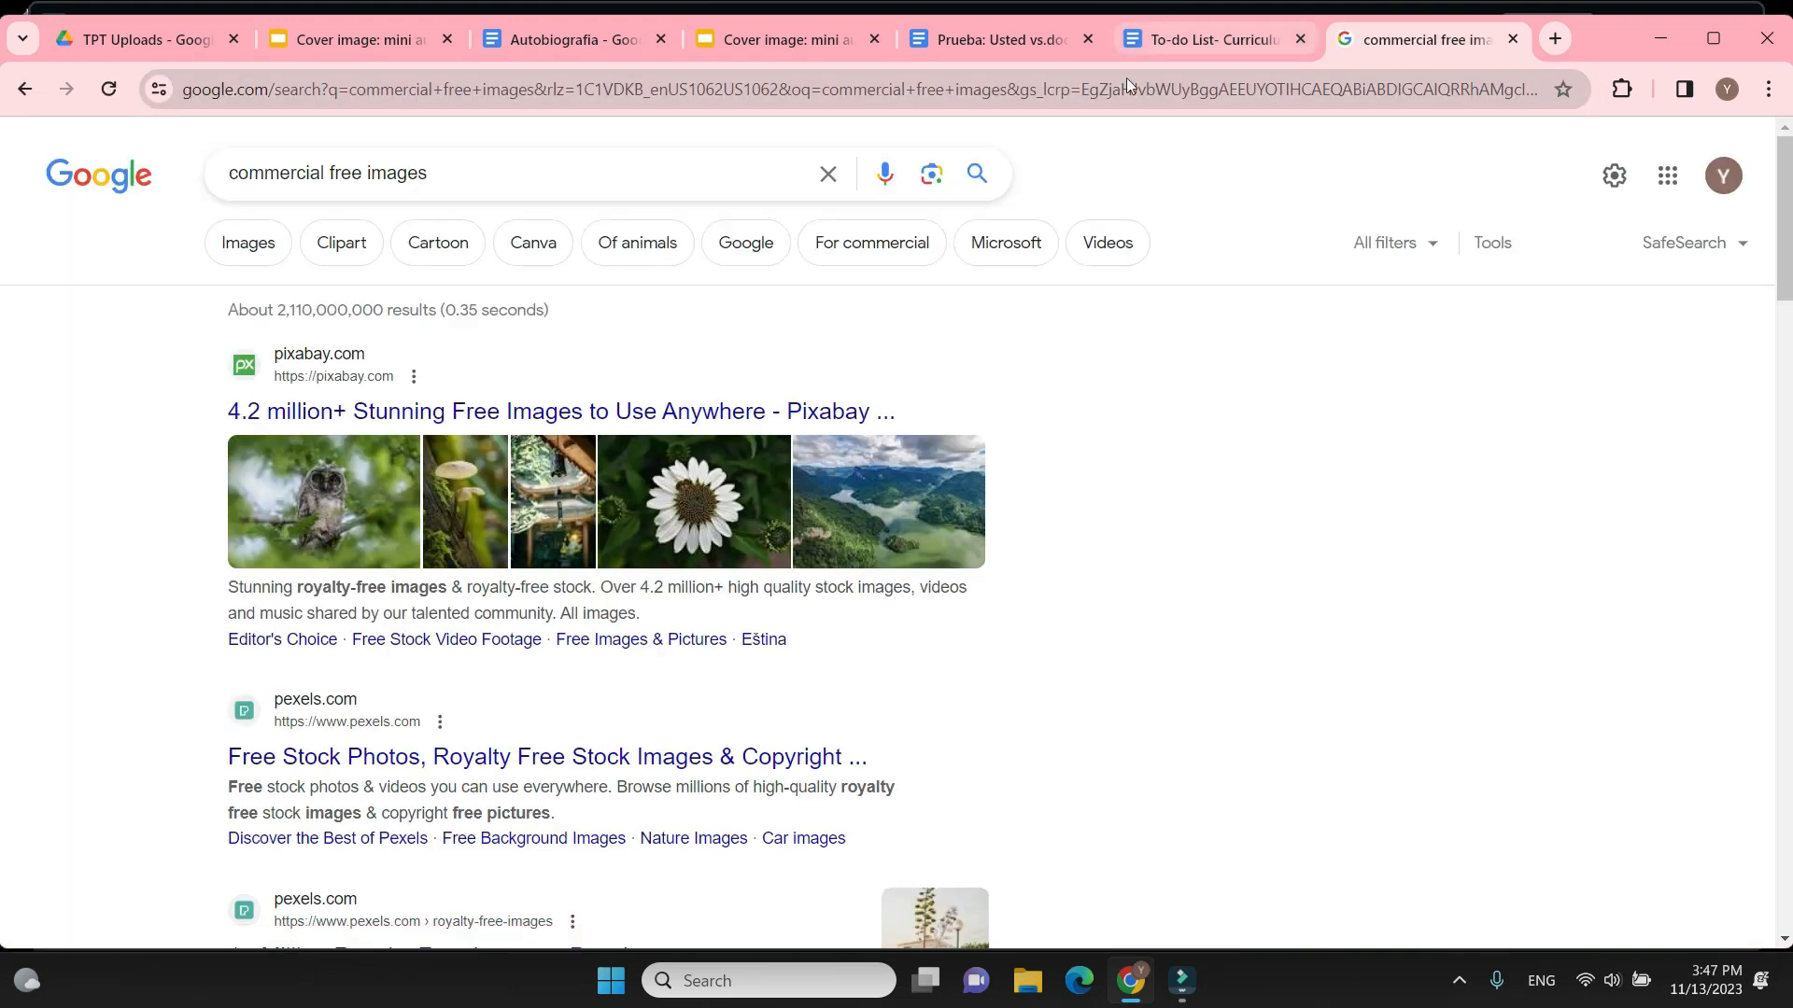
left_click(423, 759)
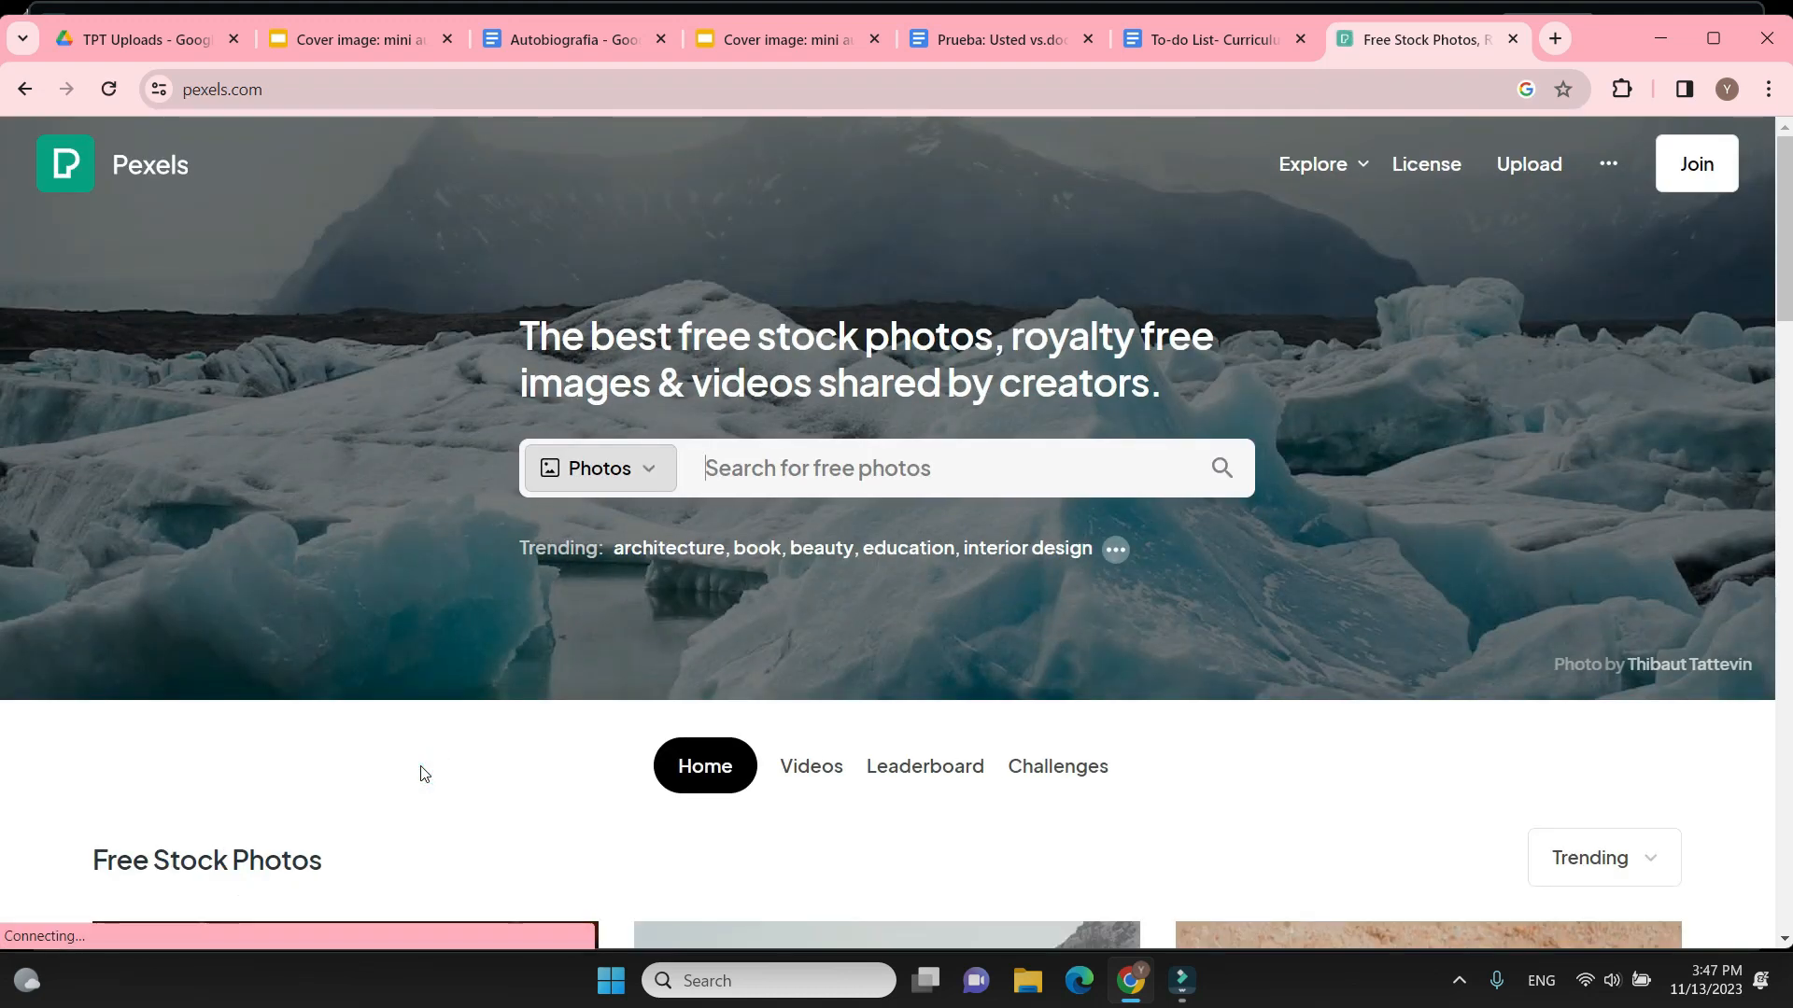
left_click(1716, 174)
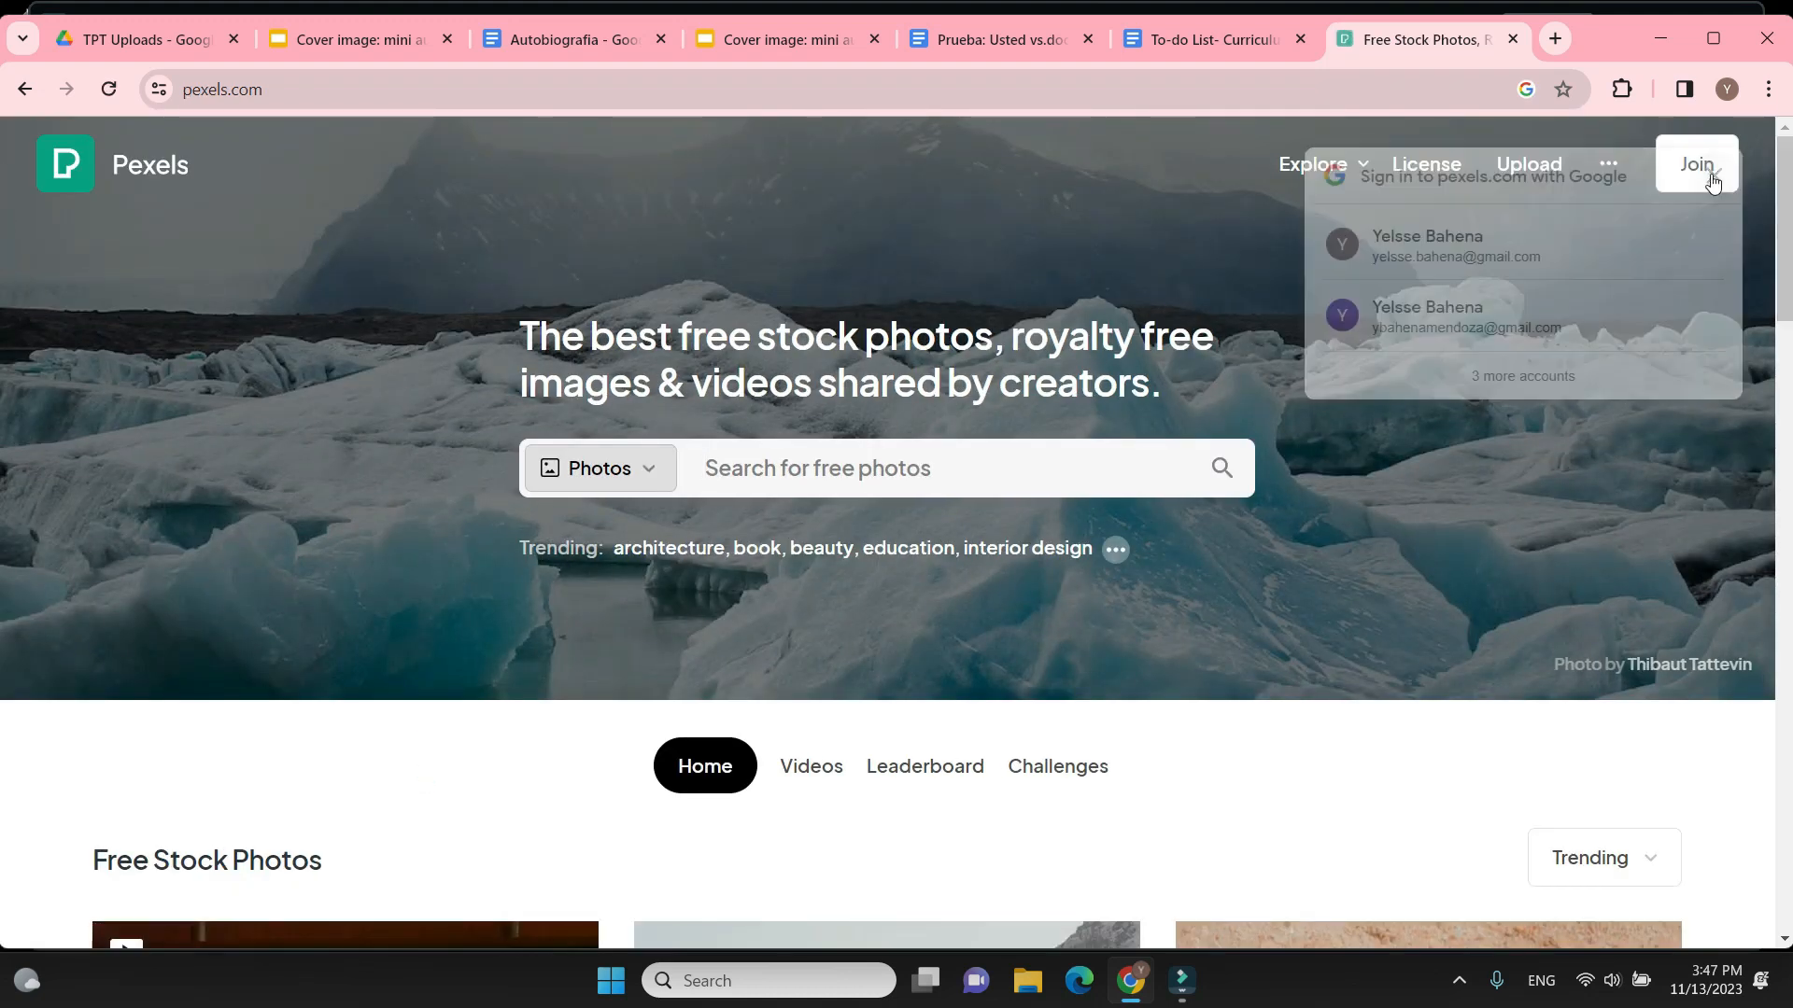
scroll(1587, 571, "down", 3)
scroll(1587, 576, "up", 3)
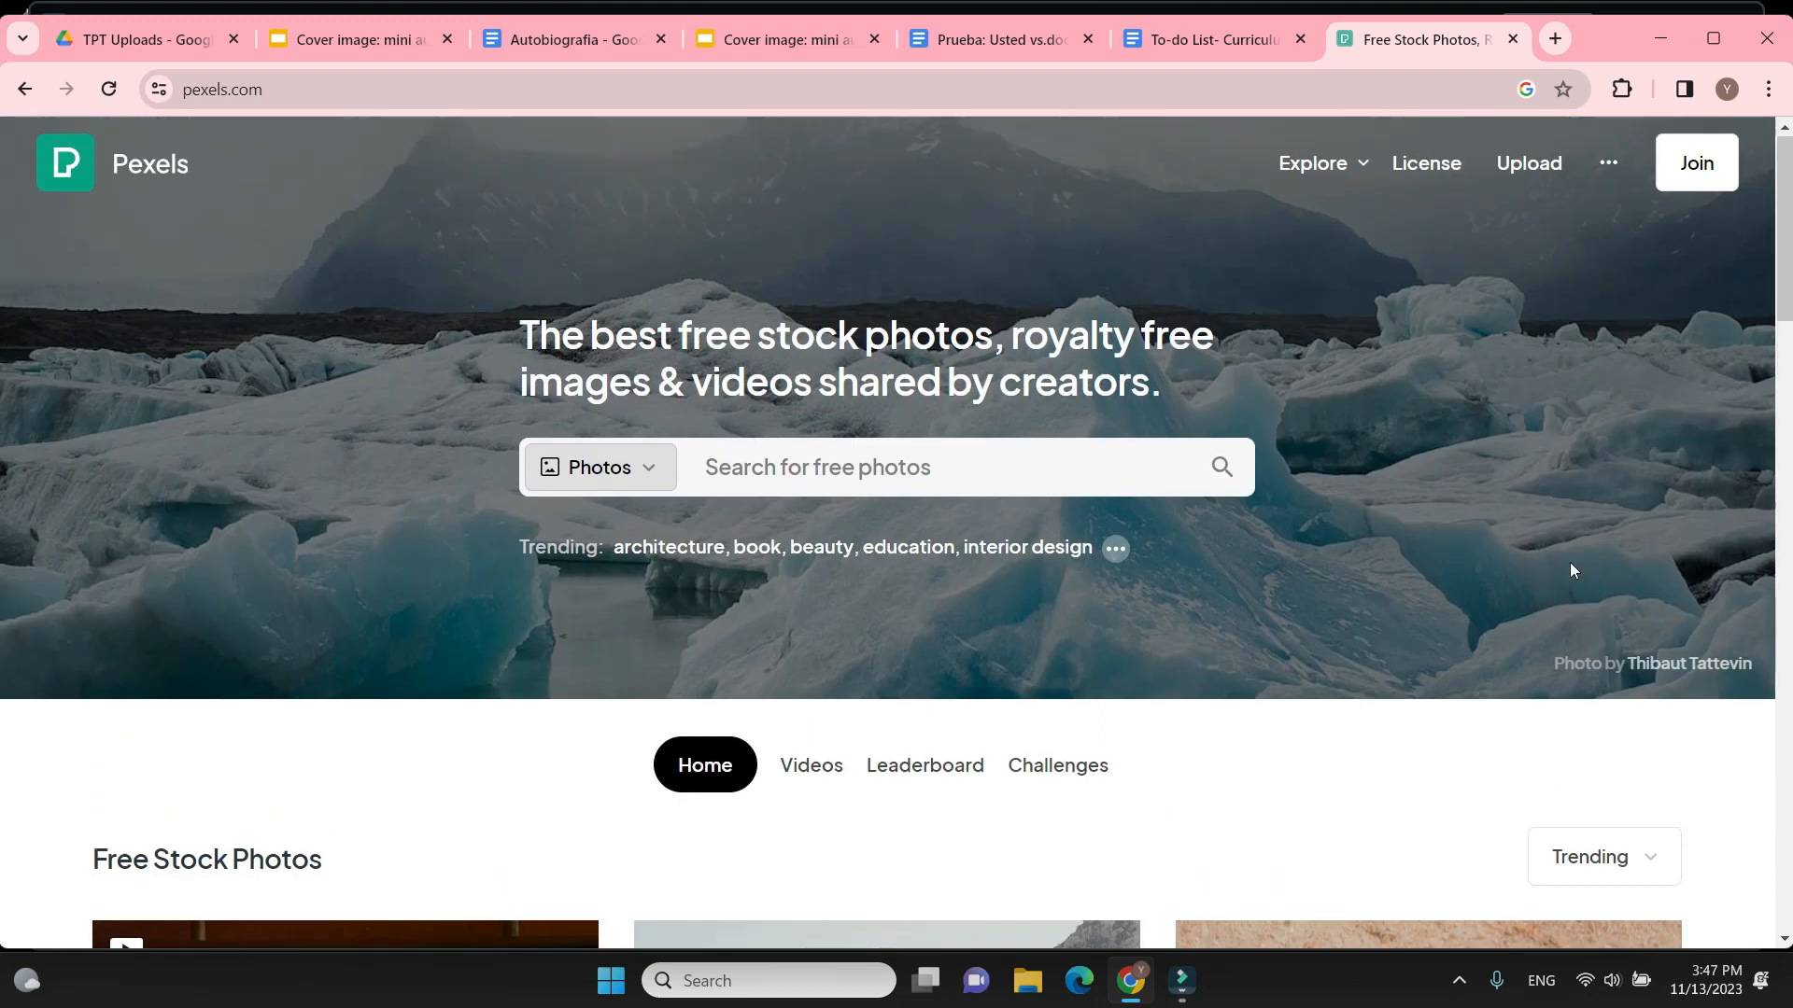
Search the Pexels photos for "conversation" and browse the results for a cover image
left_click(863, 478)
type("conversation")
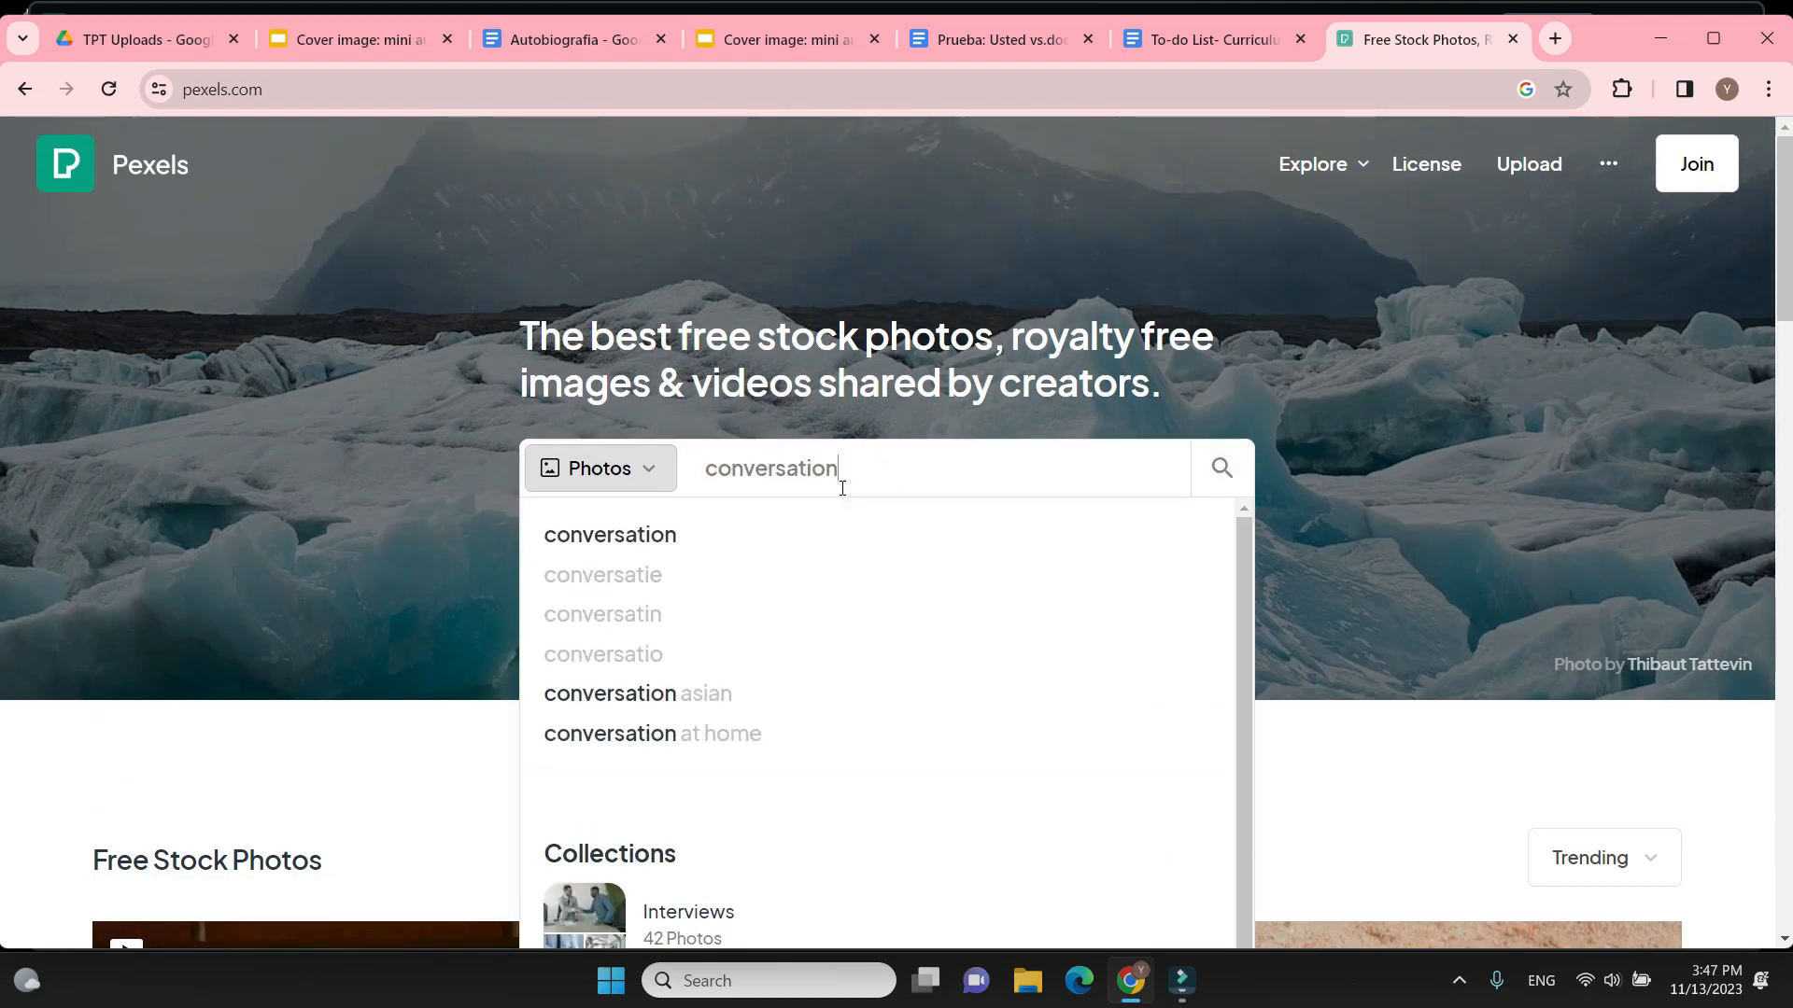
key("Return")
scroll(1752, 520, "down", 5)
scroll(1757, 526, "down", 15)
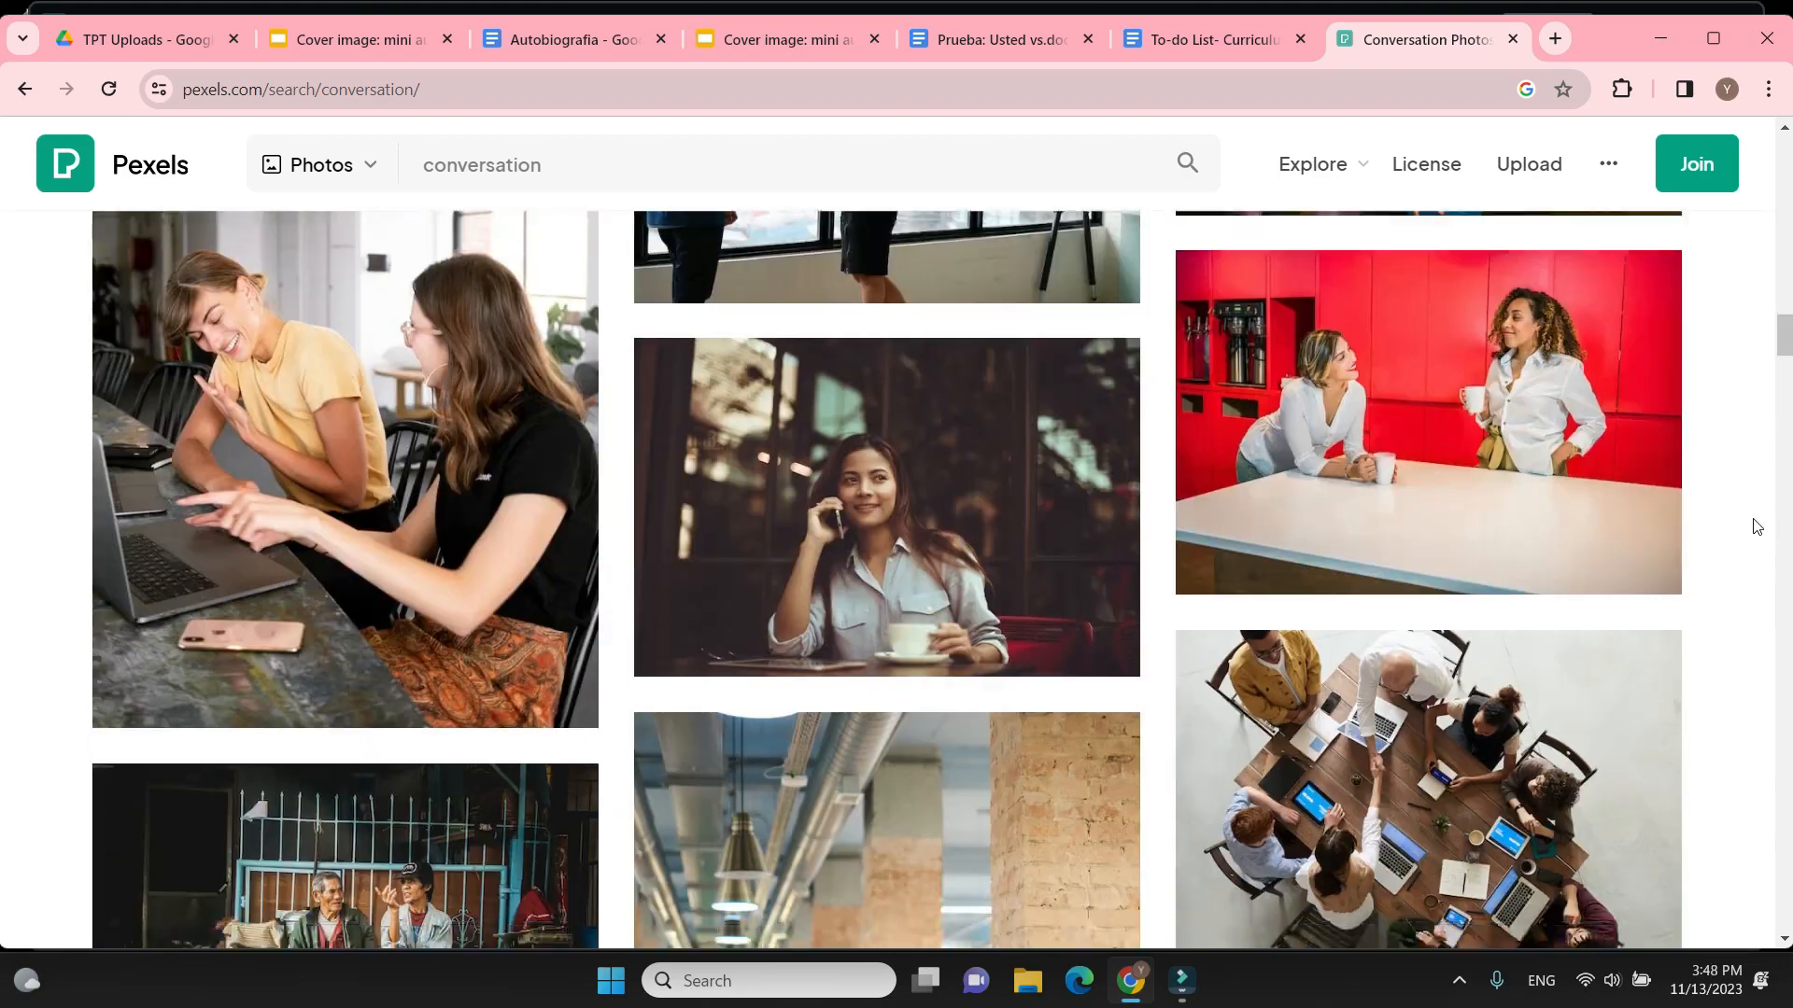
left_click(1099, 758)
left_click(1330, 195)
scroll(1570, 722, "down", 10)
scroll(1570, 722, "up", 1)
scroll(3, 654, "up", 20)
Switch to the "communication" photos on Pexels and look through them for a suitable cover image
left_click(934, 254)
scroll(1718, 519, "down", 10)
scroll(1719, 519, "down", 20)
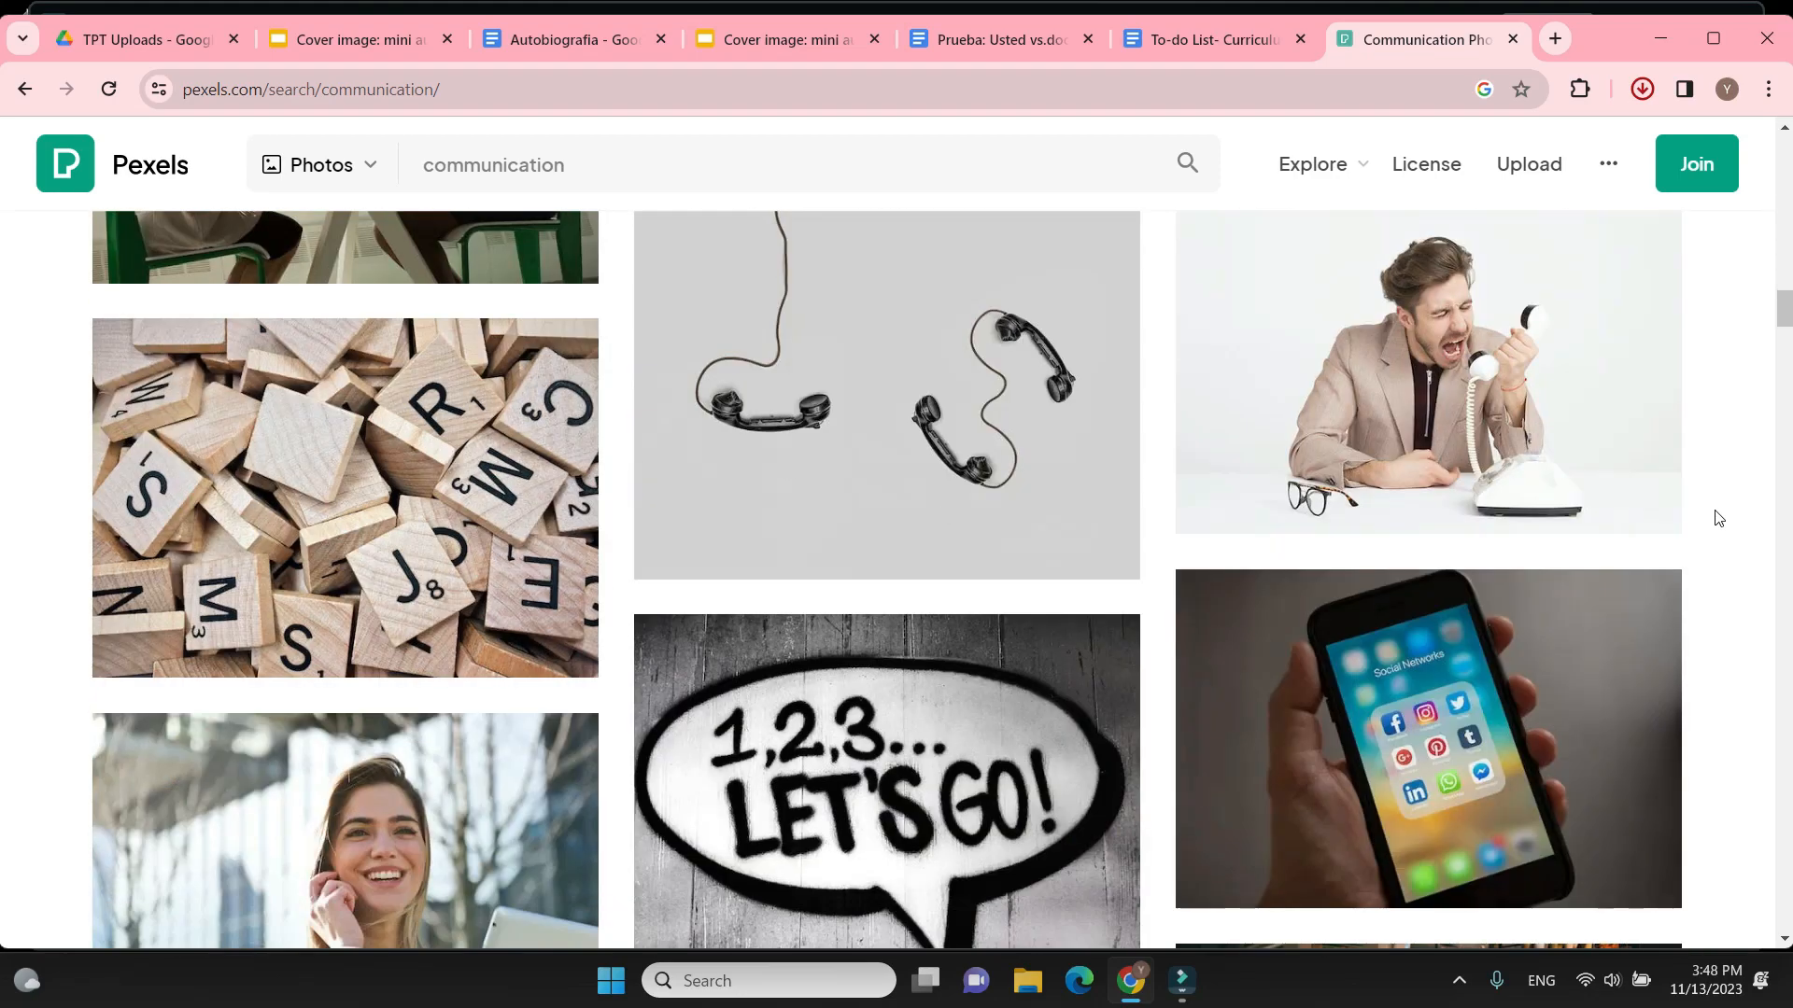
scroll(1741, 440, "up", 2)
left_click(1493, 250)
scroll(1492, 525, "down", 12)
scroll(1488, 515, "up", 3)
Search Pexels for "cartoon" images and browse the results
left_click(534, 168)
type("cartoon")
key("Return")
scroll(1341, 608, "down", 20)
Search Pexels for "classroom" and download the photo of a teacher standing in front of seated students
triple_click(490, 164)
type("classroom")
key("Return")
scroll(1587, 467, "down", 2)
left_click(1642, 545)
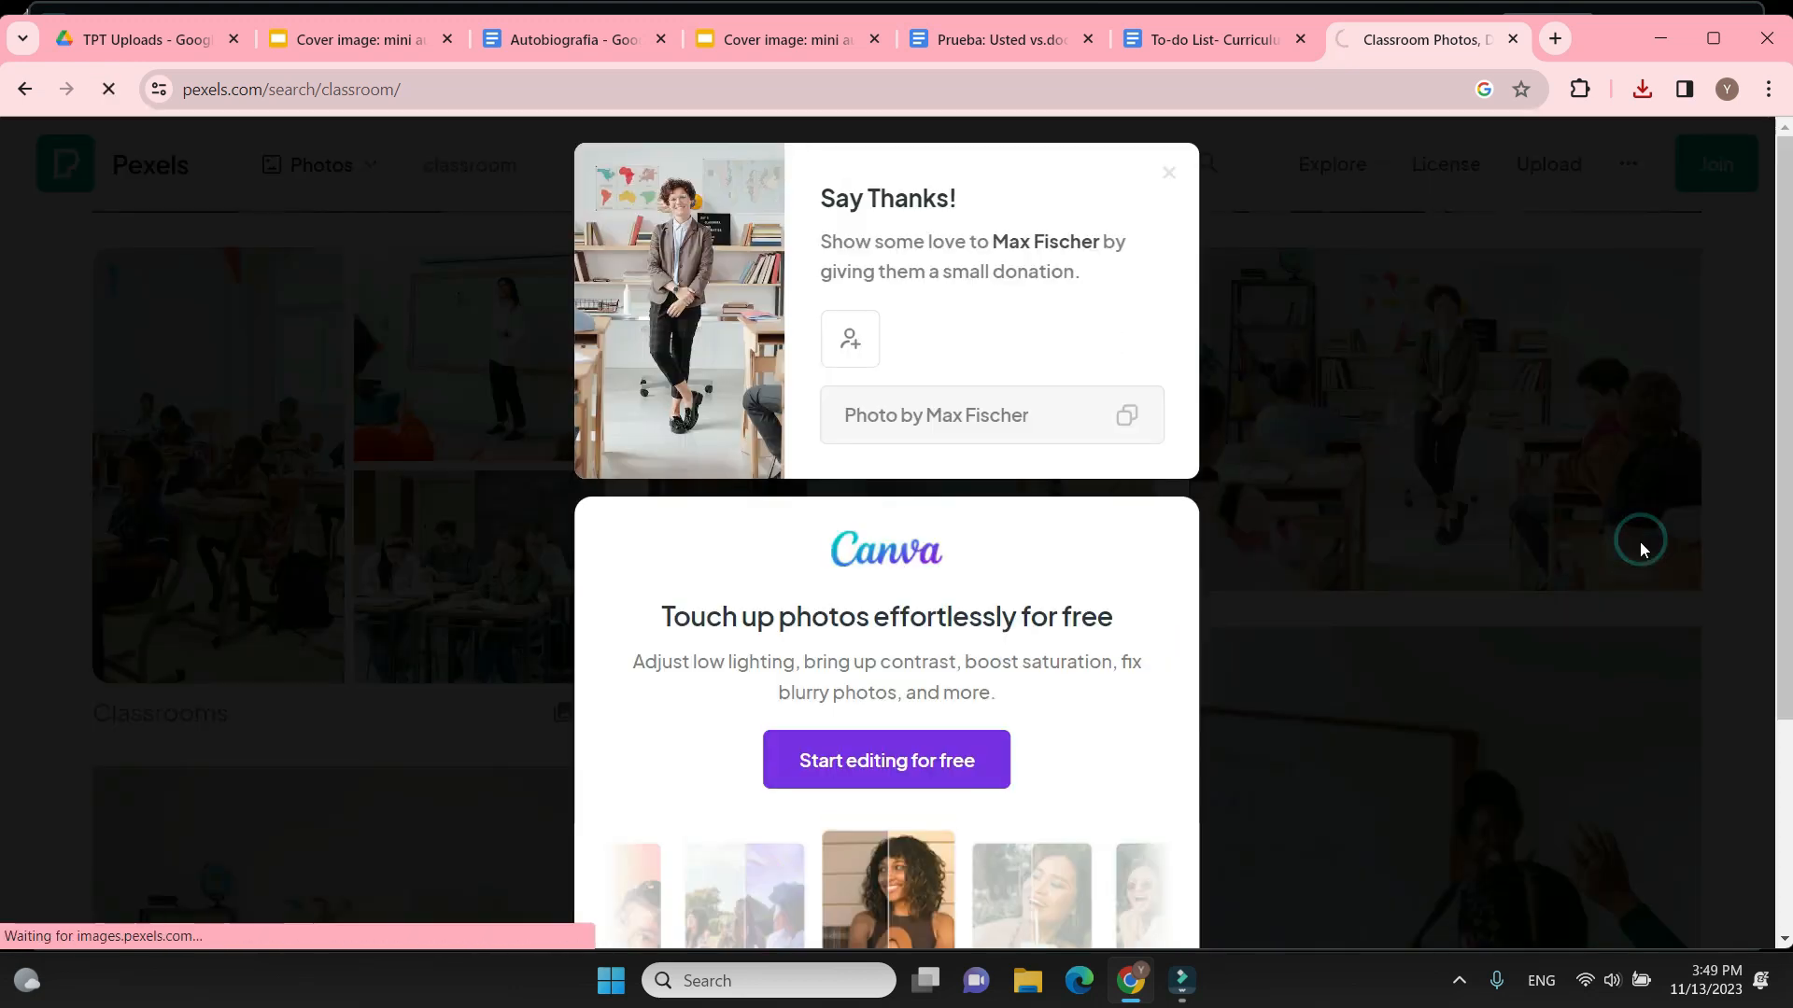
key("Escape")
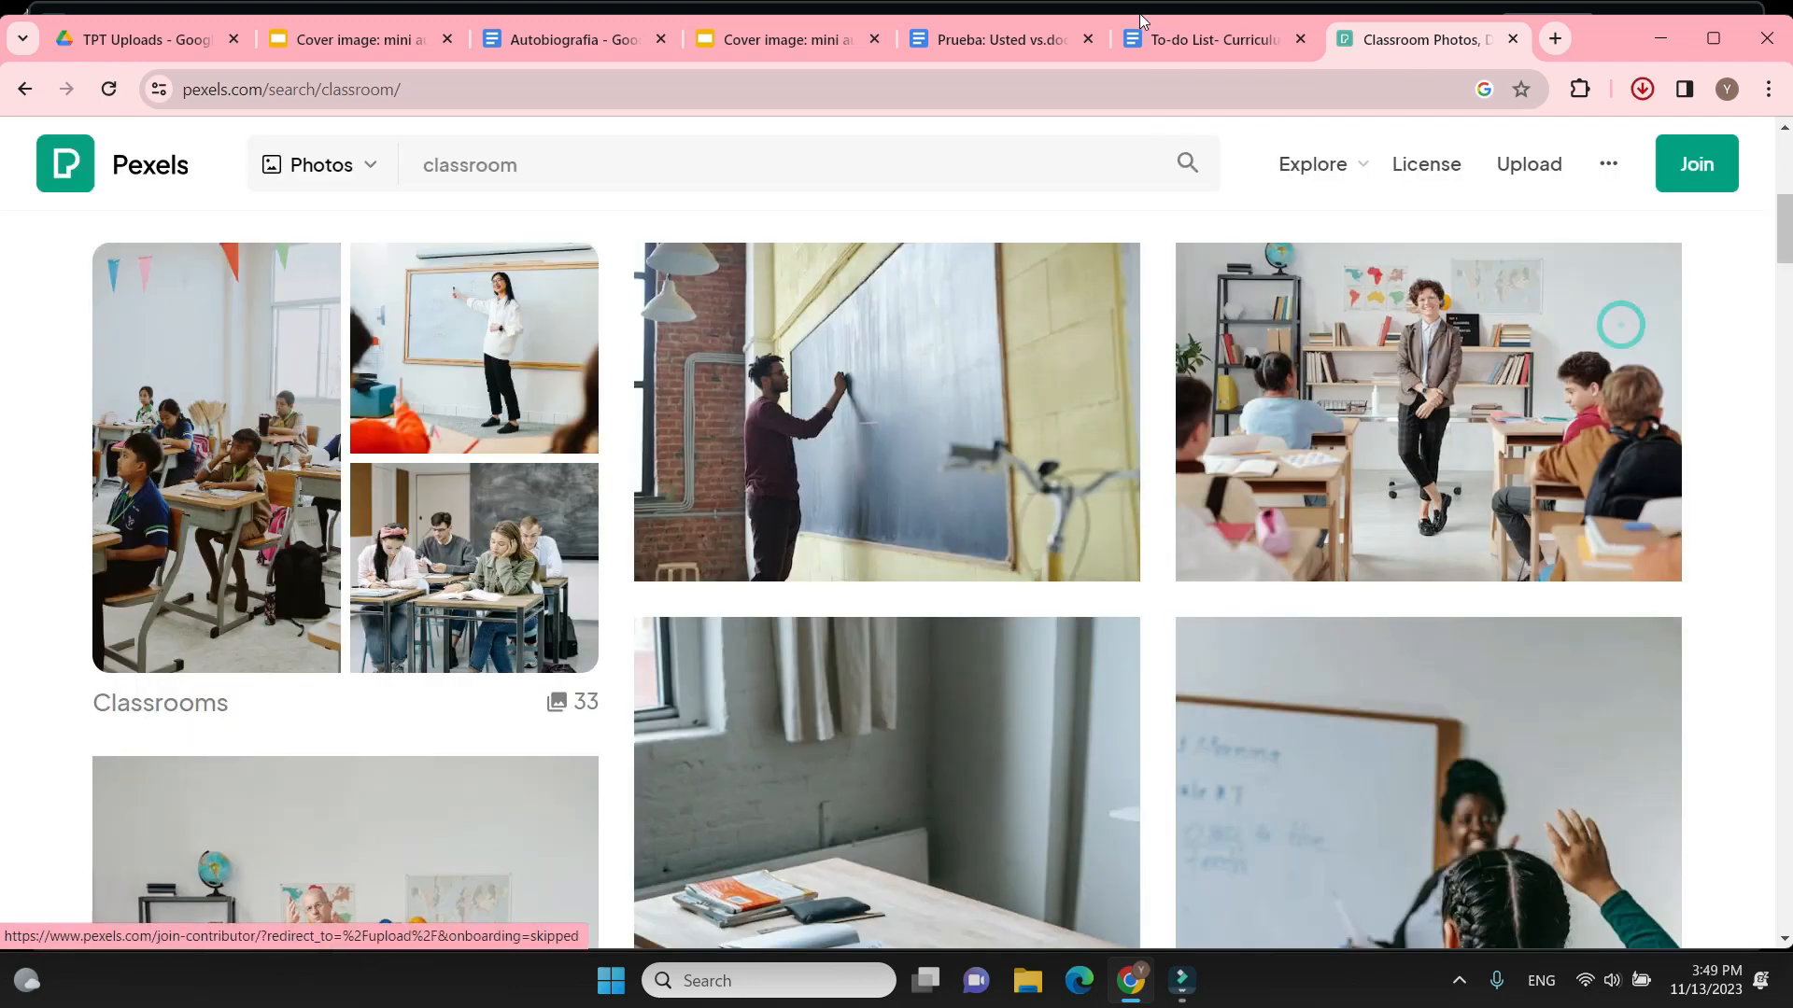
Return to the mini autobio cover presentation and make a copy of the entire presentation
left_click(761, 42)
left_click(905, 371)
left_click(84, 171)
left_click(134, 333)
left_click(487, 338)
left_click(1000, 733)
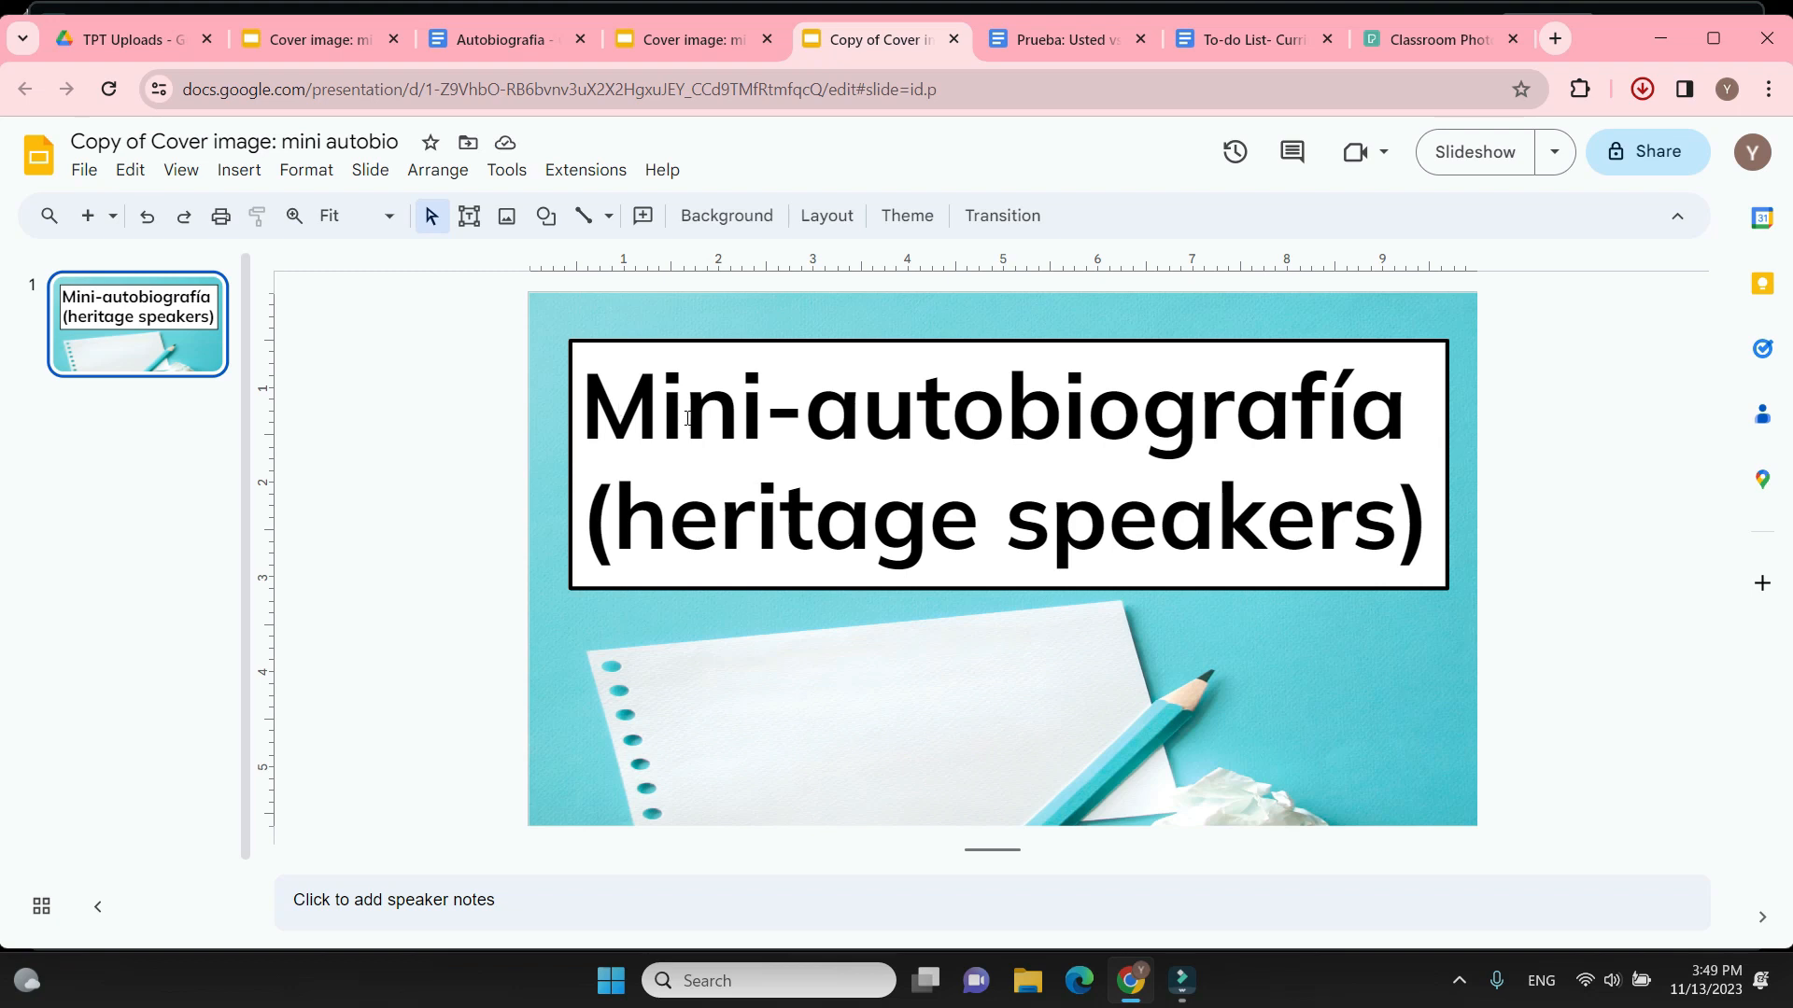
Delete the turquoise notebook-and-pencil background image from the copied cover slide
left_click(1435, 544)
key("Return")
left_click(881, 733)
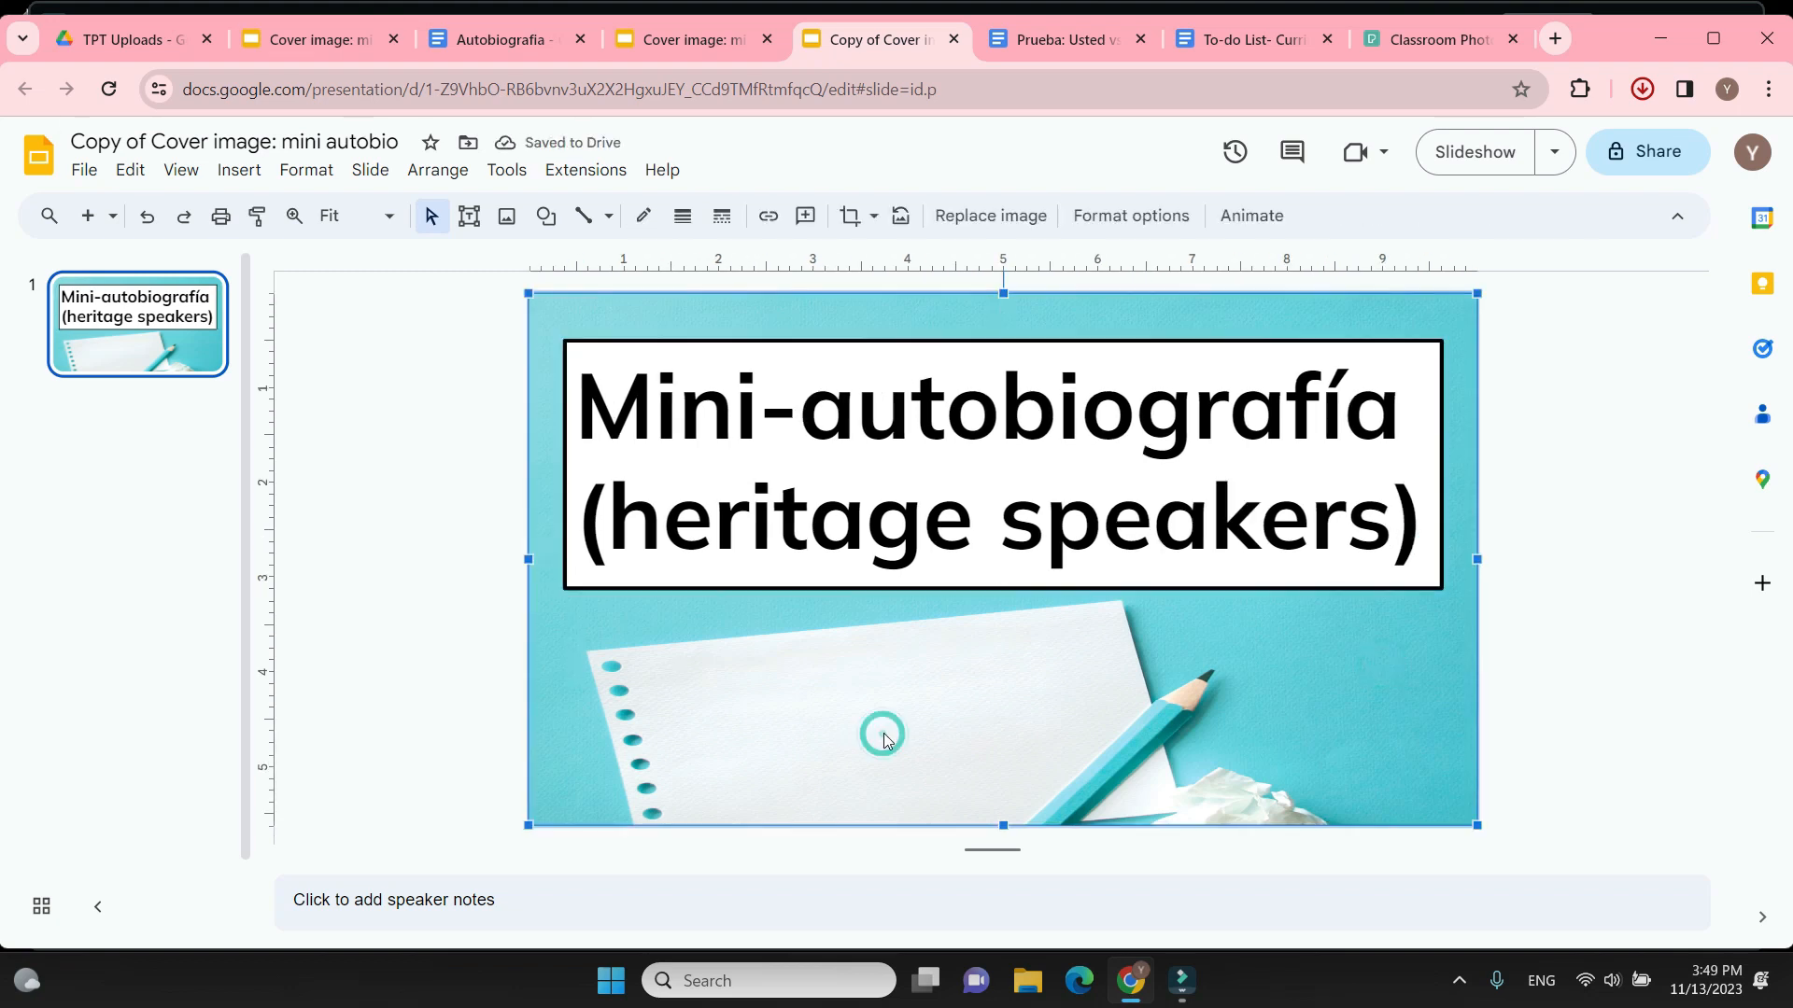
key("Delete")
Insert the downloaded classroom photo from the computer into the cover slide
left_click(239, 169)
mouse_move(404, 210)
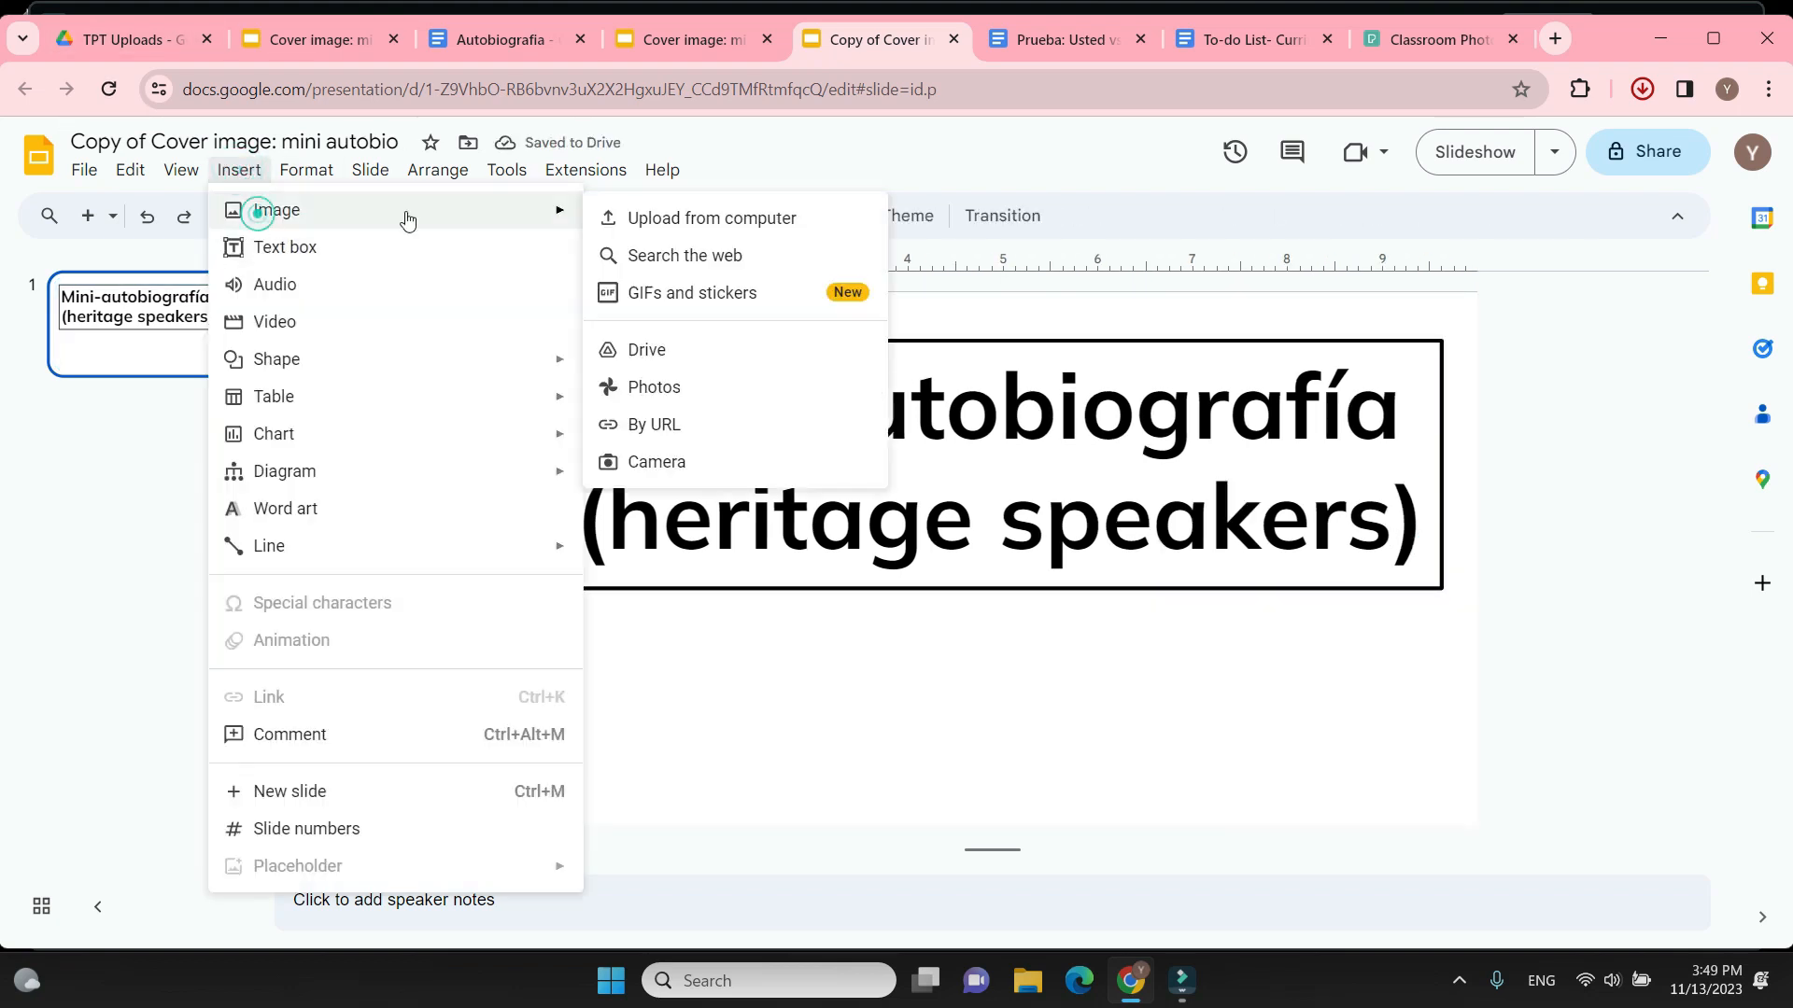
left_click(691, 212)
left_click(326, 359)
left_click(1133, 536)
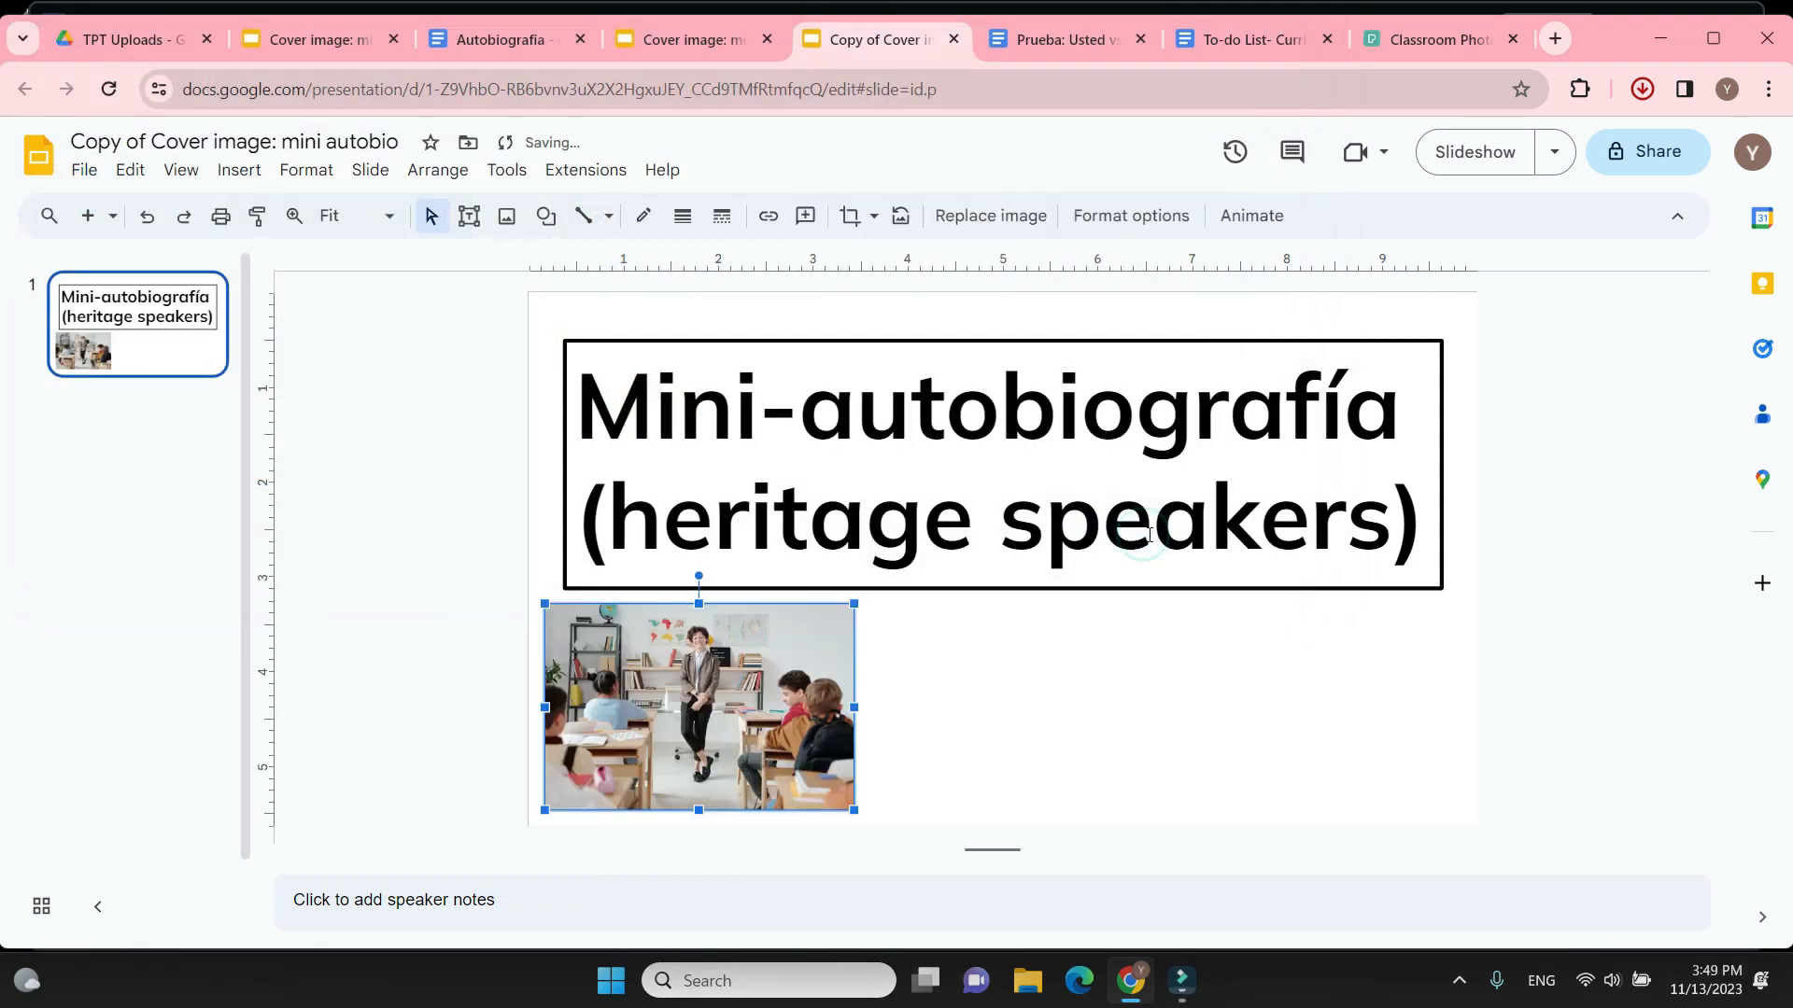
Examine the classroom photo's size and position format options, with its position measured from Center, and close them
right_click(769, 707)
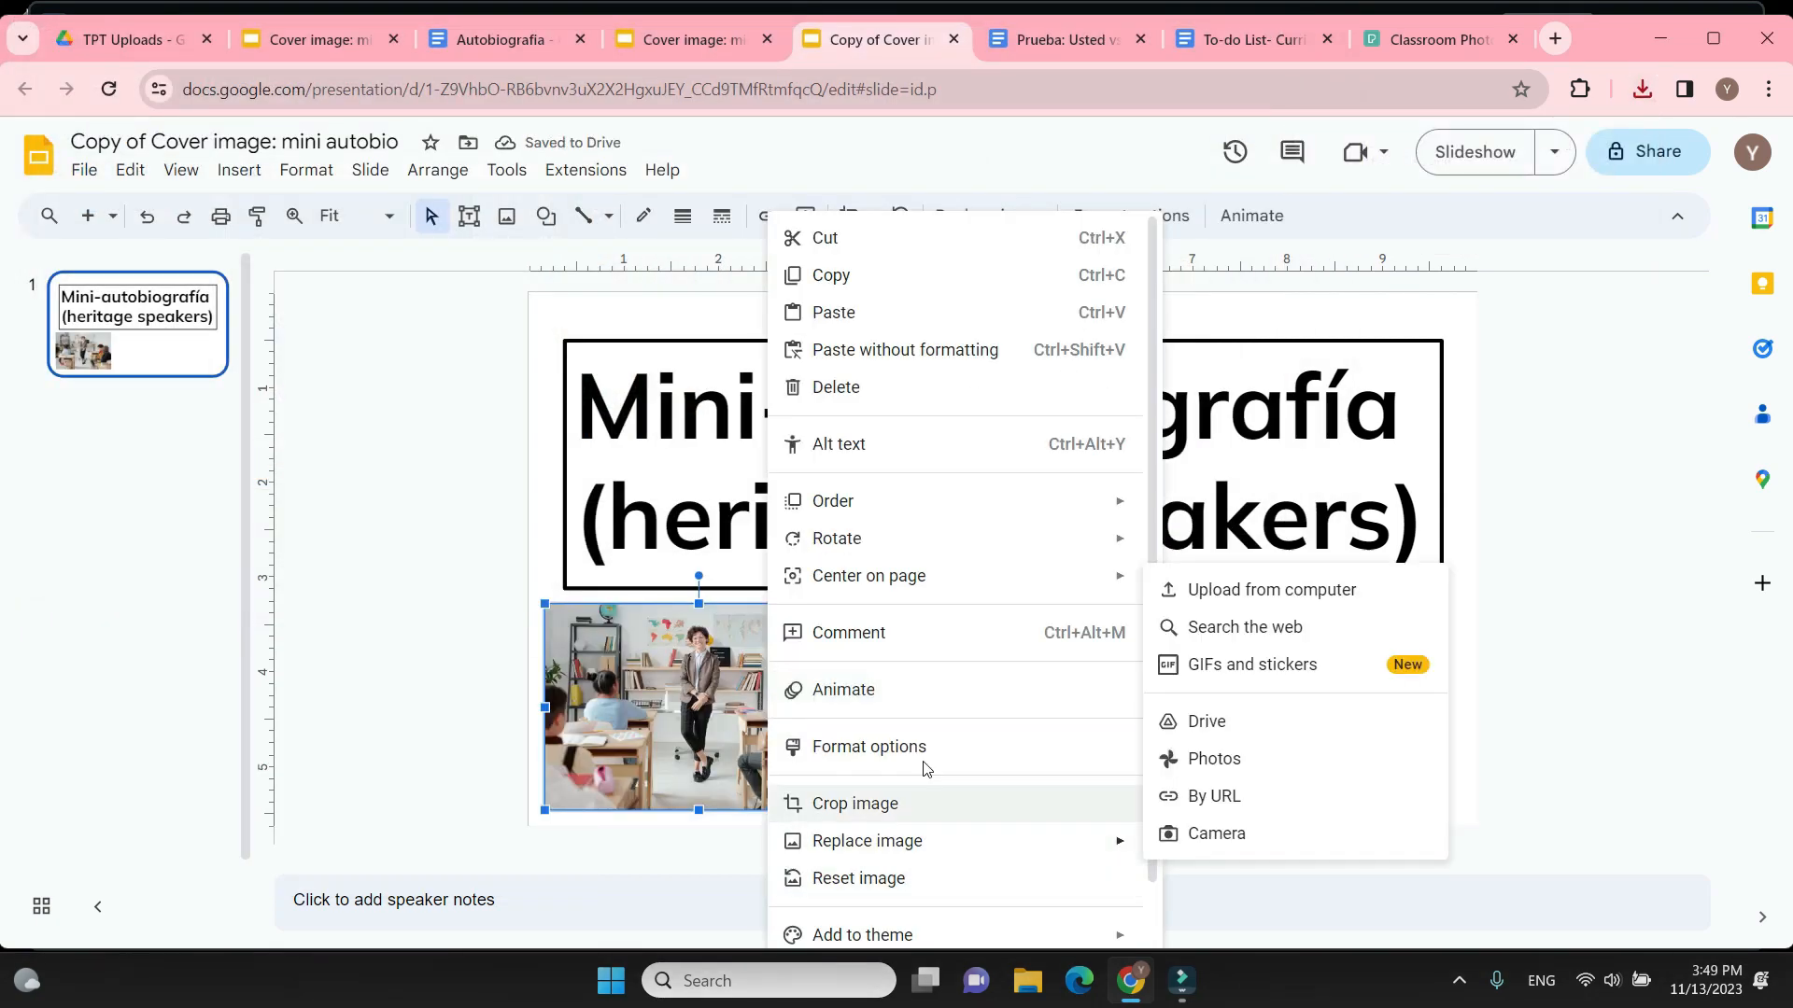
left_click(924, 746)
left_click(1464, 308)
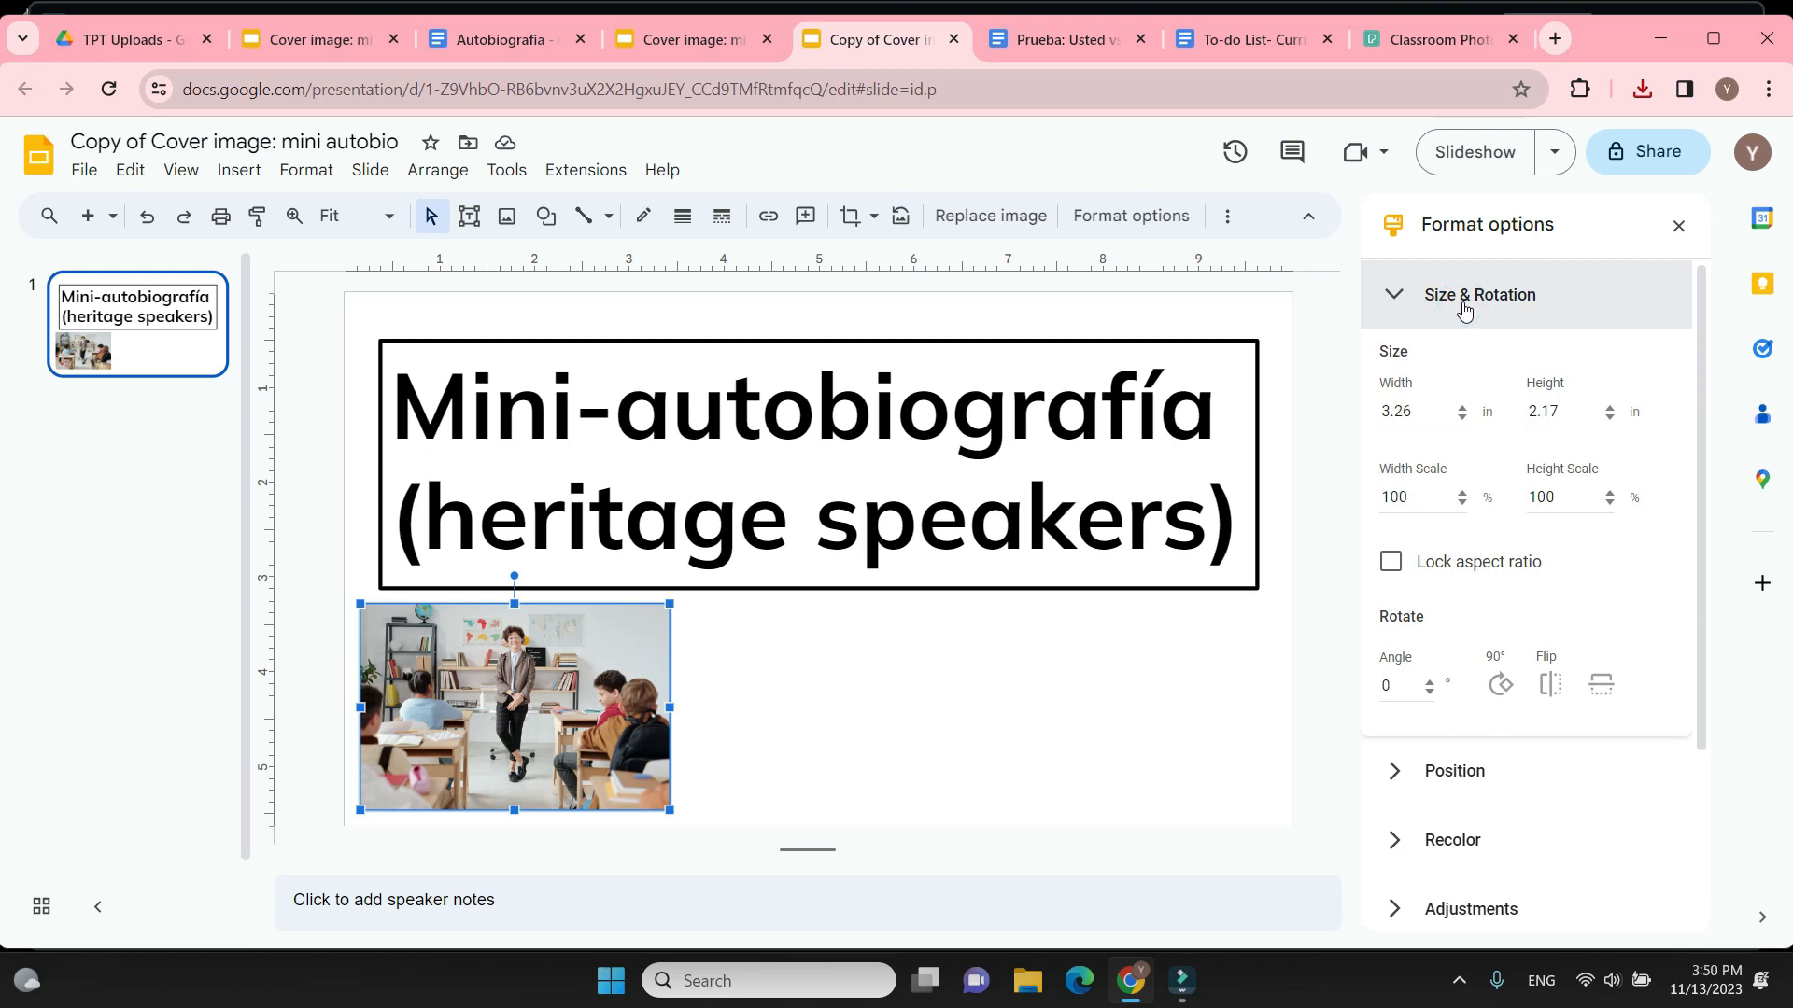
left_click(1464, 304)
left_click(1473, 362)
left_click(1499, 460)
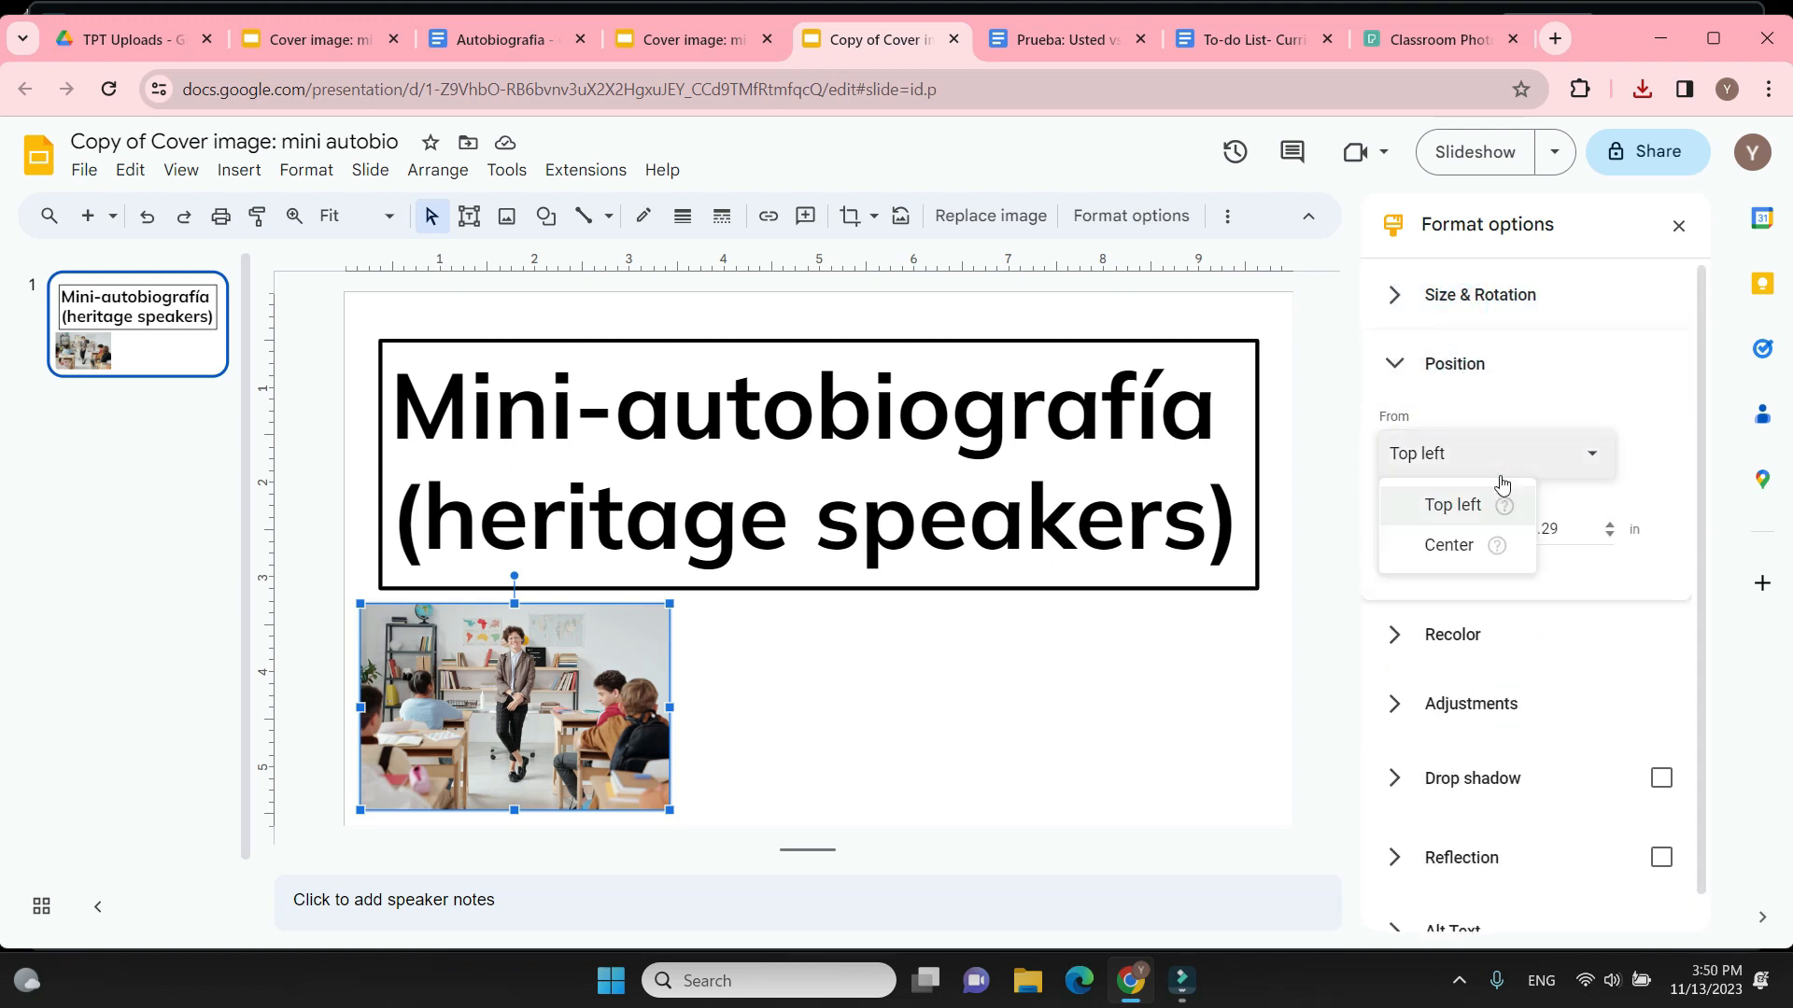
left_click(1499, 547)
left_click(1441, 464)
left_click(1632, 408)
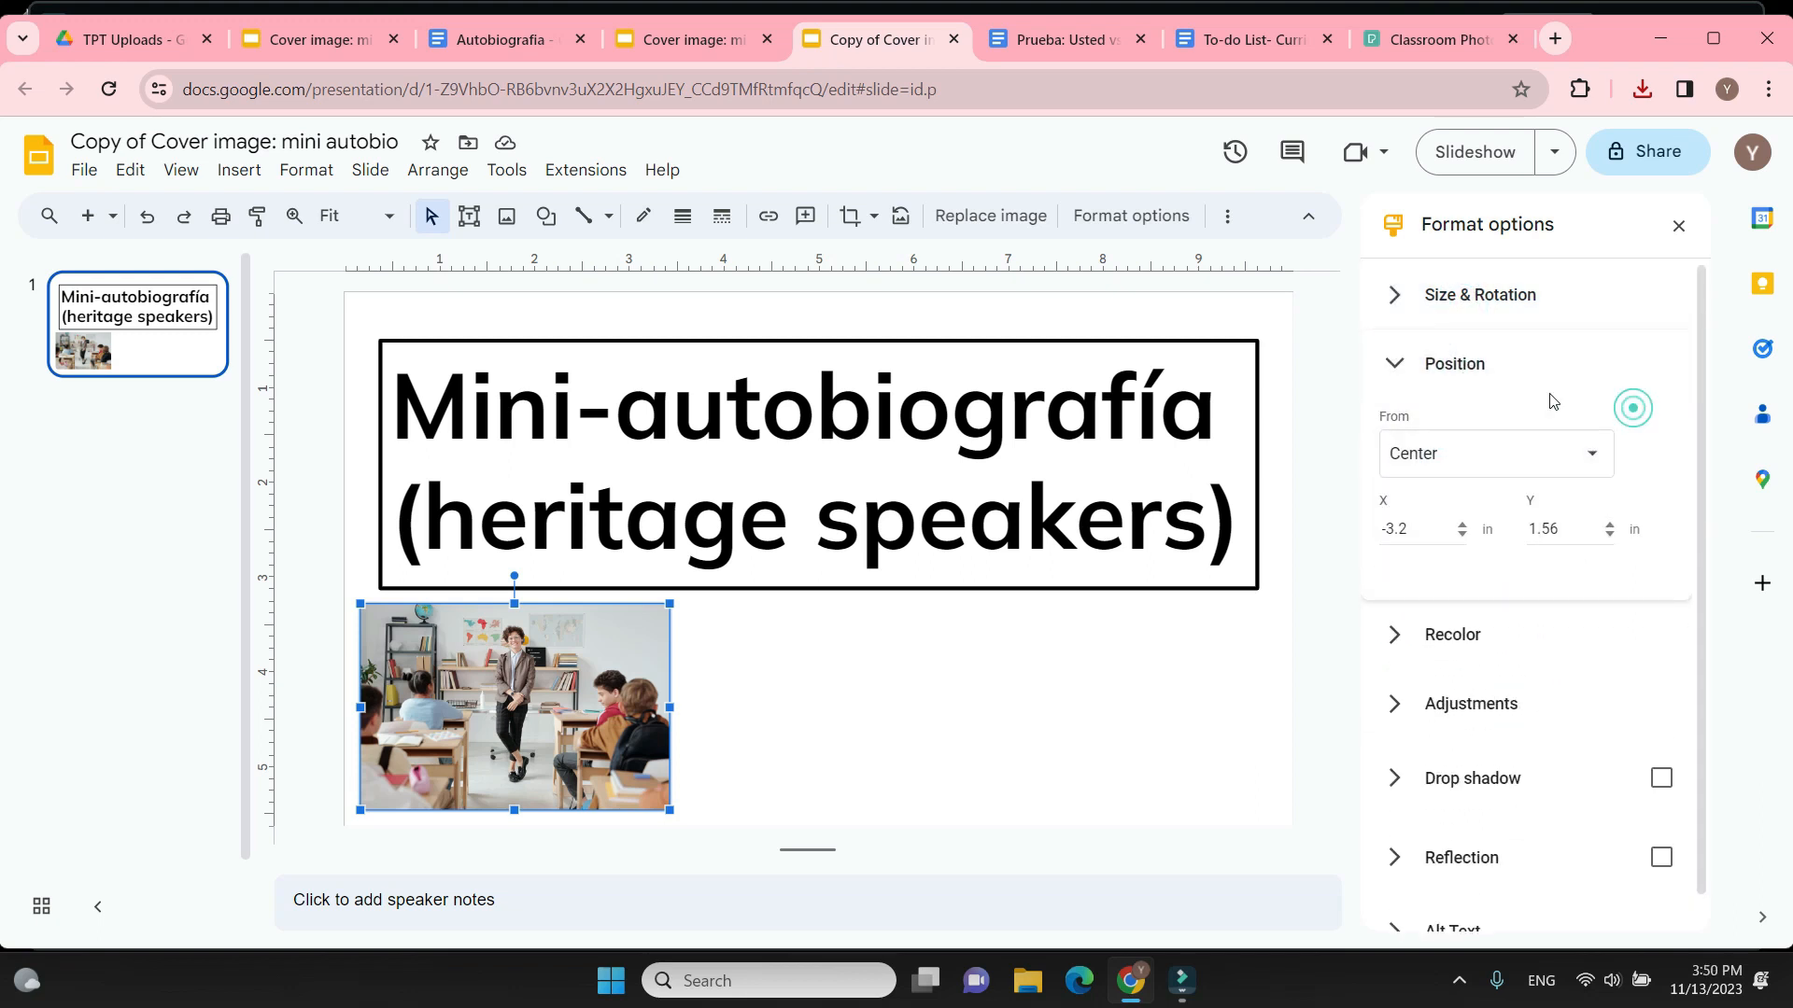
left_click(1475, 366)
left_click(1678, 225)
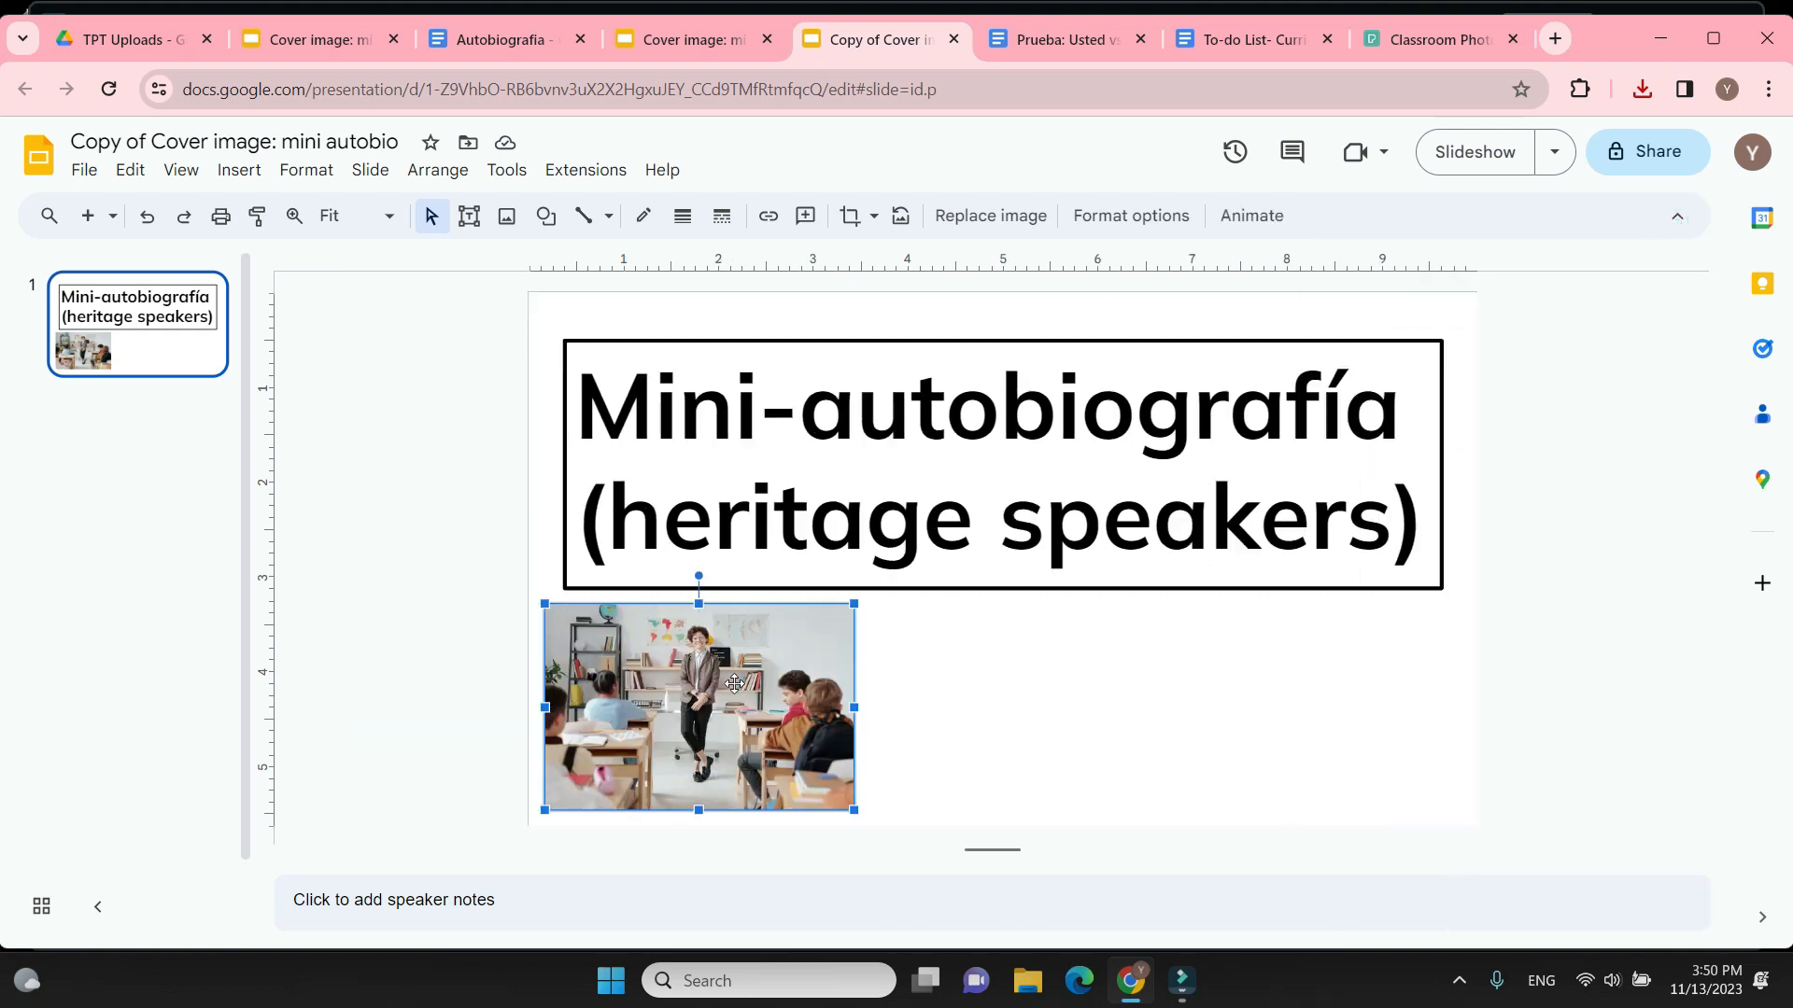
Enlarge the classroom photo to cover nearly the whole slide and send it behind the title box
left_click_drag(847, 708, 1471, 719)
left_click_drag(1013, 608, 992, 292)
left_click(1577, 427)
right_click(860, 413)
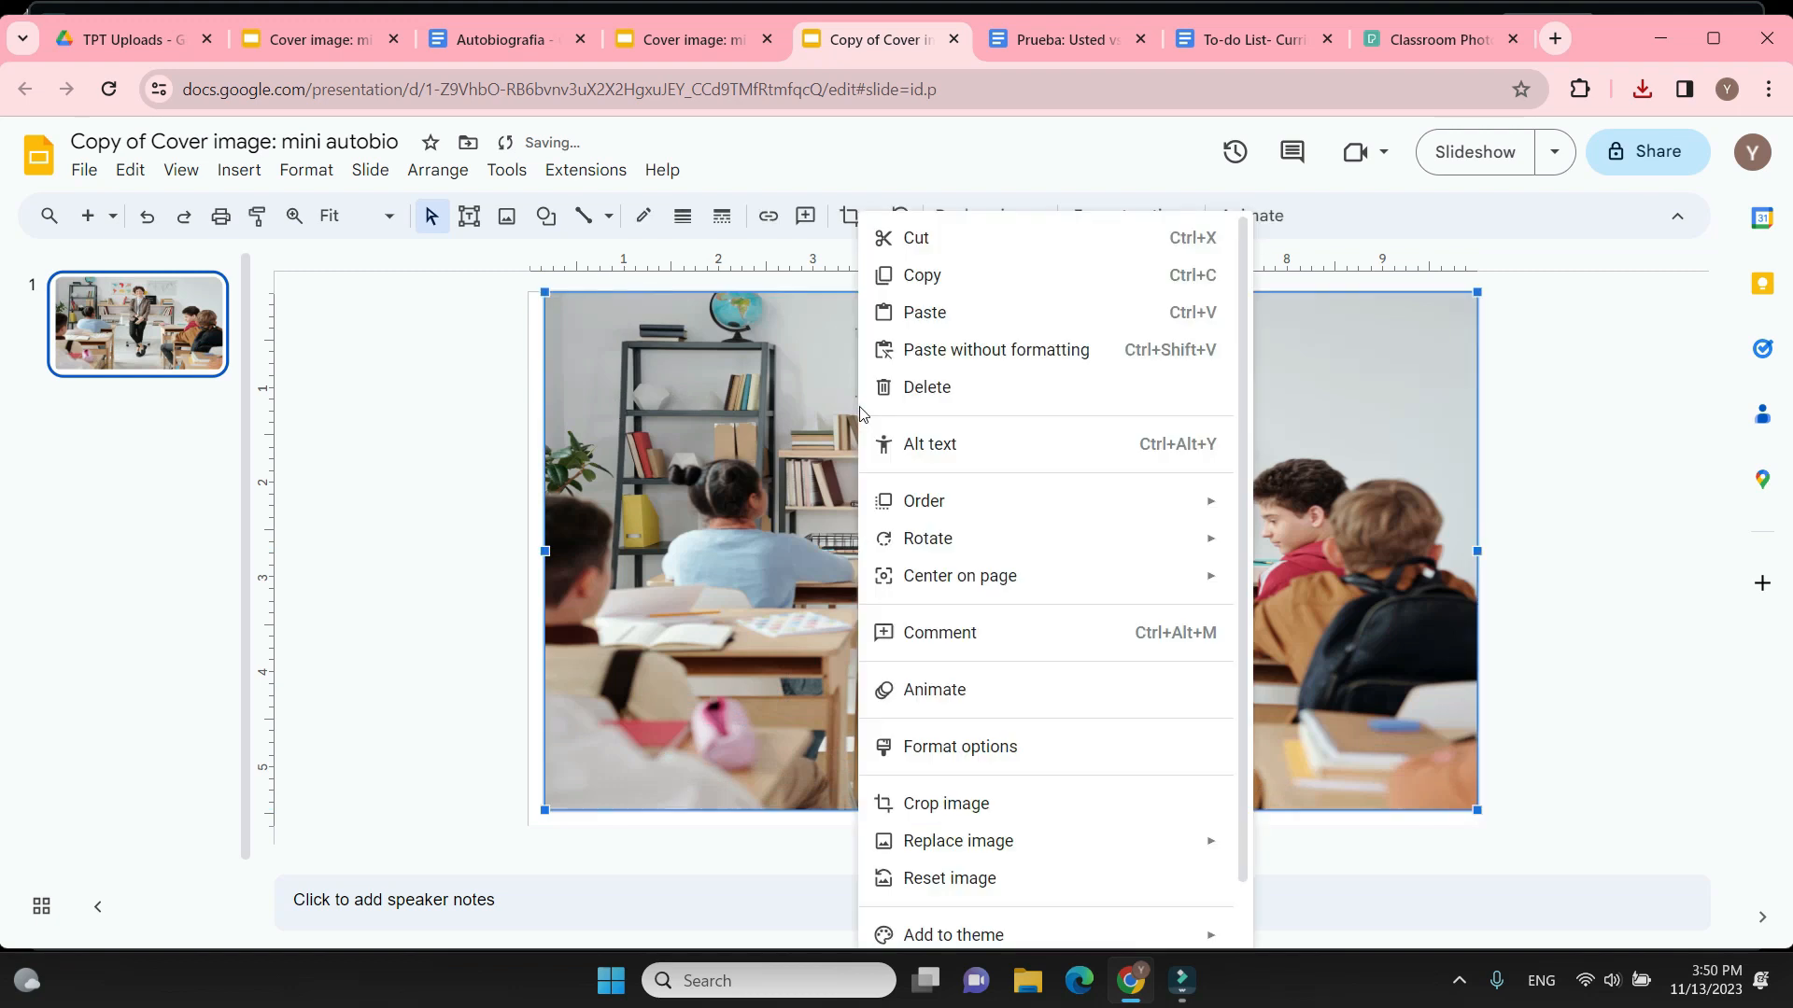
mouse_move(952, 509)
left_click(1344, 581)
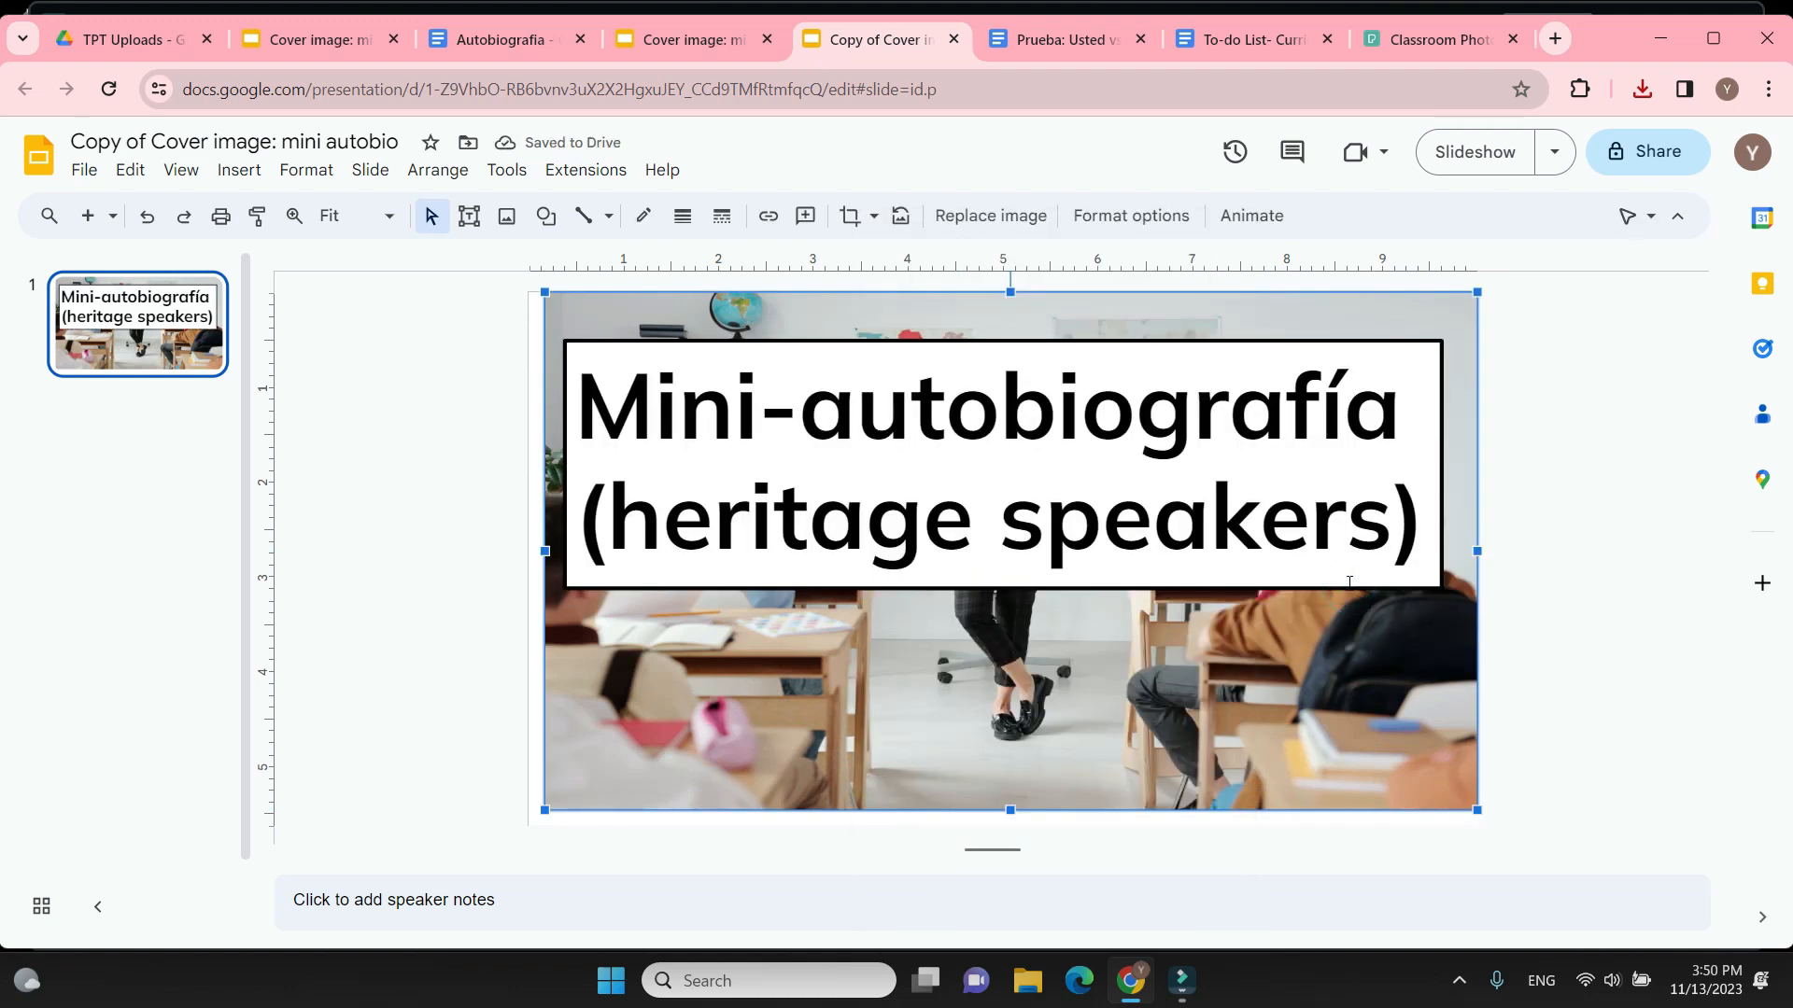
Move the title box slightly up and replace its first line with "Usted vs. Tu"
left_click_drag(1145, 341, 1141, 312)
left_click(1156, 488)
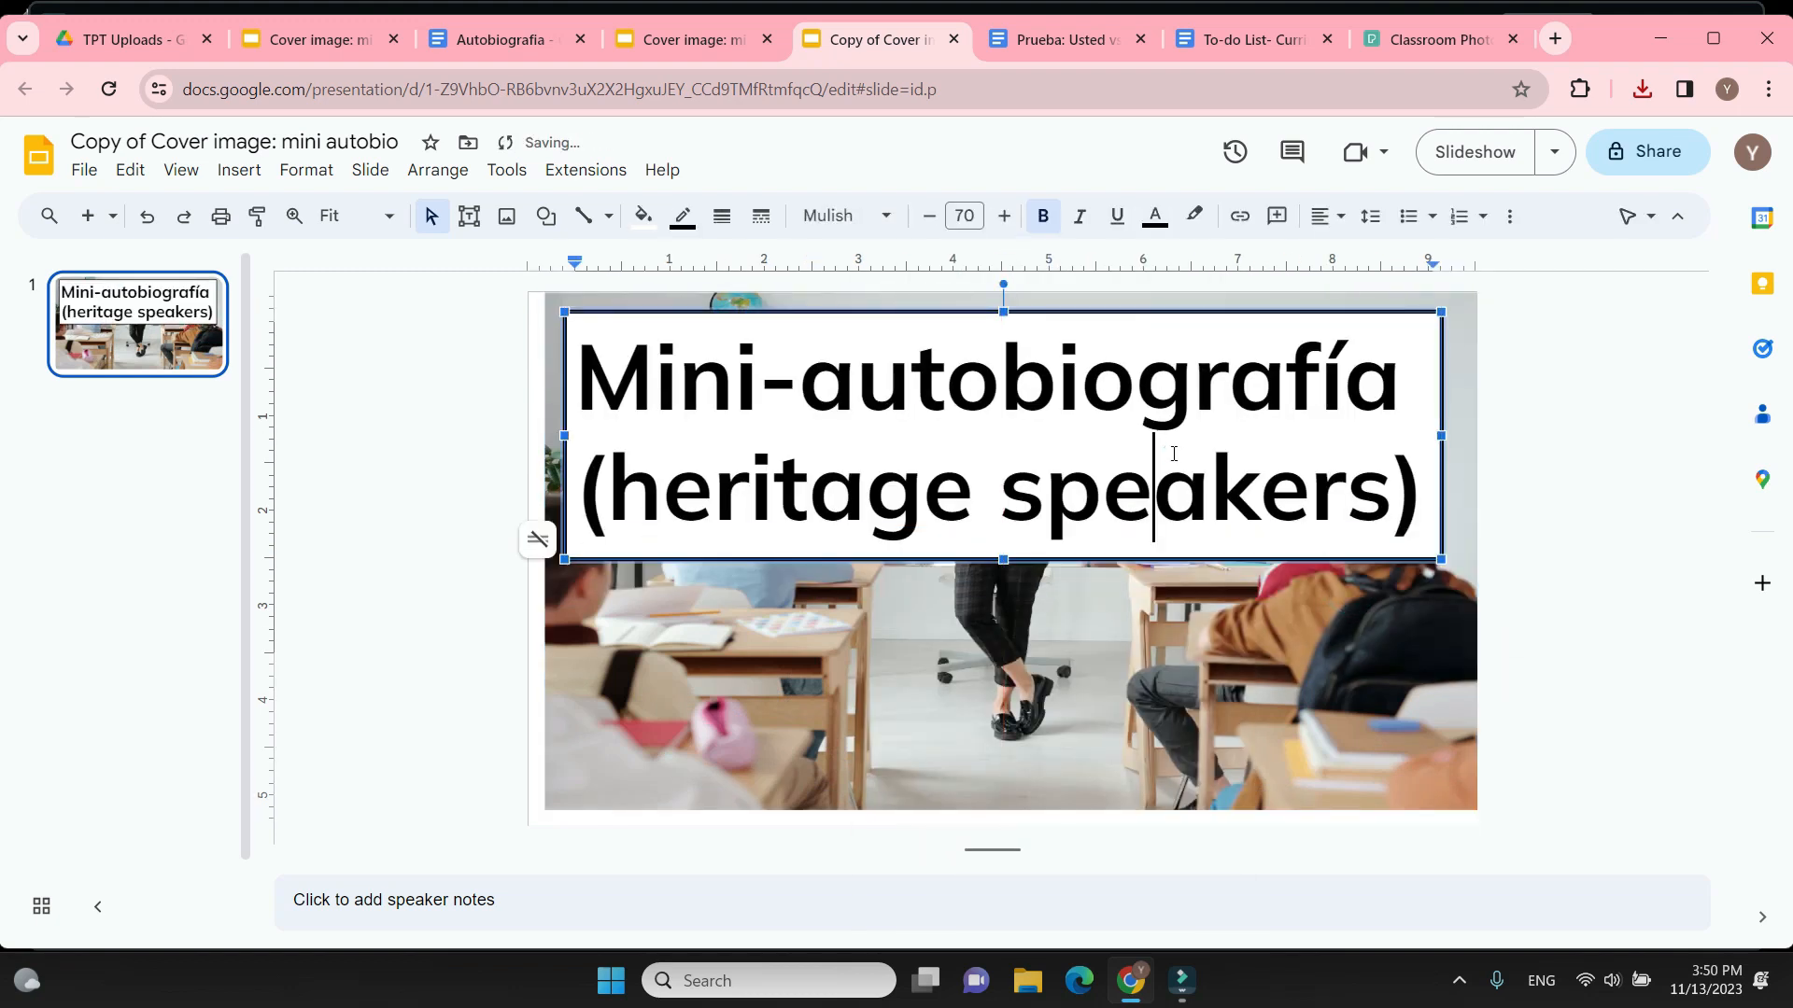
triple_click(827, 387)
key("BackSpace")
type("Usted vs. Te")
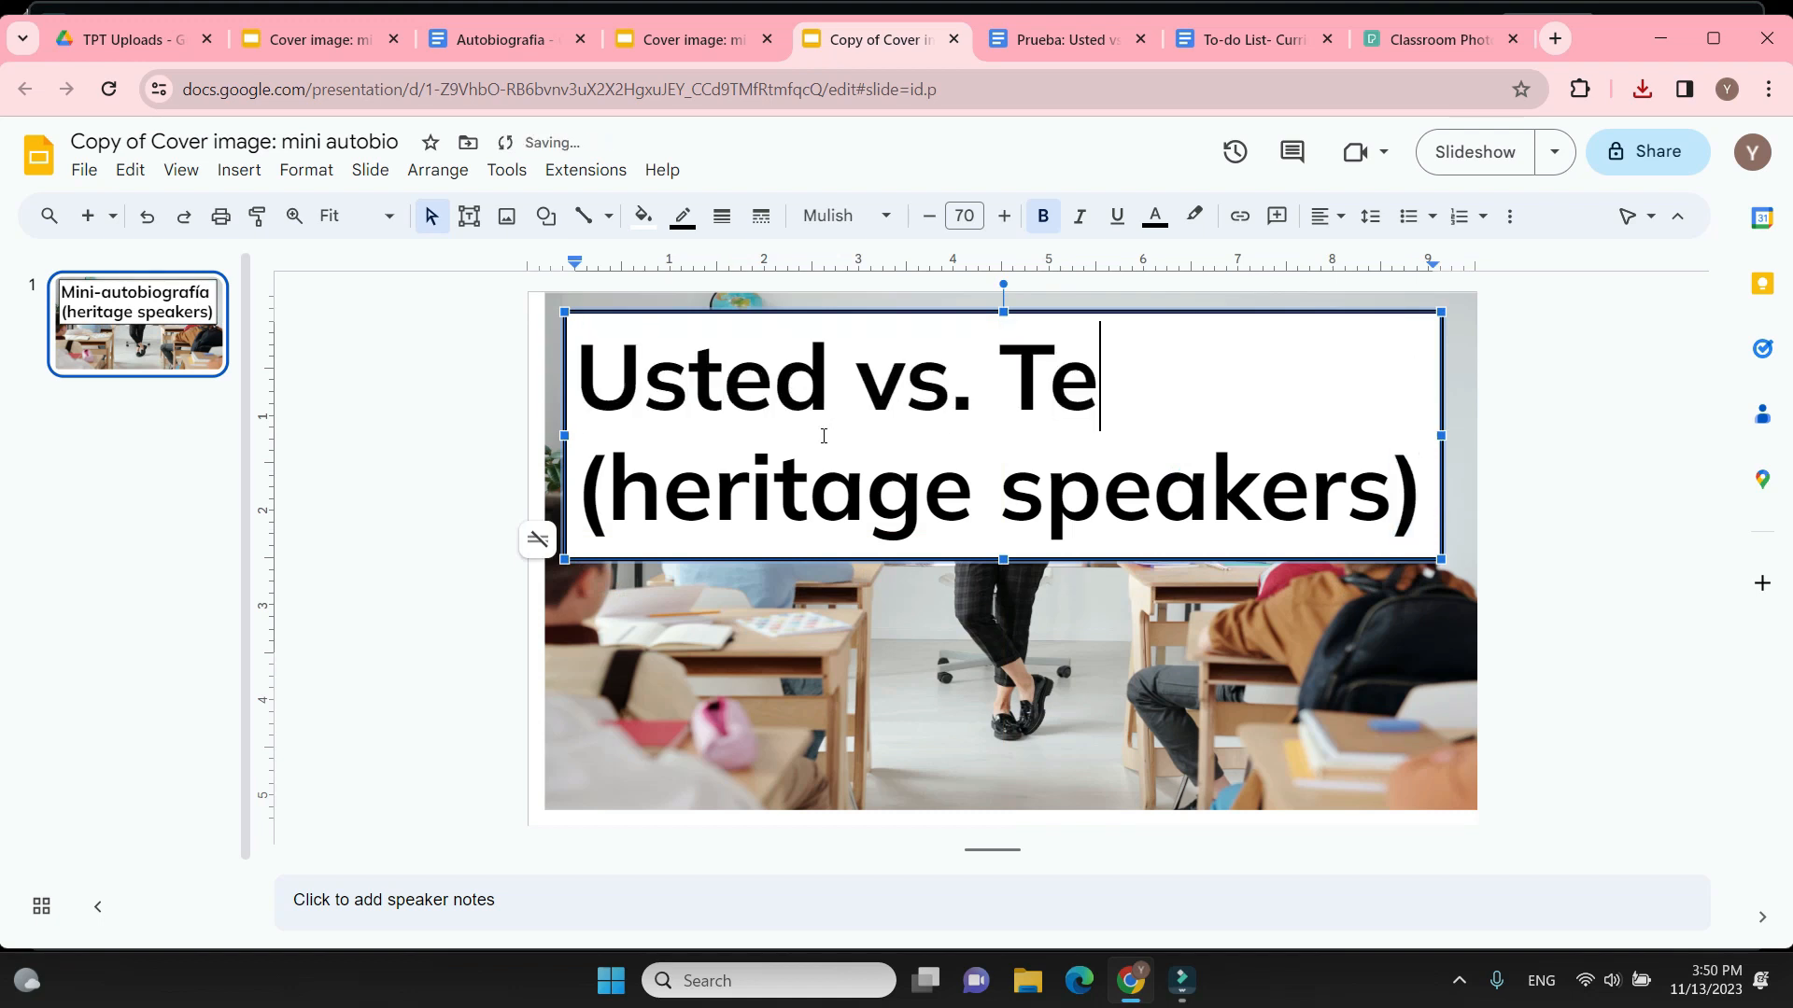
key("BackSpace")
type("u")
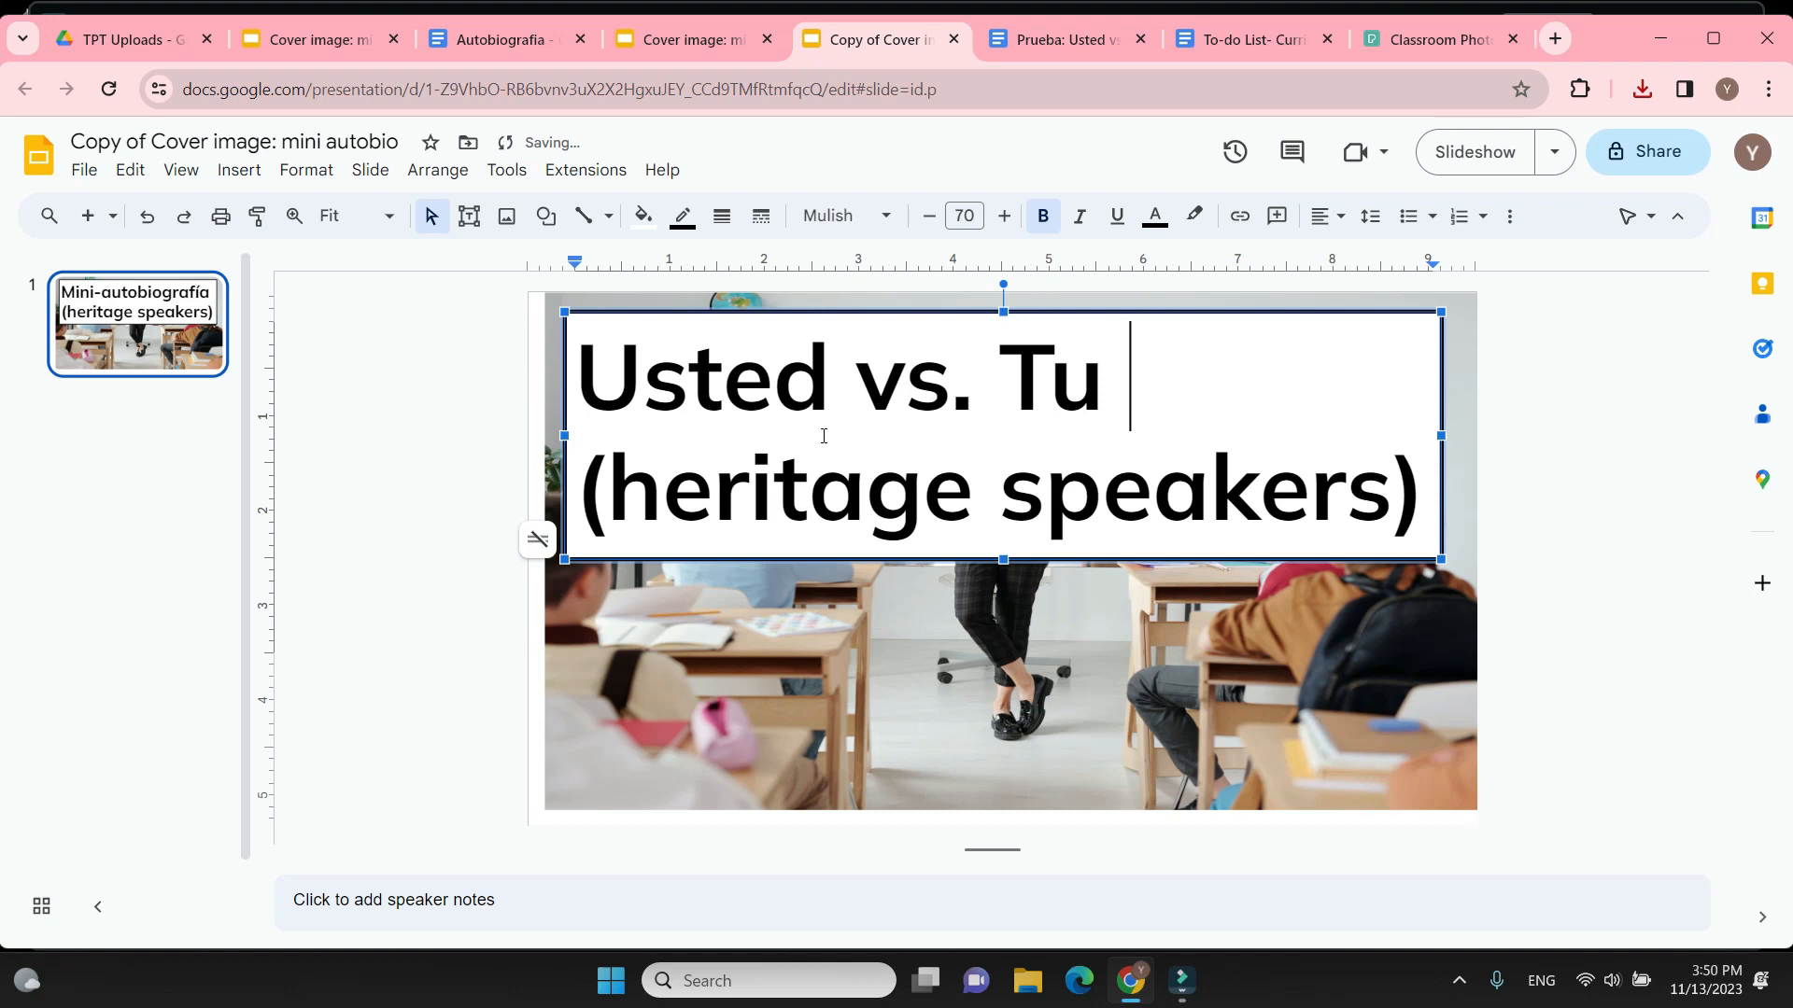
Center both lines of the cover title horizontally within the title box
triple_click(821, 436)
left_click(812, 419)
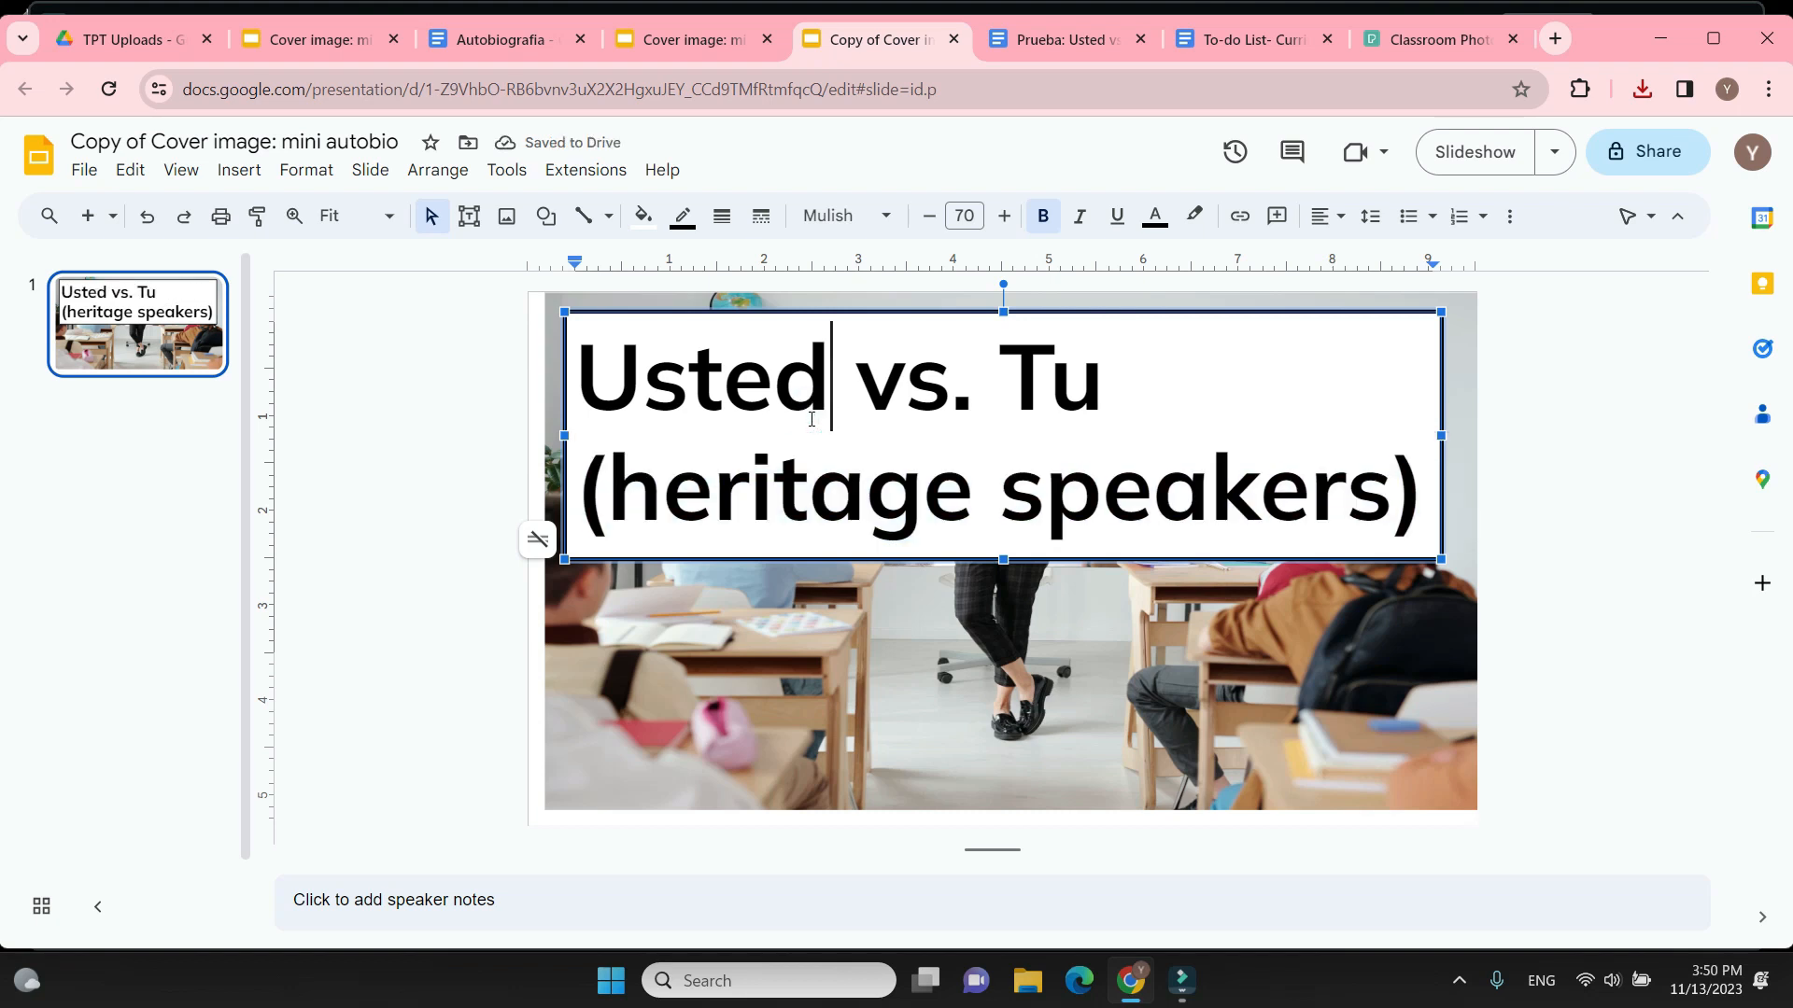
key("ctrl+a")
left_click(1330, 215)
left_click(1355, 260)
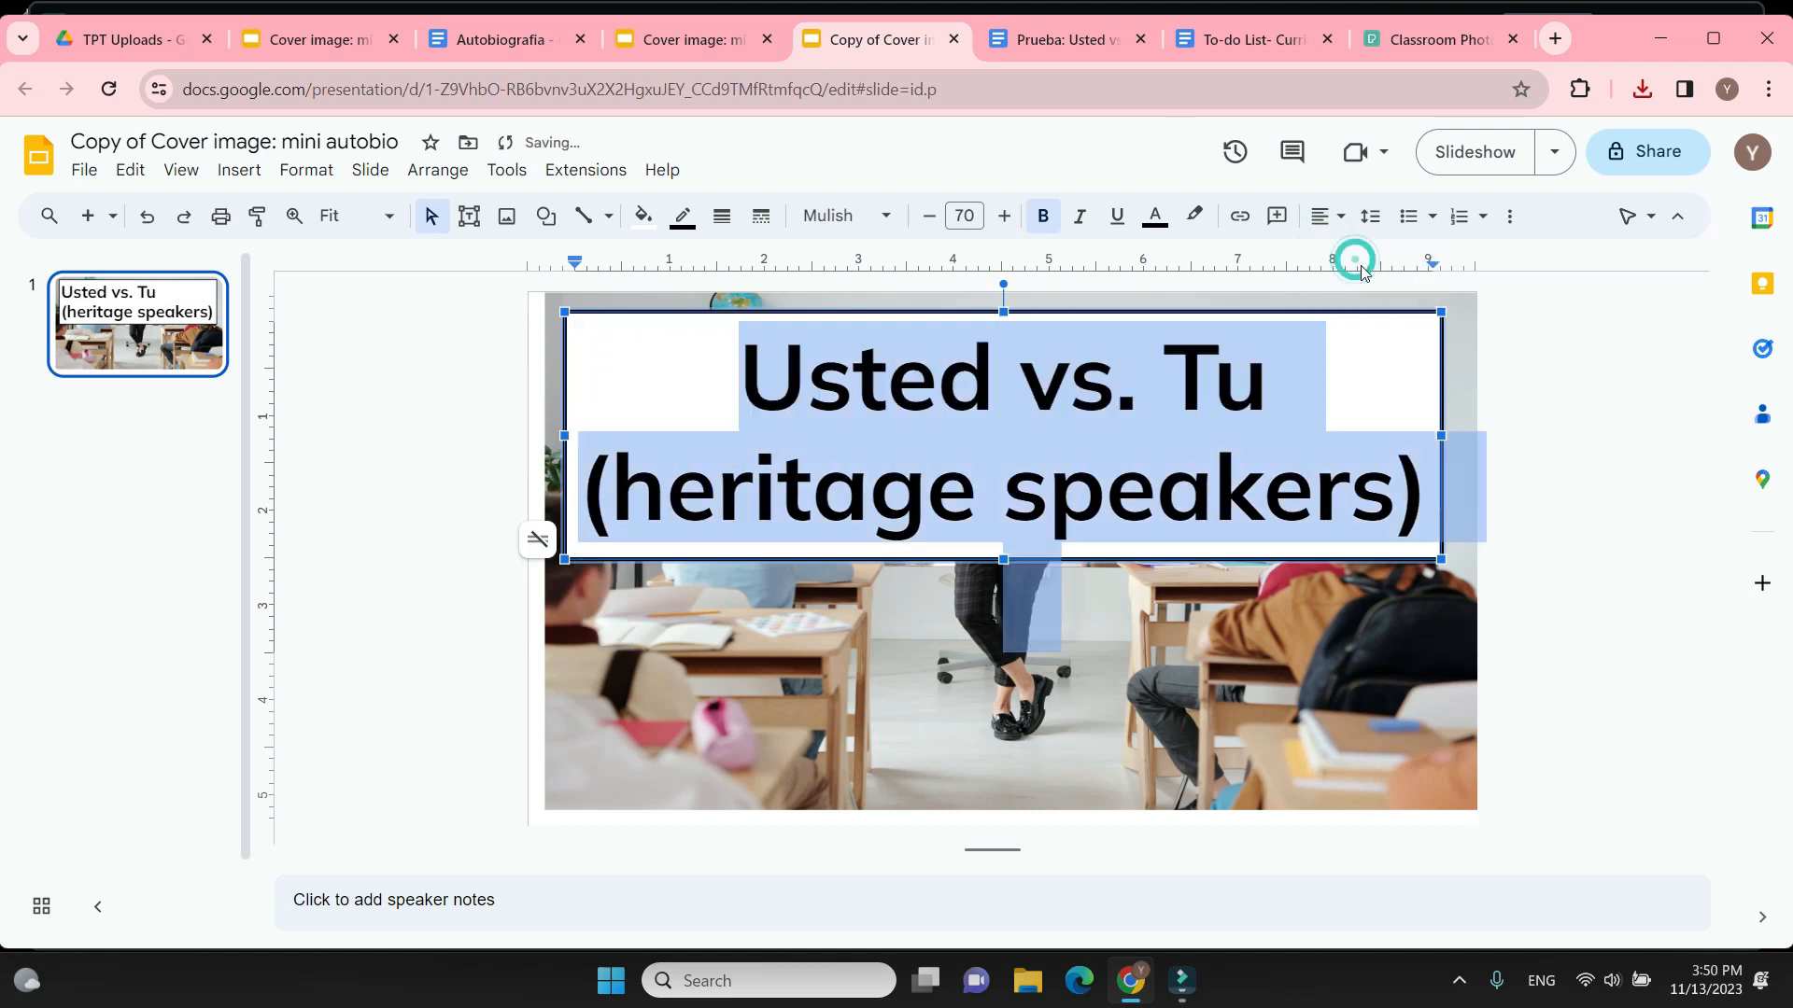
left_click(1583, 457)
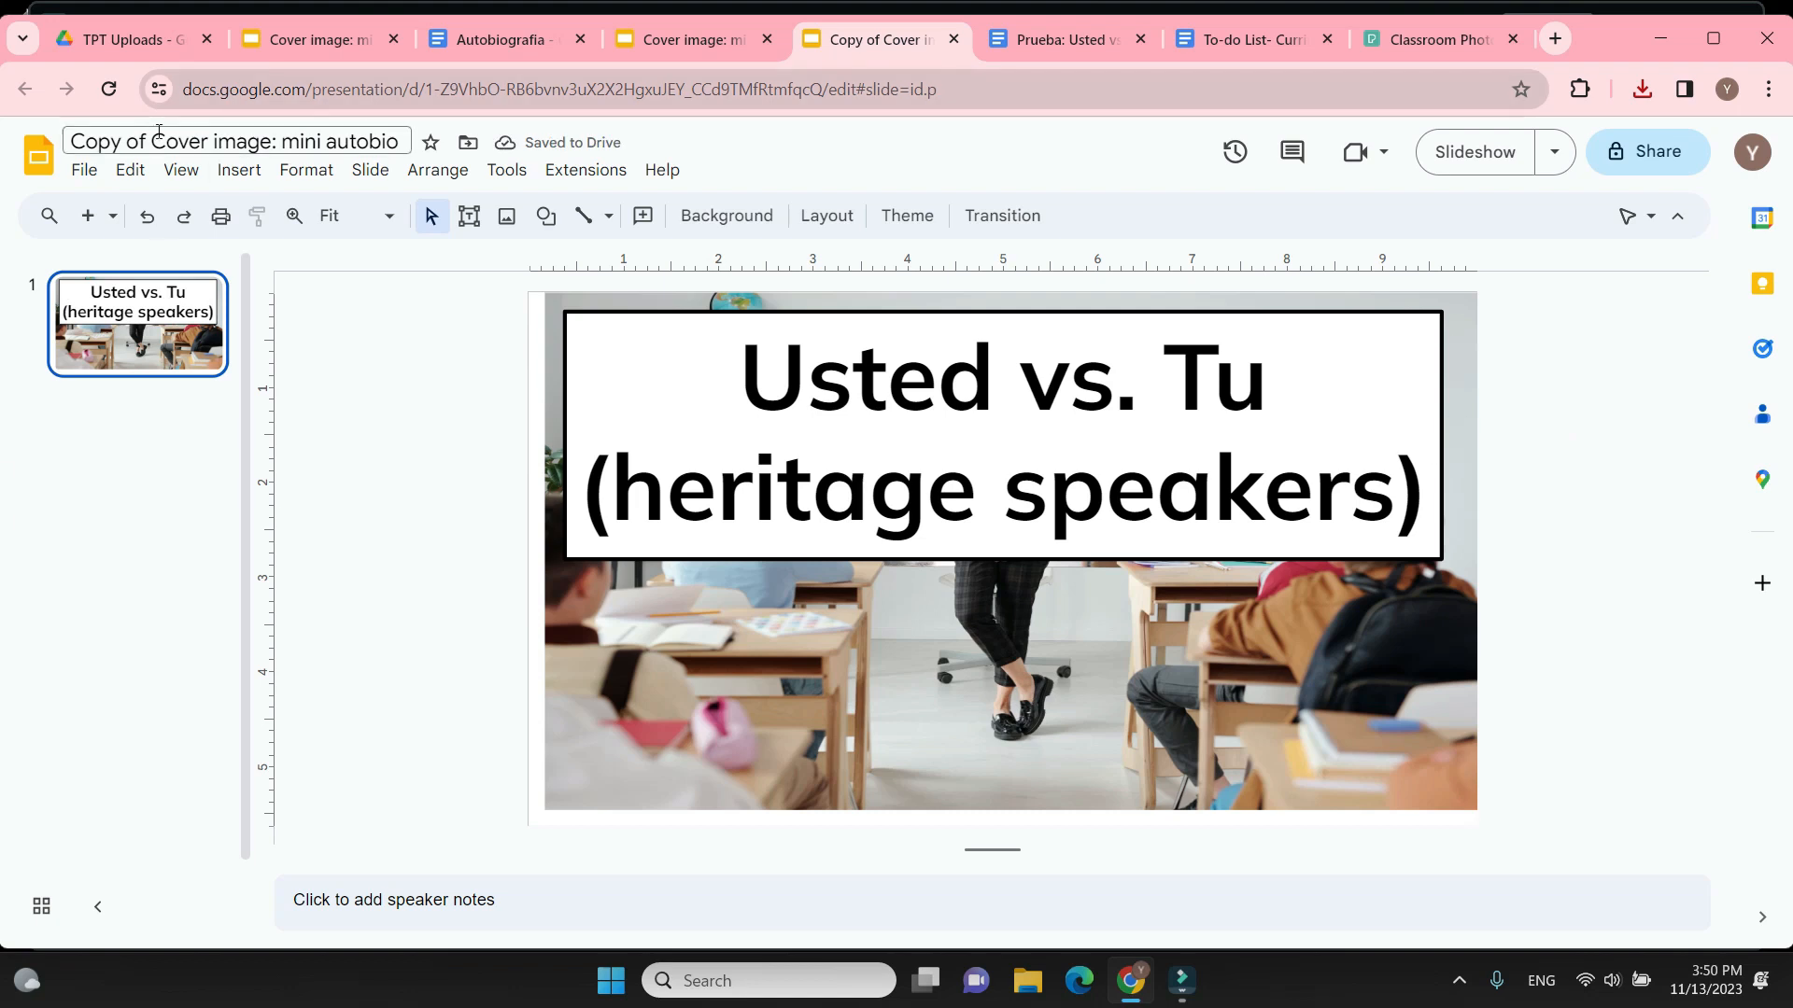
Rename the presentation as "Cover image: usted vs. tu"
left_click_drag(151, 140, 69, 140)
key("BackSpace")
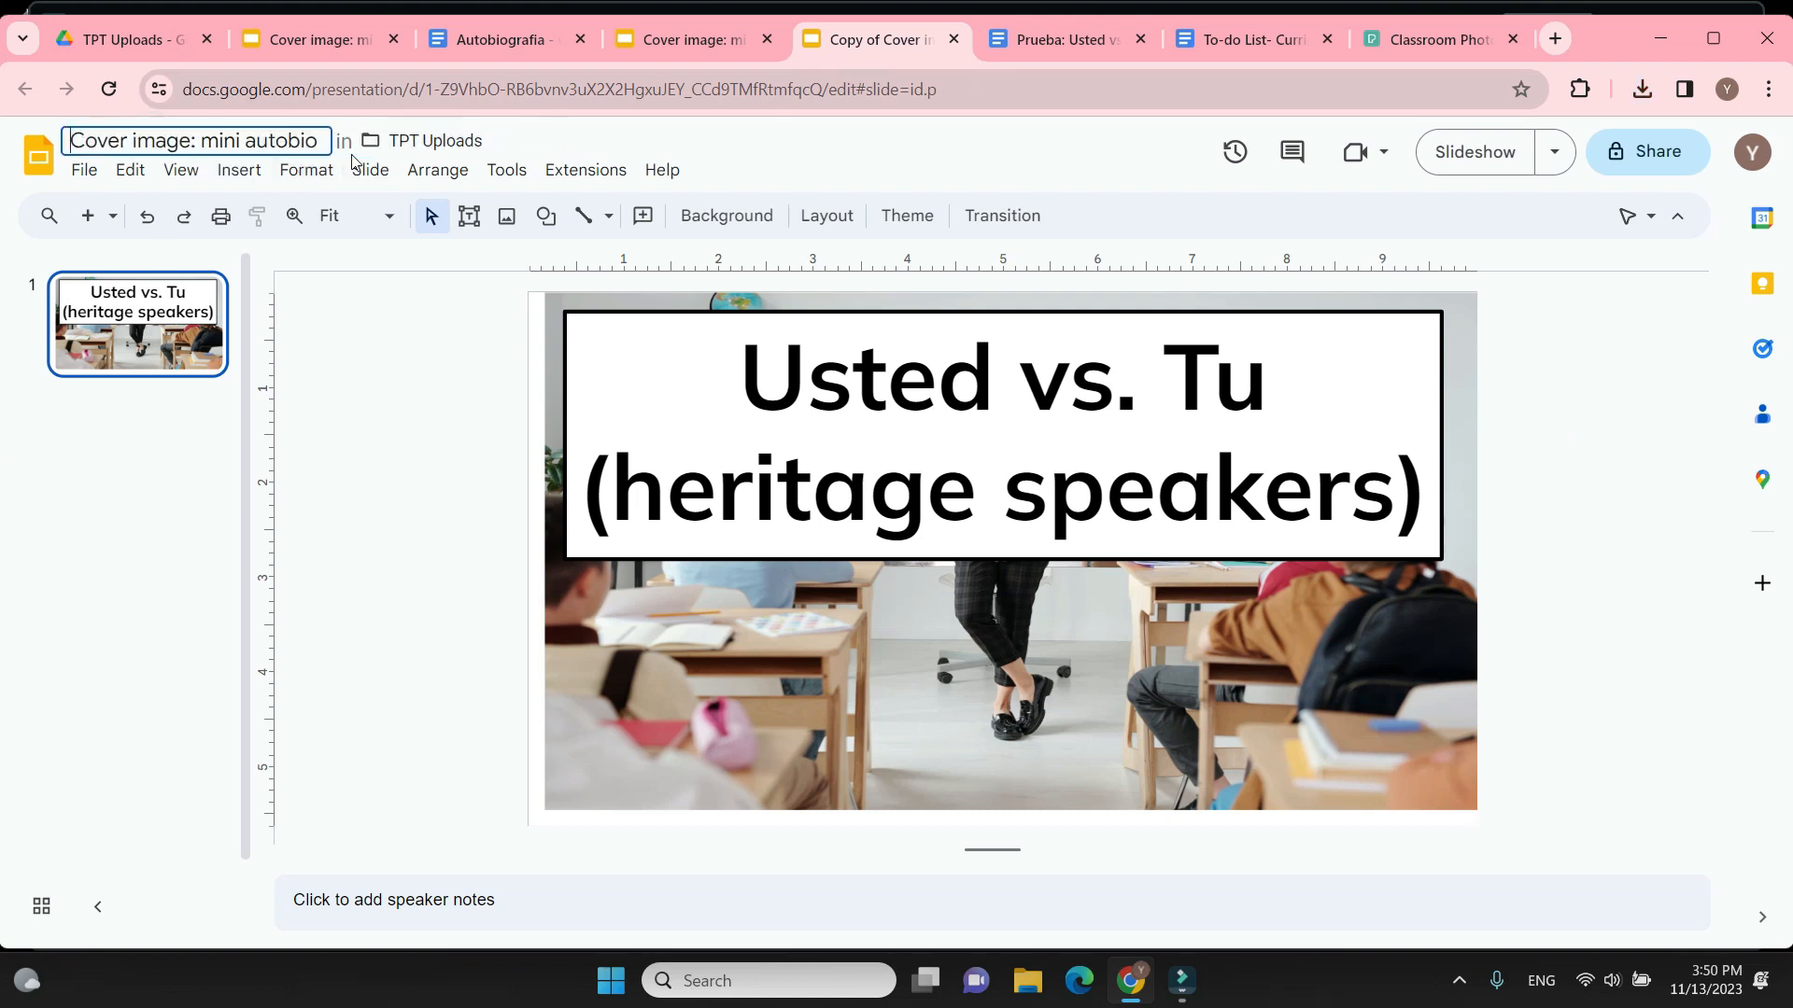
key("ctrl+BackSpace")
key("ctrl+BackSpace")
type("usted vs. tu")
key("Return")
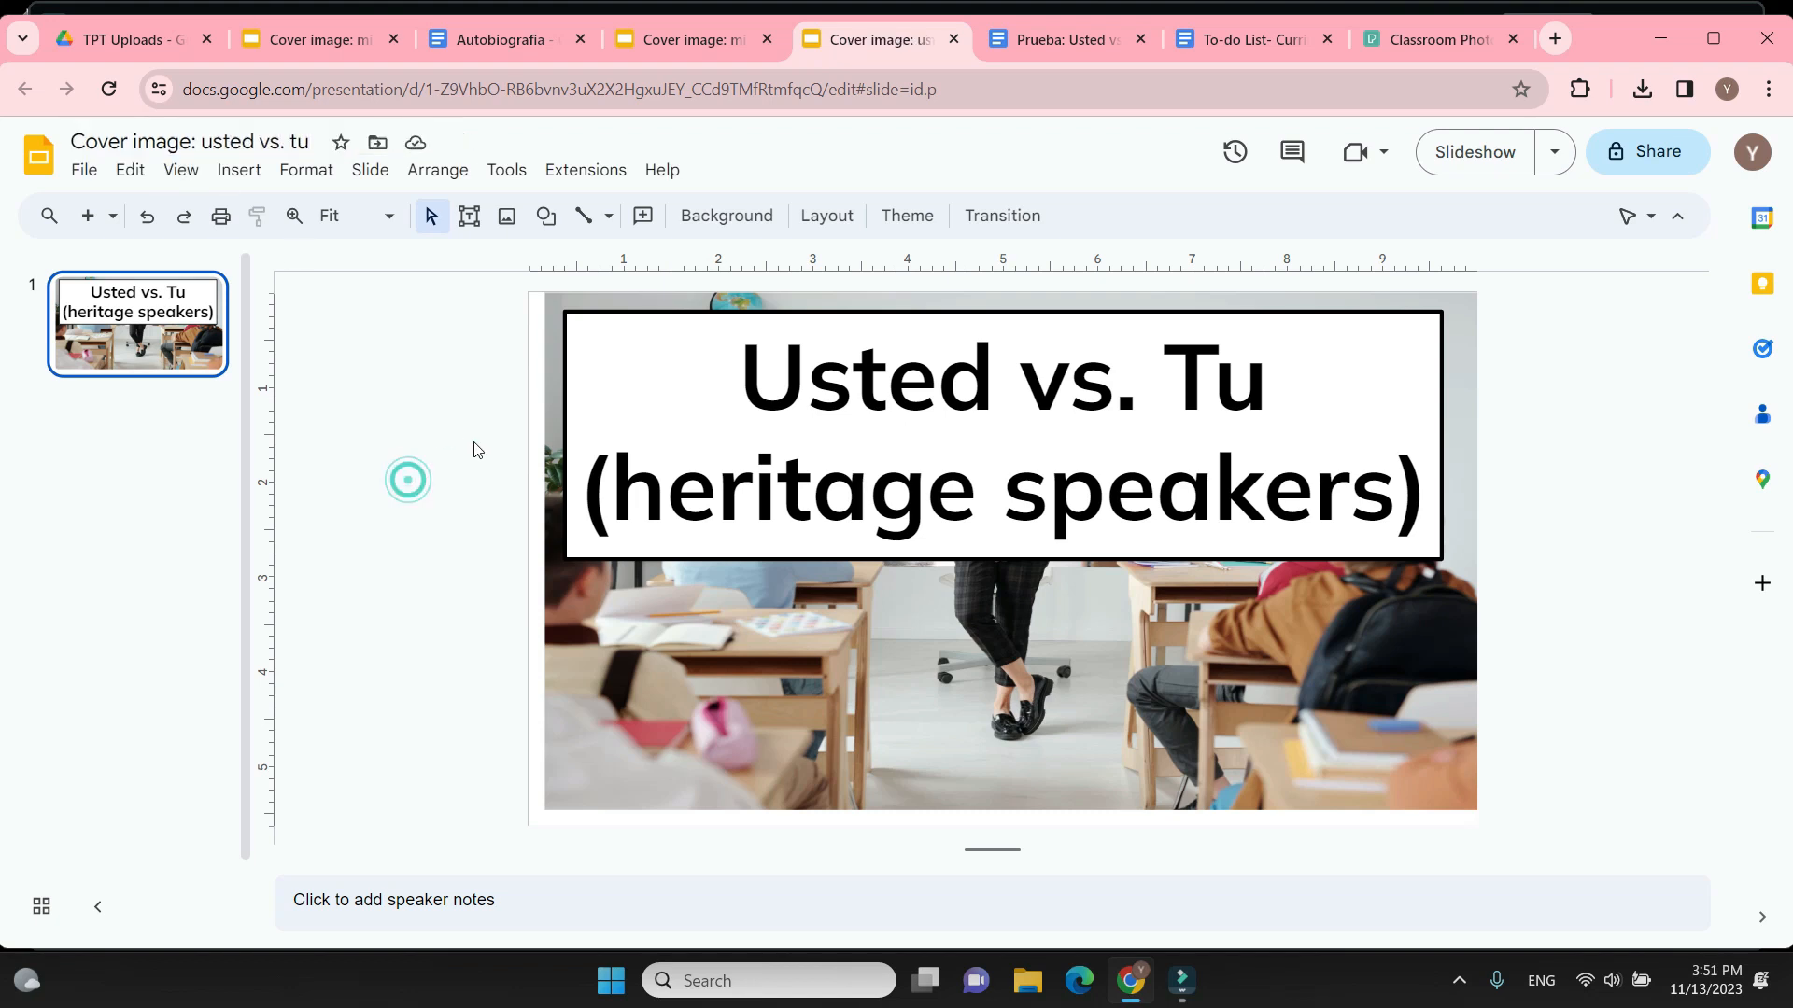
Close the extra "Cover image: mini autobio" tab and the Autobiografia document, leaving the cover slides and quiz open
left_click(686, 39)
left_click(767, 39)
left_click(481, 39)
left_click(580, 41)
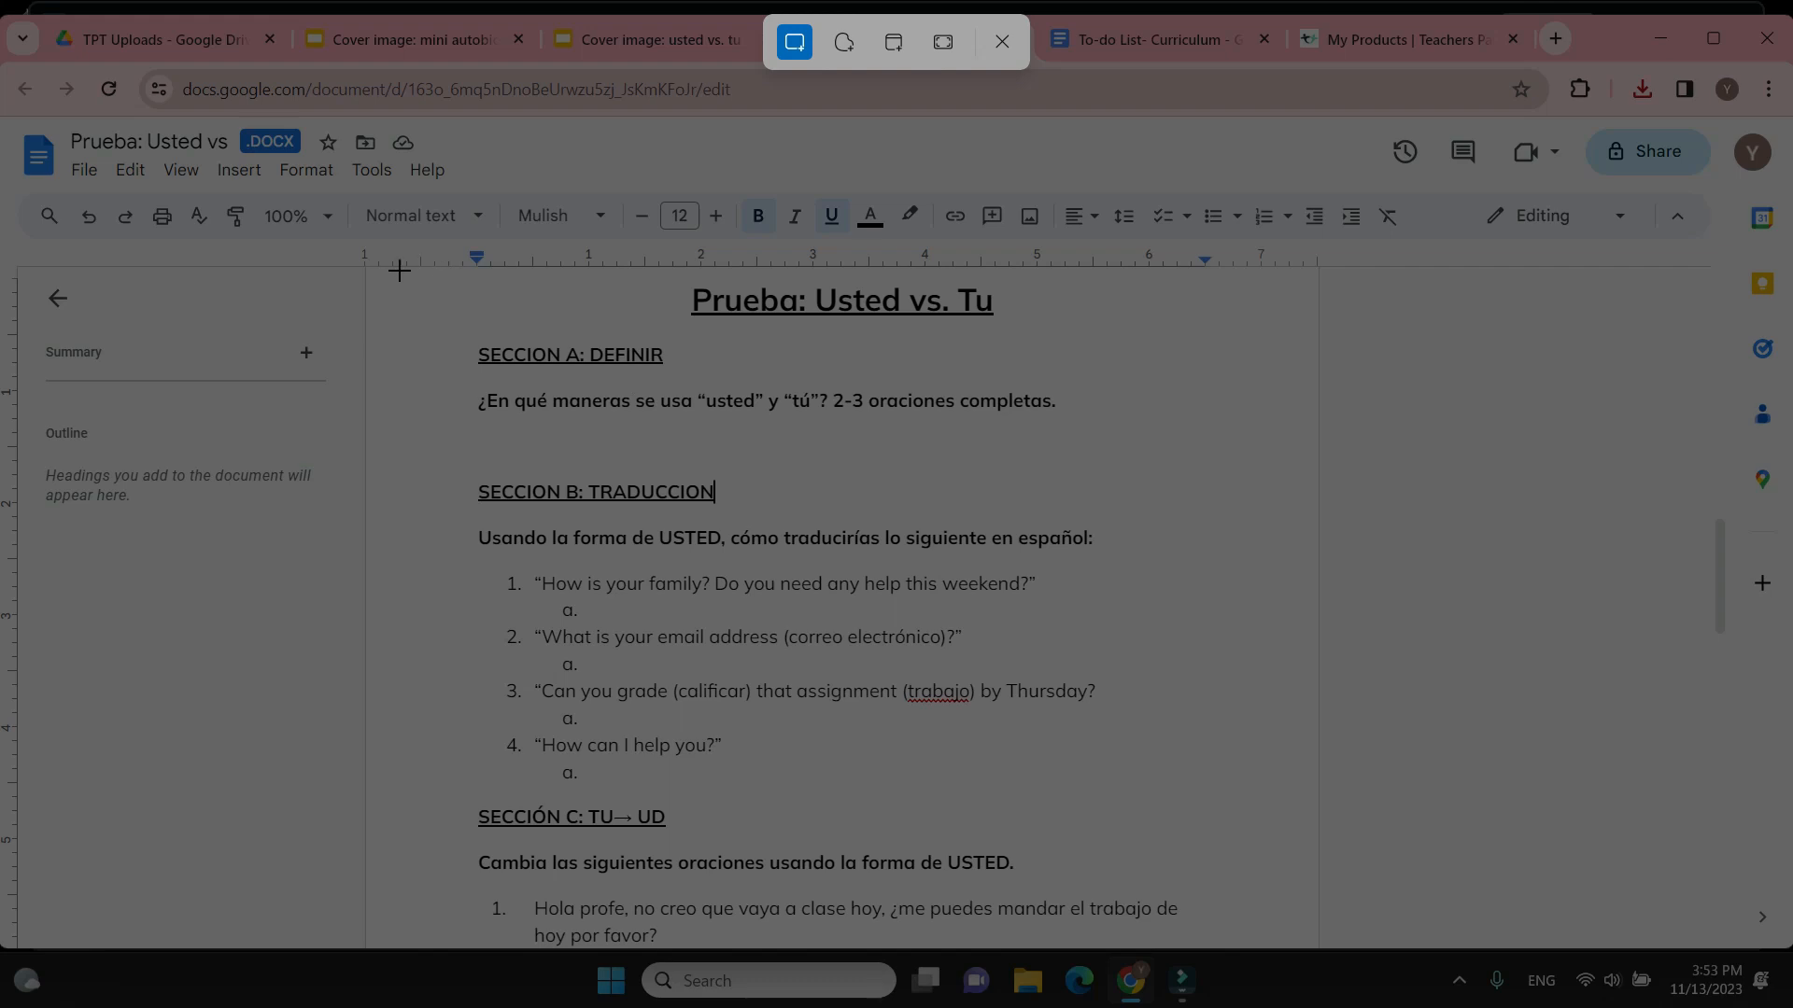
Capture three screenshots of the quiz: the title through Section C, Sections C and D, and the remaining Section D items through Section F
left_click_drag(399, 271, 1228, 955)
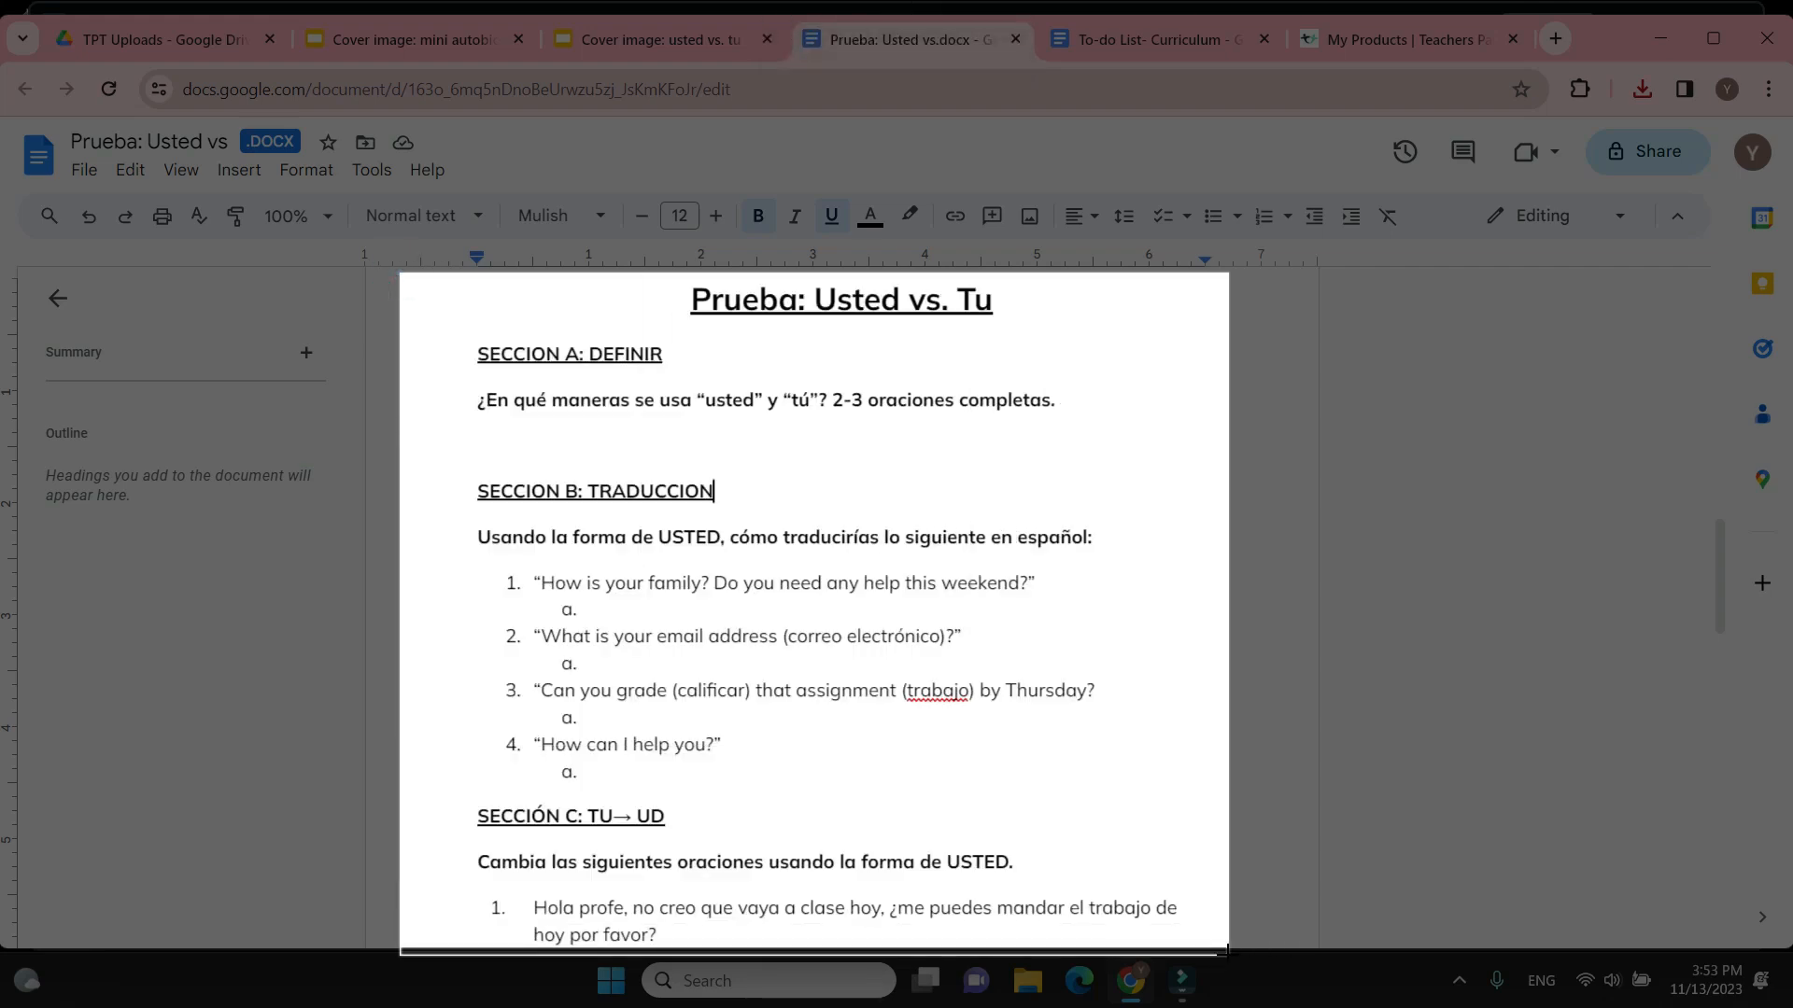
scroll(1301, 688, "down", 5)
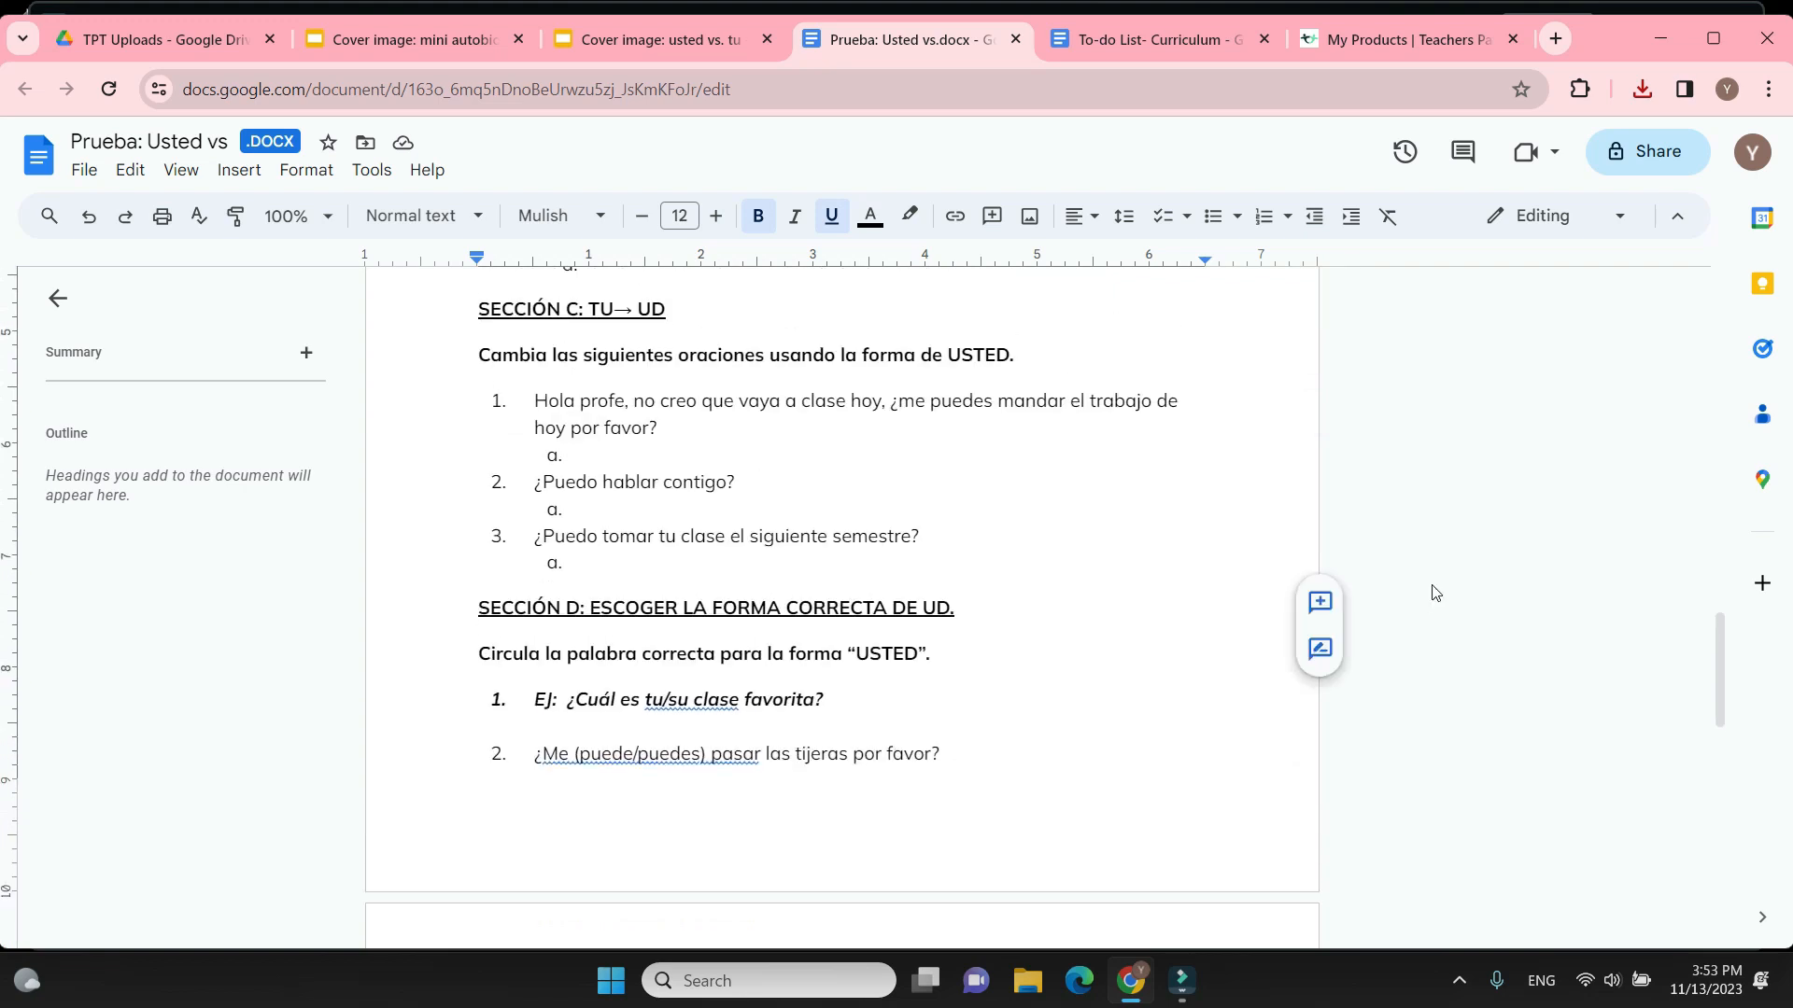
key("super+shift+s")
left_click_drag(467, 300, 1191, 849)
scroll(1191, 846, "down", 8)
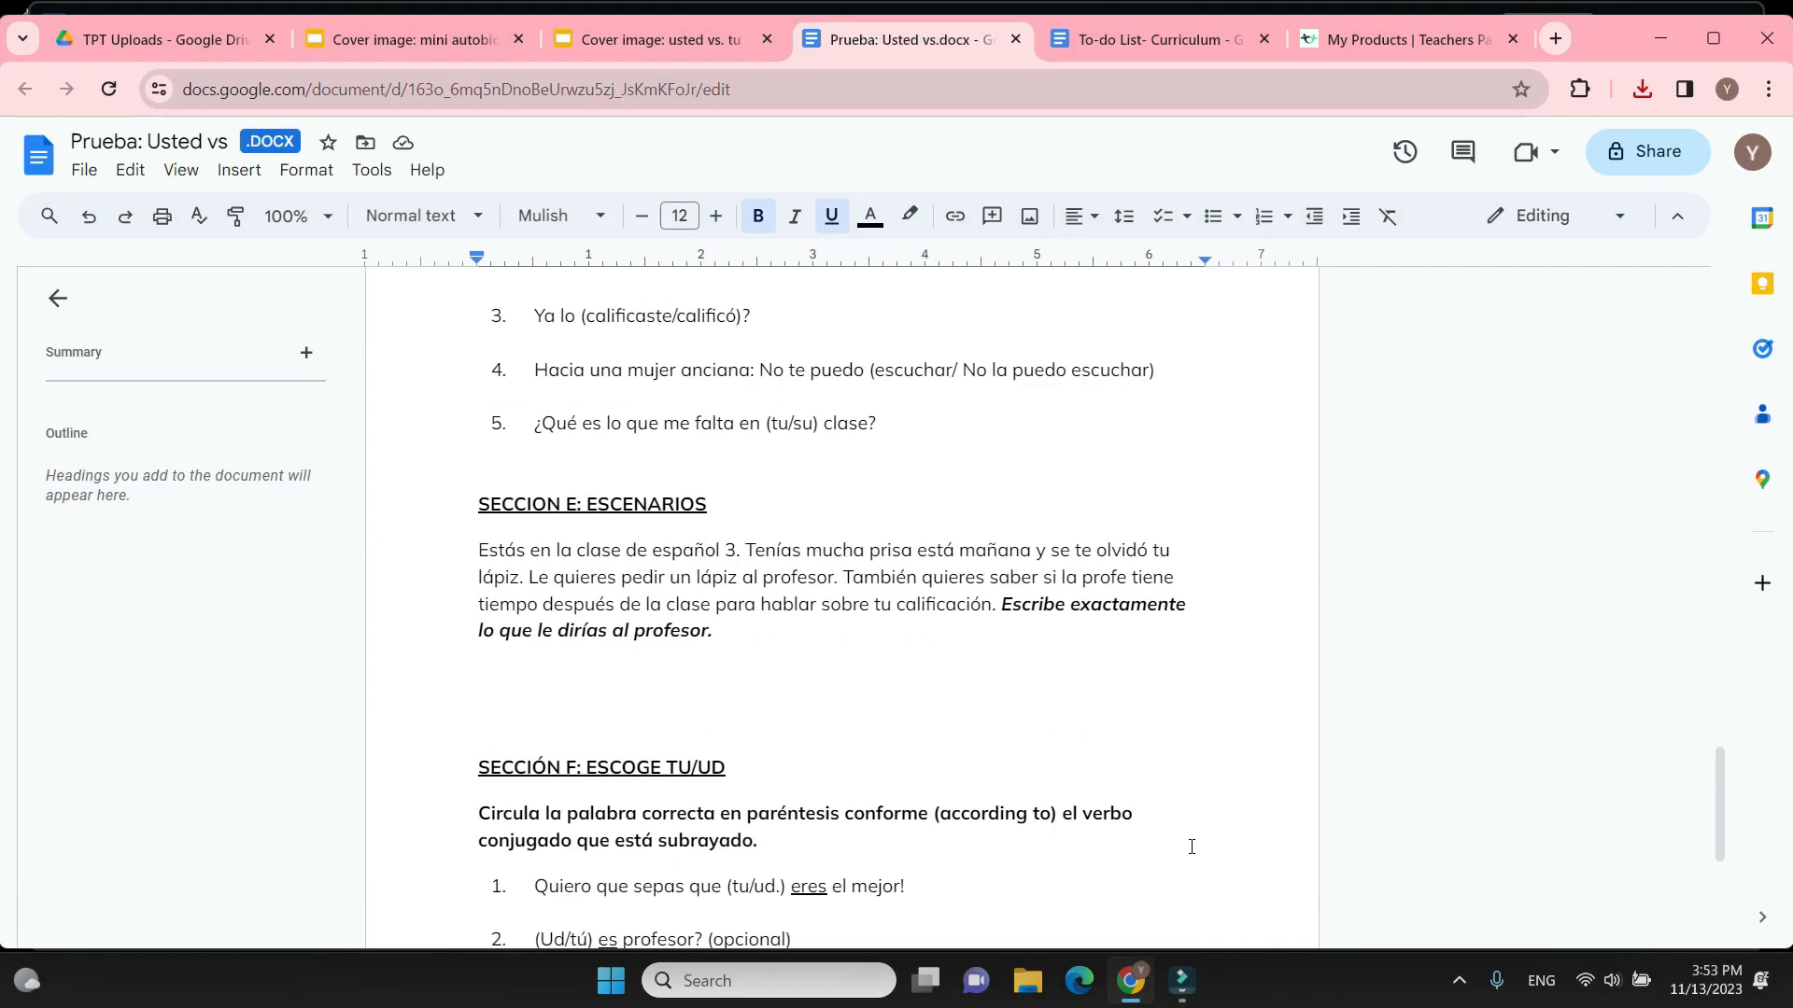
key("super+shift+s")
left_click_drag(461, 282, 1214, 948)
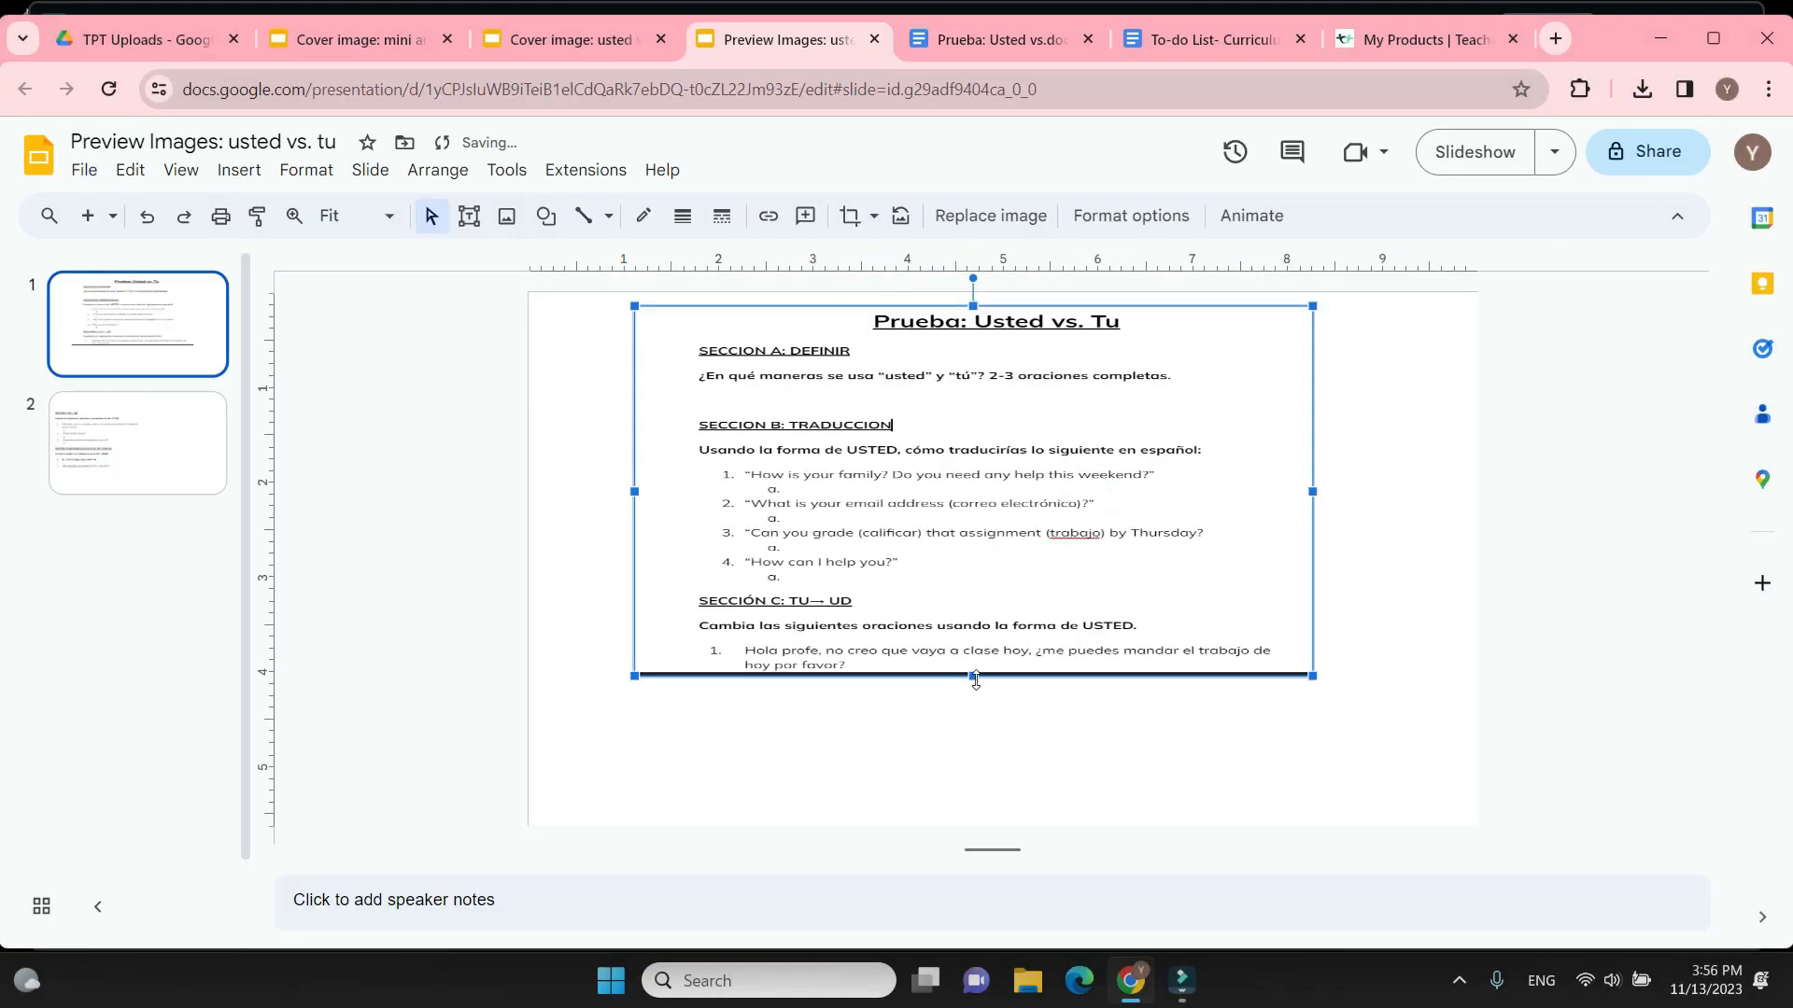
Stretch the quiz screenshot down to slide 1's lower edge and reposition the Sections C and D screenshot on slide 2
left_click_drag(974, 676, 1001, 827)
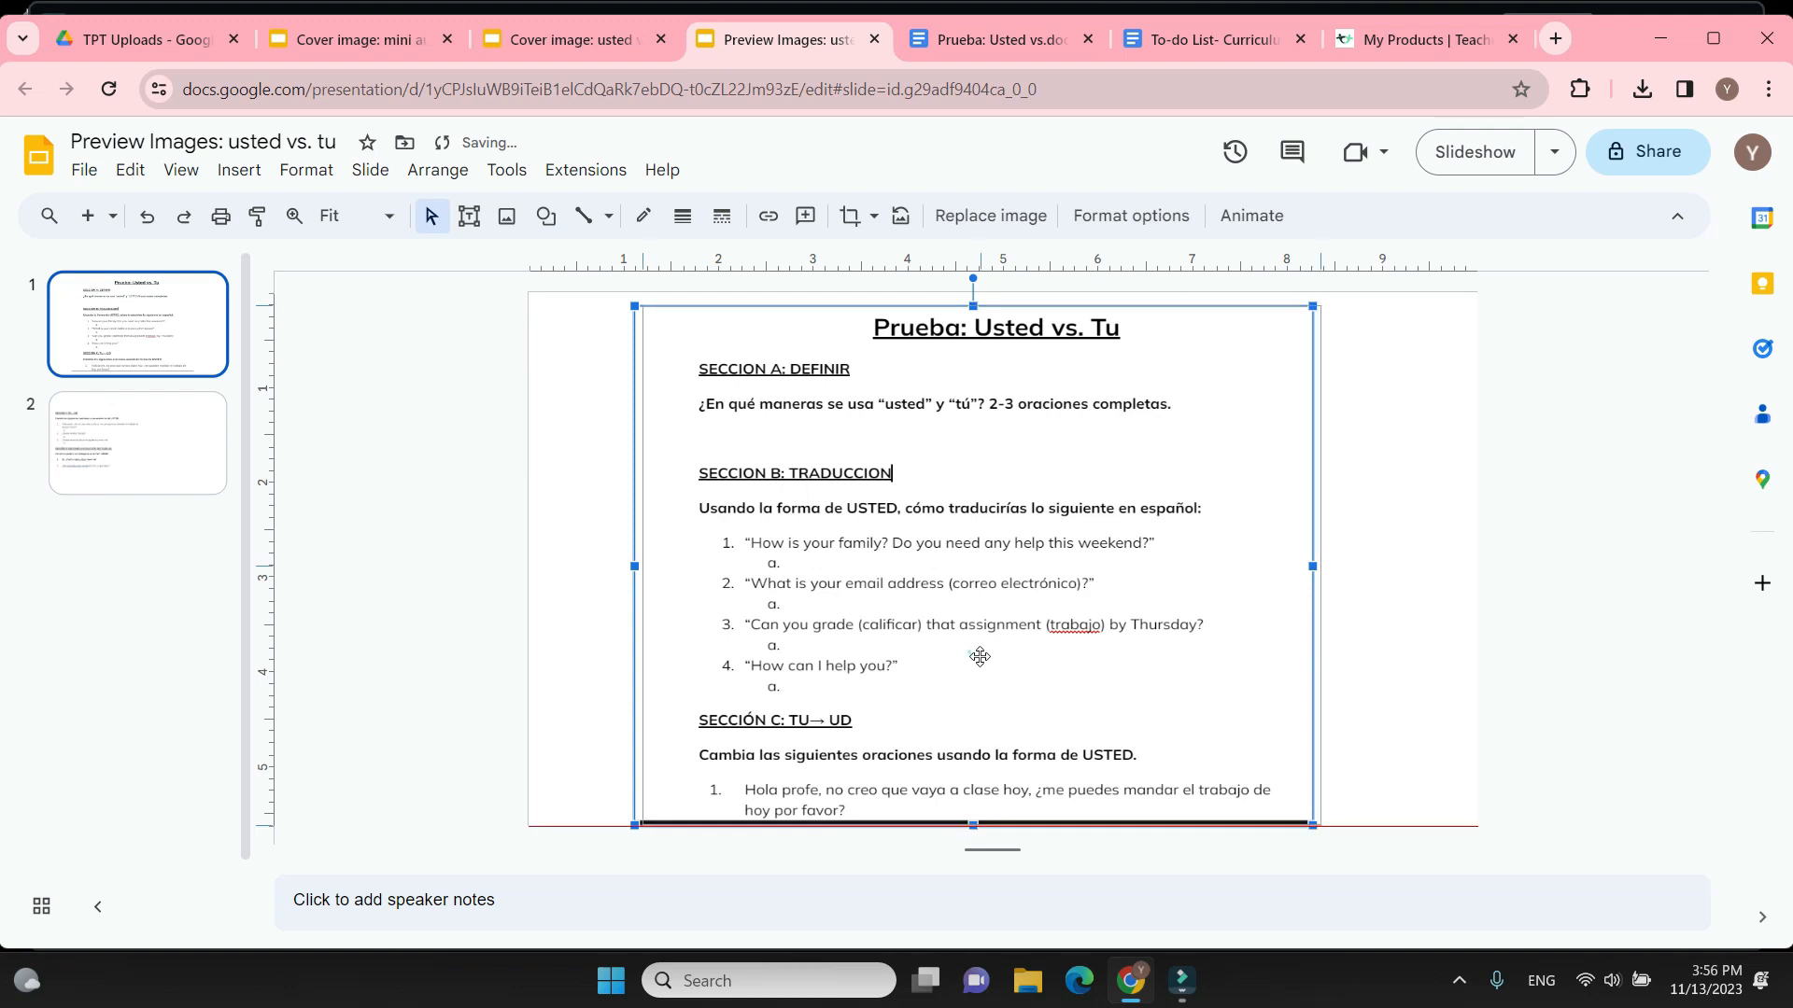
left_click(168, 414)
left_click_drag(669, 425, 778, 380)
mouse_move(1122, 701)
left_mouse_down()
mouse_move(1304, 761)
mouse_move(1121, 663)
mouse_move(1131, 675)
left_mouse_up()
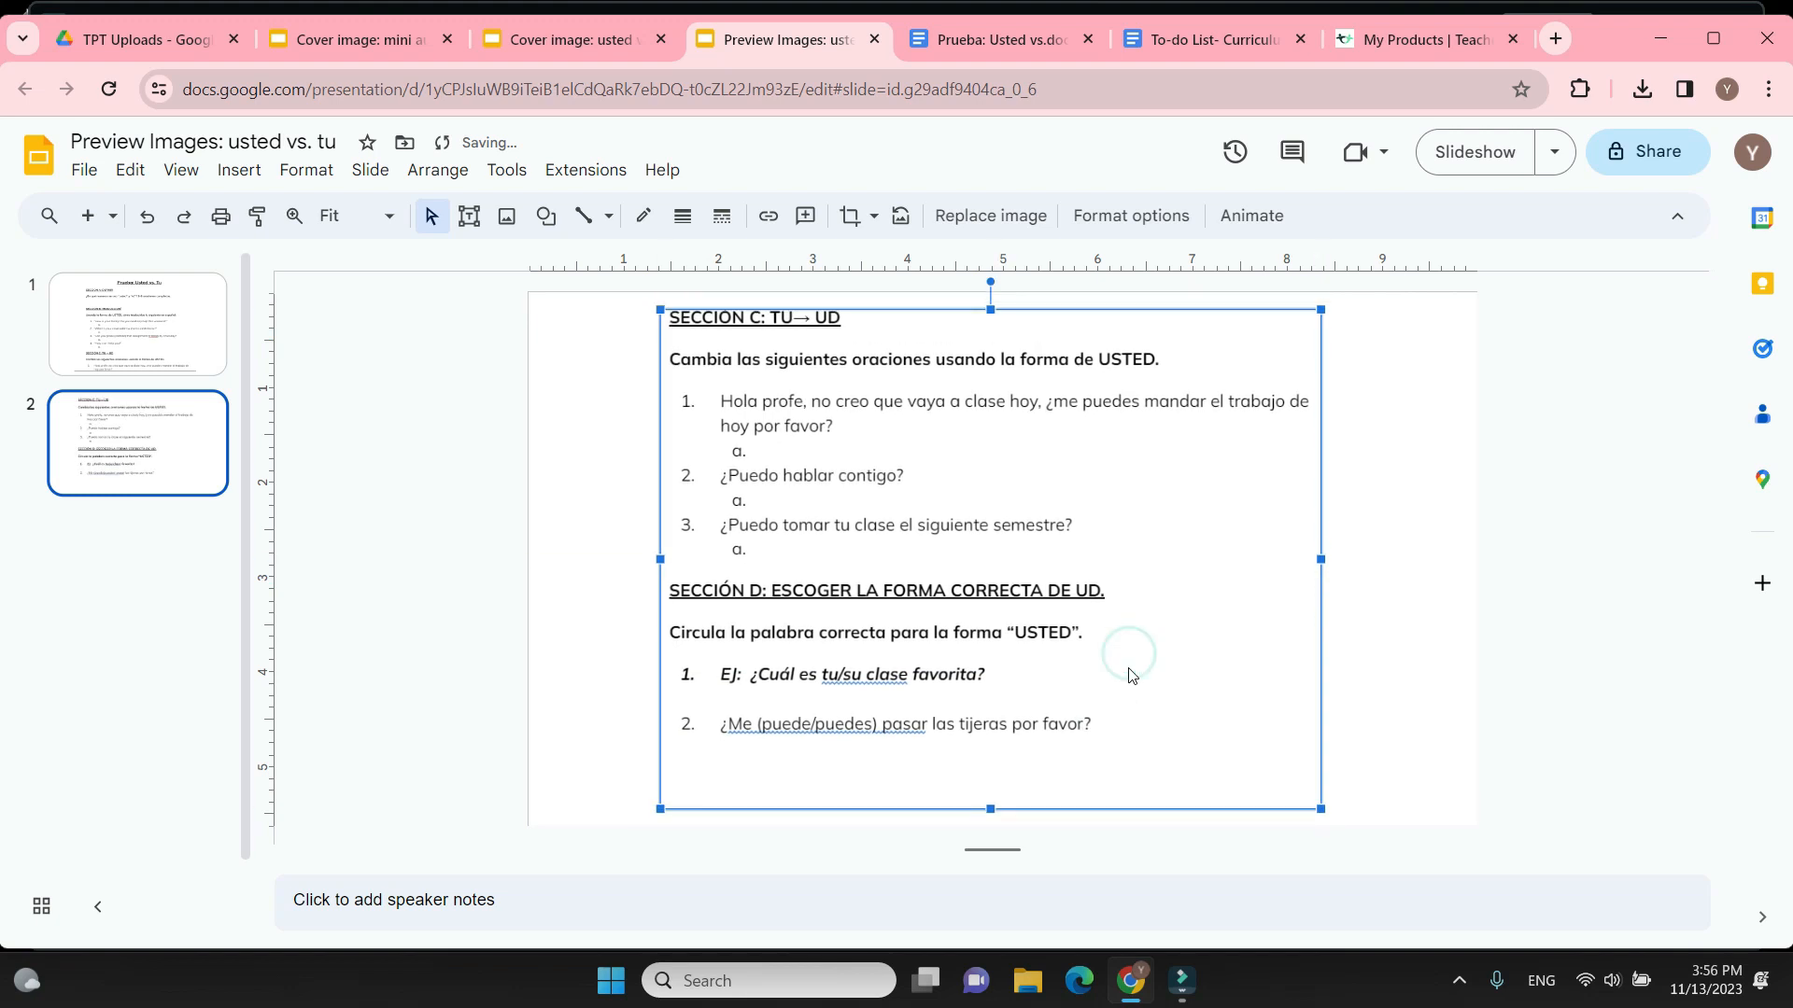
left_click(210, 343)
left_click(219, 463)
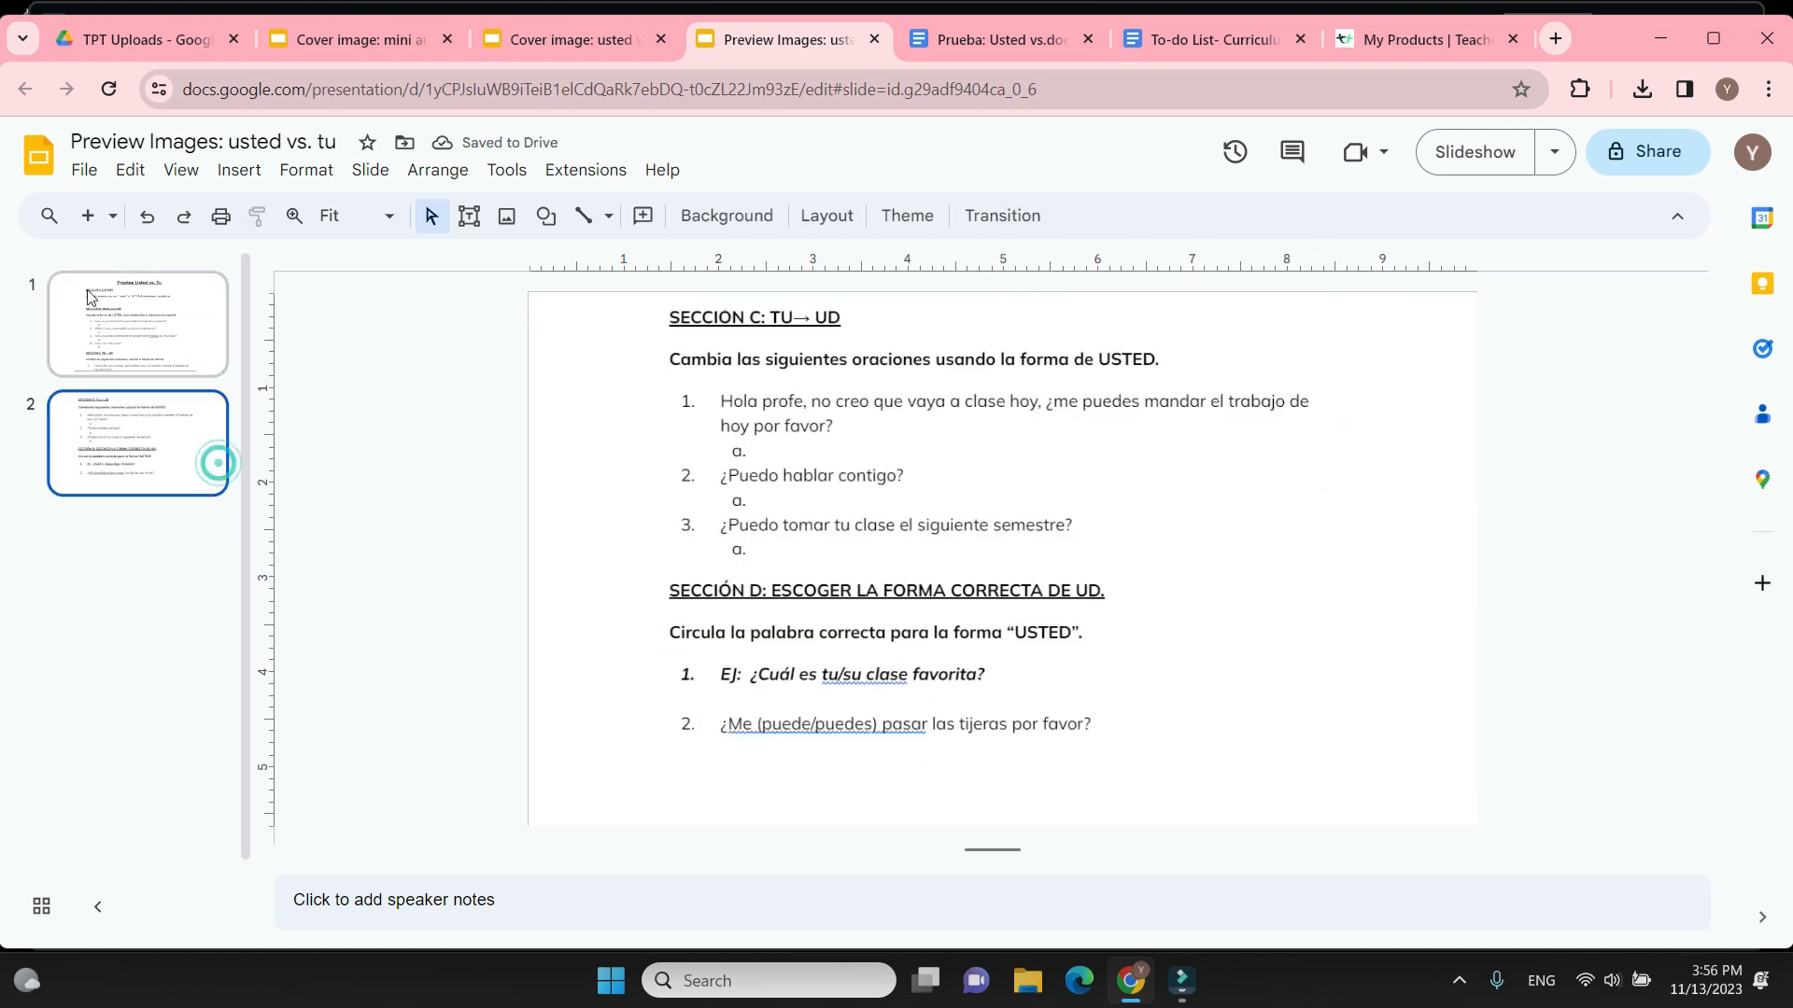
Add a third slide and insert the screenshot of quiz Sections E and F from the computer
left_click(88, 216)
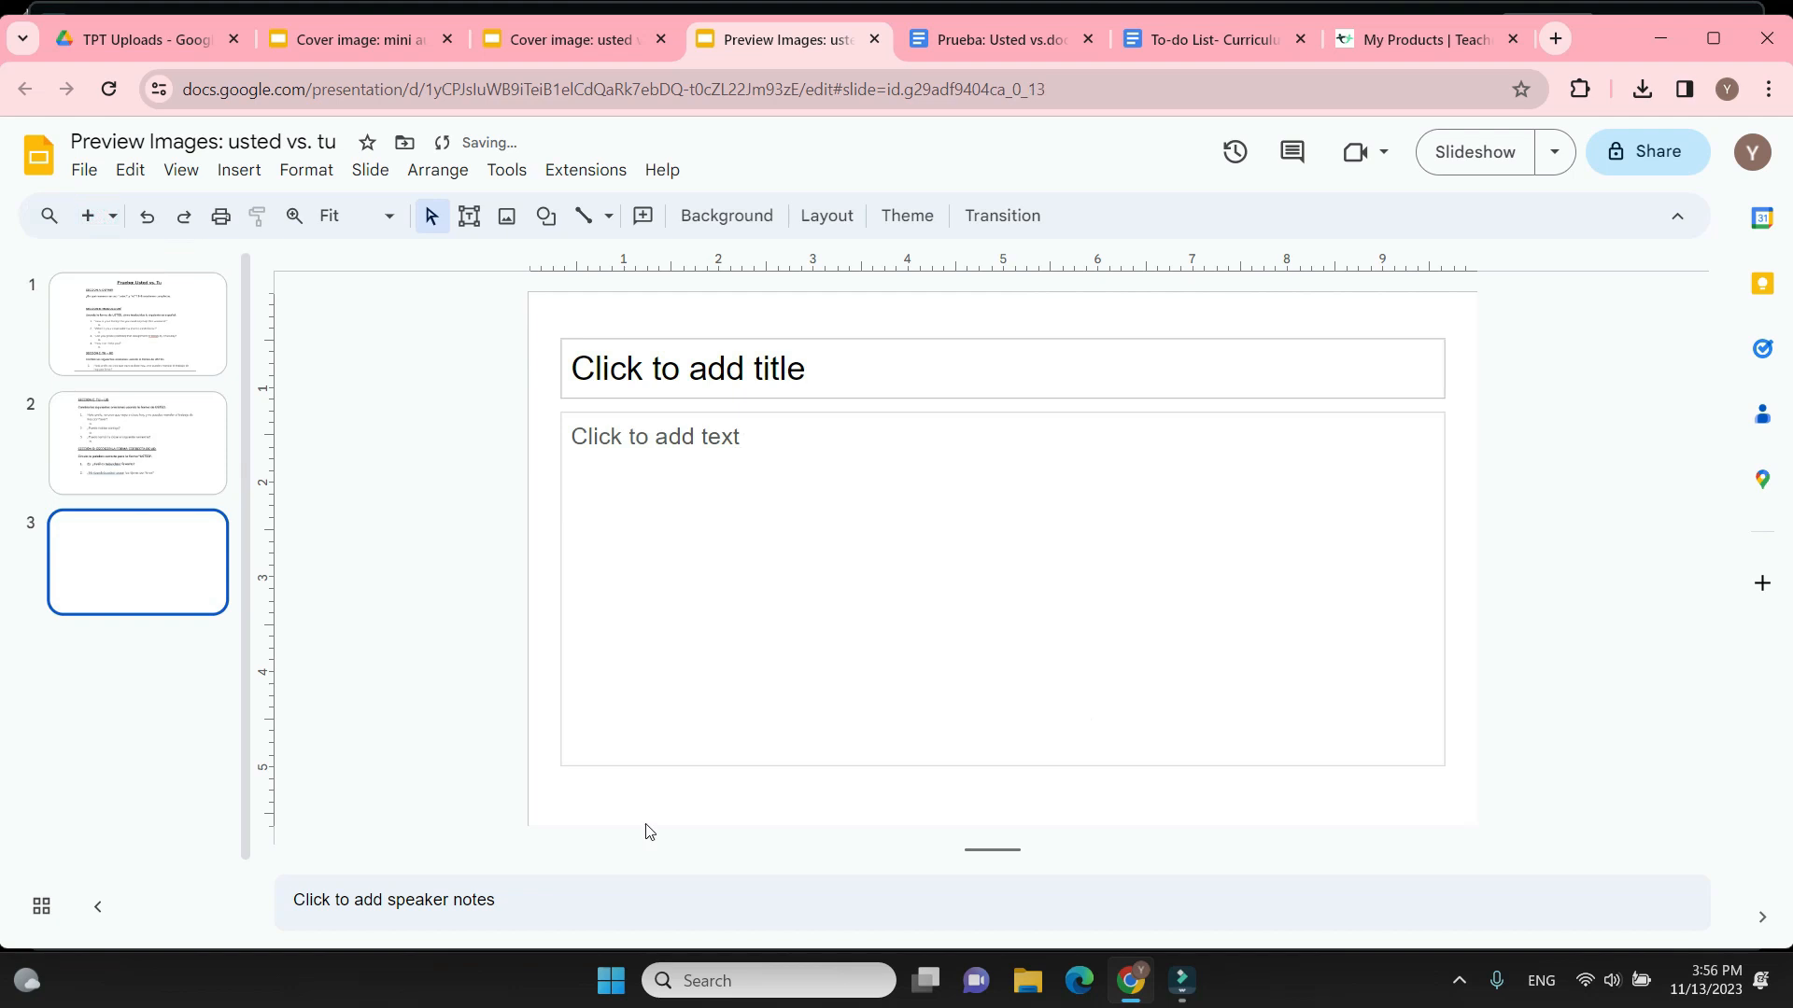
left_click(84, 169)
mouse_move(238, 169)
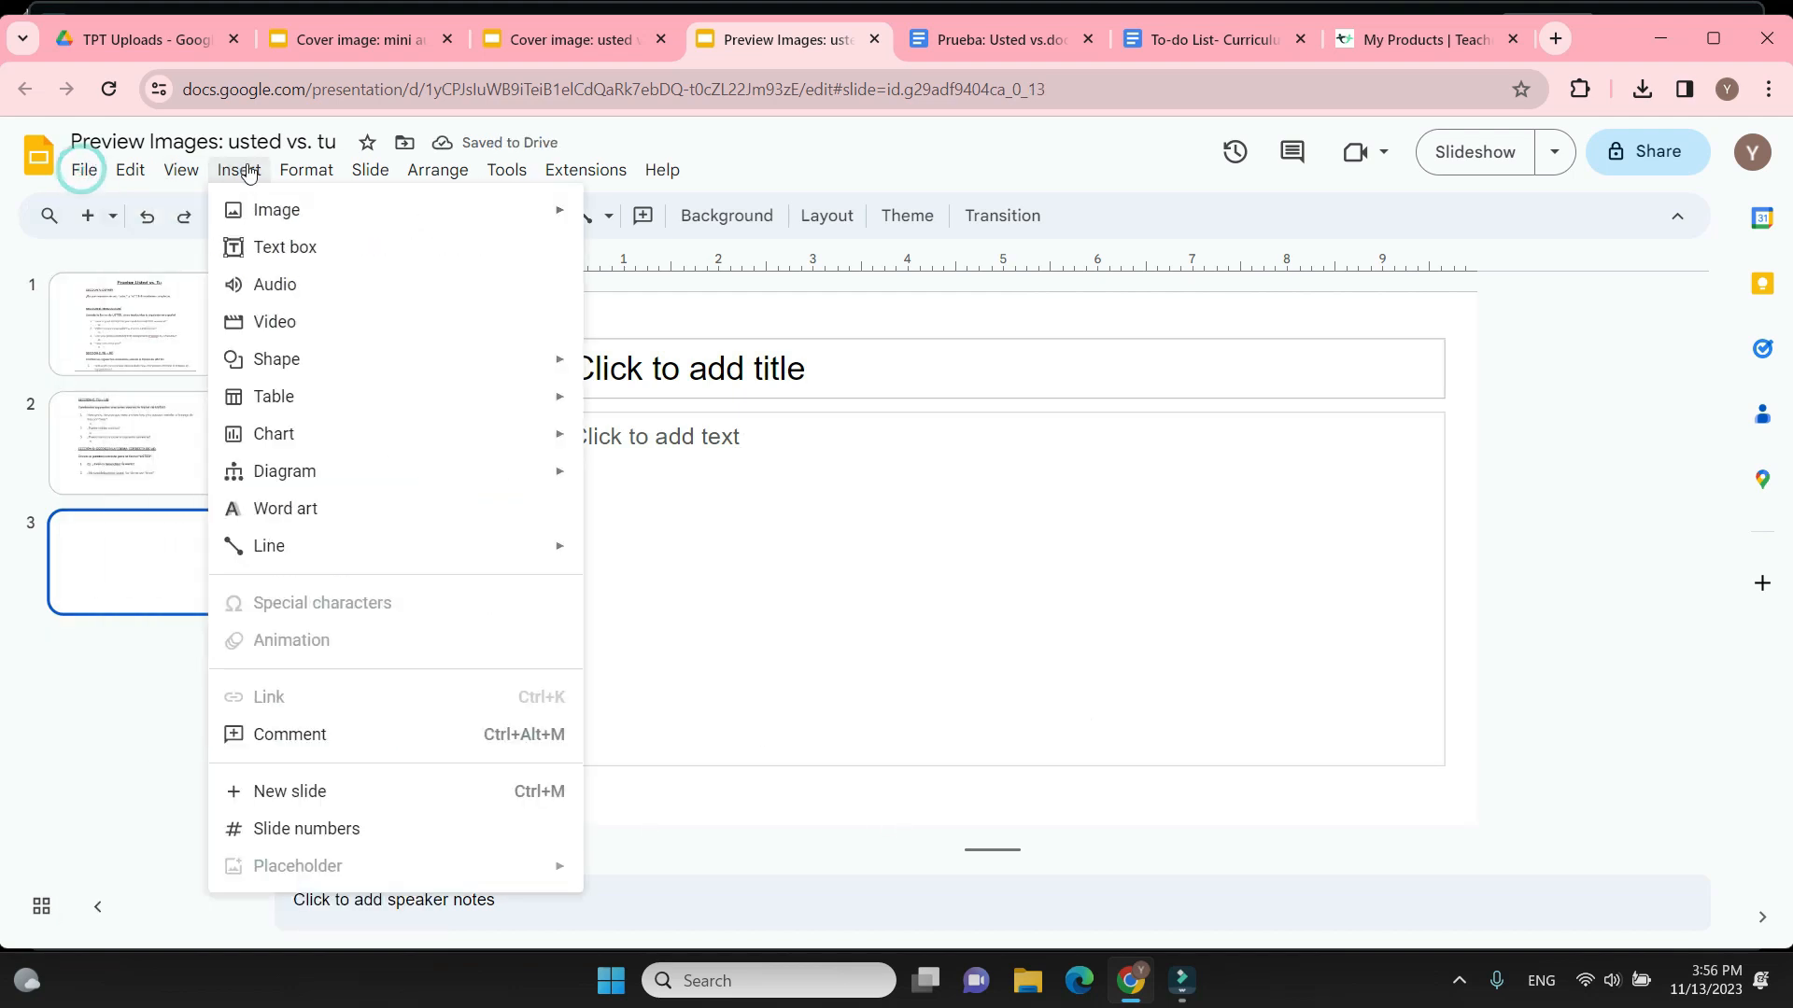
mouse_move(279, 215)
left_click(781, 217)
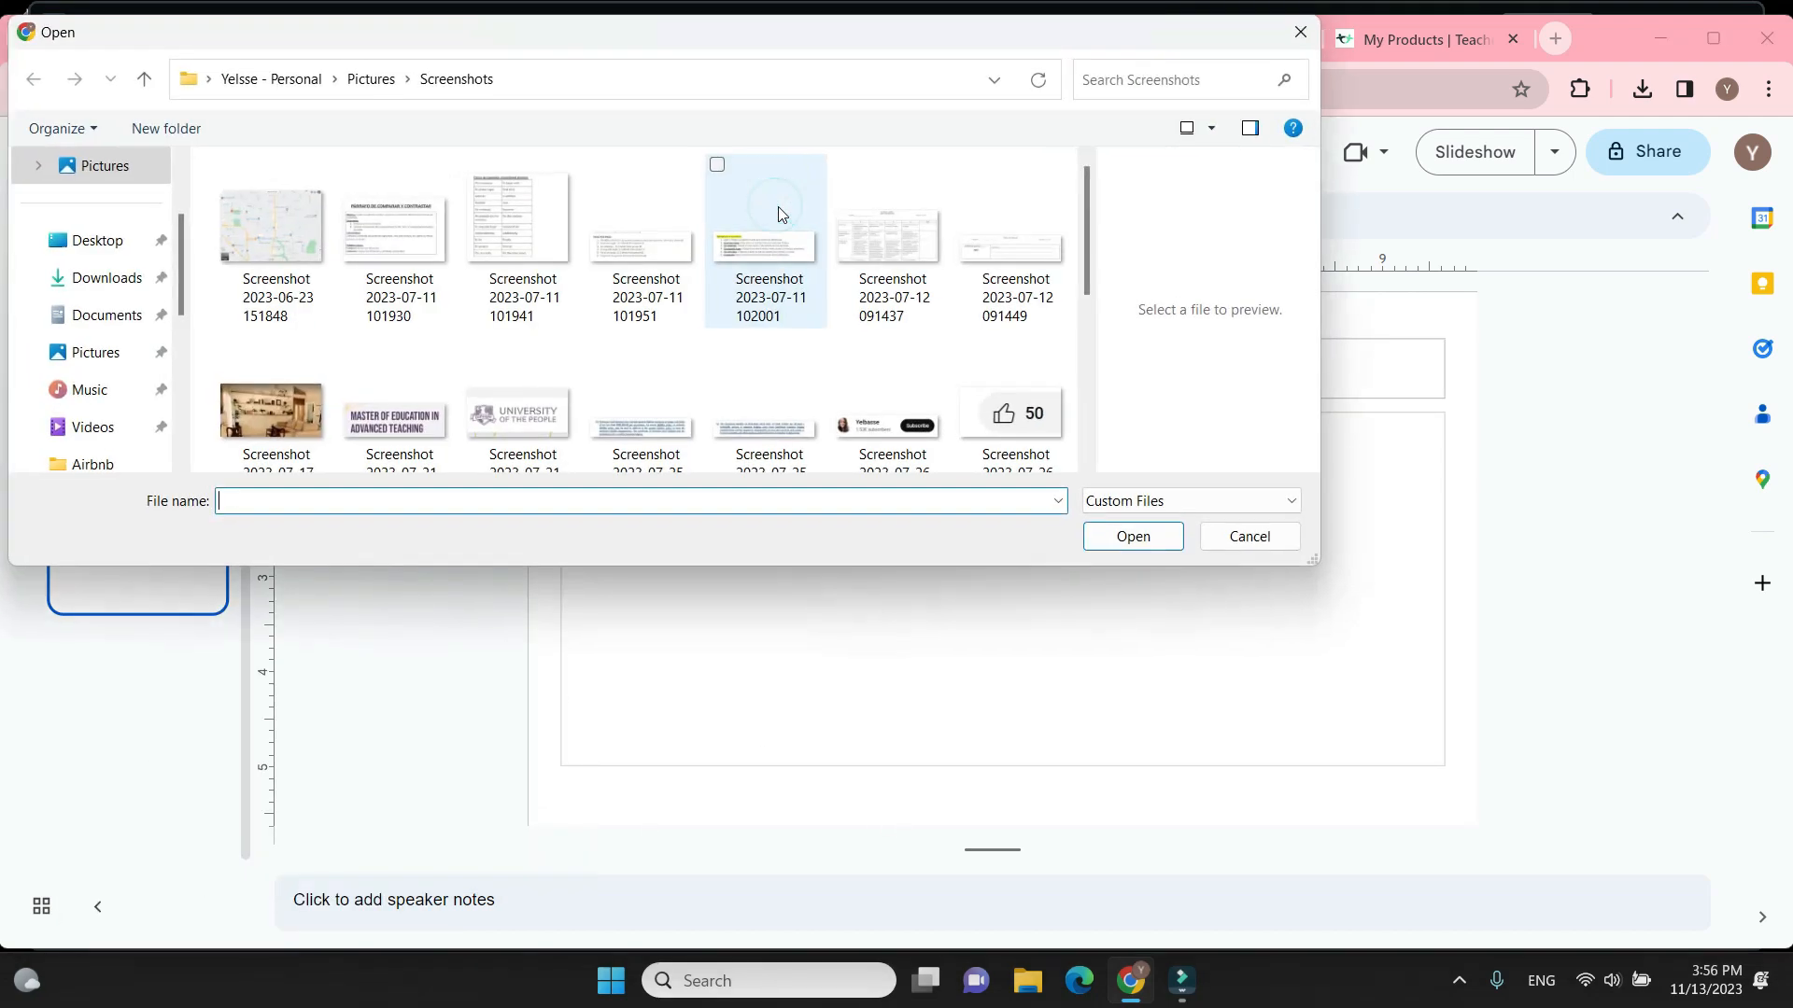
left_click_drag(1088, 204, 1134, 495)
left_click(592, 422)
left_click(1130, 535)
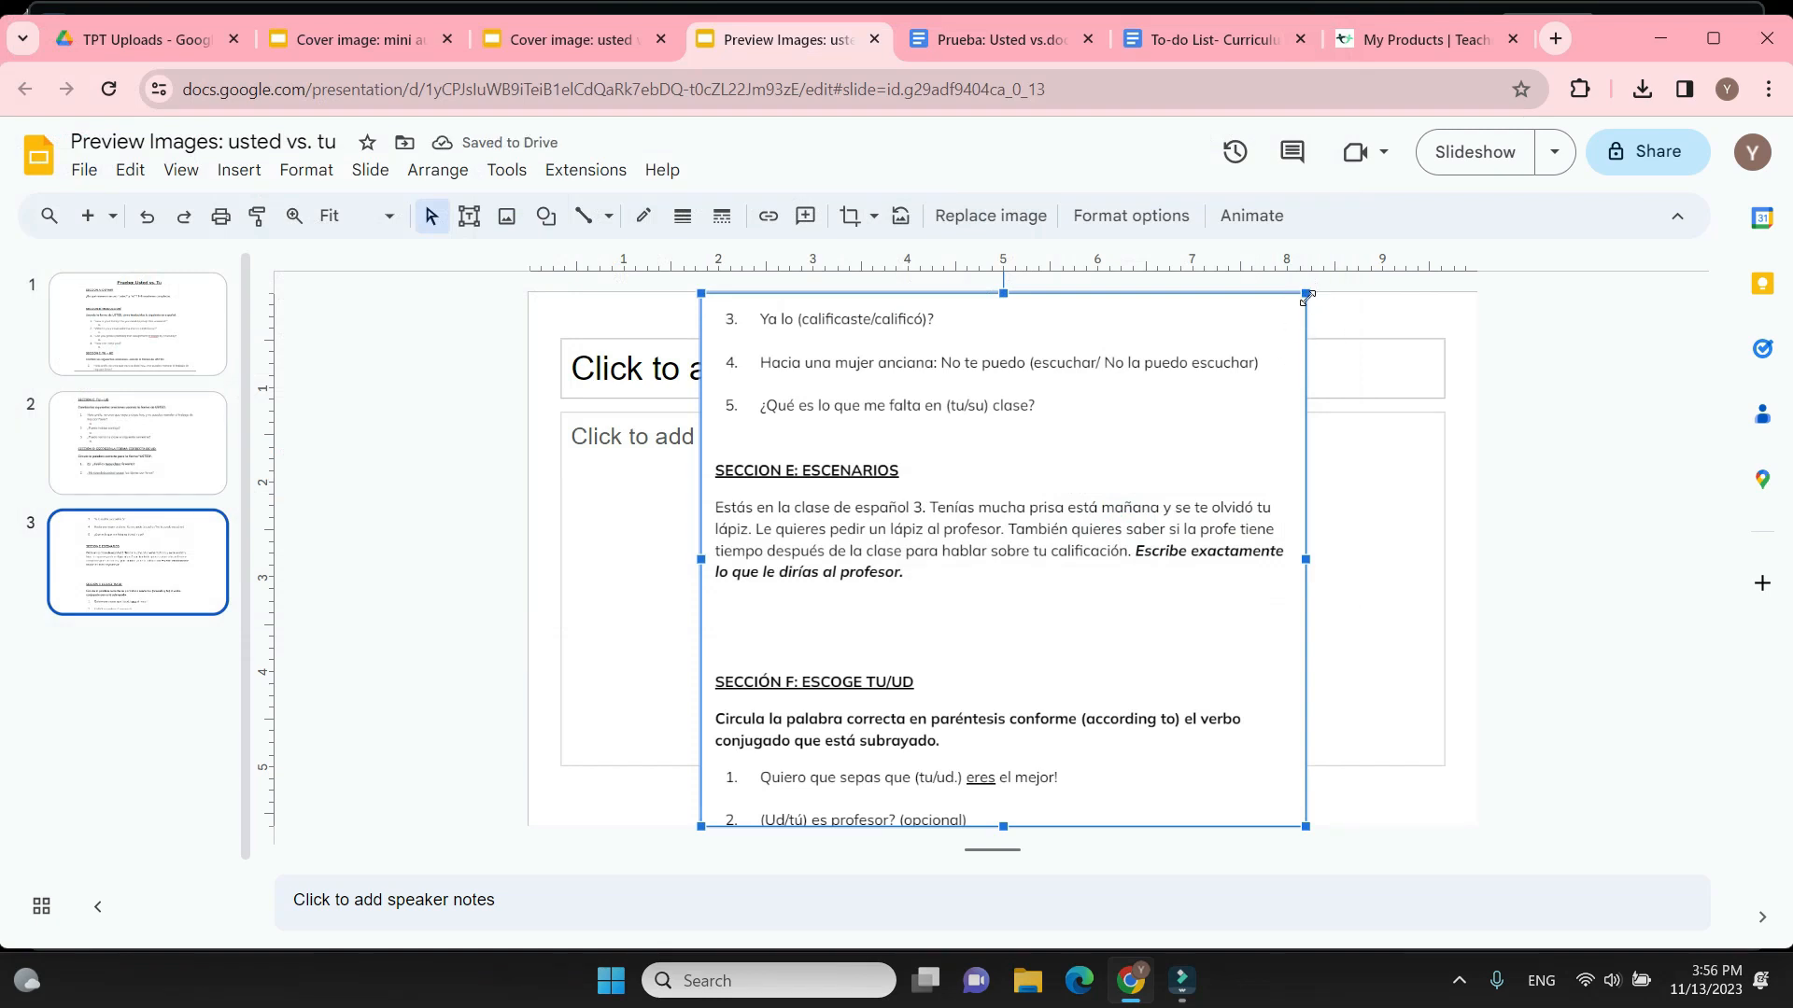
Move the new screenshot aside and delete the empty title and text placeholders on slide 3
left_click_drag(1177, 353, 704, 451)
mouse_move(1379, 334)
left_mouse_down()
mouse_move(1413, 657)
mouse_move(1374, 352)
left_mouse_up()
key("Delete")
left_click(1398, 555)
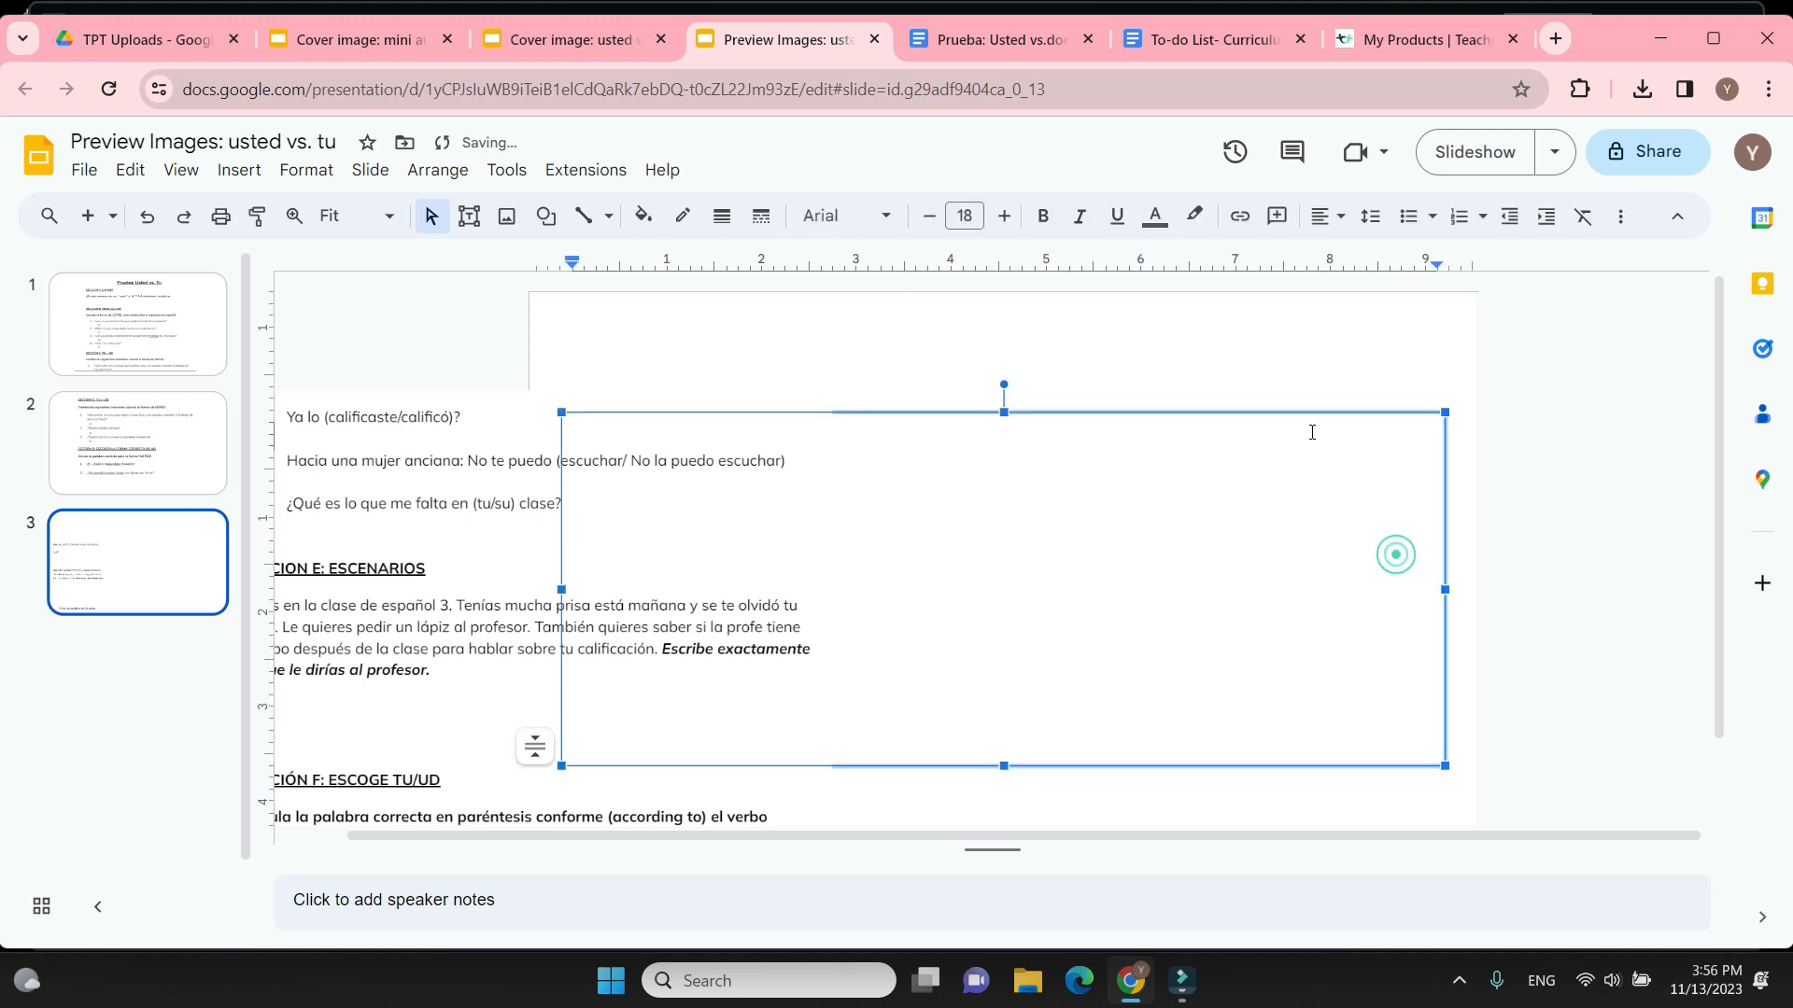
left_click(1315, 416)
key("Delete")
Move the screenshot back onto slide 3 at full slide height and widen it on both sides
left_click_drag(493, 564, 993, 470)
left_click(1524, 570)
left_click(1178, 573)
left_click_drag(1332, 559, 1373, 559)
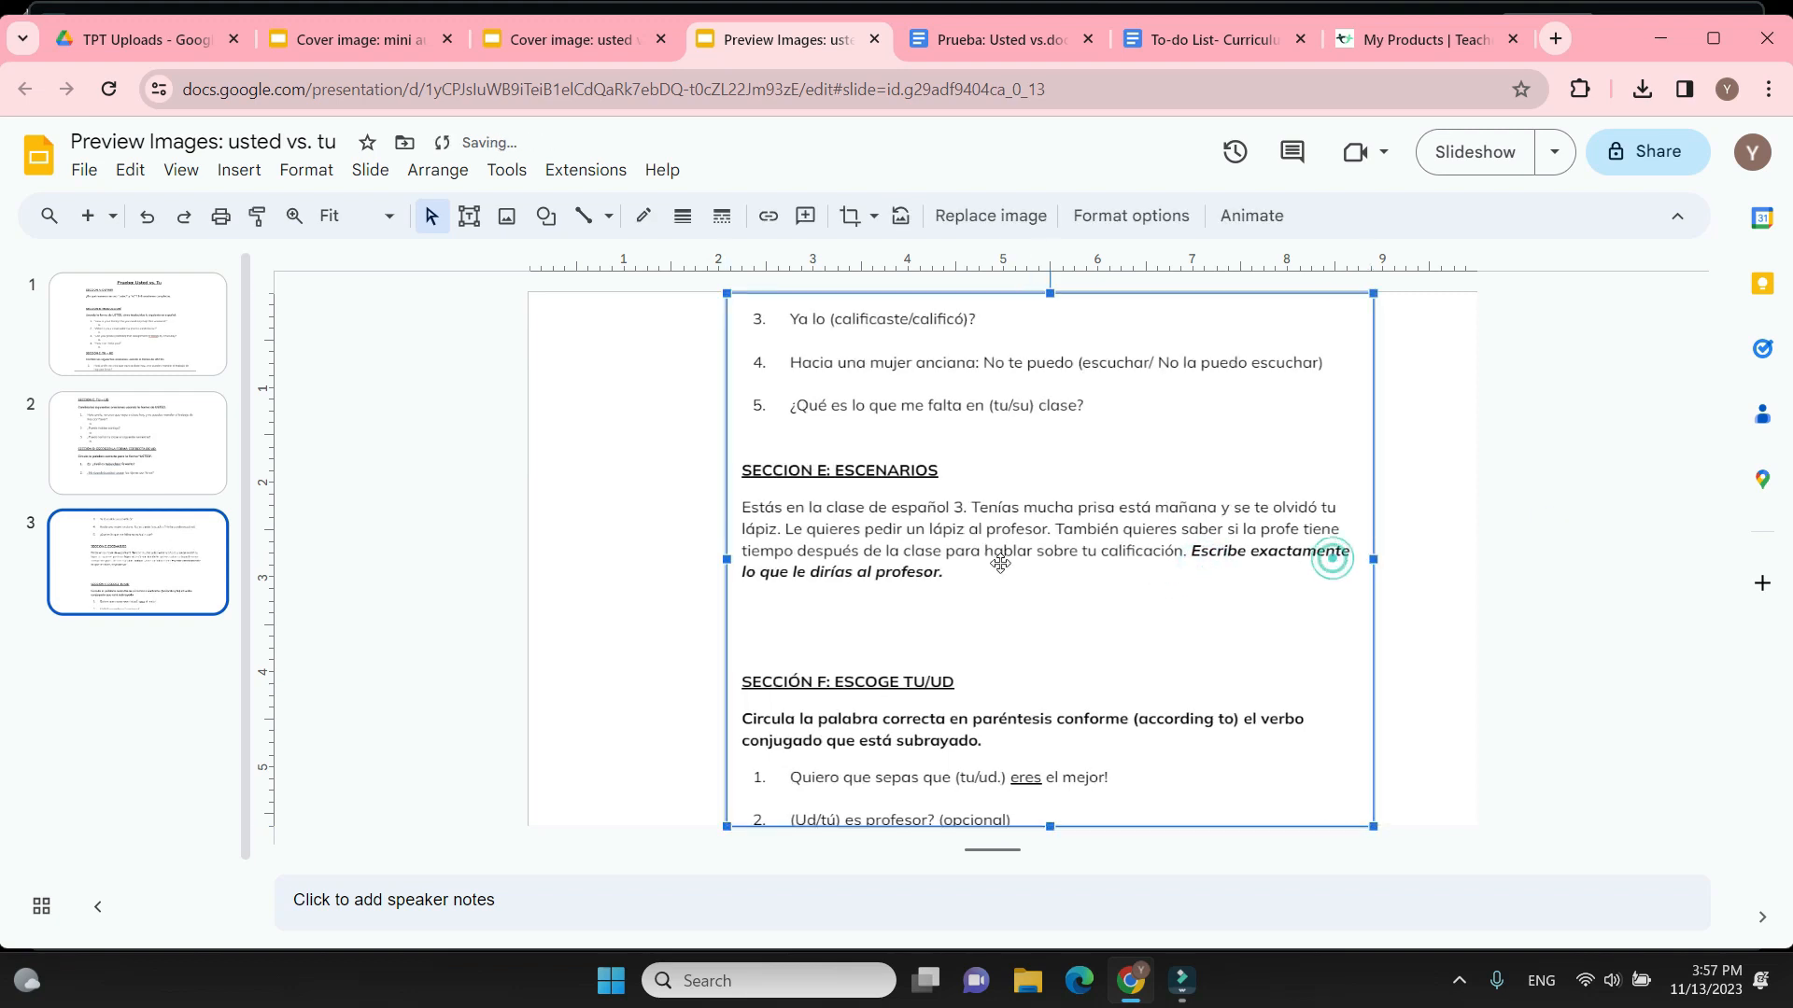
left_click_drag(727, 559, 674, 560)
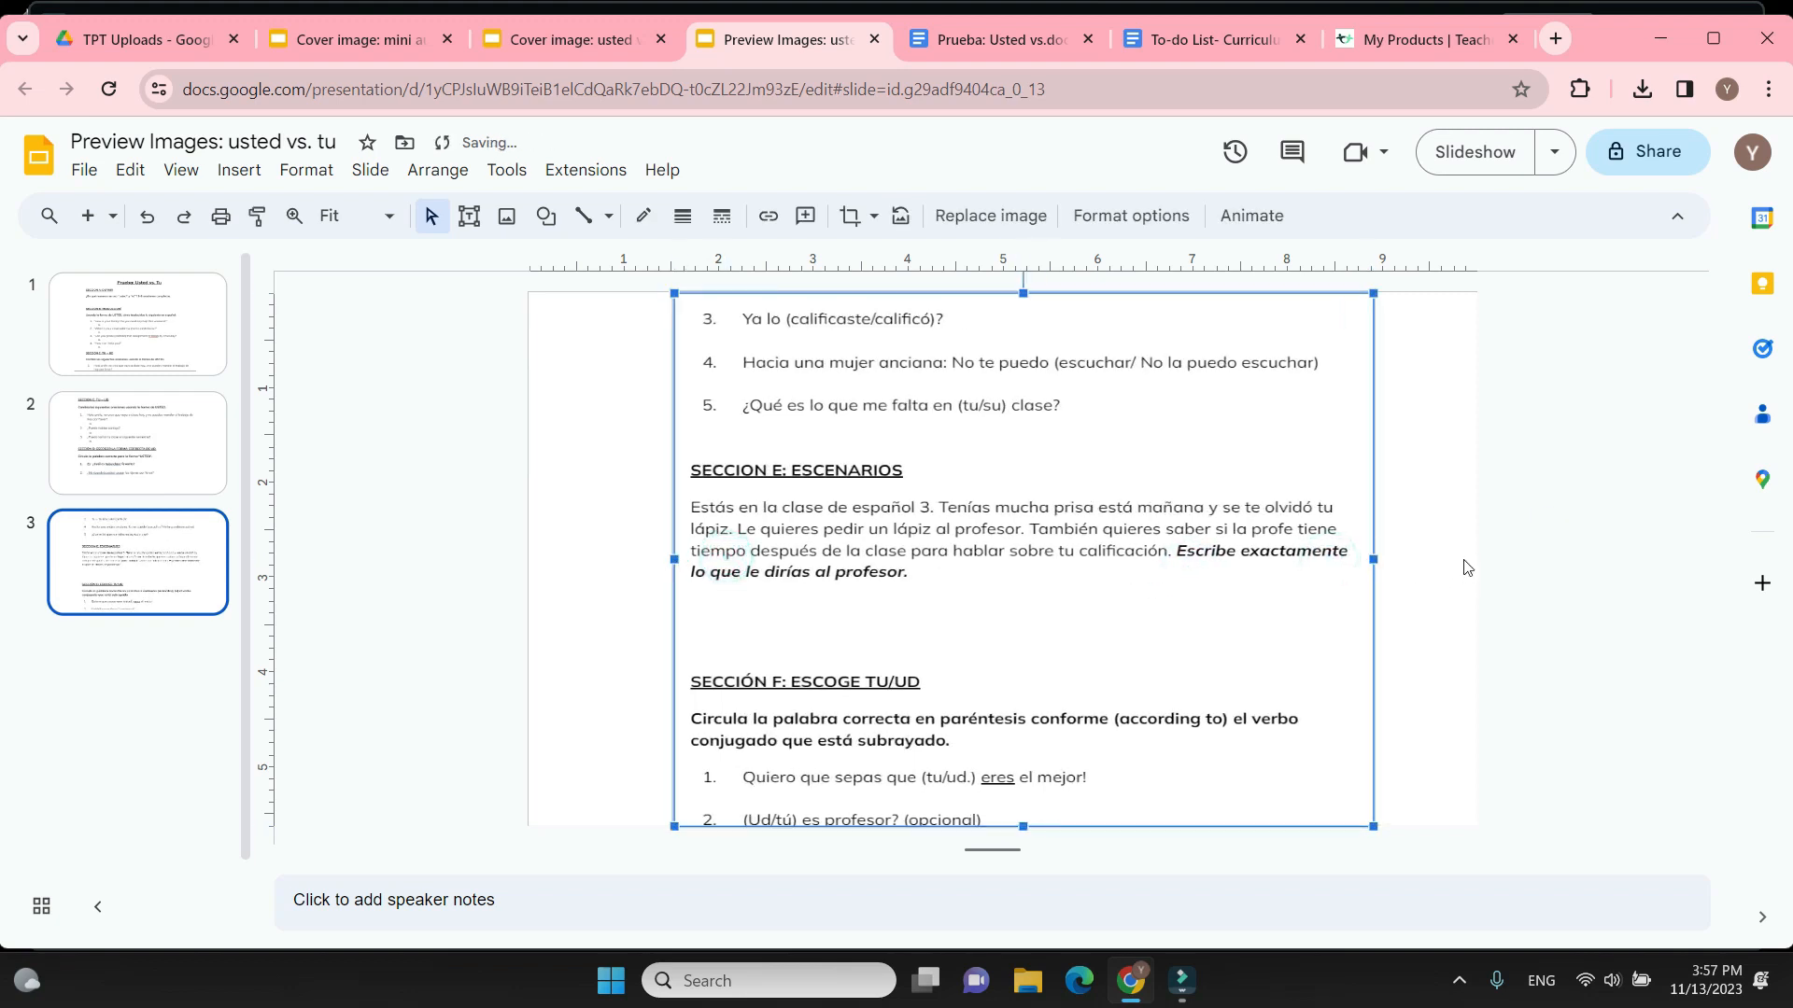
left_click(1494, 534)
Add a wide text box reading "PREVIEW" across the middle of slide 1's quiz screenshot and set its font size to 40
left_click(159, 297)
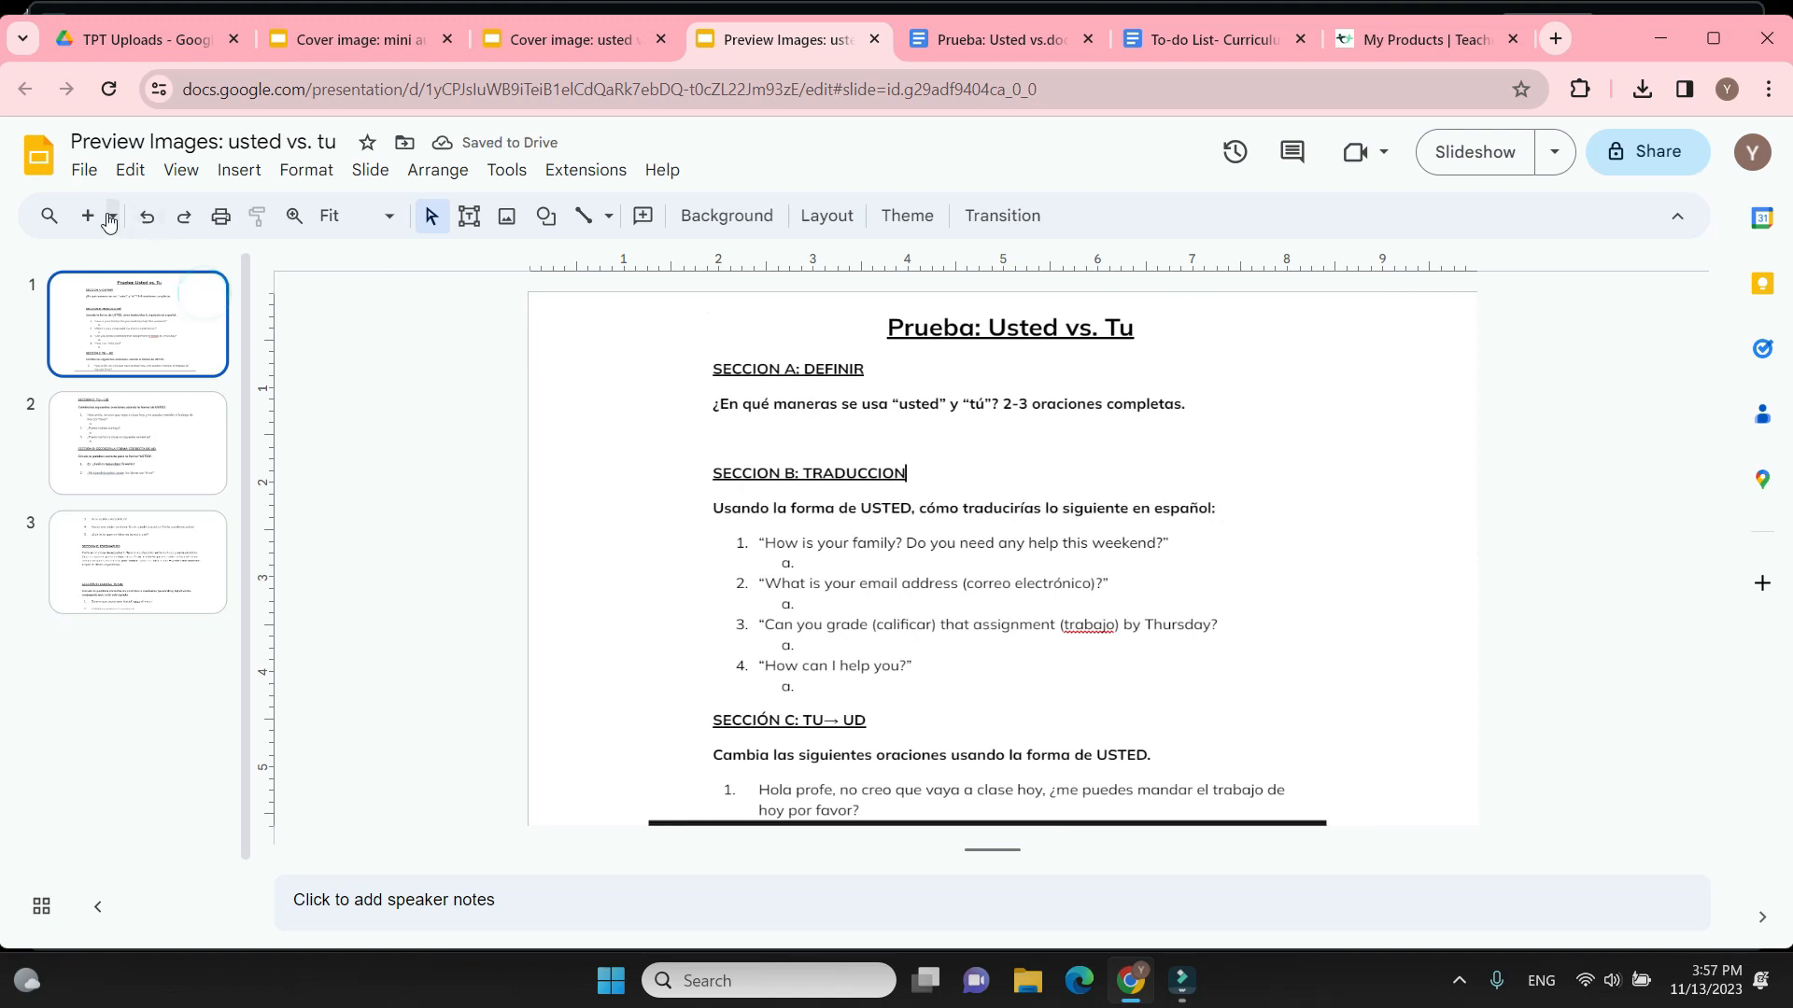
left_click(1555, 40)
left_click(1364, 89)
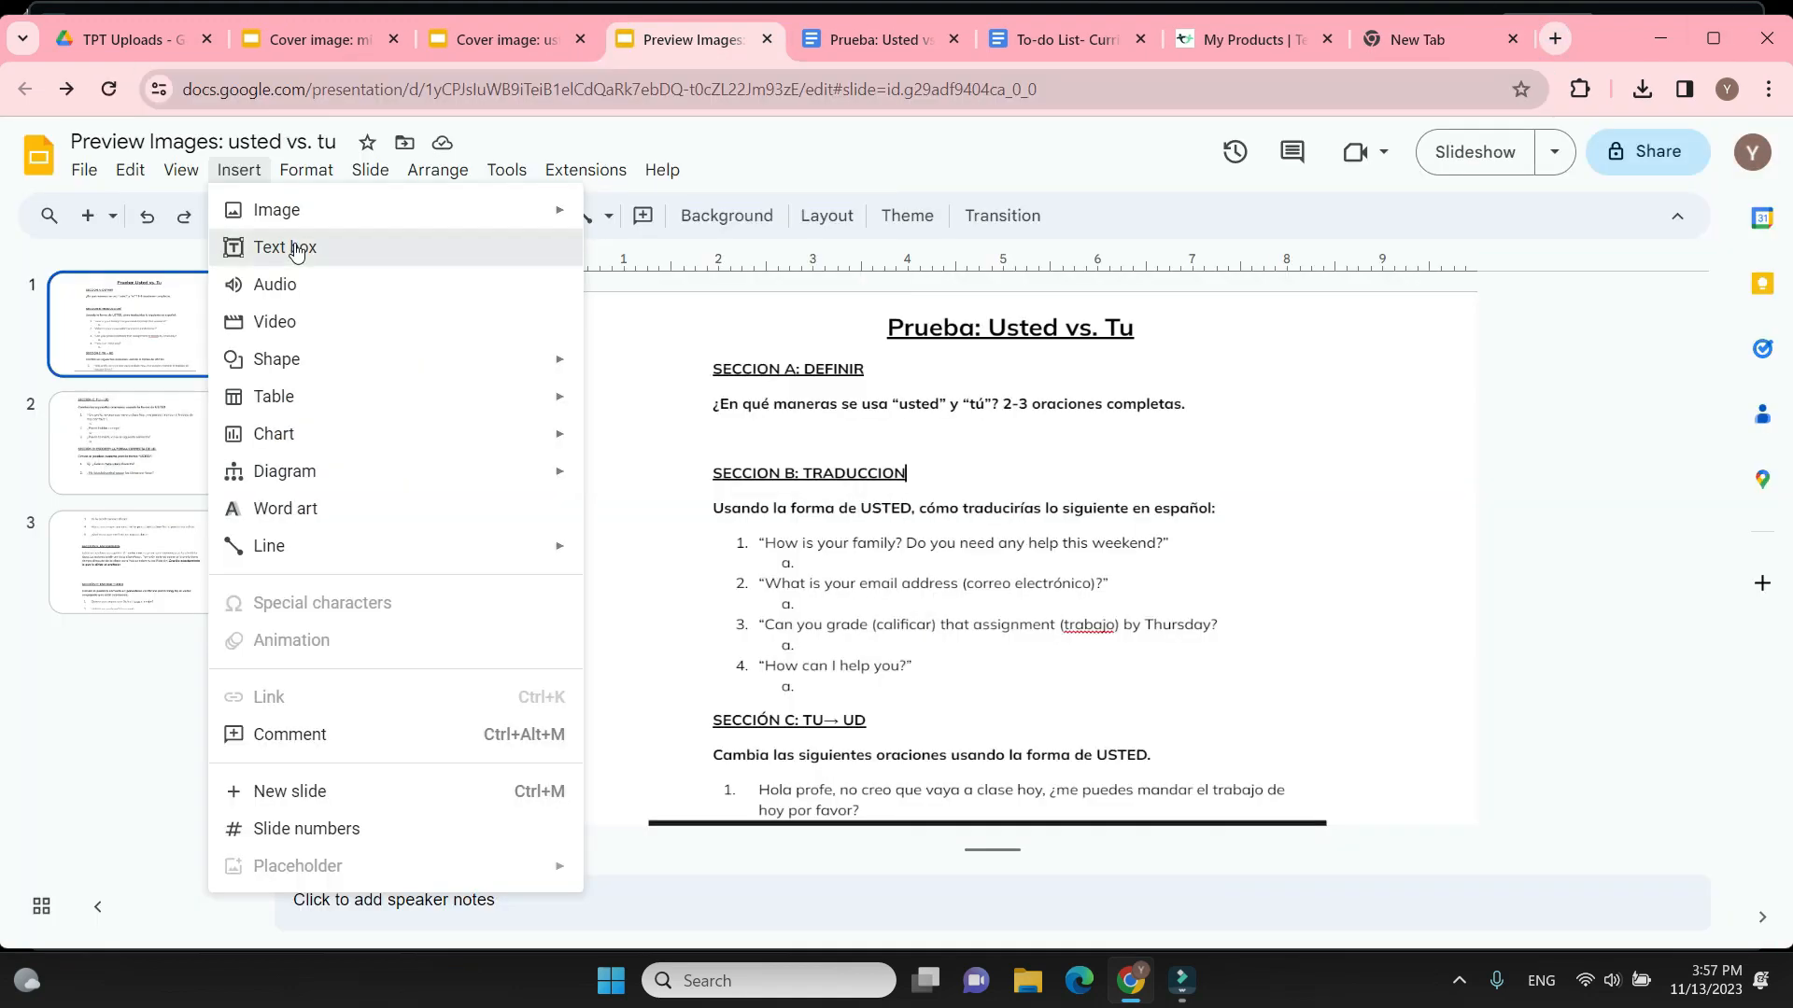
left_click(291, 245)
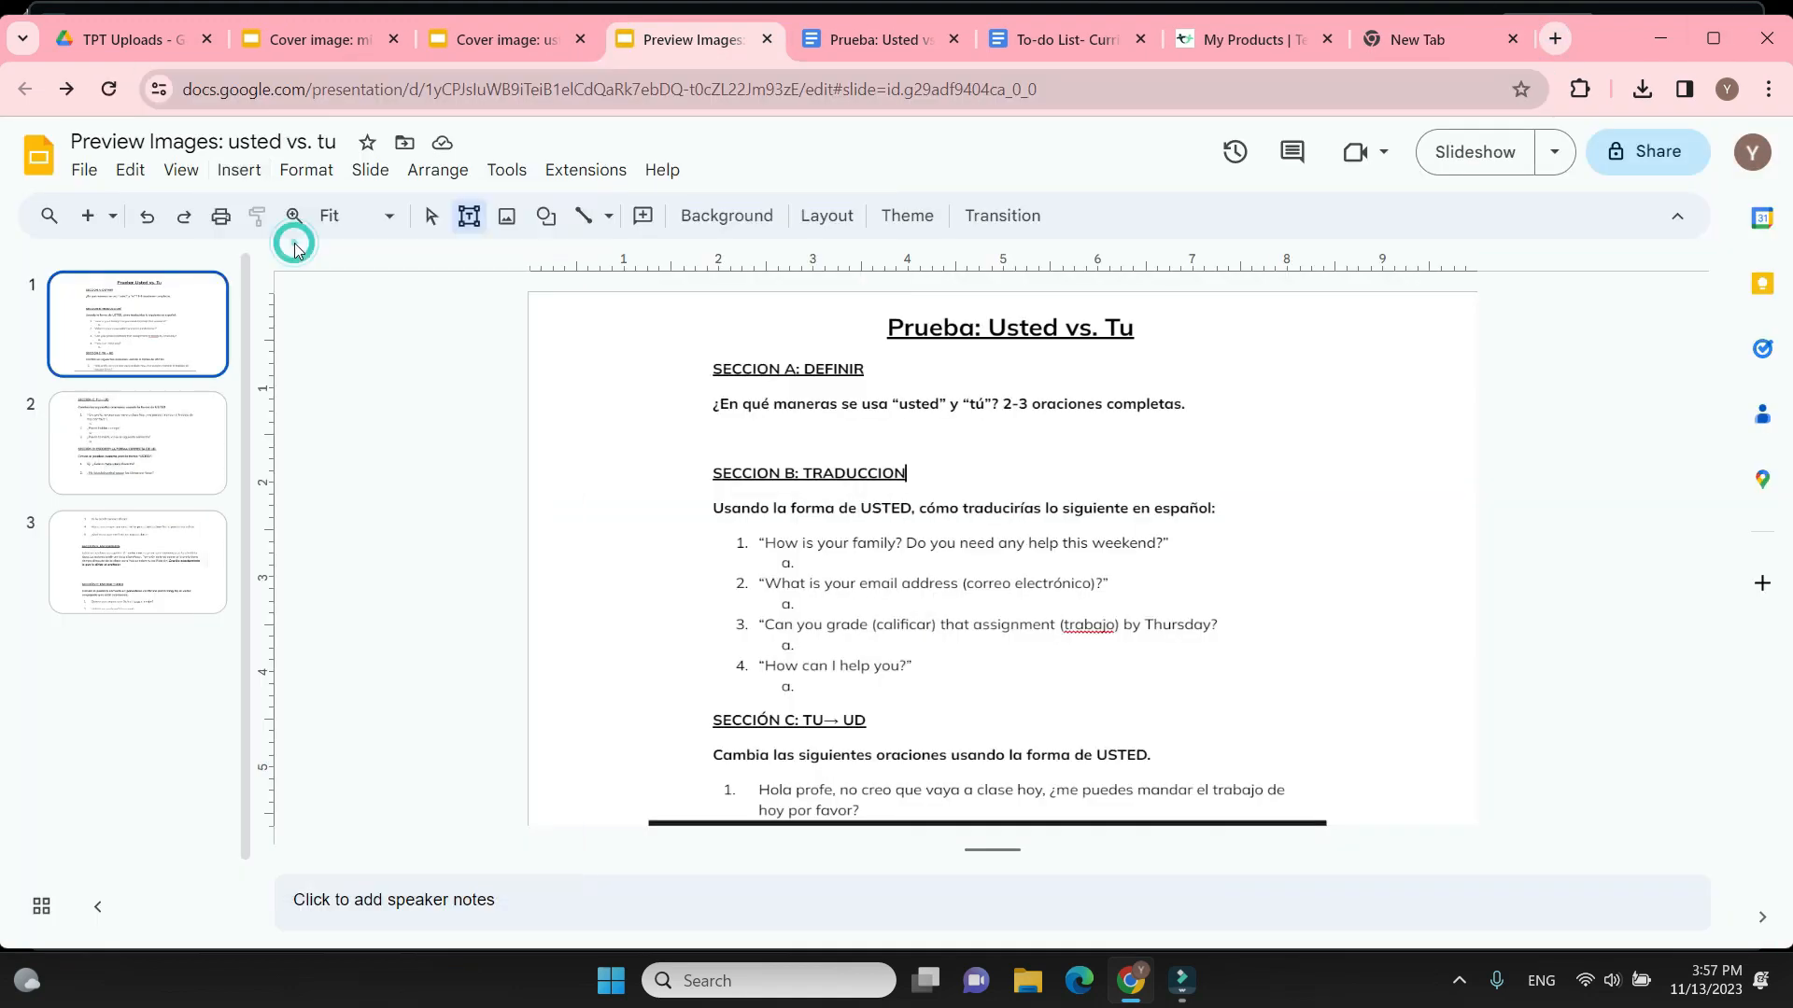
left_click_drag(599, 417, 1439, 638)
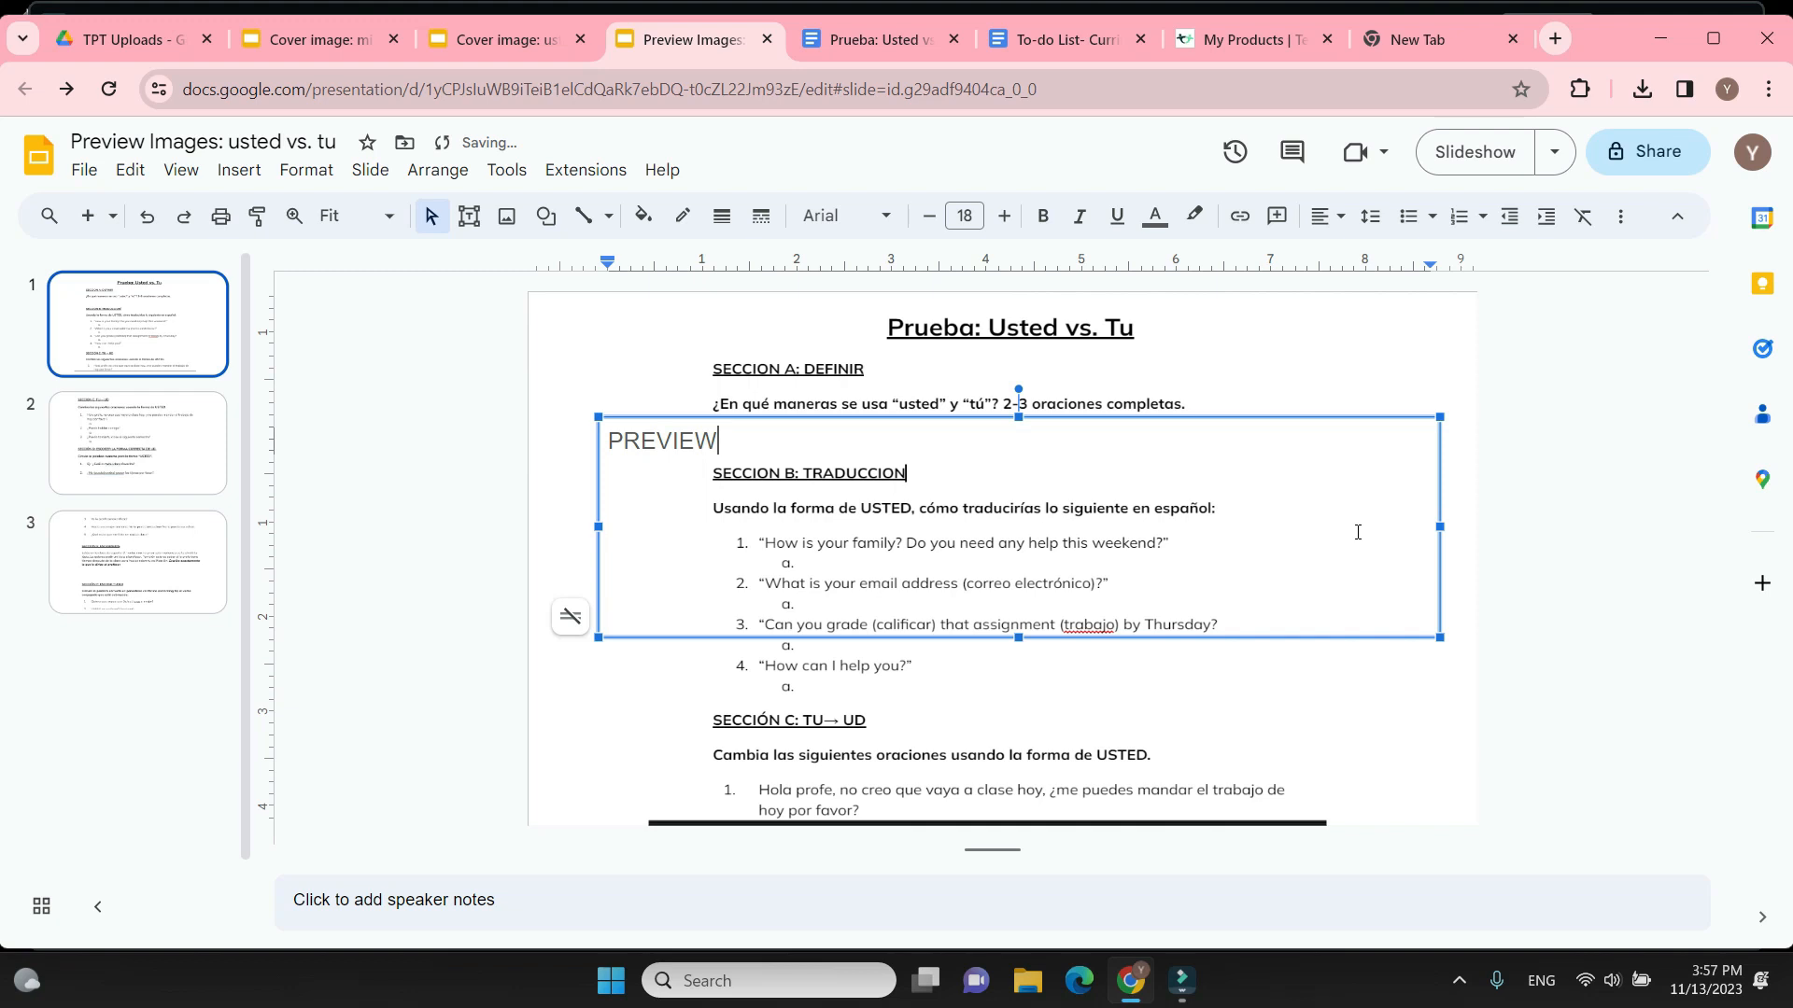
double_click(658, 437)
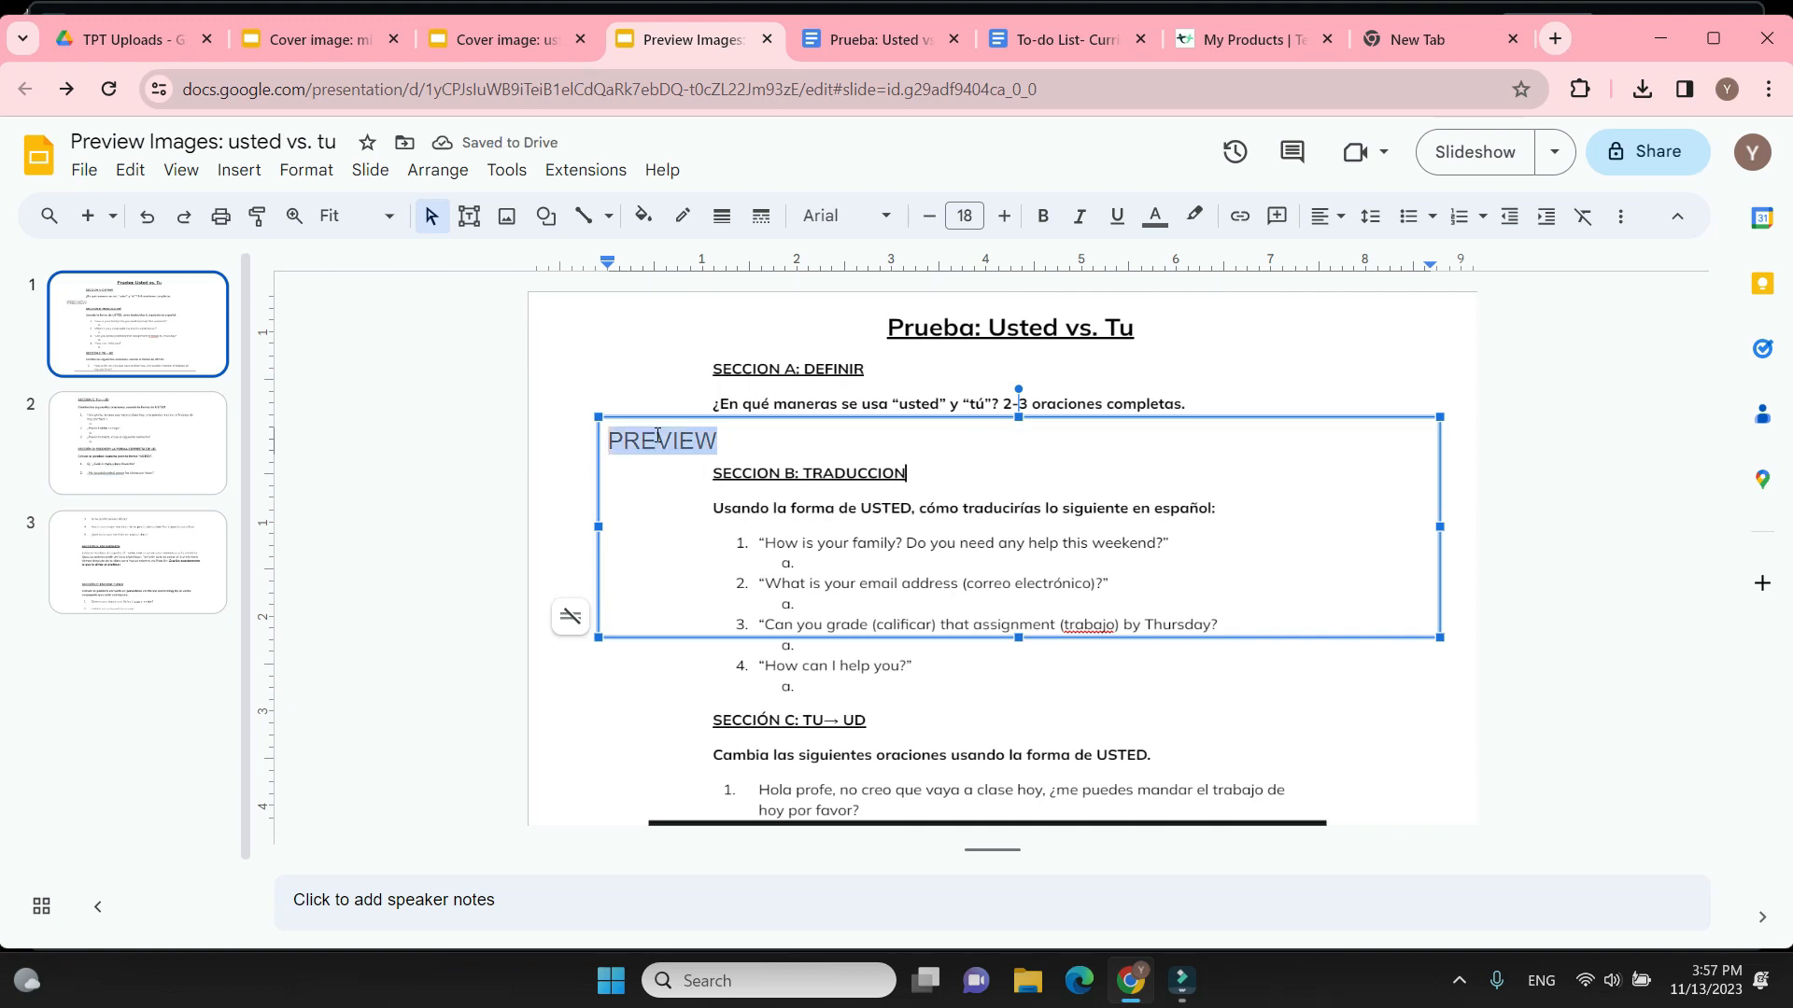
left_click(968, 221)
type("40")
key("Return")
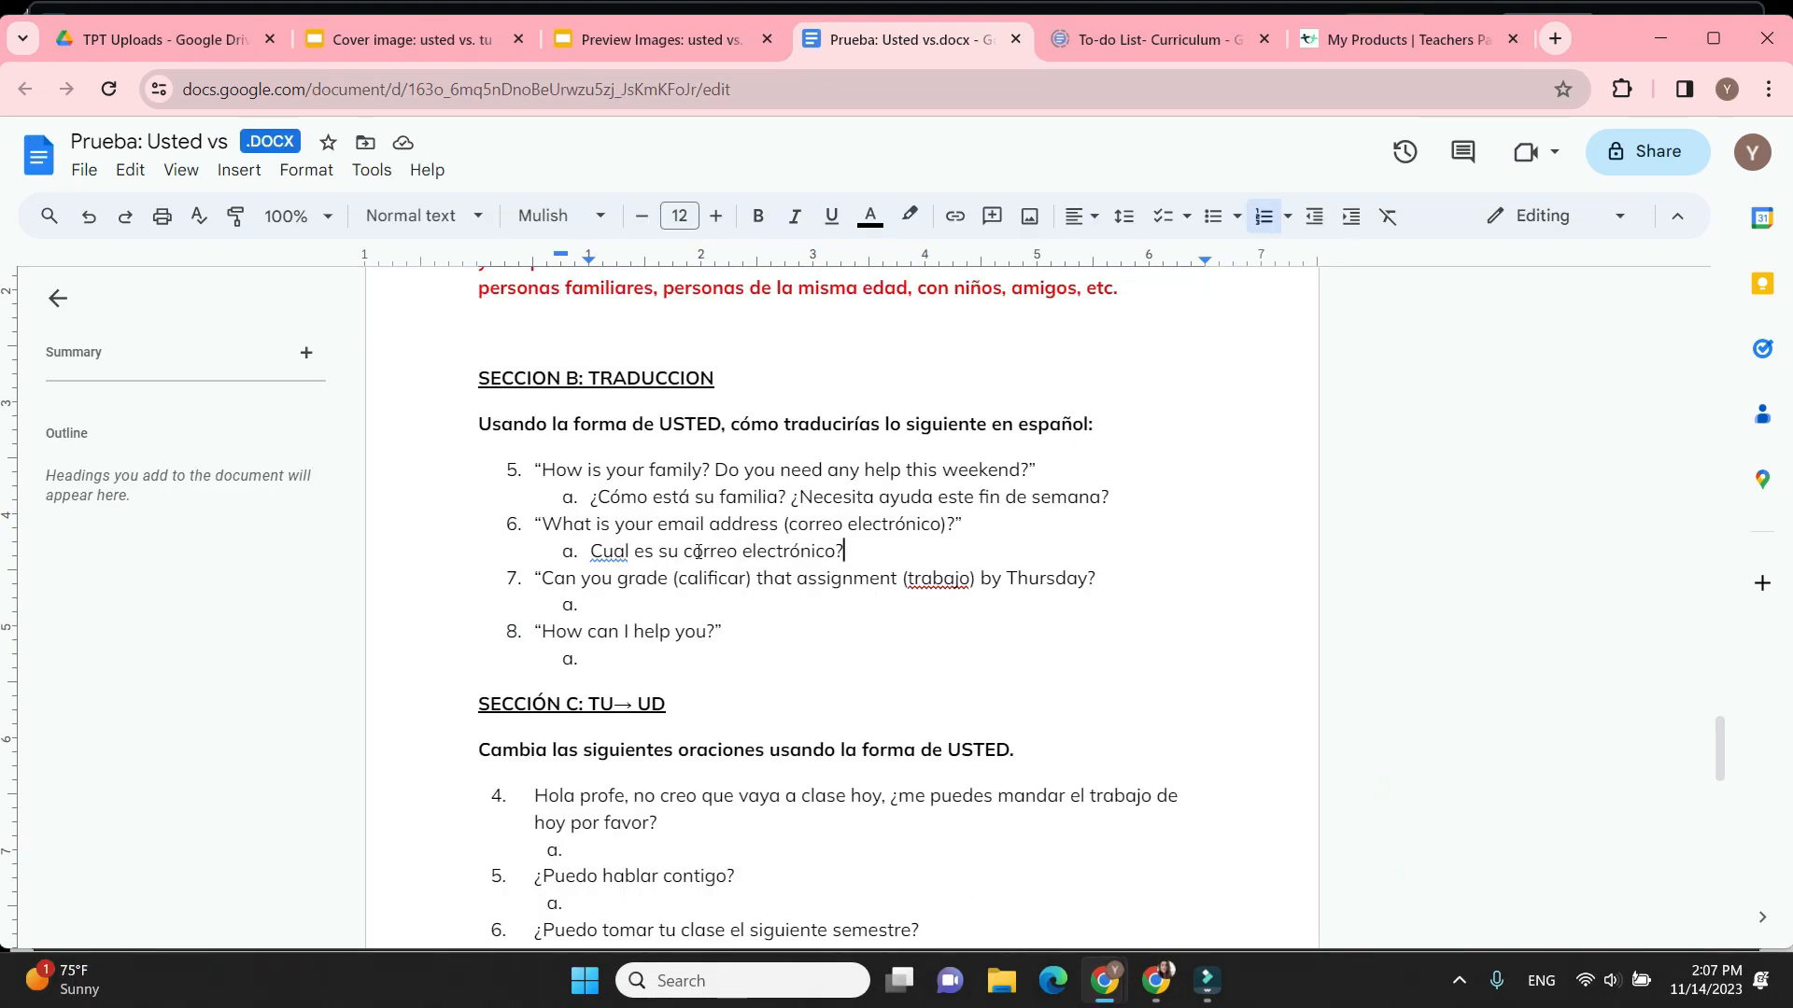
Correct "Cual" to "Cuál" in the answer key's response to the email address question
triple_click(697, 549)
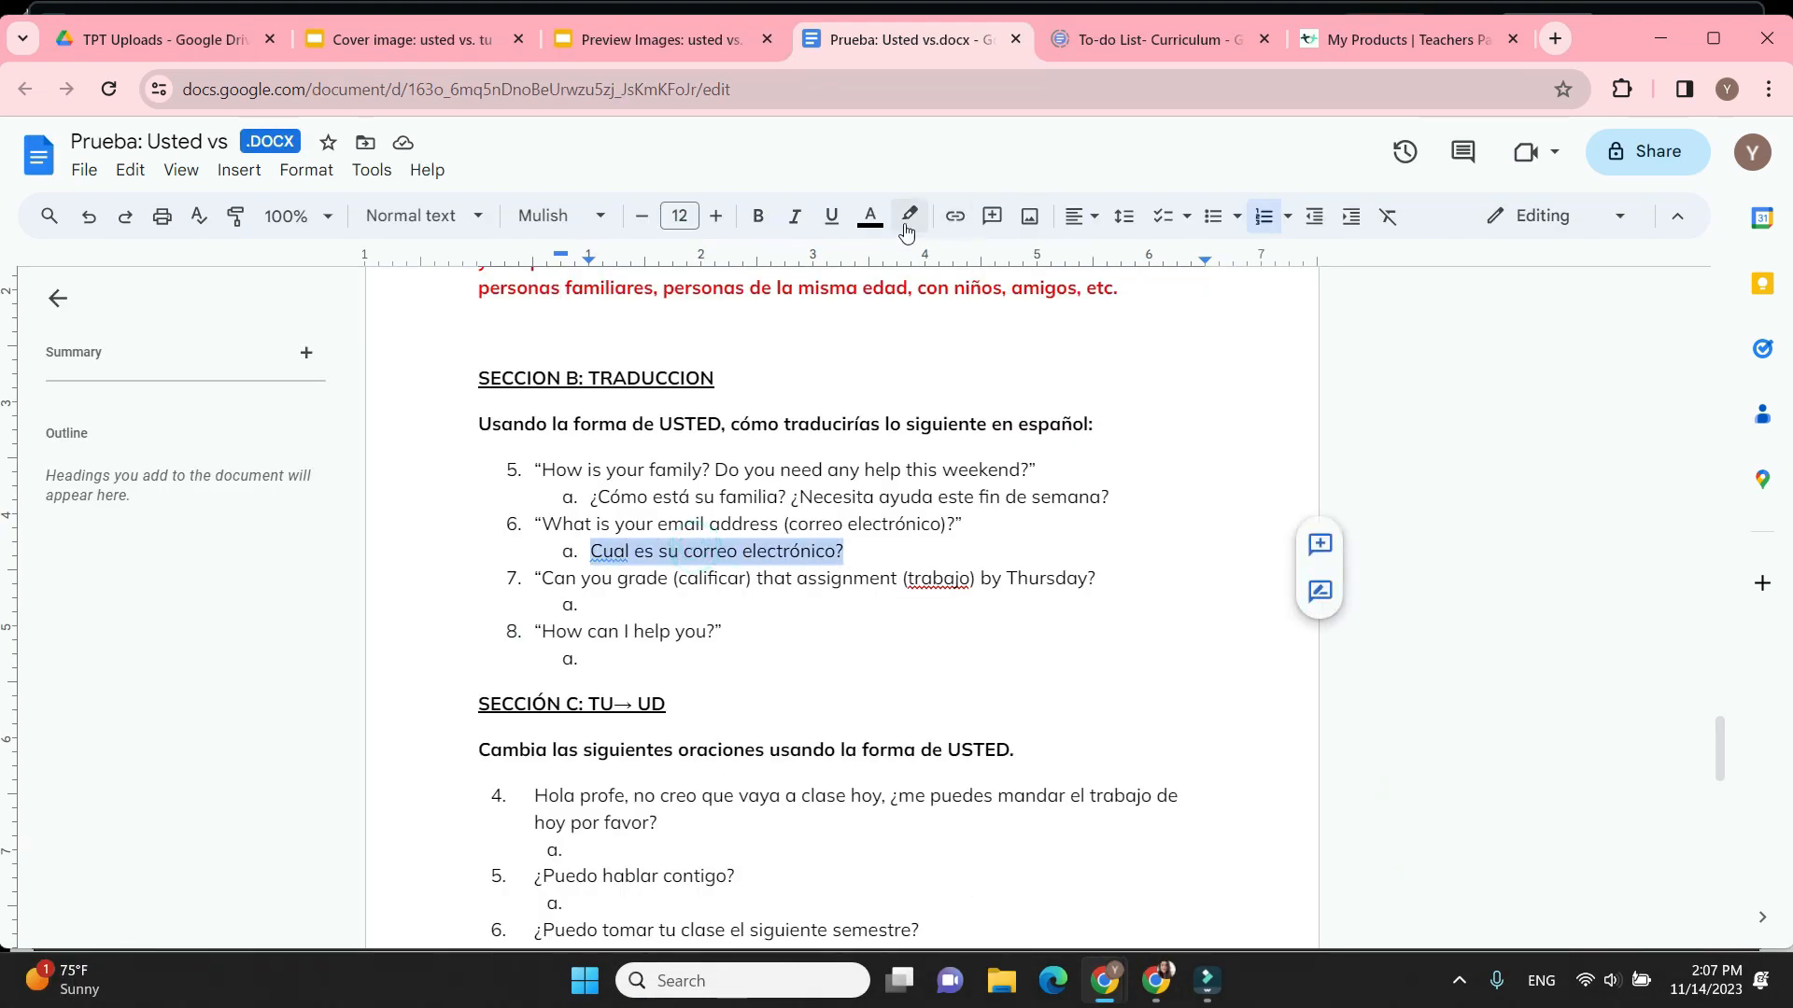
left_click(611, 549)
left_click(622, 517)
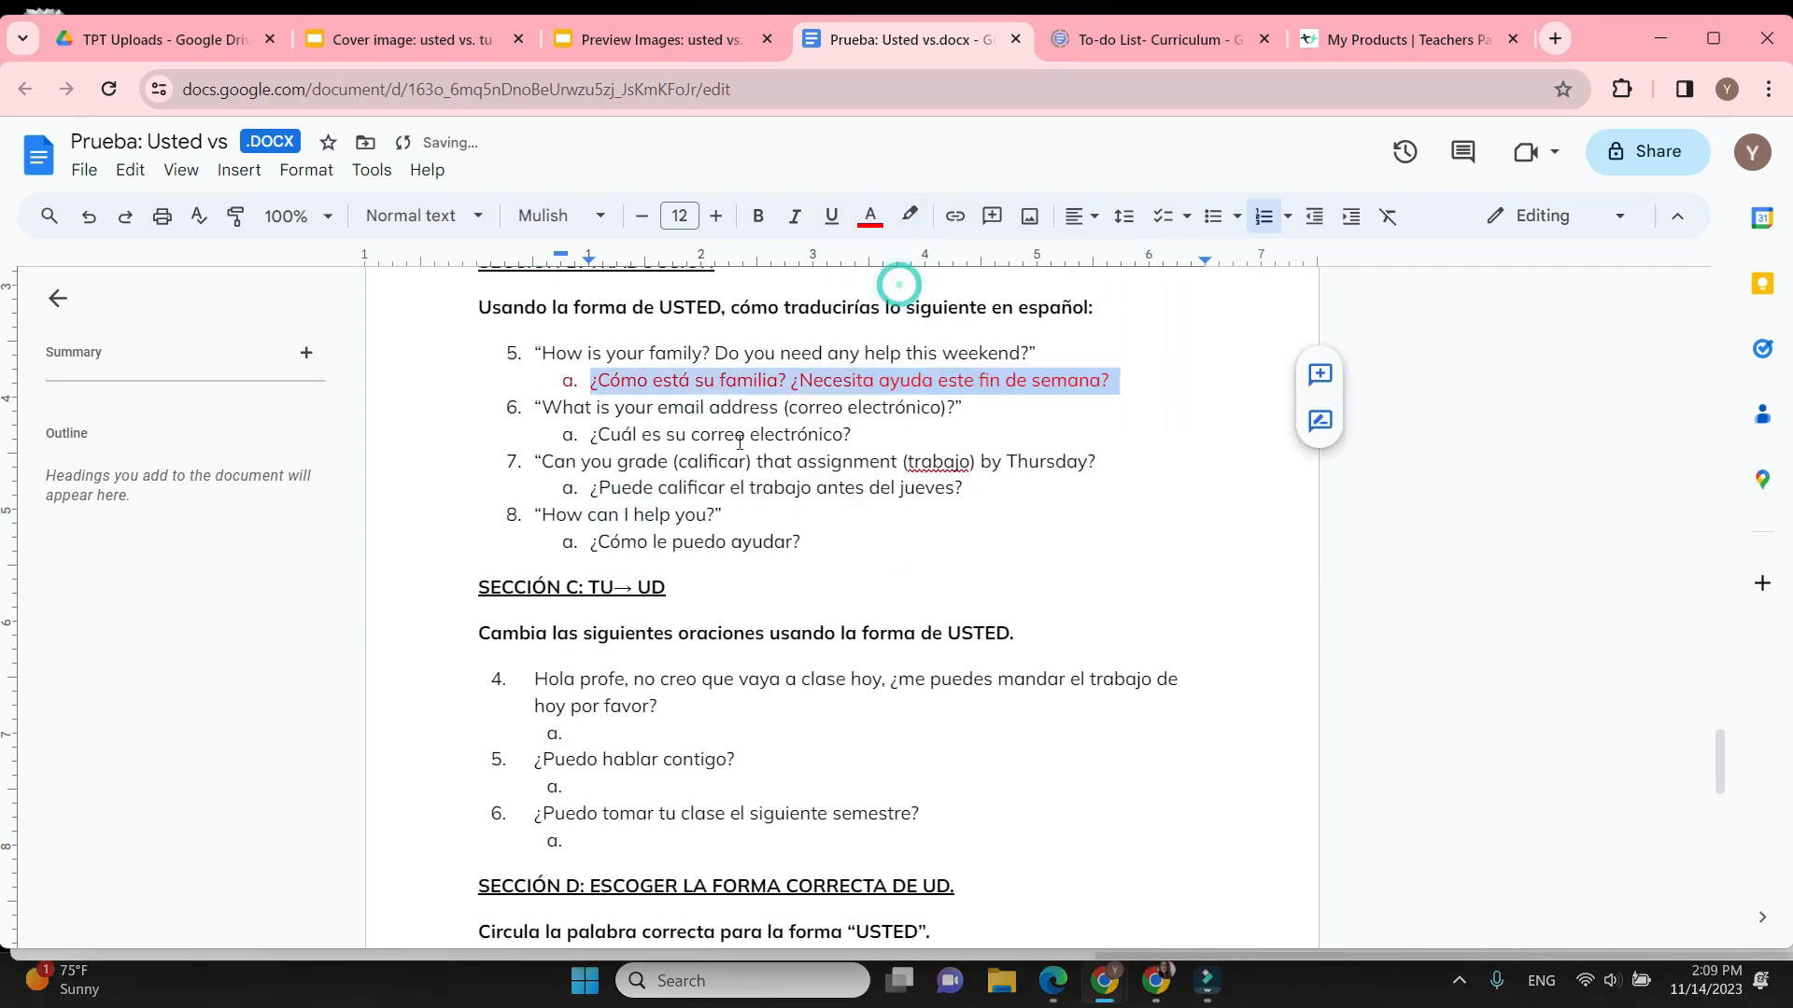
Color the answers "¿Puede calificar el trabajo antes del jueves?" and "¿Cómo le puedo ayudar?" red in Section B
left_click_drag(590, 488, 963, 487)
left_click(907, 216)
left_click(933, 308)
left_click_drag(590, 541, 801, 541)
left_click(870, 215)
left_click(896, 308)
Answer Section C question 4 with "Hola profe, no creo que vaya a clase hoy, me puede mandar el trabajo de hoy por favor?"
scroll(715, 504, "down", 3)
left_click(715, 508)
type("Hola profe, no creo que vaya a clase hoy, me puede mandar el tra")
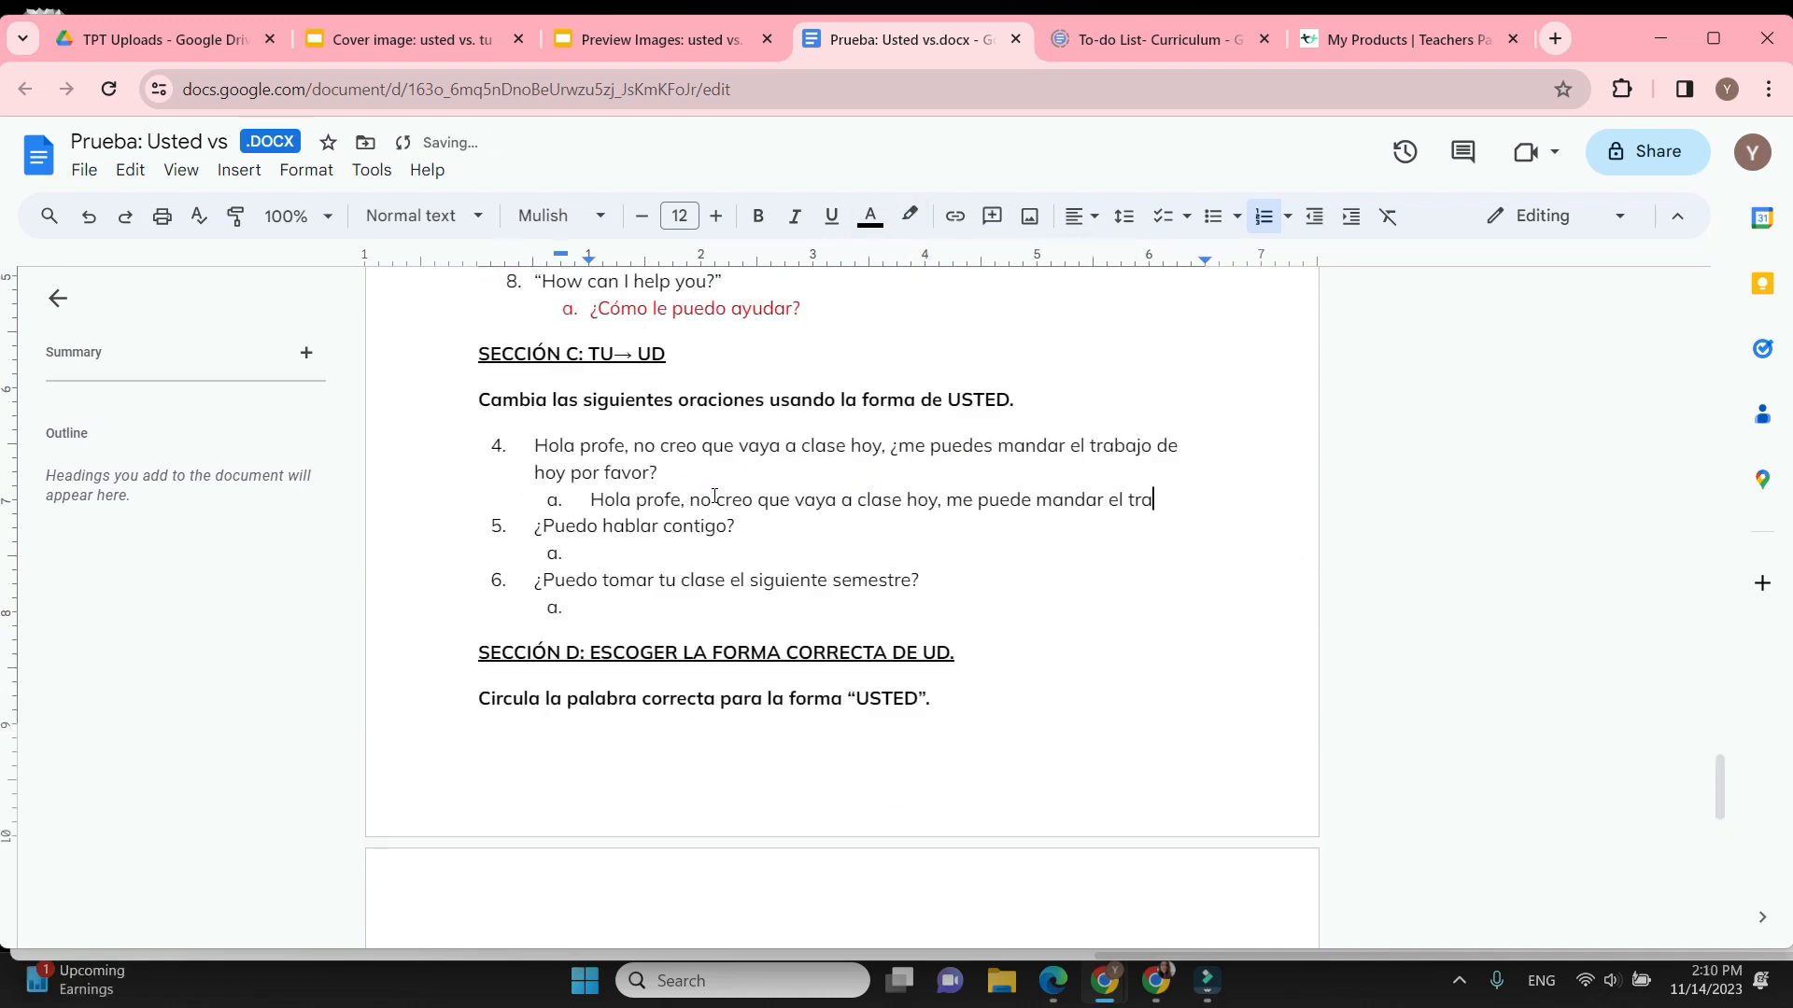
type("bajo de hoy por favor?")
left_click(990, 503)
left_click(992, 469)
Answer Section C's "¿Puedo hablar contigo?" in the usted form and question 6 with "¿Puedo tomar su clase el siguiente semestre?"
left_click(704, 577)
key("BackSpace")
key("ctrl+z")
type("Puedo hablar con")
type("Puedo tomar su clase el siguiente semestre?")
left_click(612, 580)
left_click(644, 546)
left_click(612, 635)
left_click(651, 602)
Color the Section C answers red in the answer key
triple_click(729, 504)
left_click(870, 216)
left_click_drag(823, 582, 620, 595)
triple_click(872, 521)
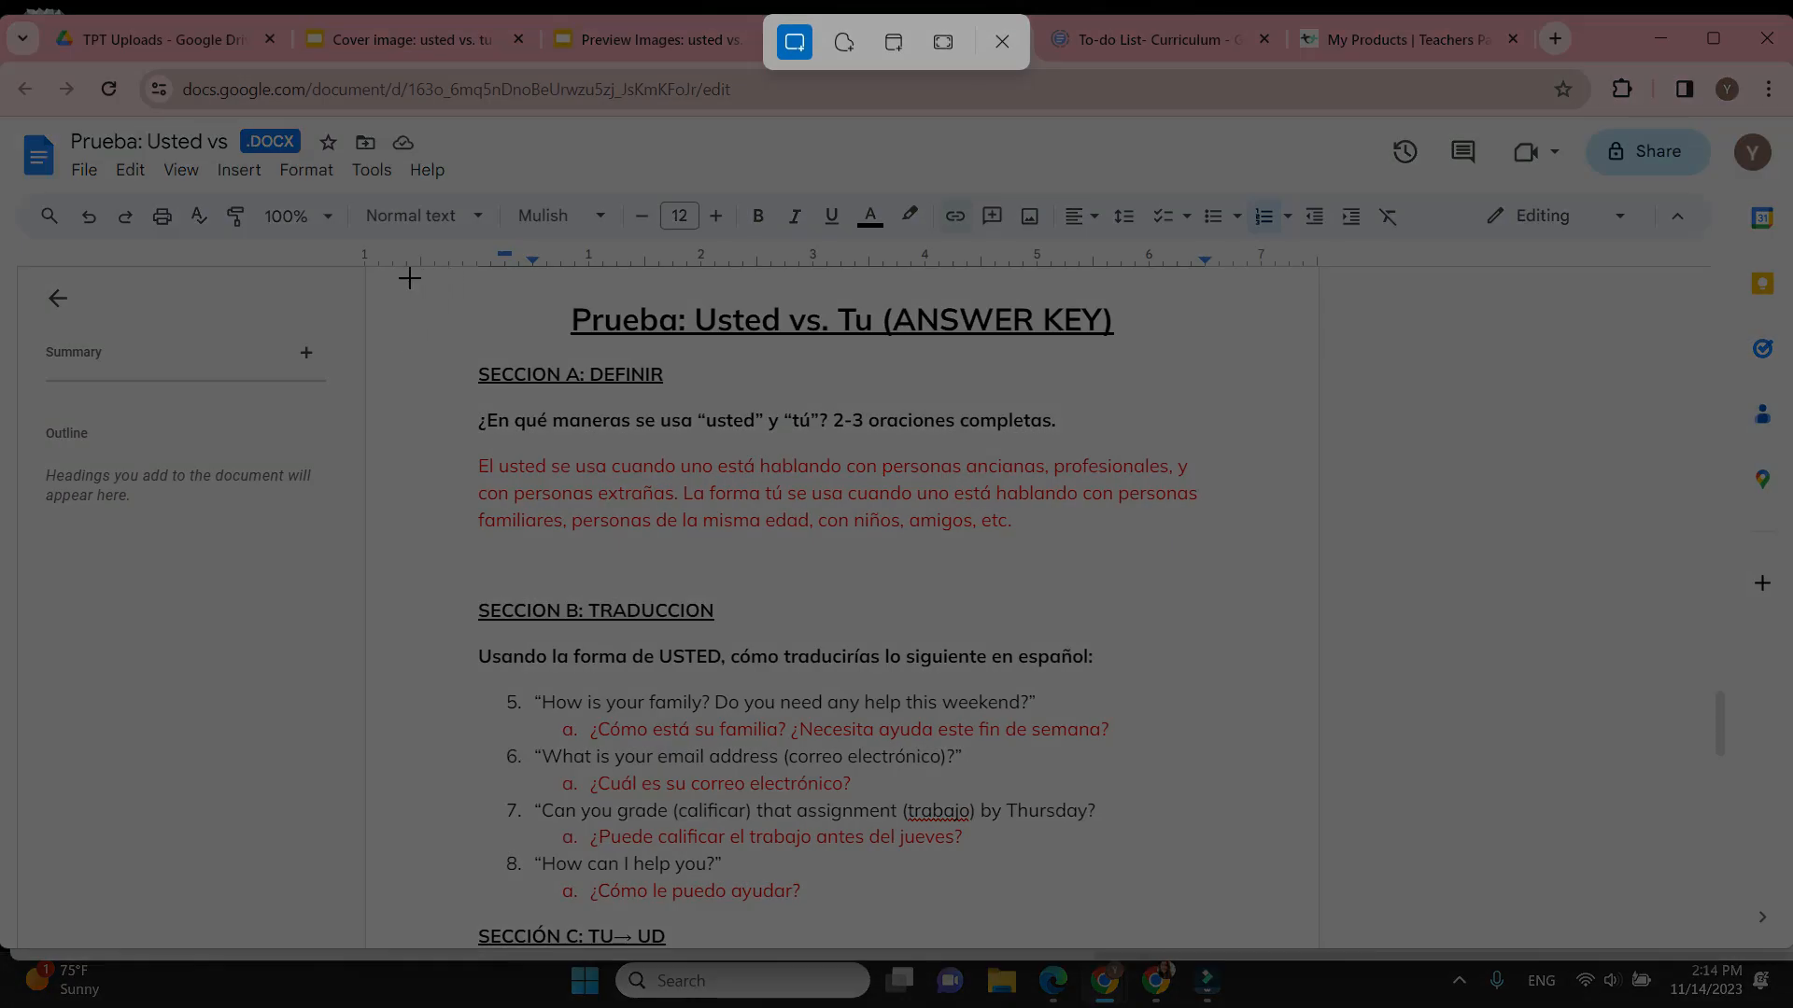
Capture screen snips of the answer key's Sections A and B, and of Section D
left_click_drag(409, 277, 1225, 933)
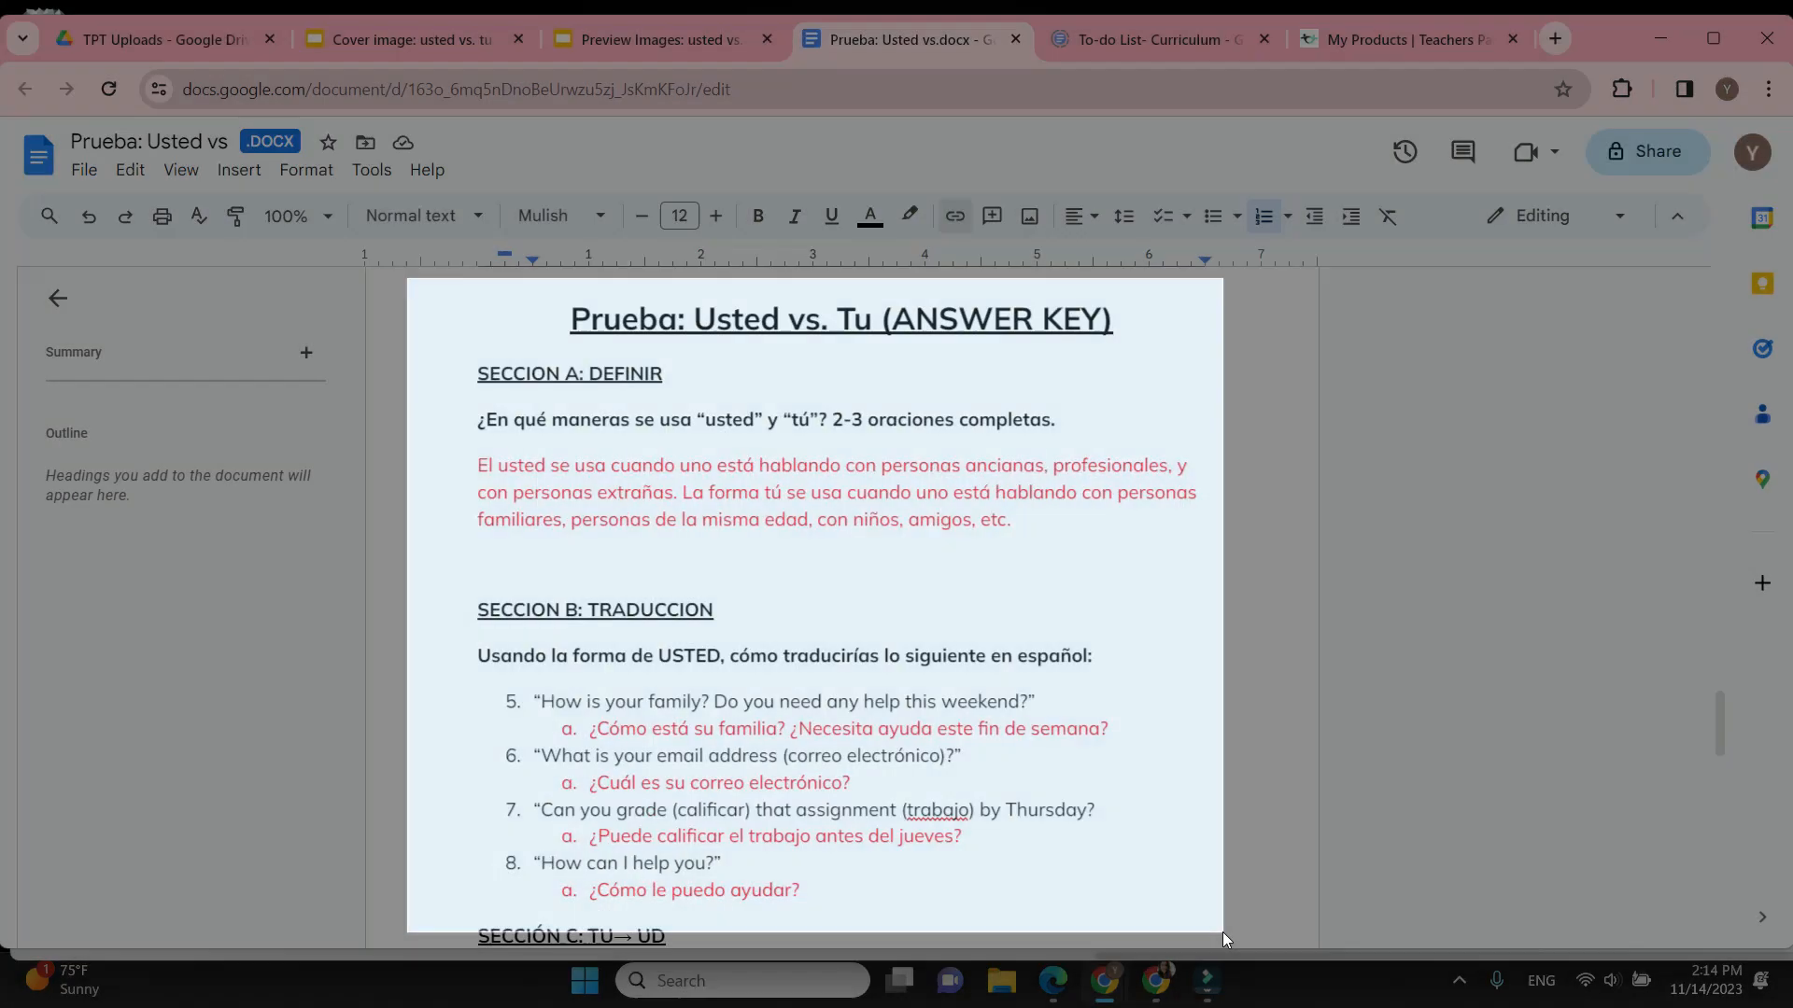
scroll(1202, 792, "down", 10)
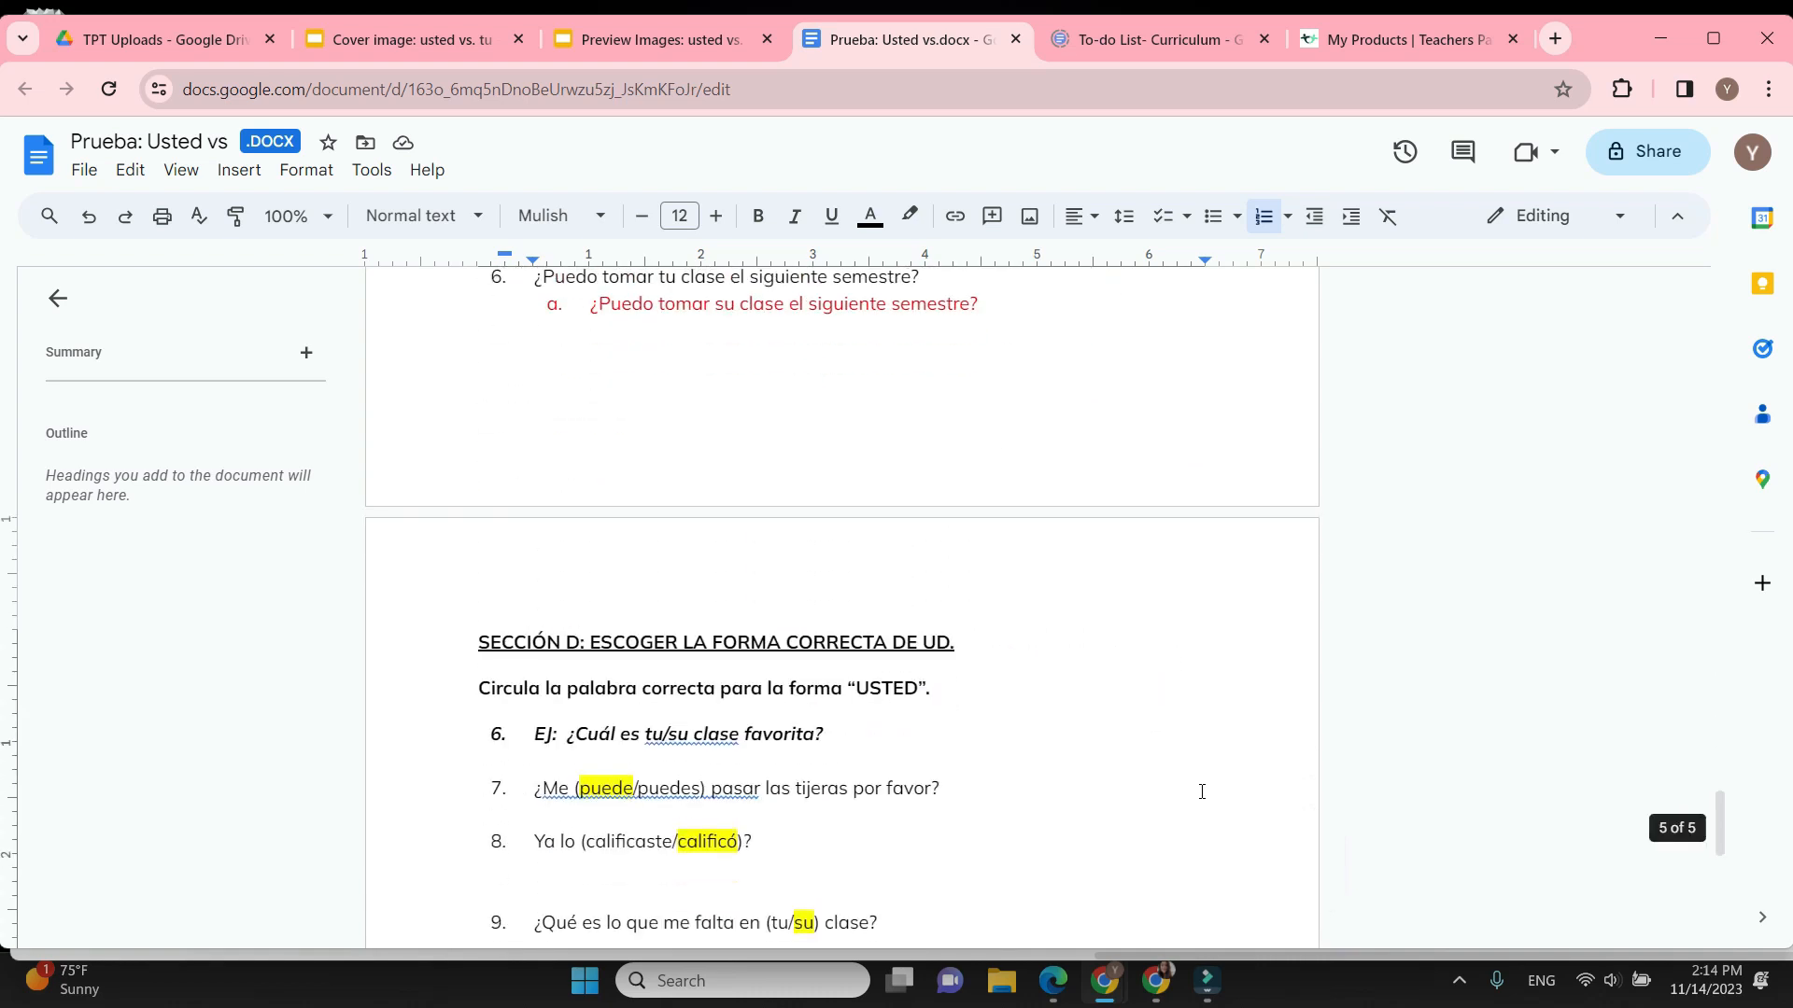
scroll(1202, 792, "up", 1)
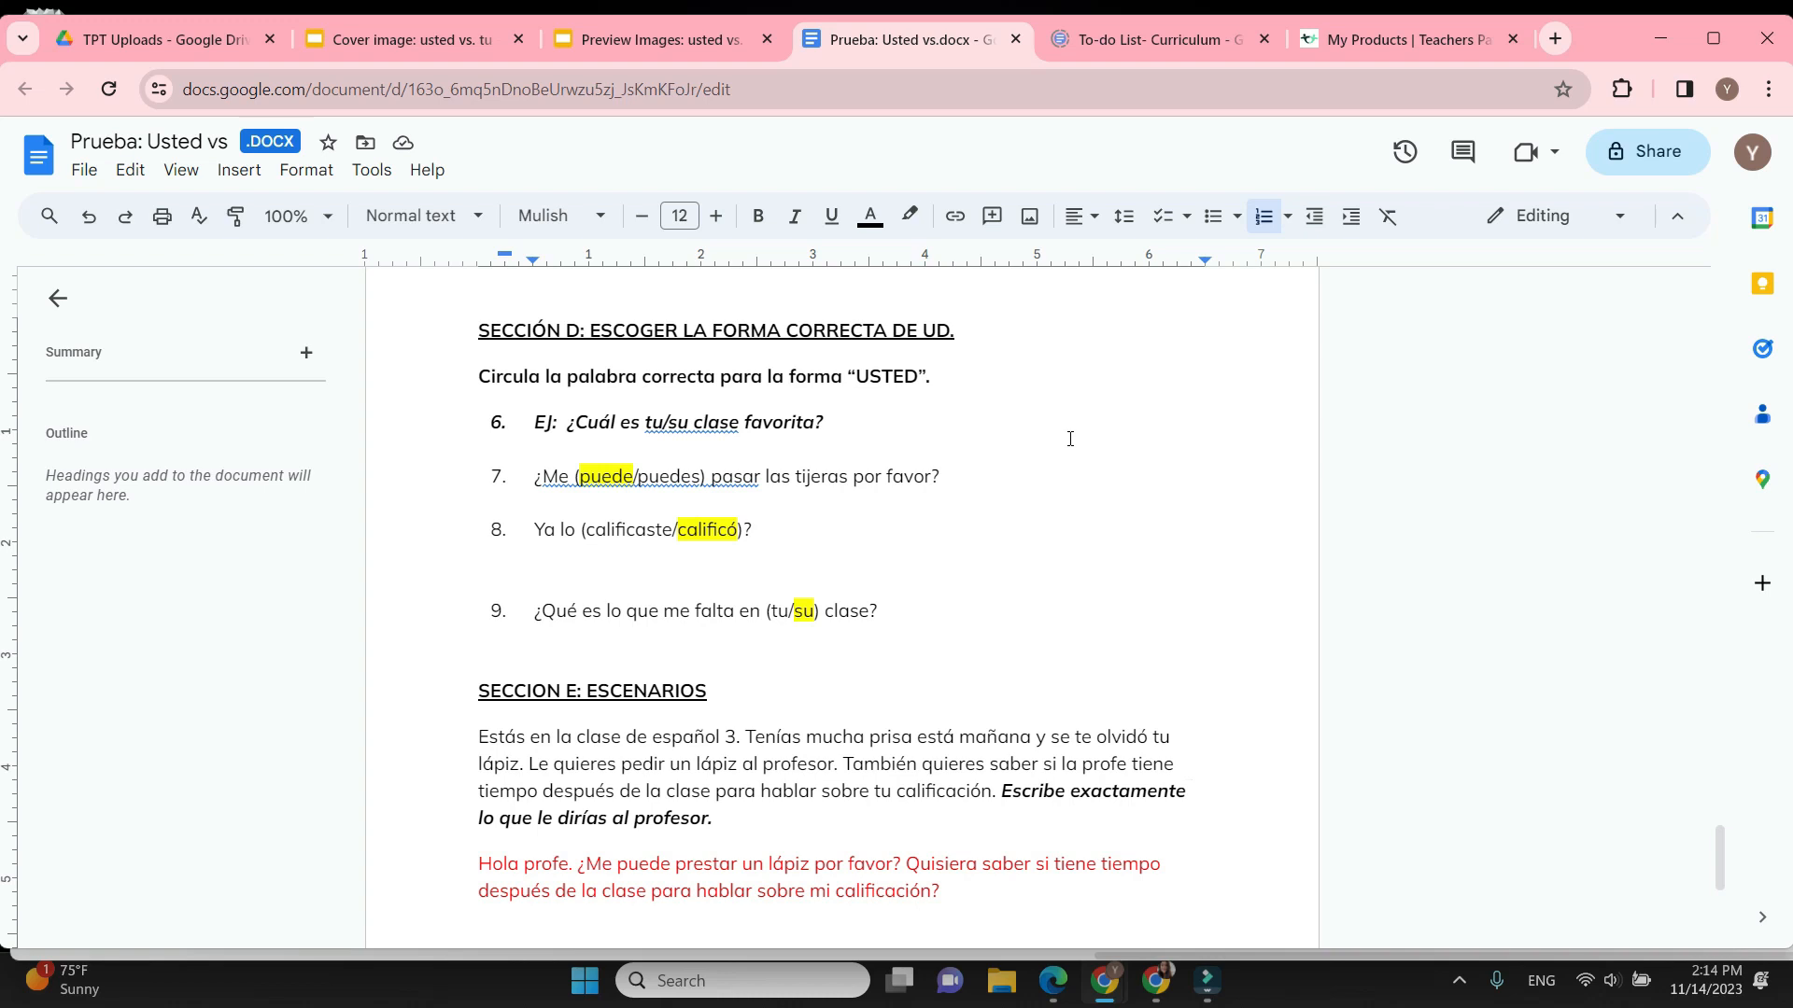
key("shift+super+s")
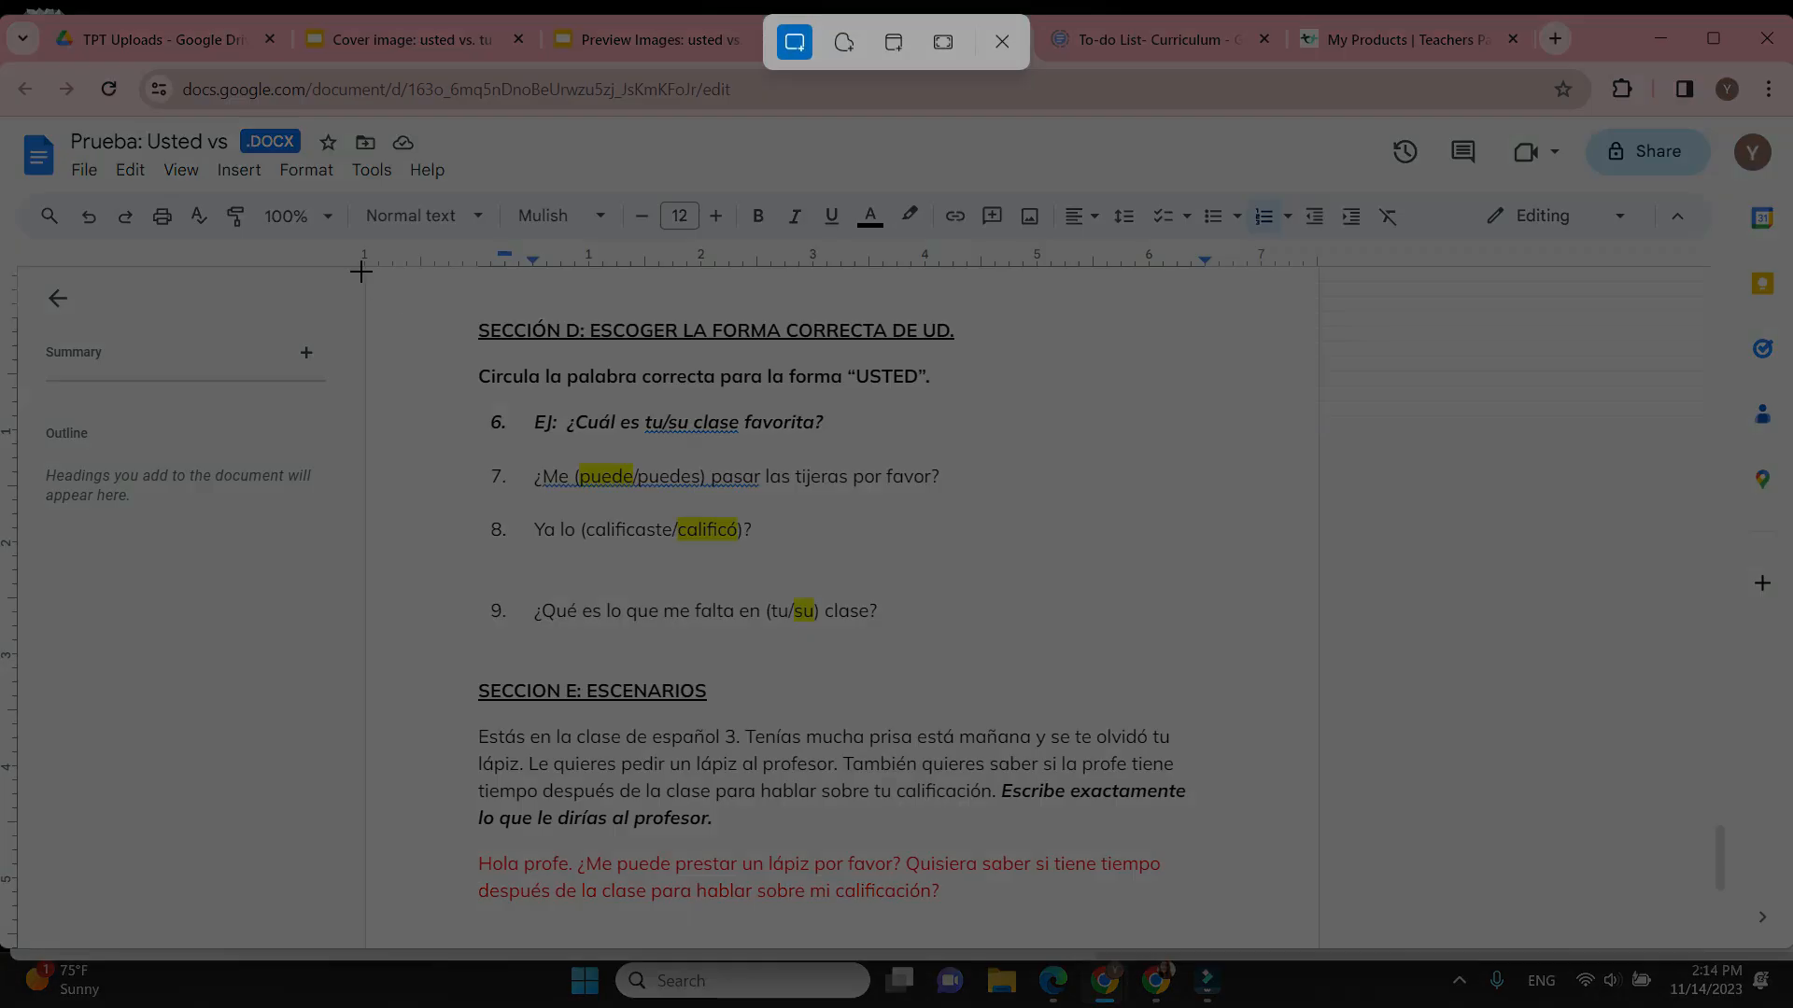
left_click_drag(443, 306, 1017, 654)
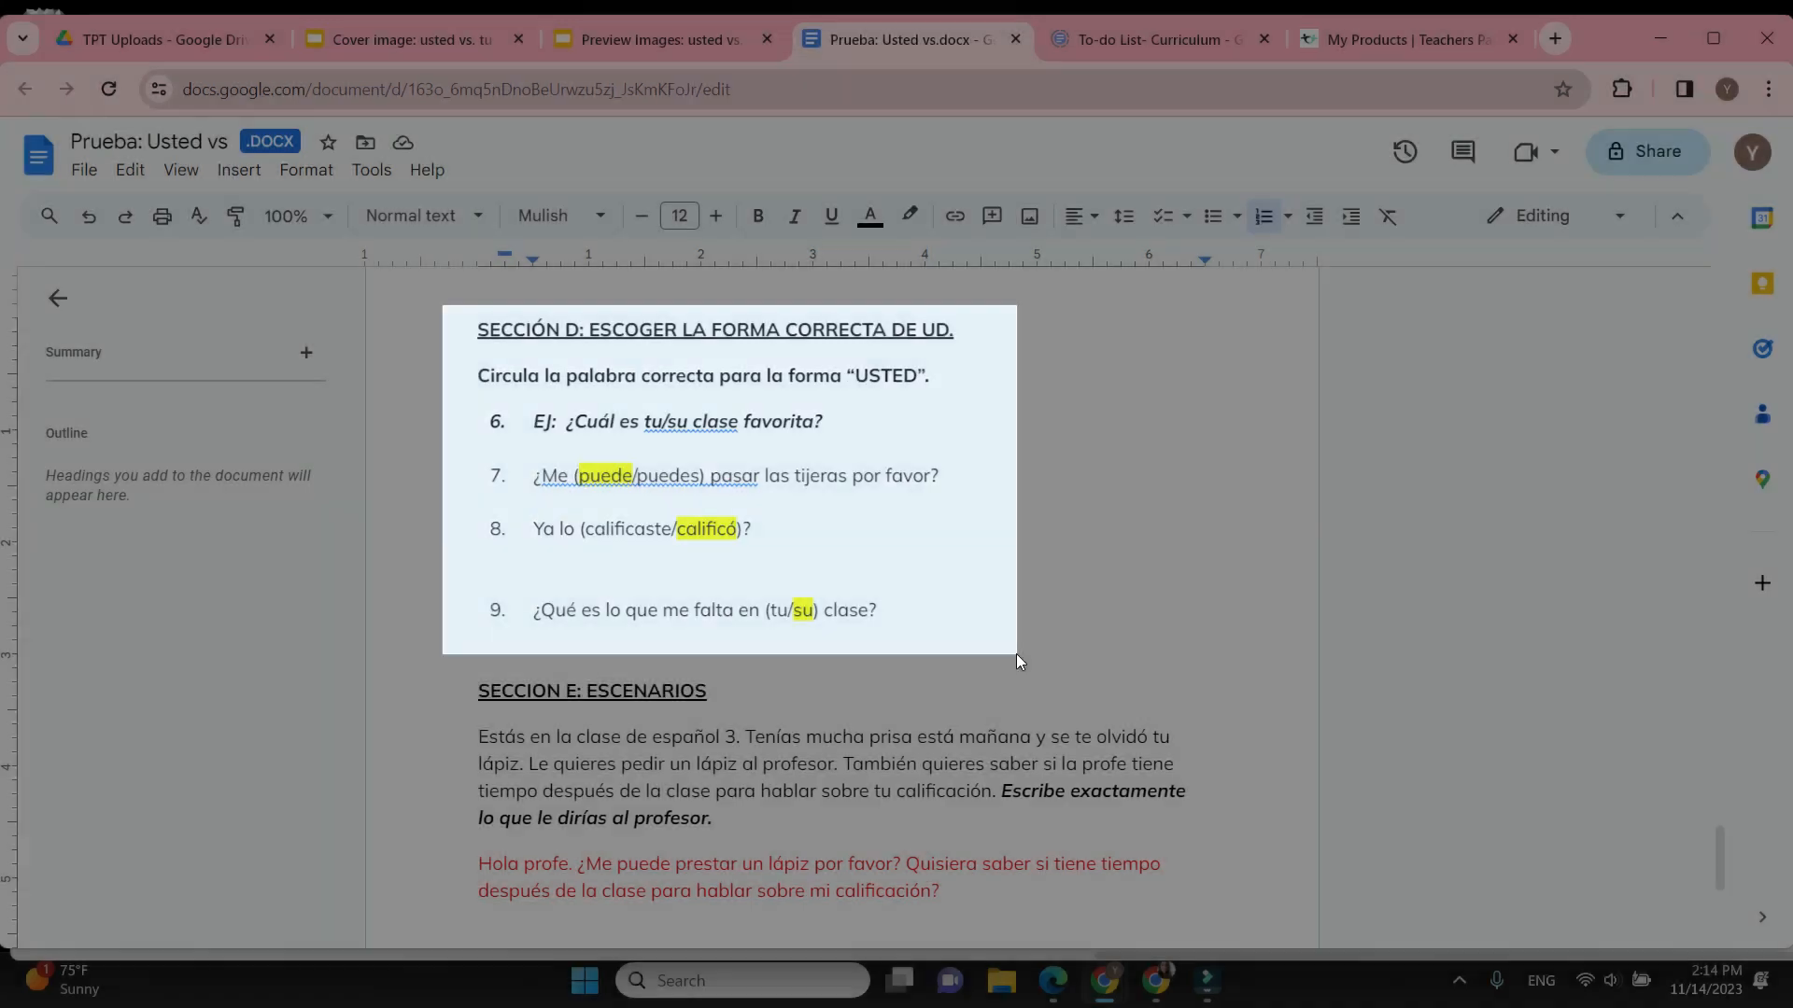
Insert the two answer key snips on slides 4 and 5 of the preview presentation and enlarge the Section D image
left_click(689, 47)
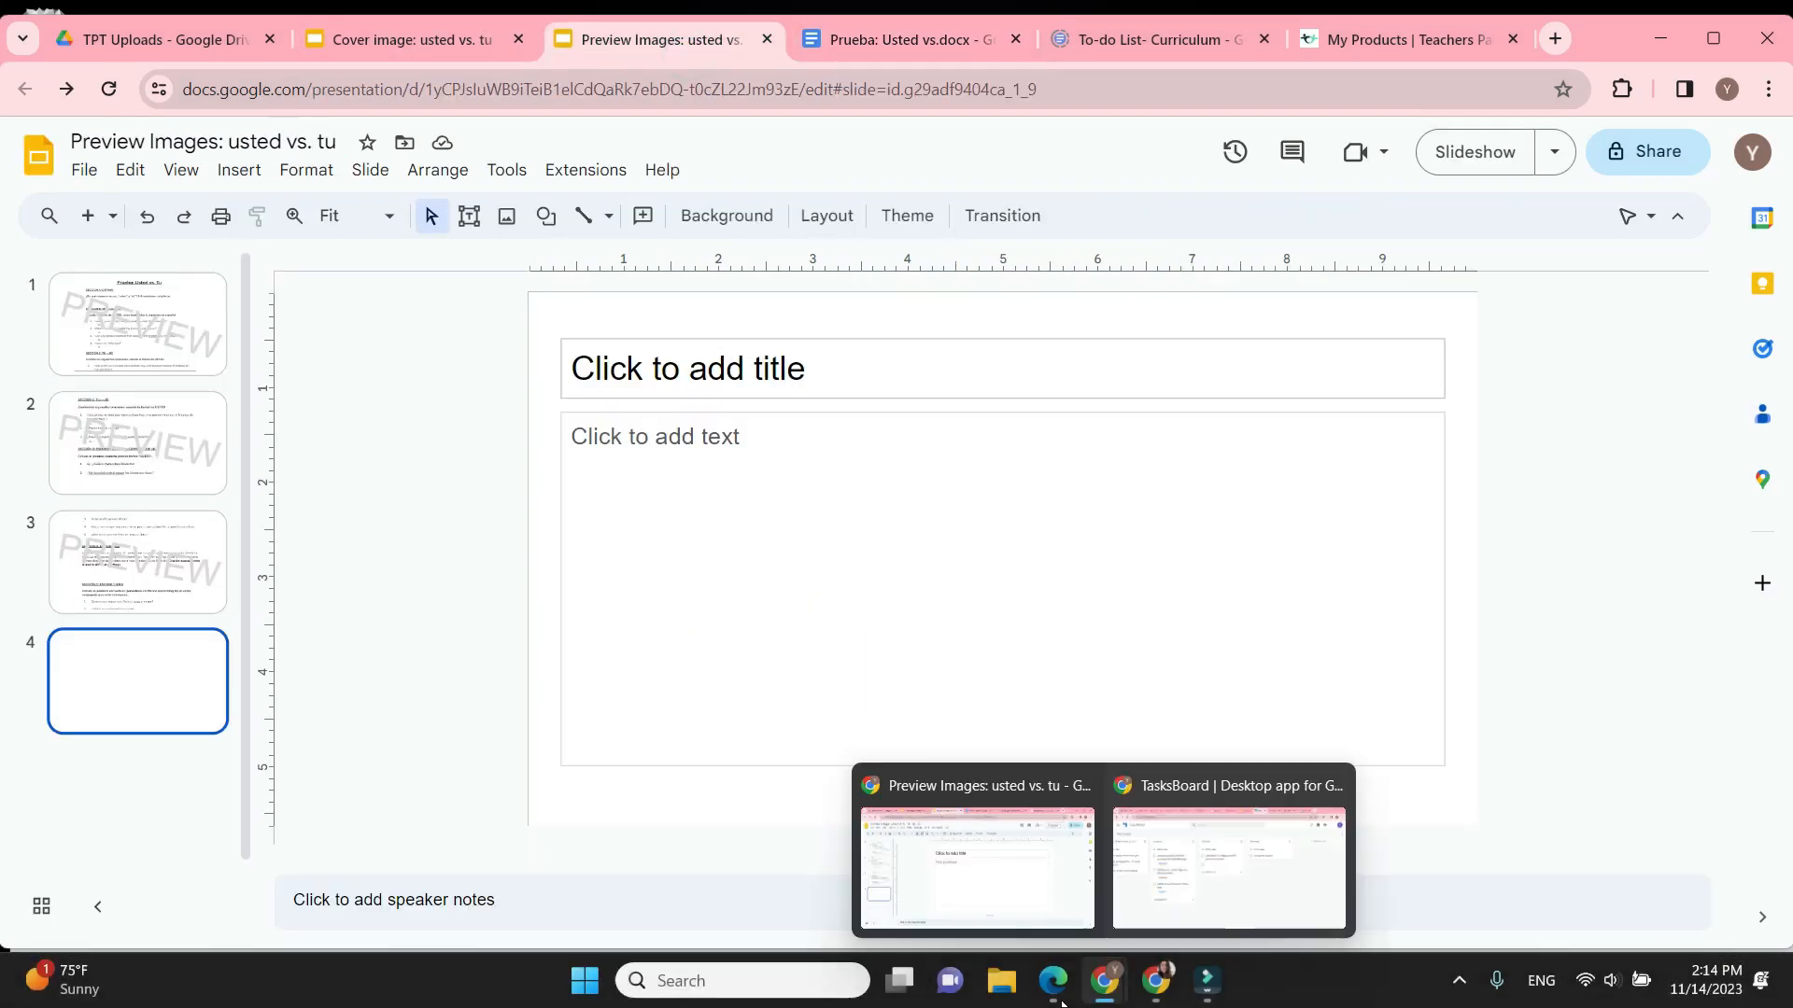
left_click(239, 169)
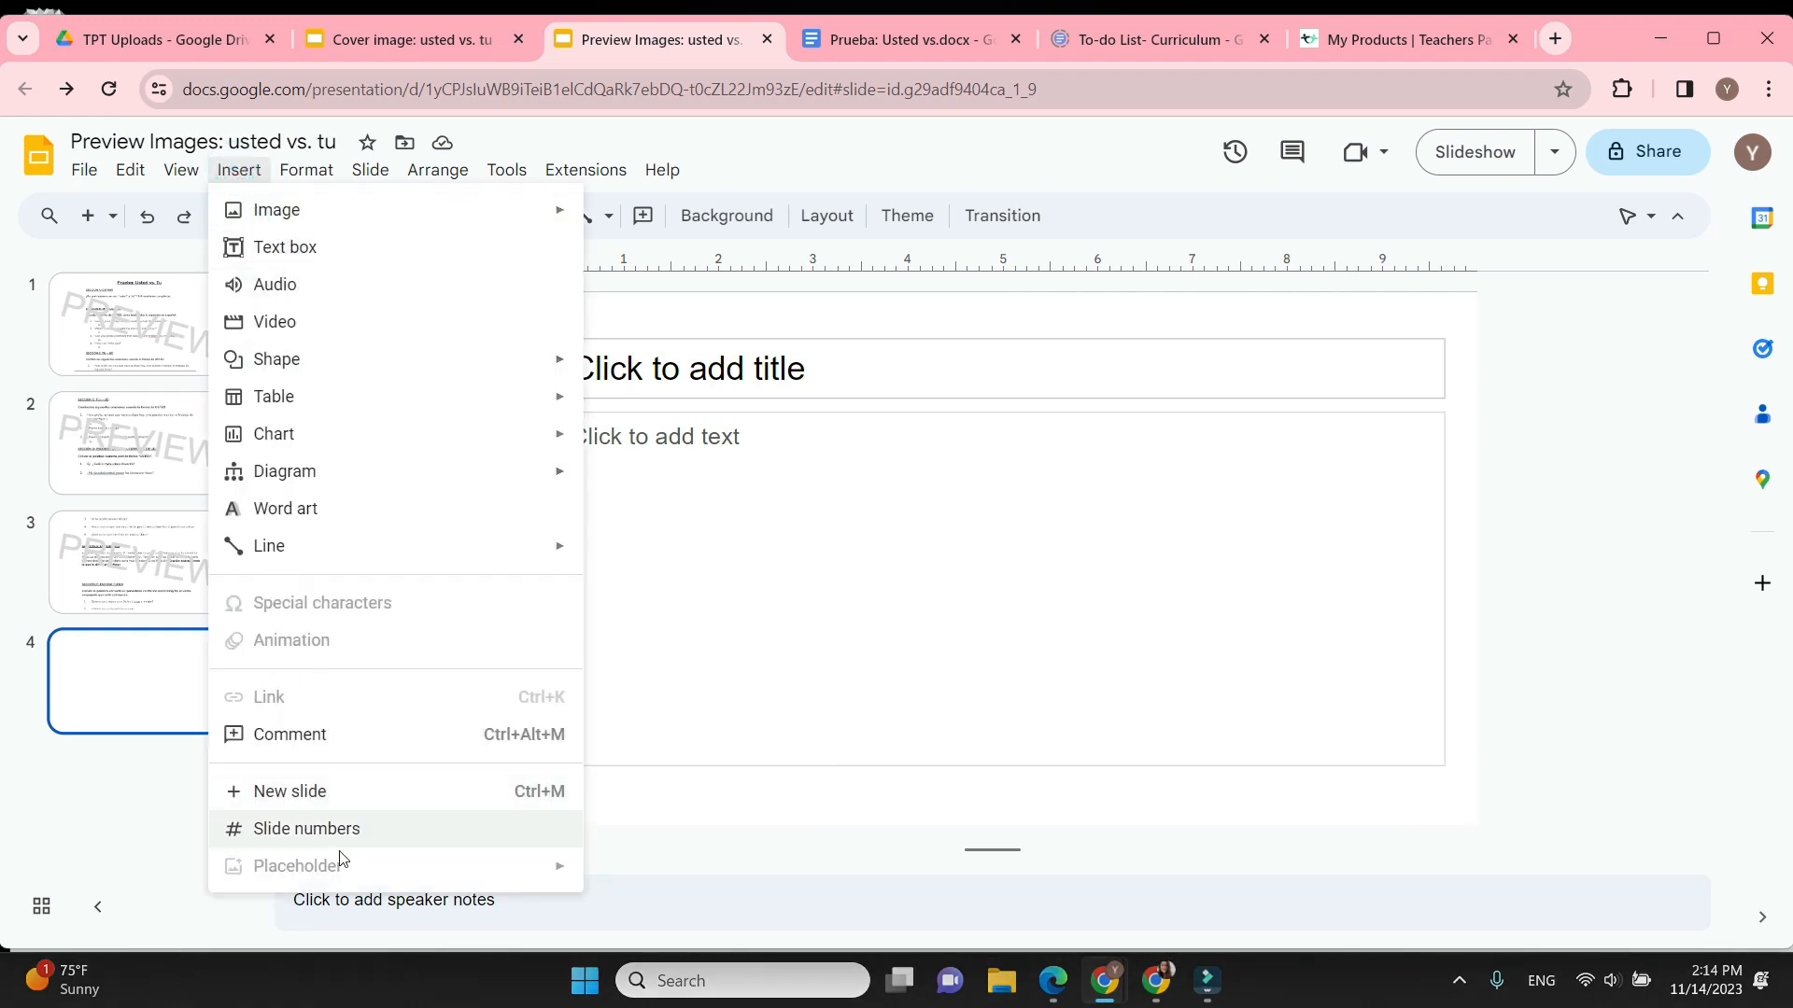
mouse_move(339, 209)
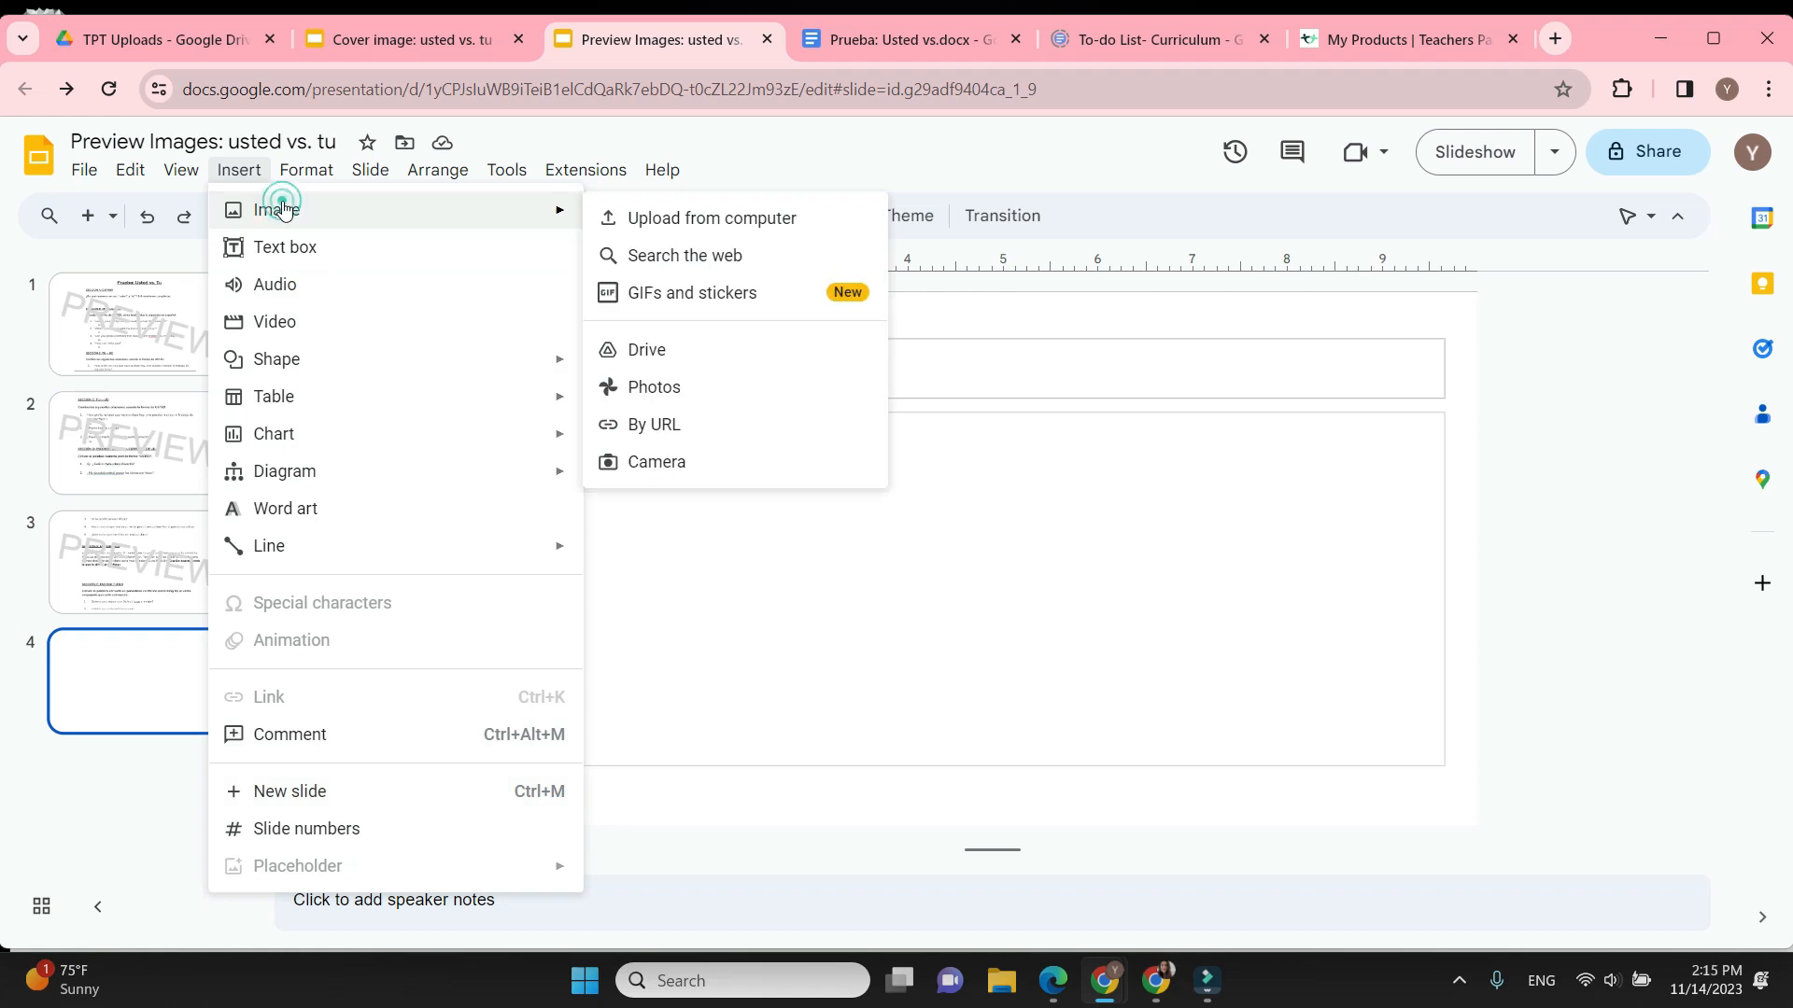
left_click(646, 215)
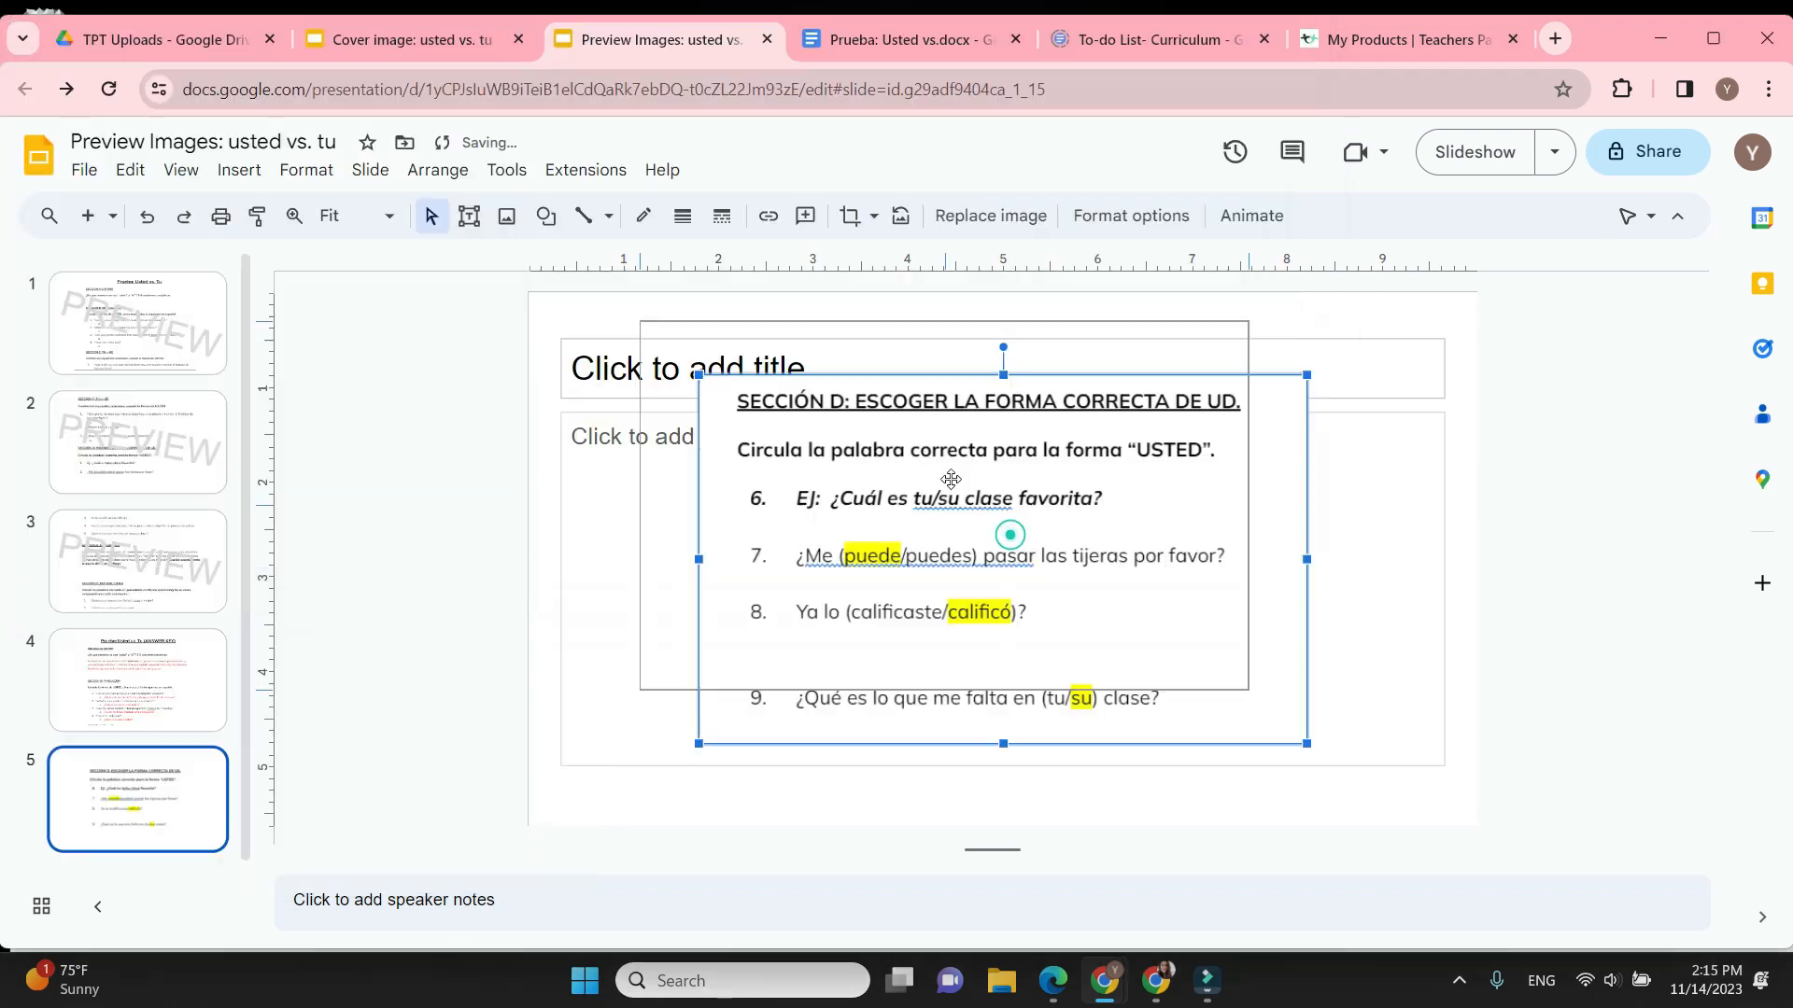
left_click_drag(1247, 692, 1405, 808)
Copy the PREVIEW watermark from slide 3
left_click(148, 693)
left_click(126, 546)
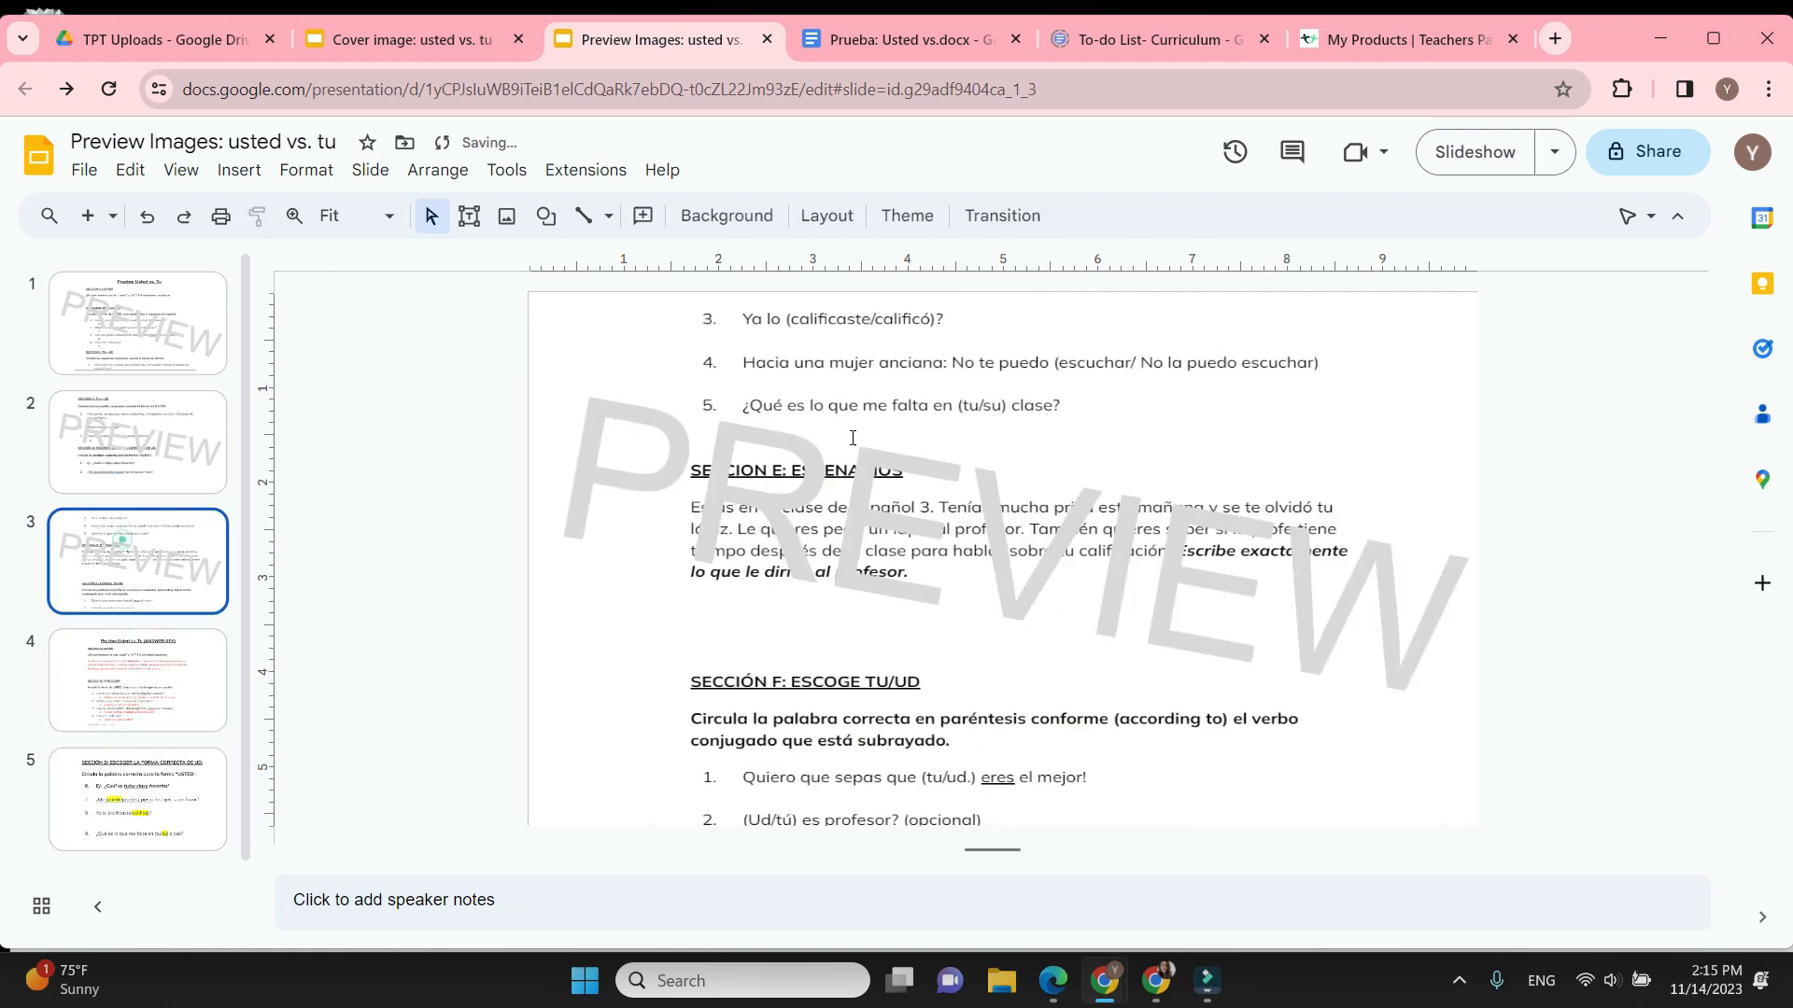
double_click(622, 502)
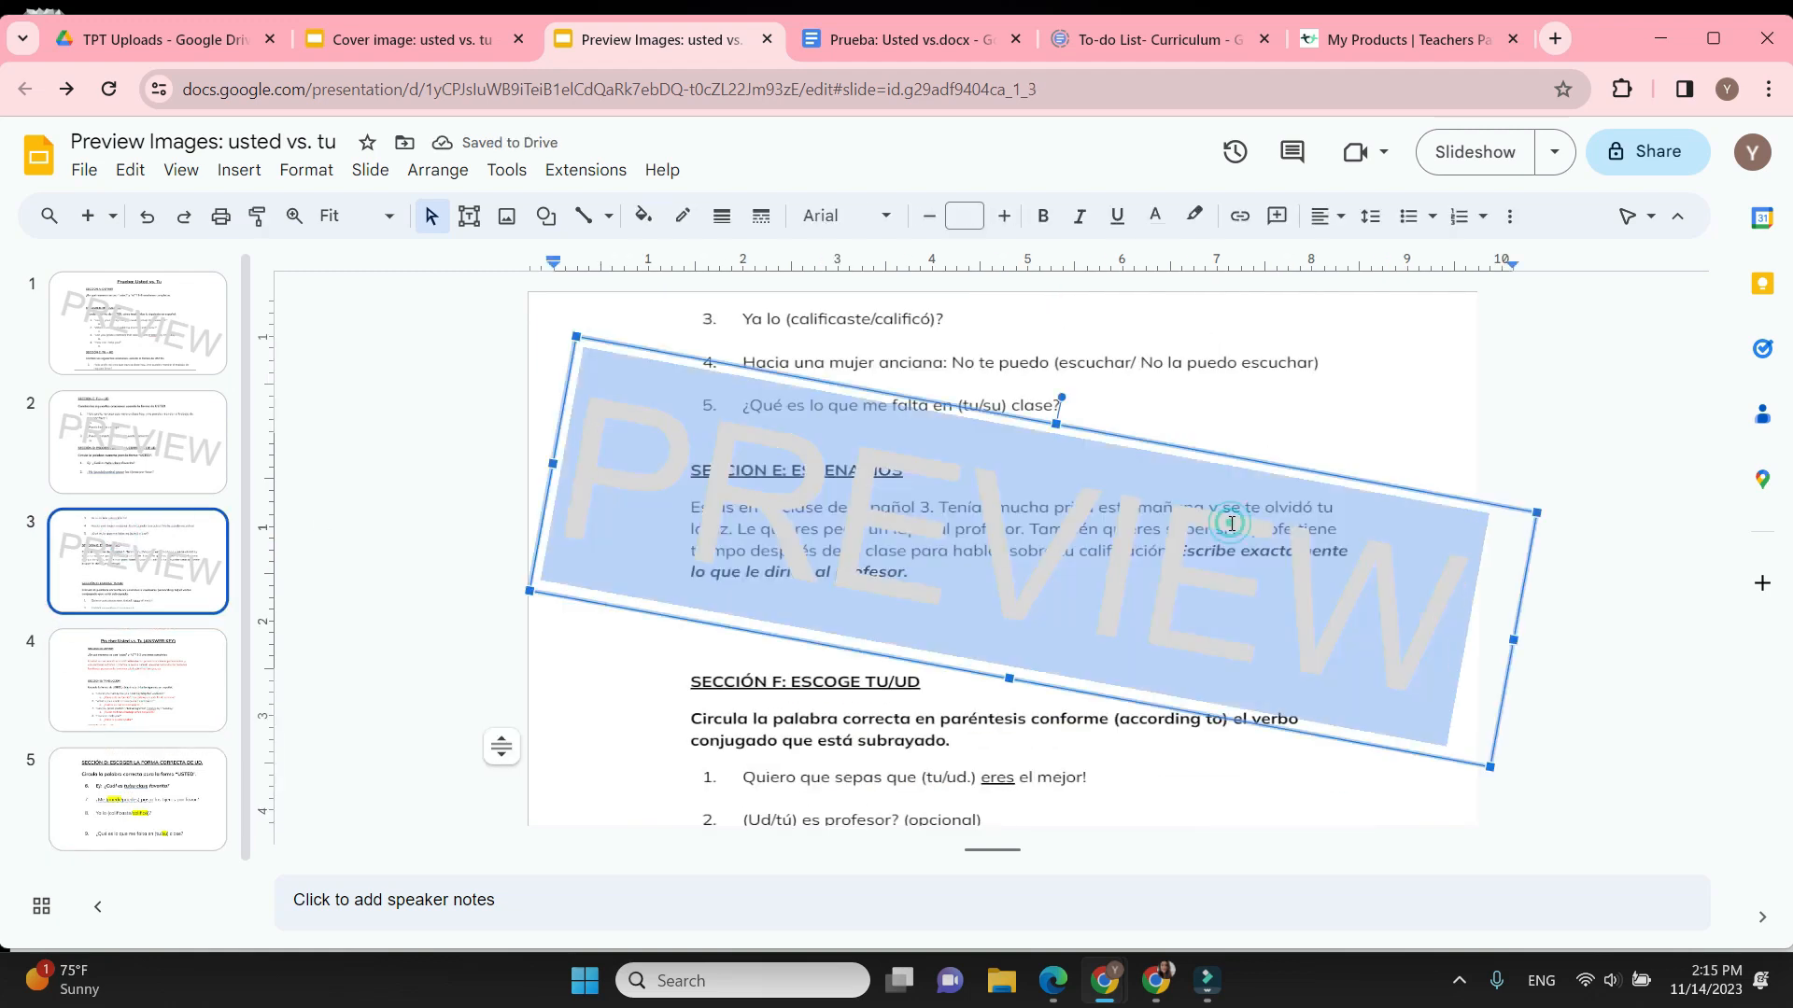
right_click(1283, 612)
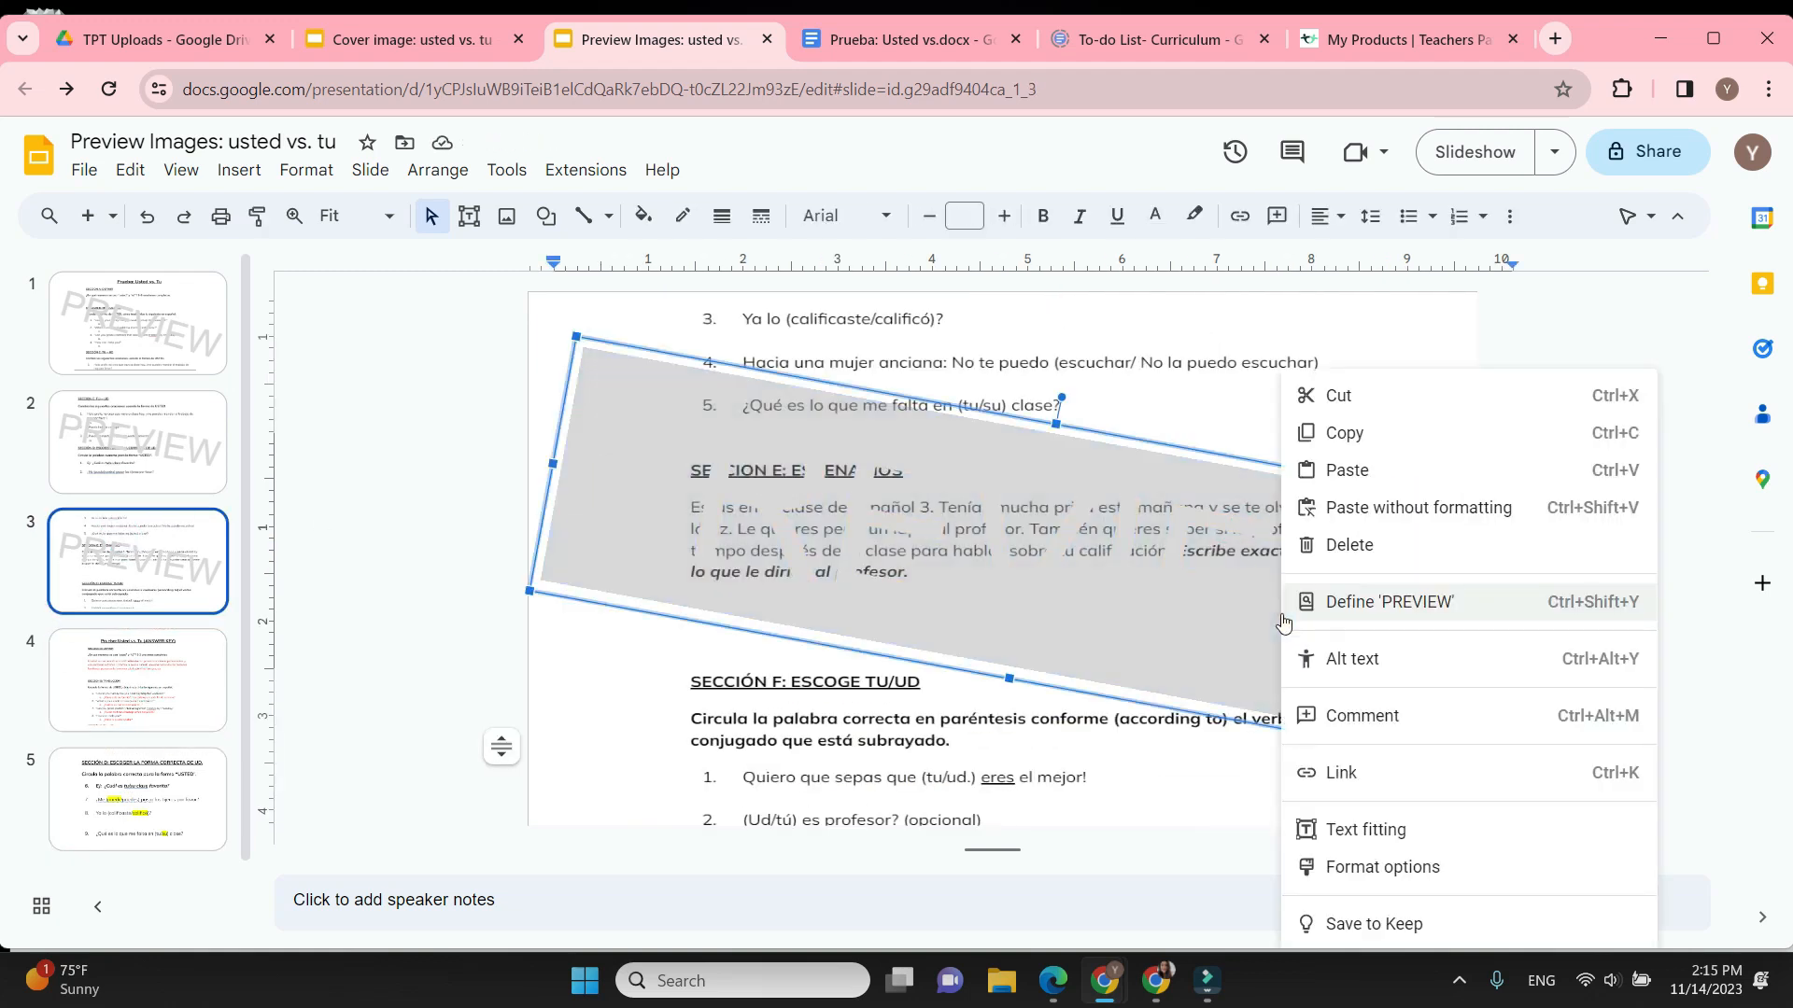
left_click(1332, 429)
Paste the PREVIEW watermark onto slide 4 and tilt it diagonally across the answer key image
left_click(177, 654)
left_click(602, 544)
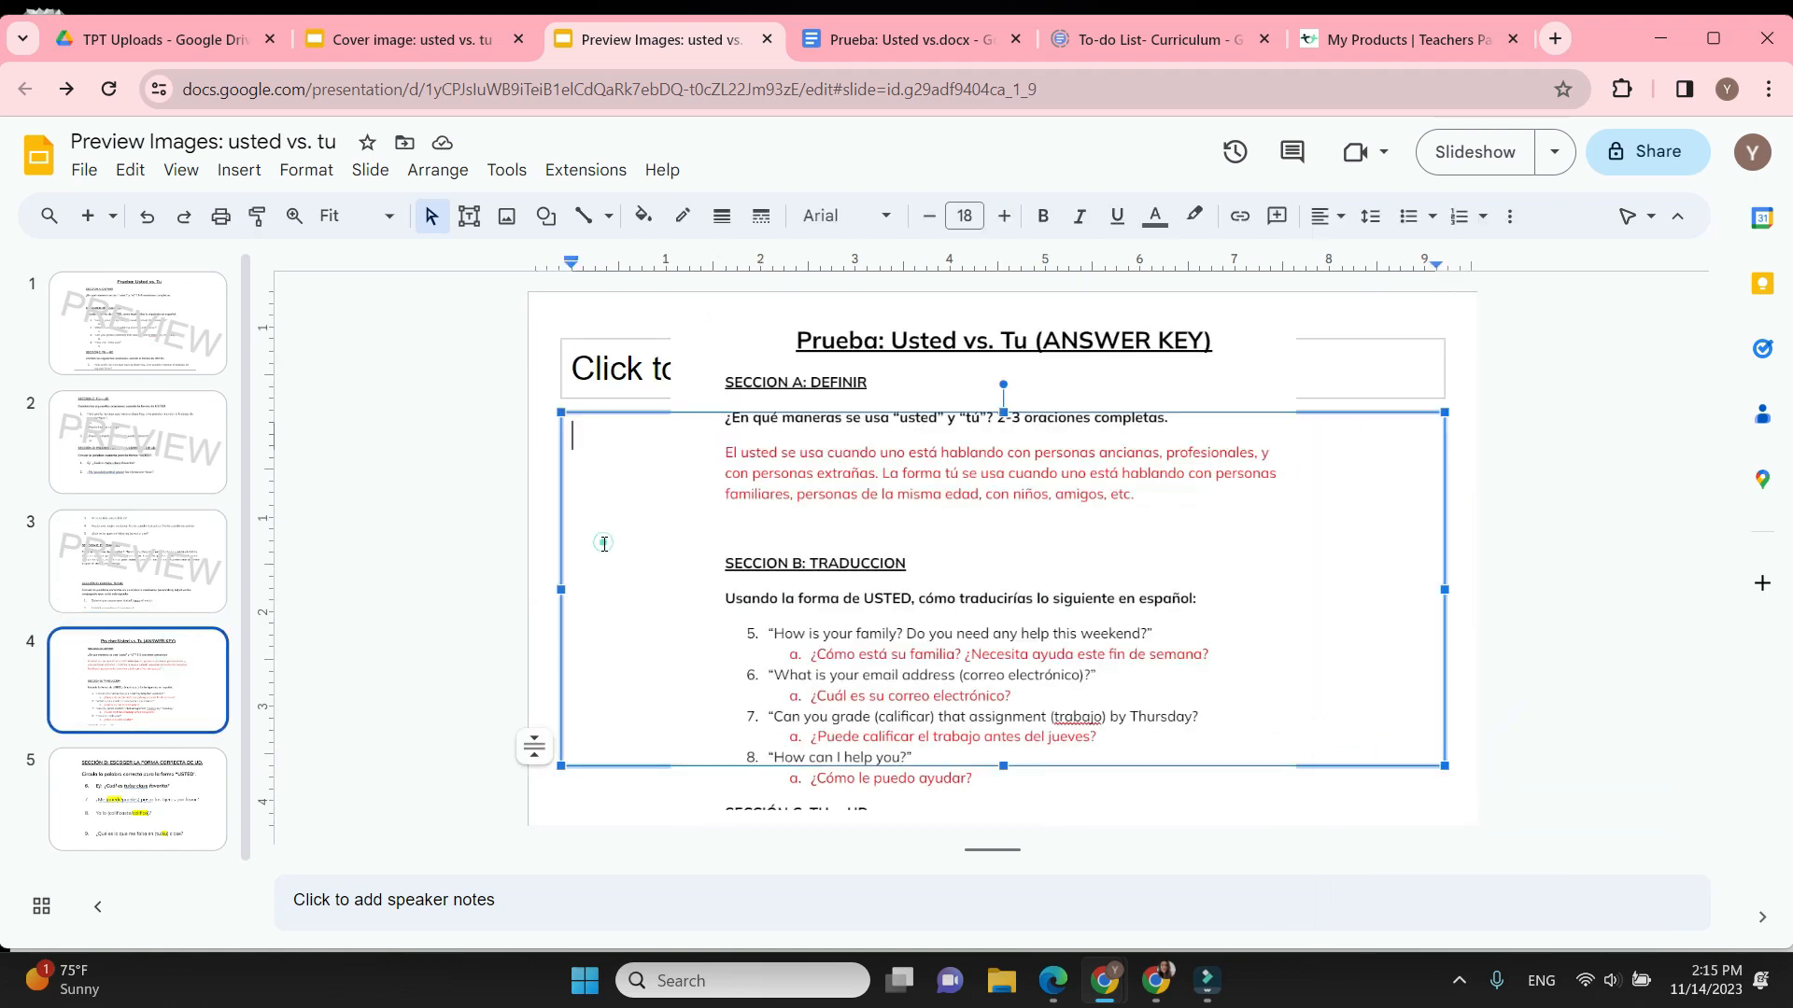
left_click(540, 579)
right_click(549, 573)
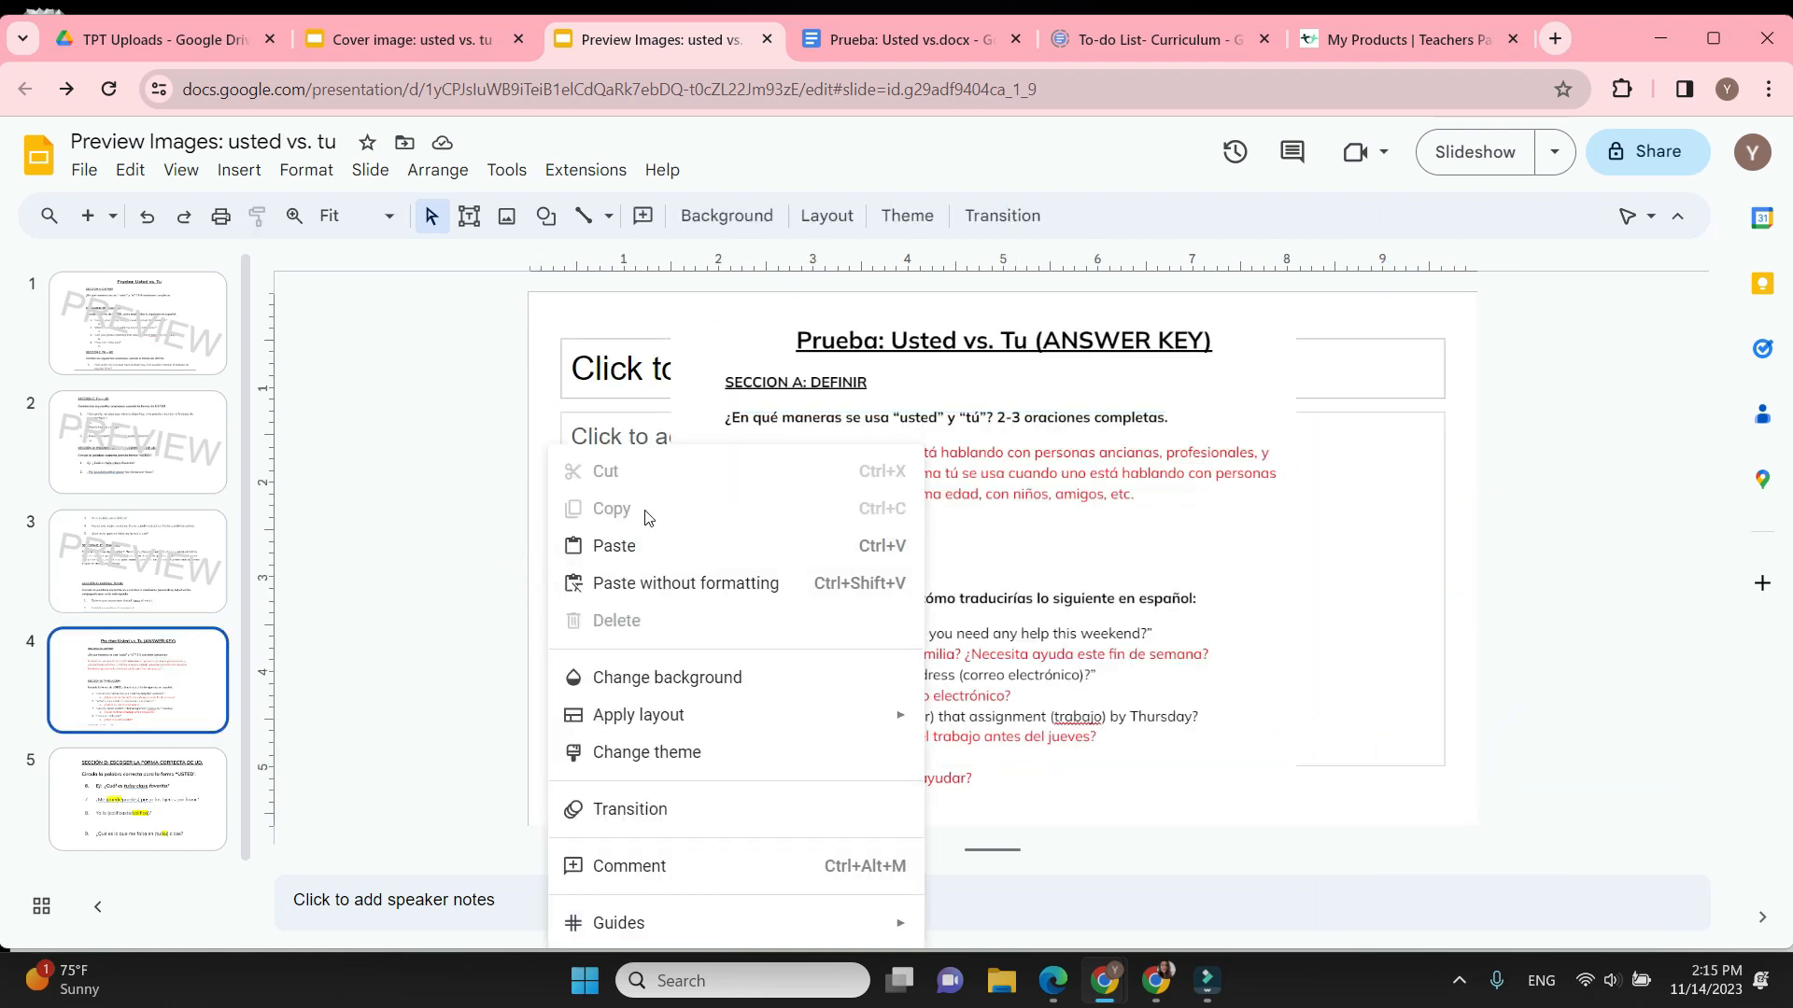
left_click(651, 549)
left_click_drag(838, 559, 1479, 530)
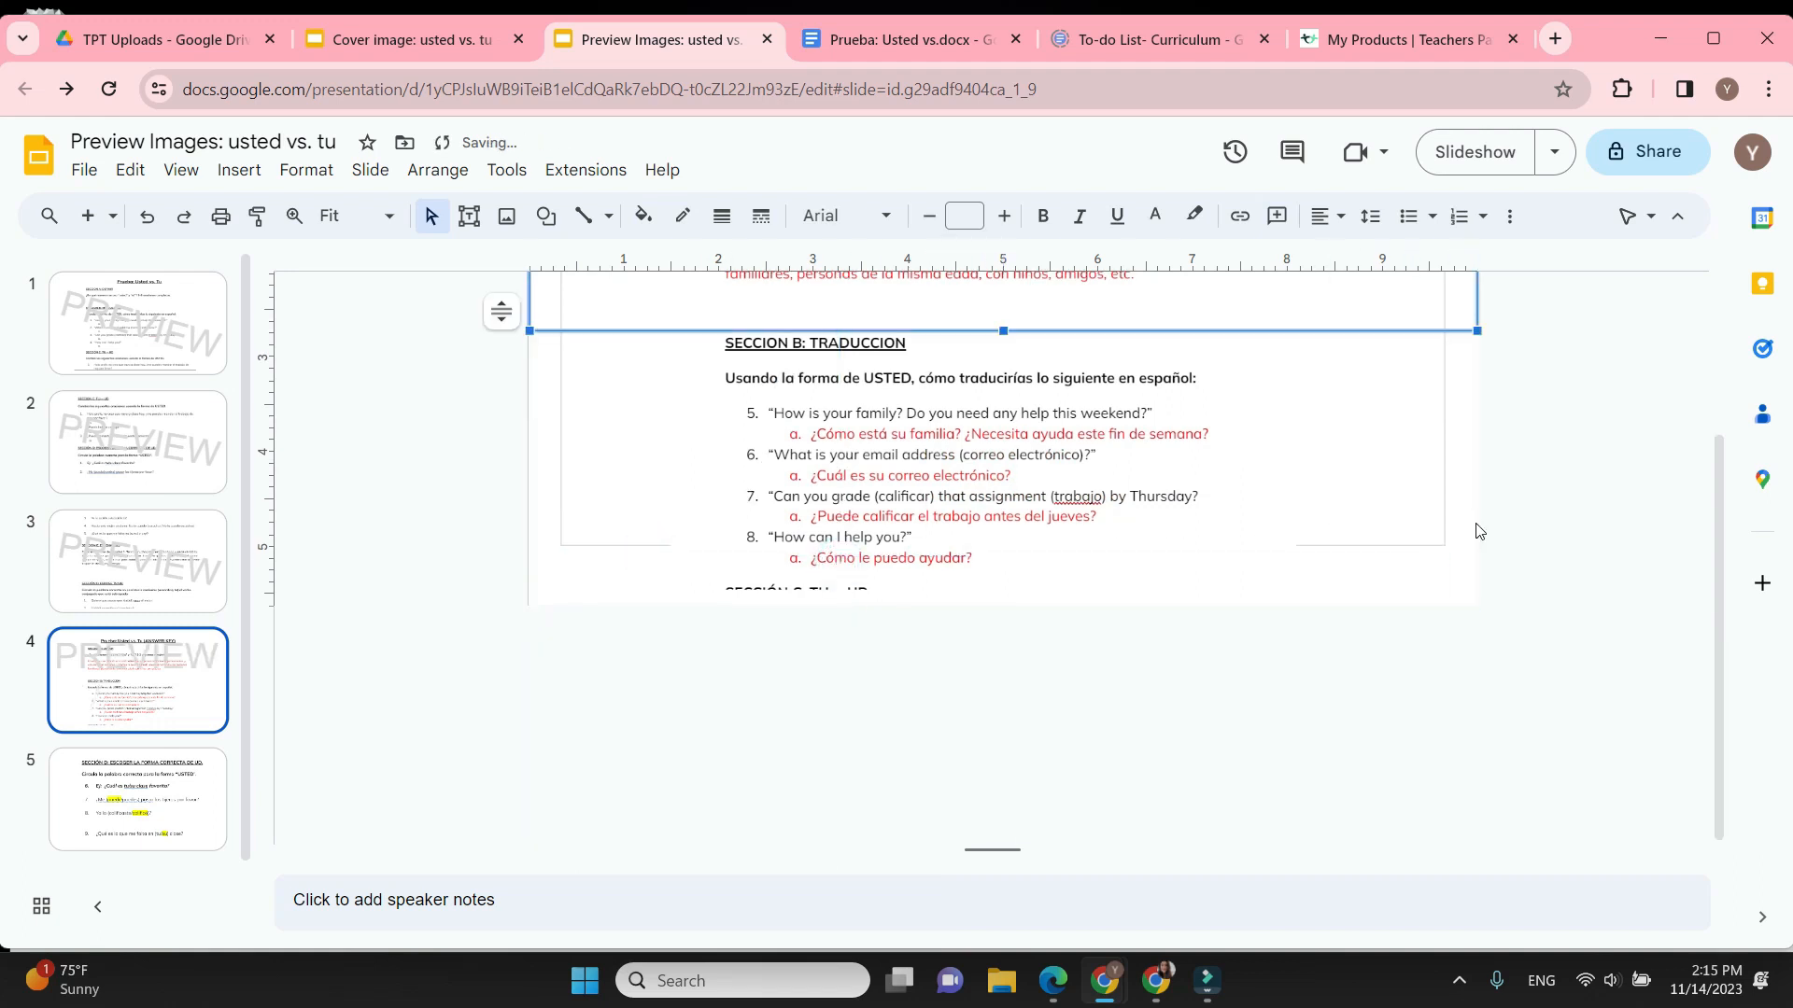
scroll(1479, 551, "up", 3)
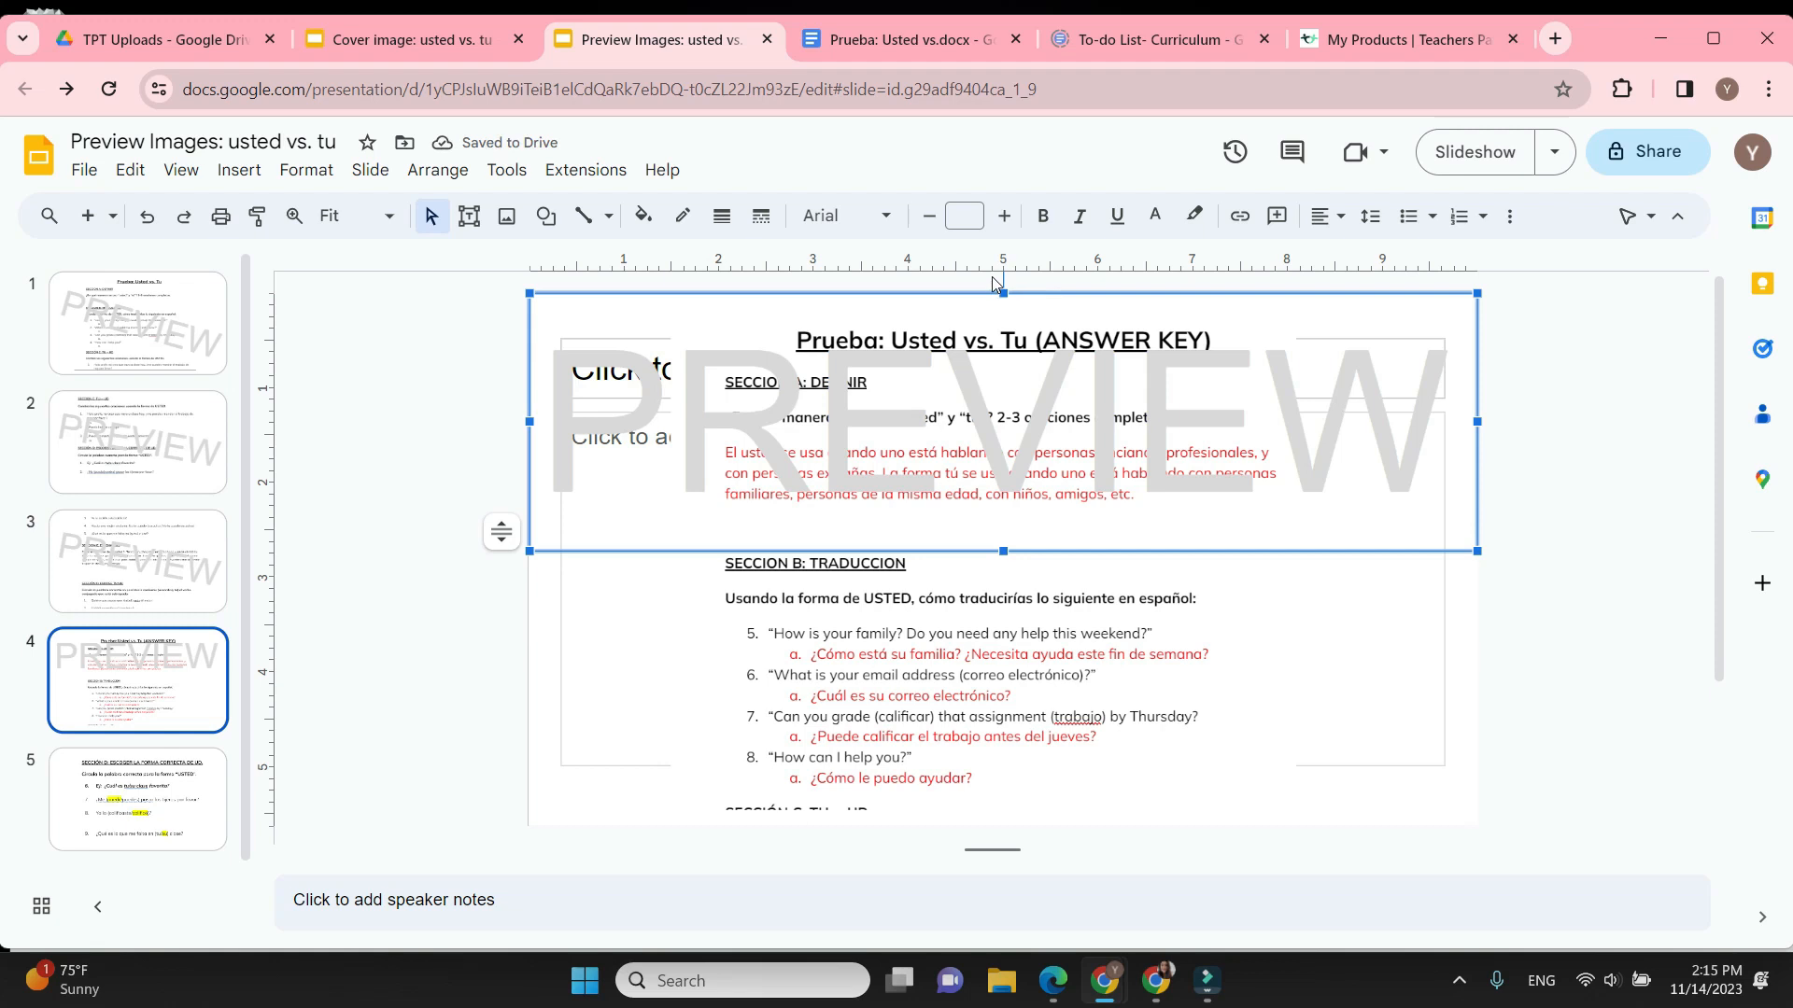
left_click_drag(1027, 293, 1096, 446)
left_click(1333, 529)
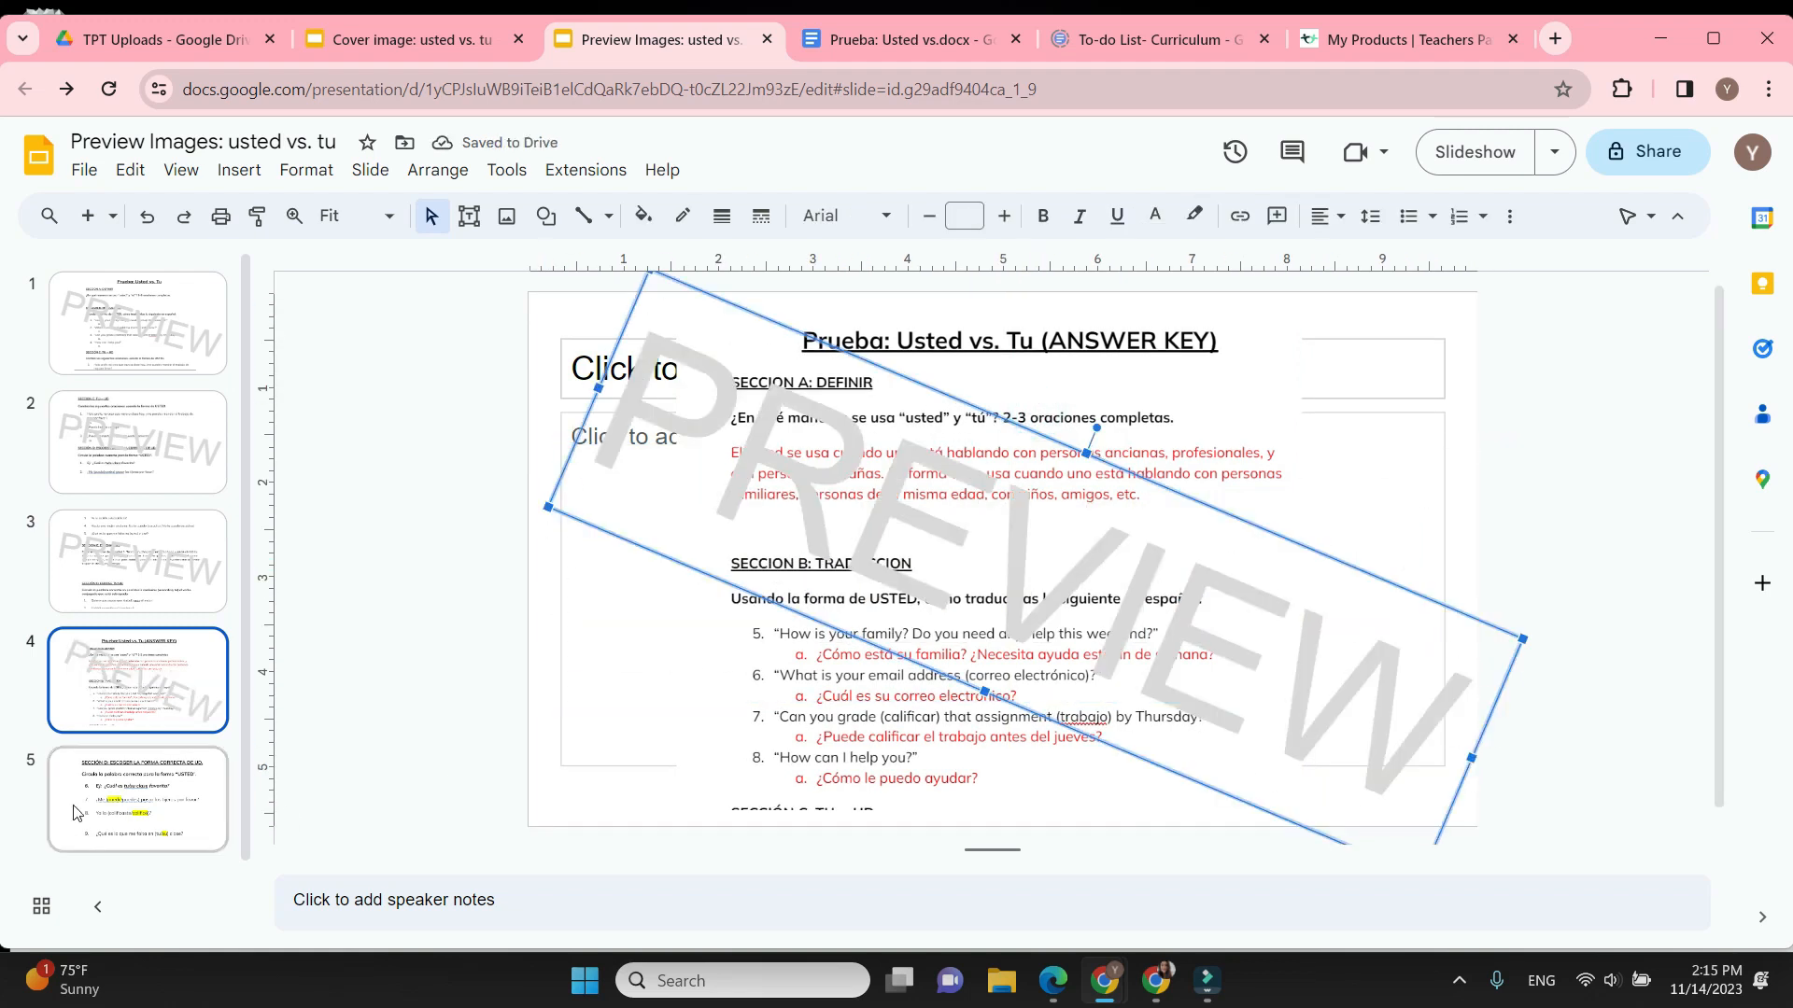
Paste the PREVIEW watermark onto slide 5 and send the Section D image behind it
left_click(168, 706)
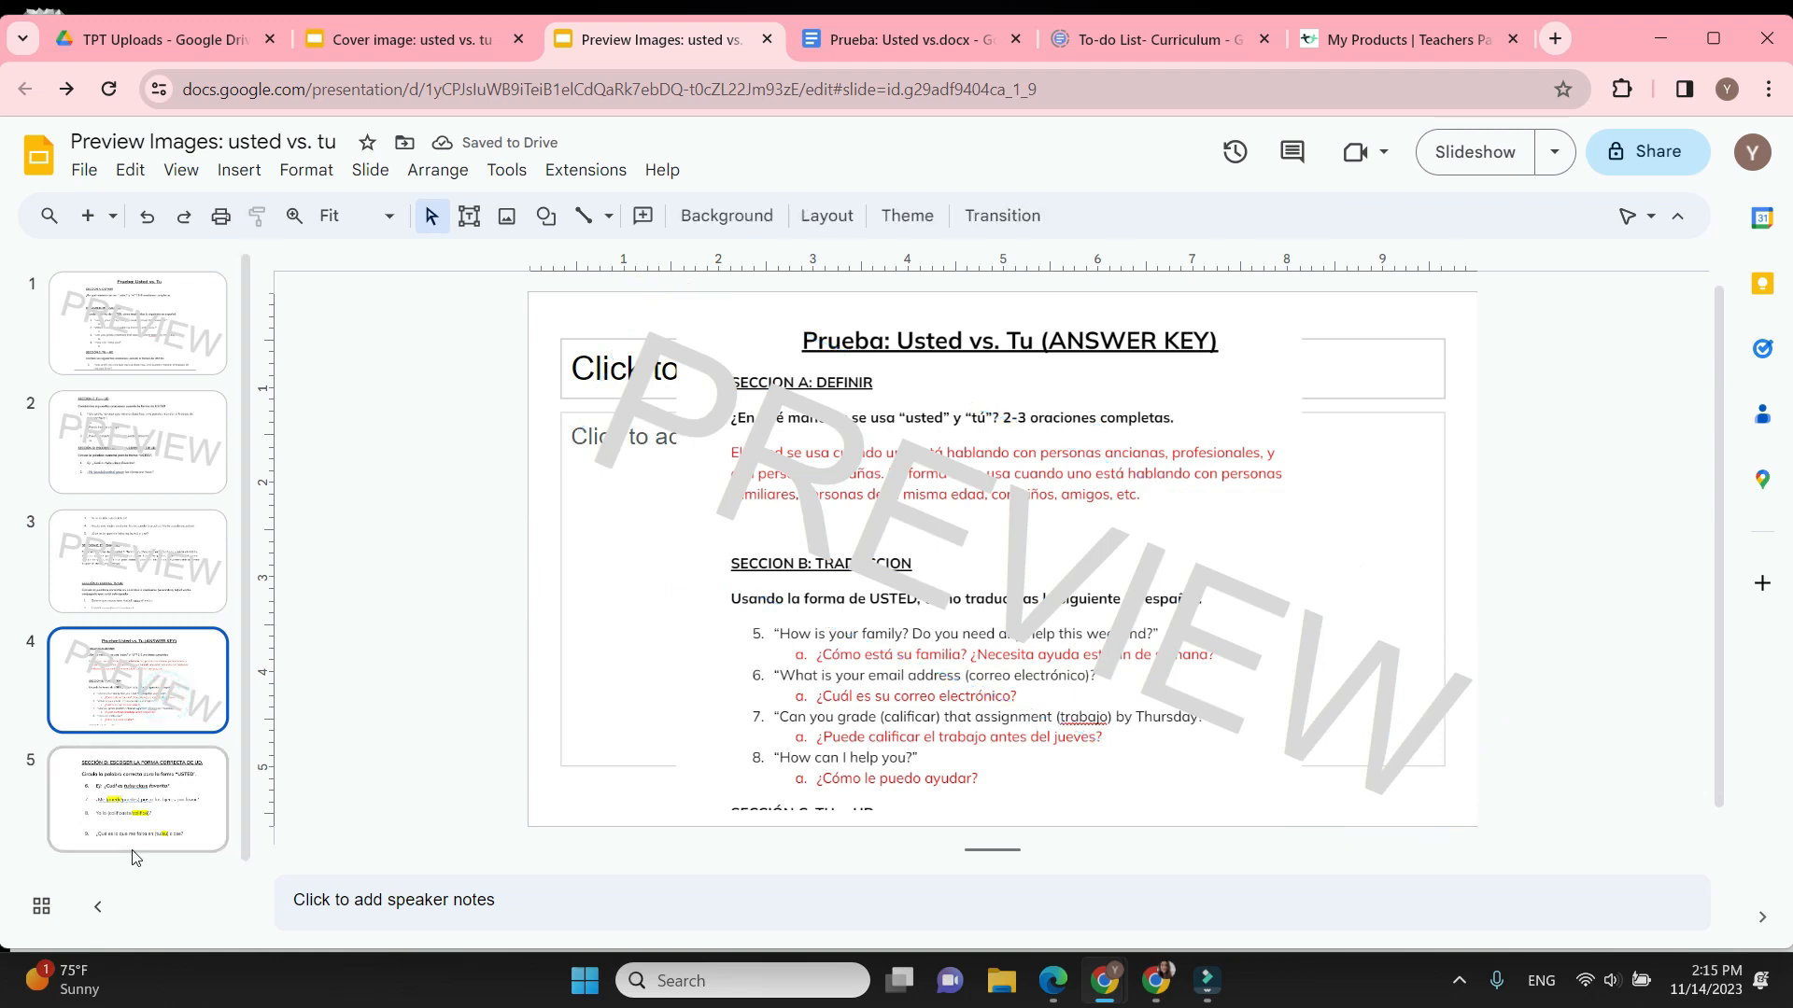
left_click(138, 801)
right_click(573, 571)
left_click(624, 429)
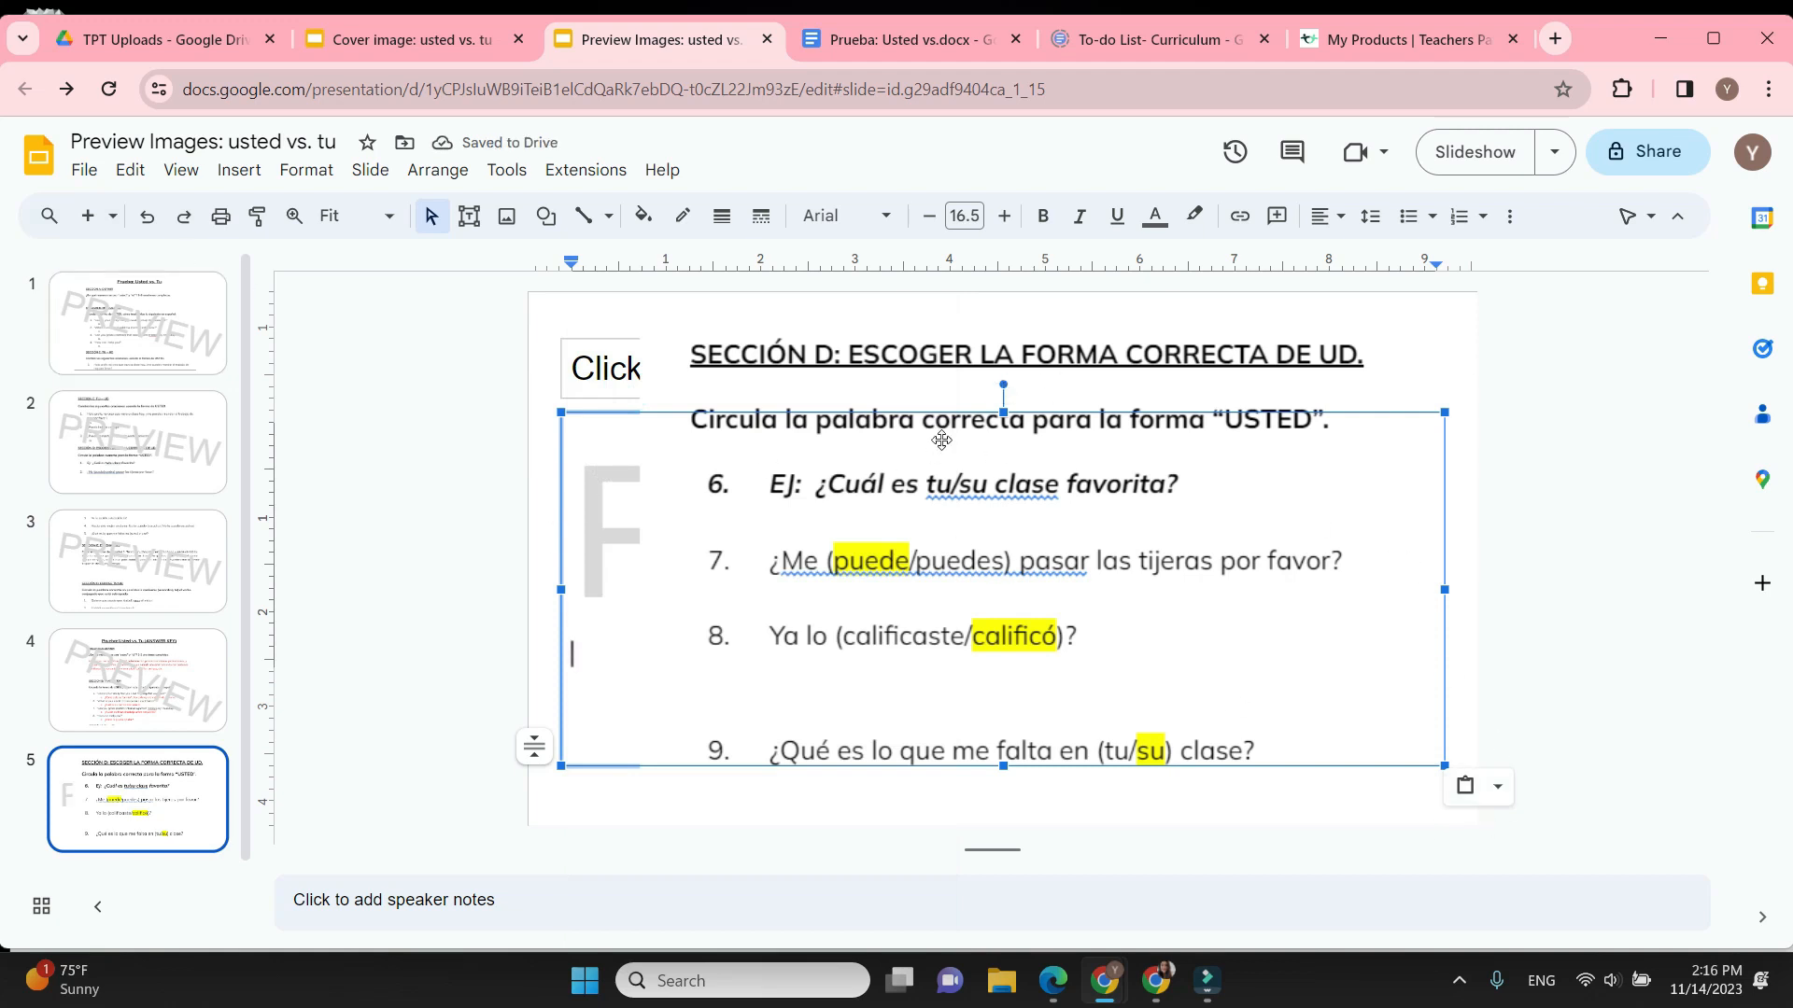
left_click(902, 367)
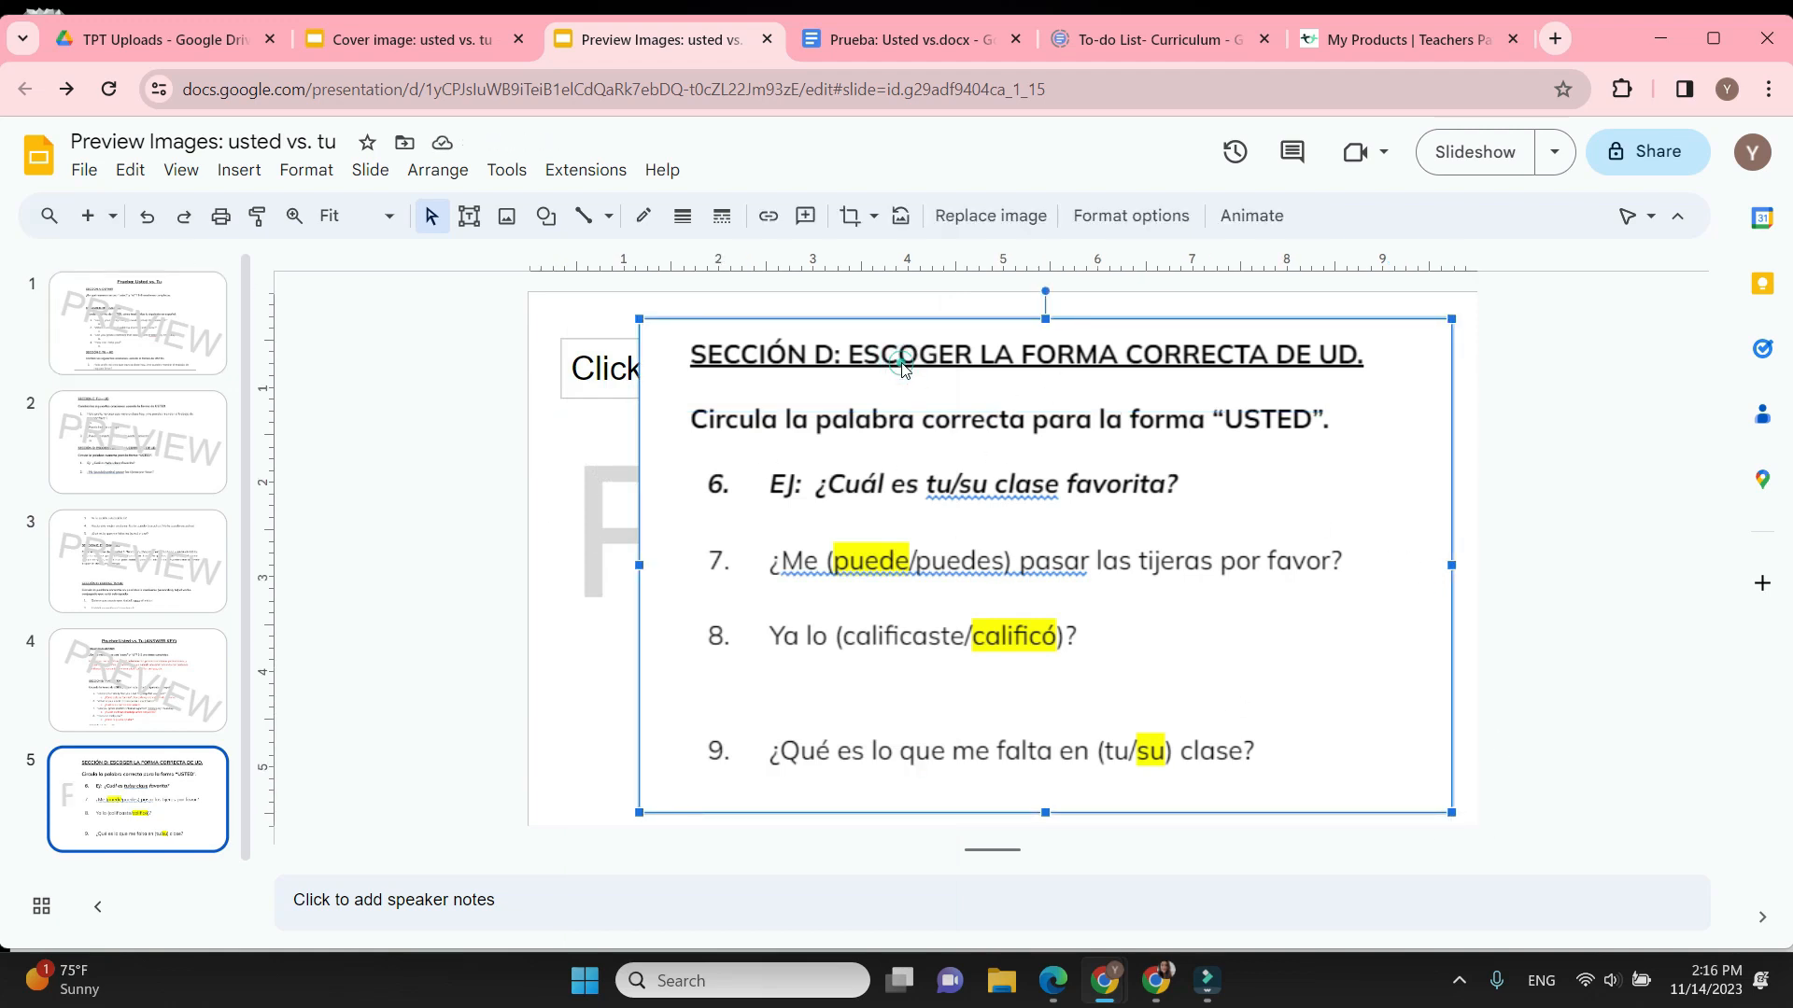
right_click(1075, 443)
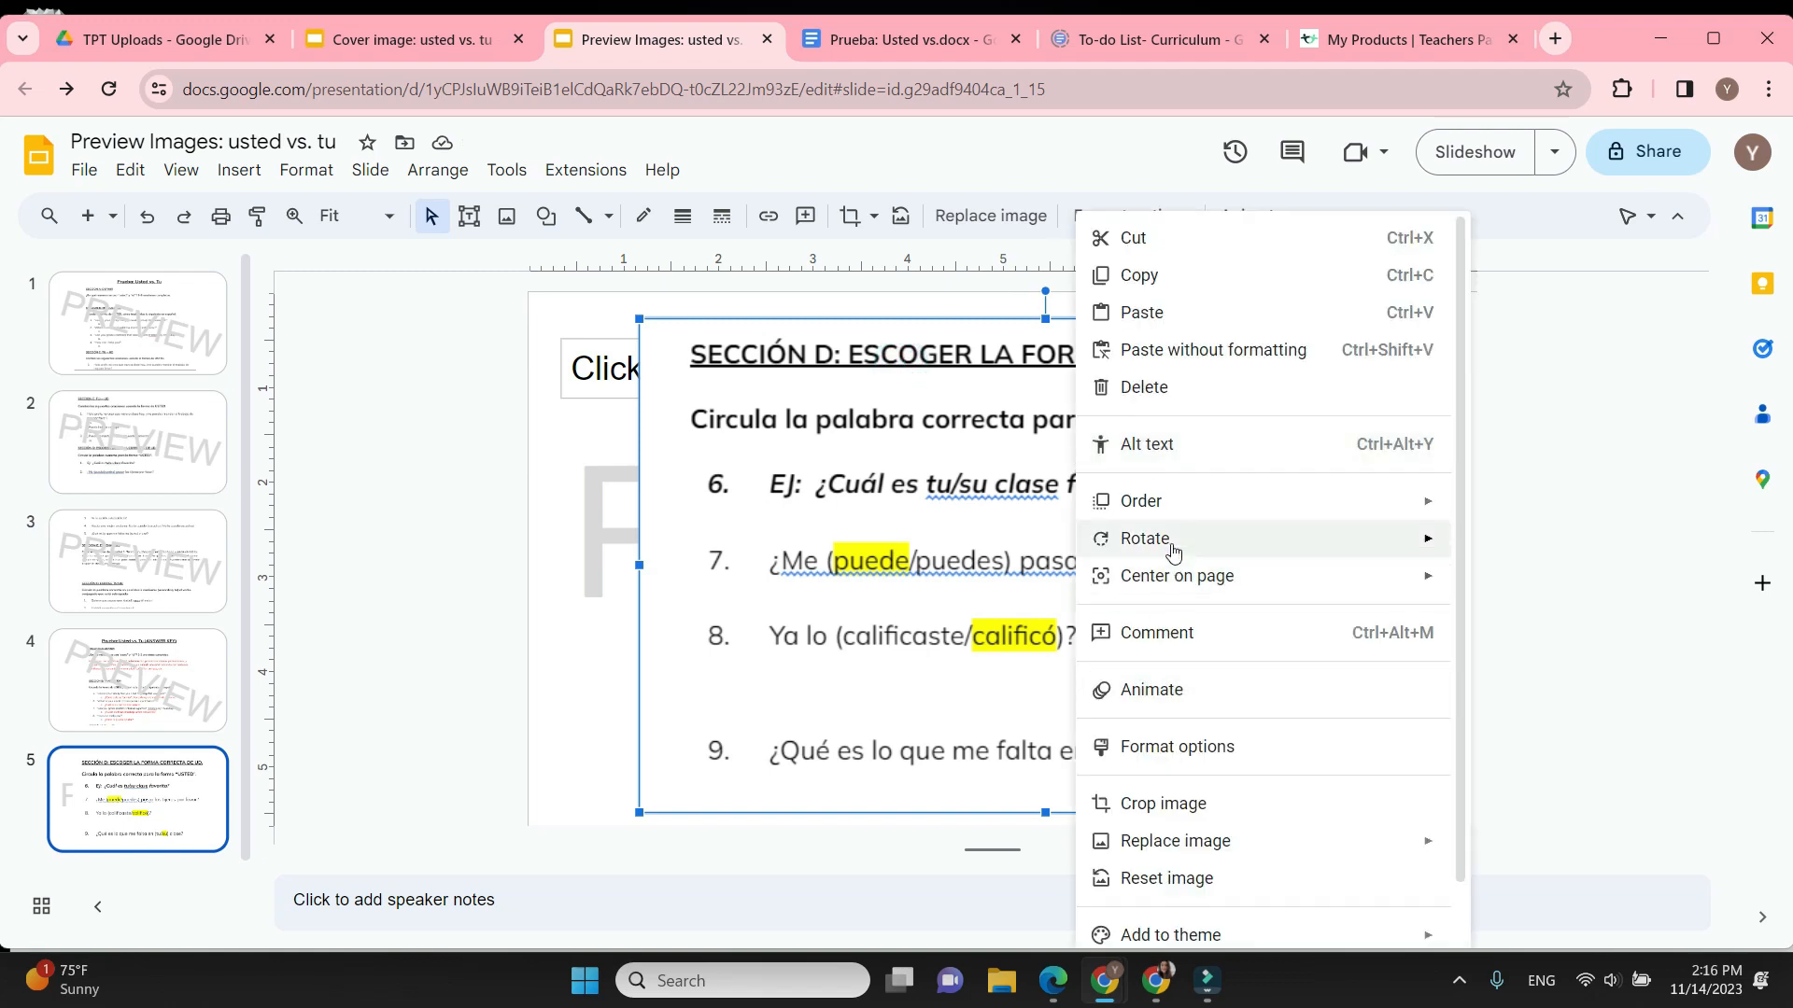
mouse_move(1255, 581)
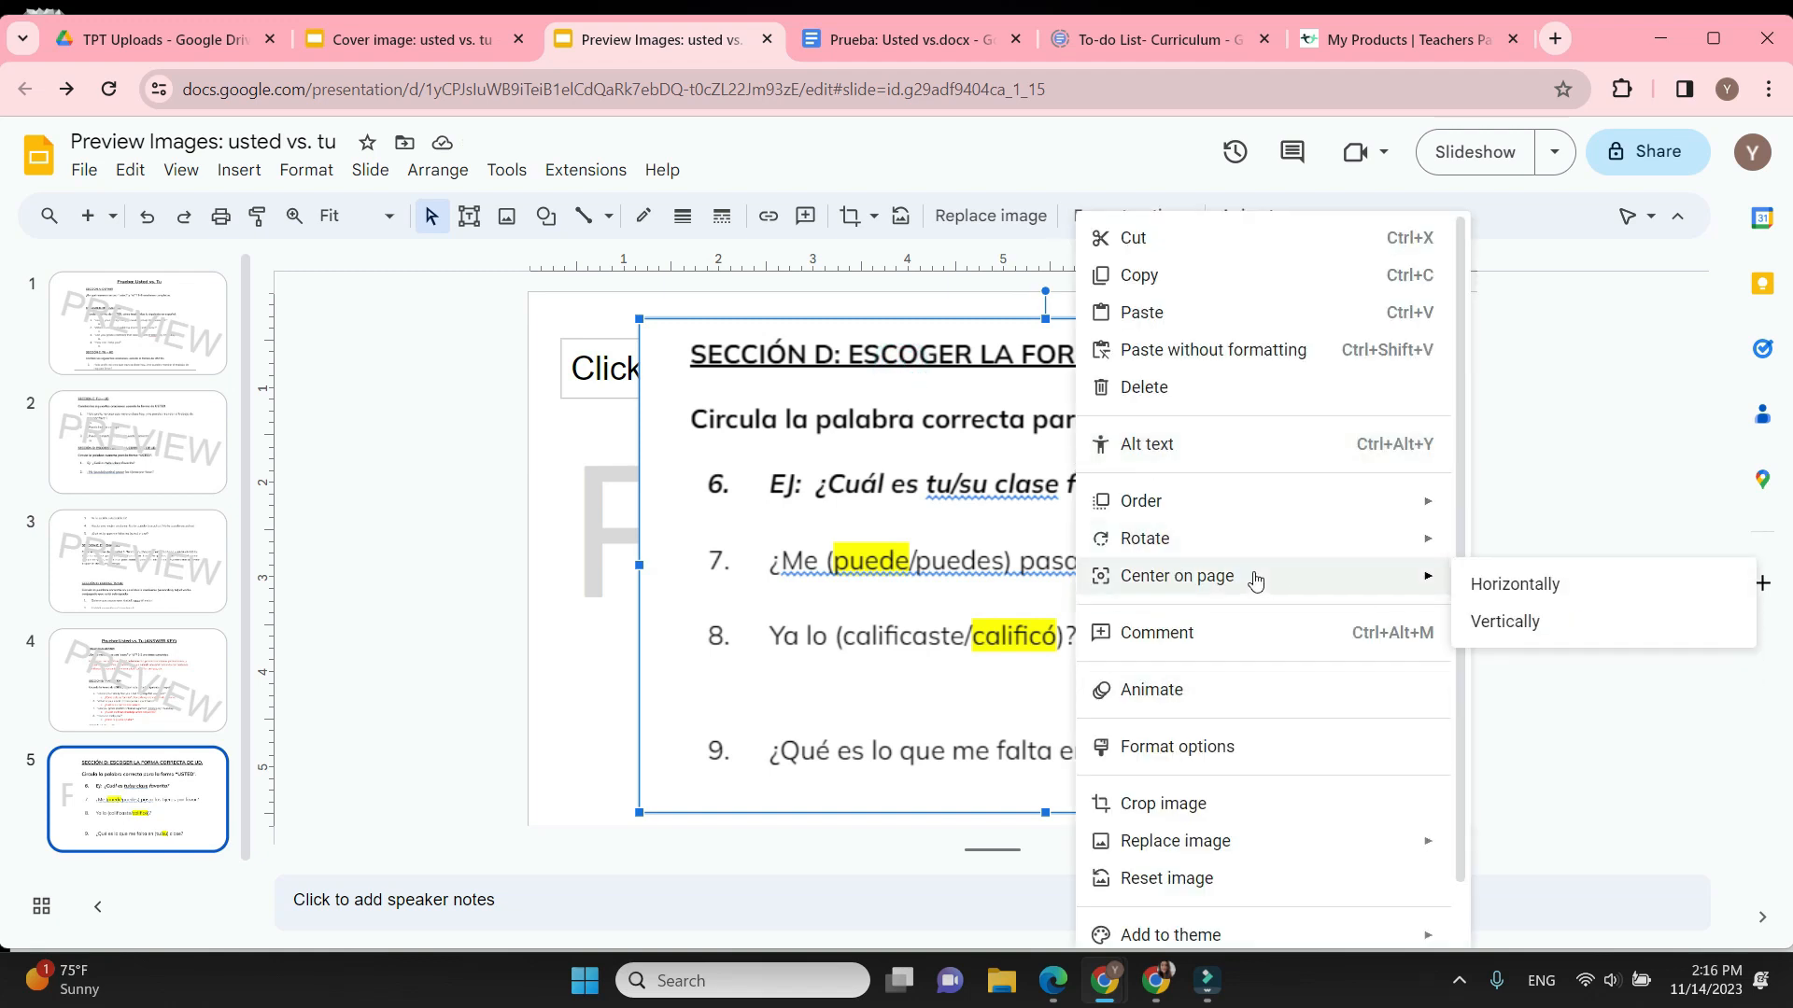
mouse_move(1204, 495)
left_click(1545, 588)
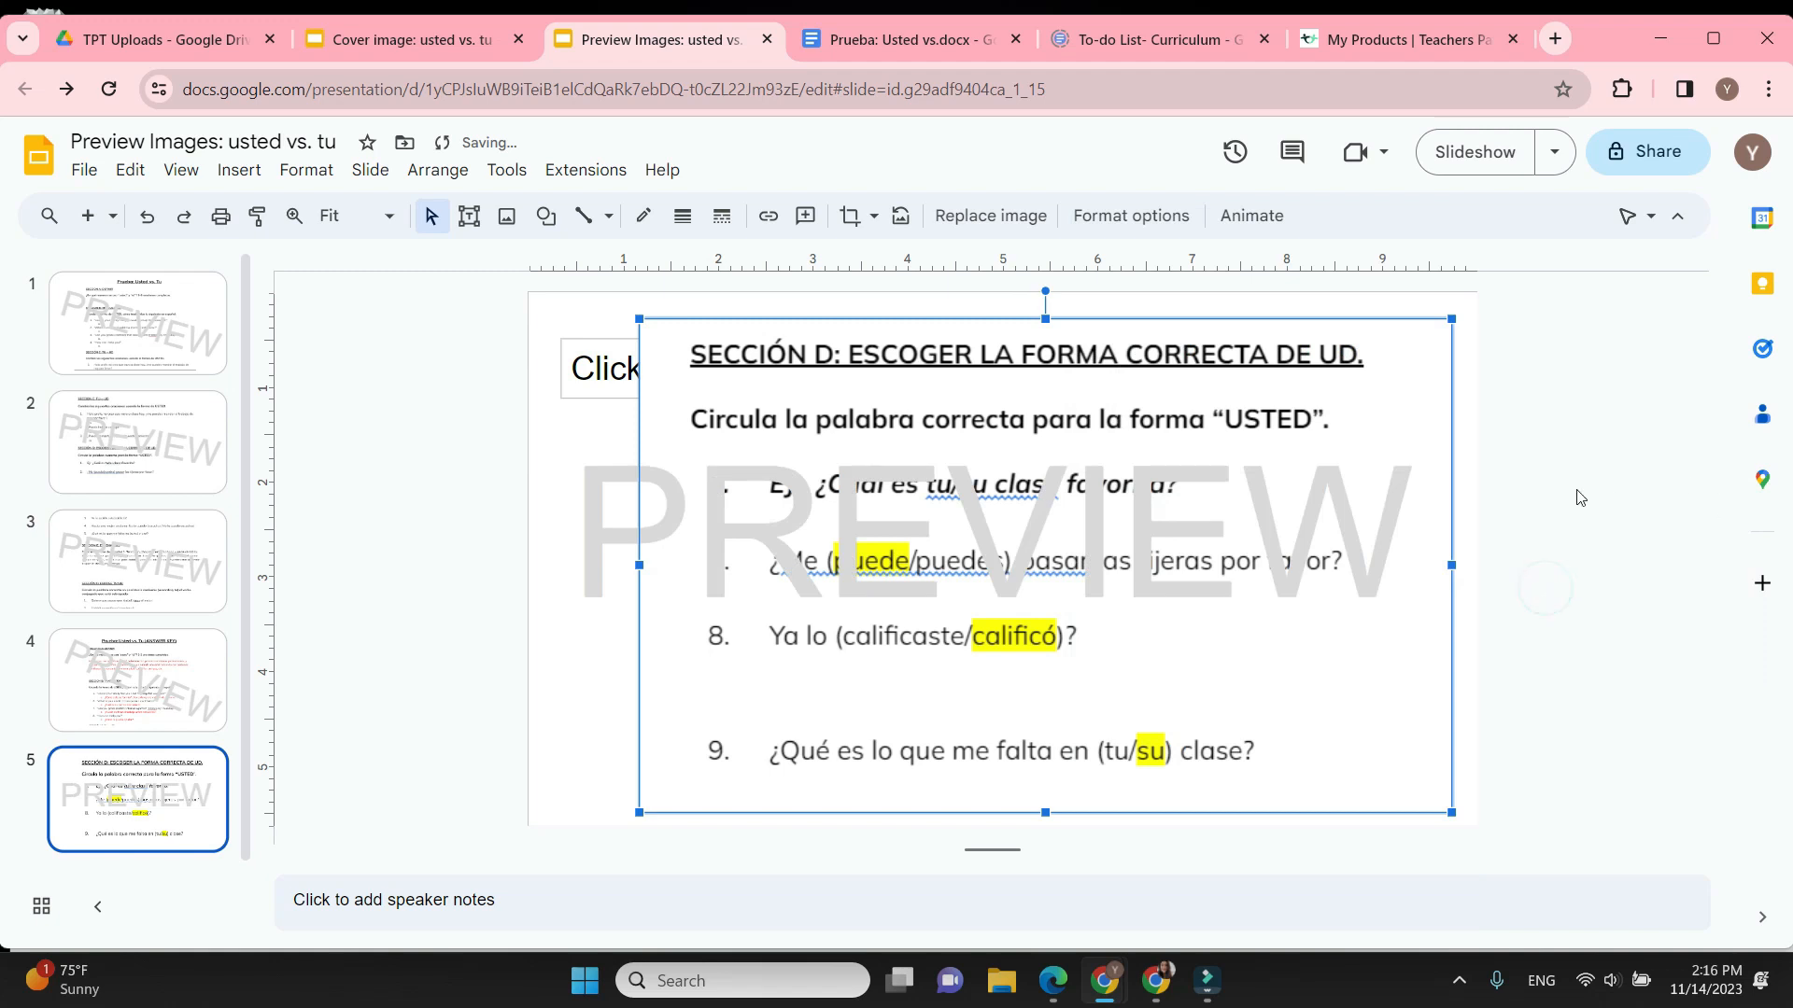
Rotate slide 5's PREVIEW watermark so it runs diagonally across the Section D image
left_click(852, 558)
left_click_drag(1003, 385, 1061, 418)
left_click(1046, 536)
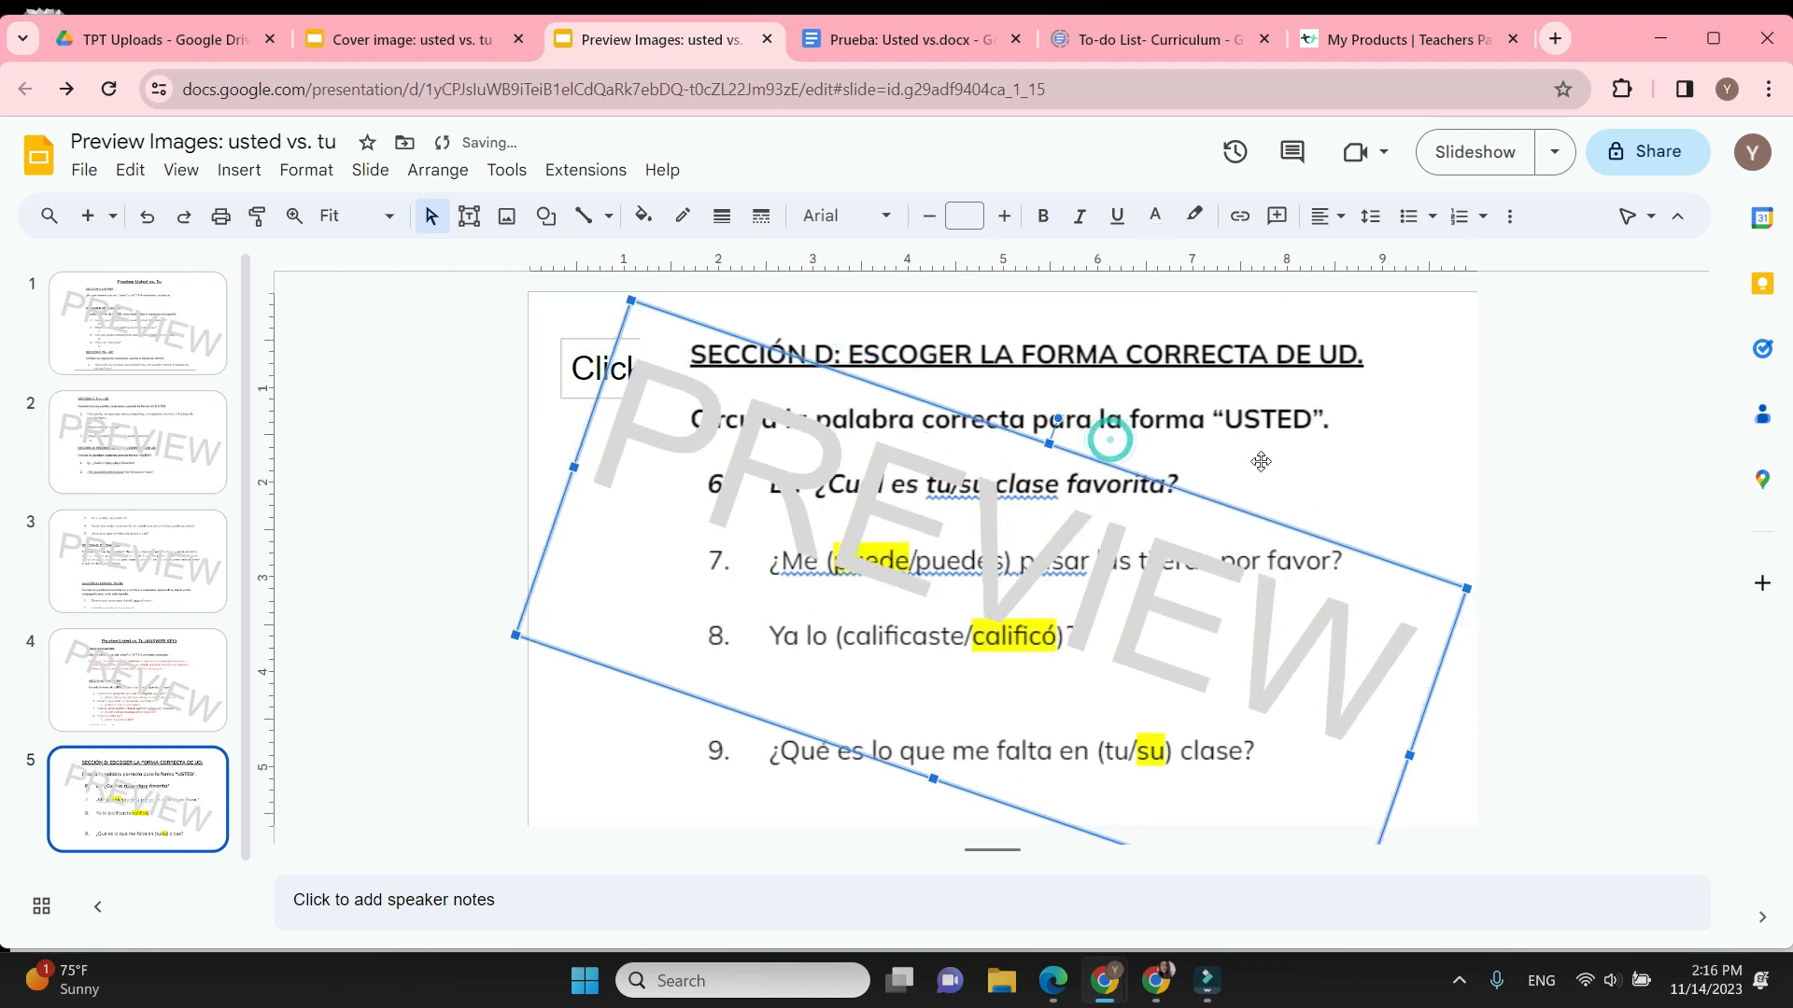
left_click(1587, 428)
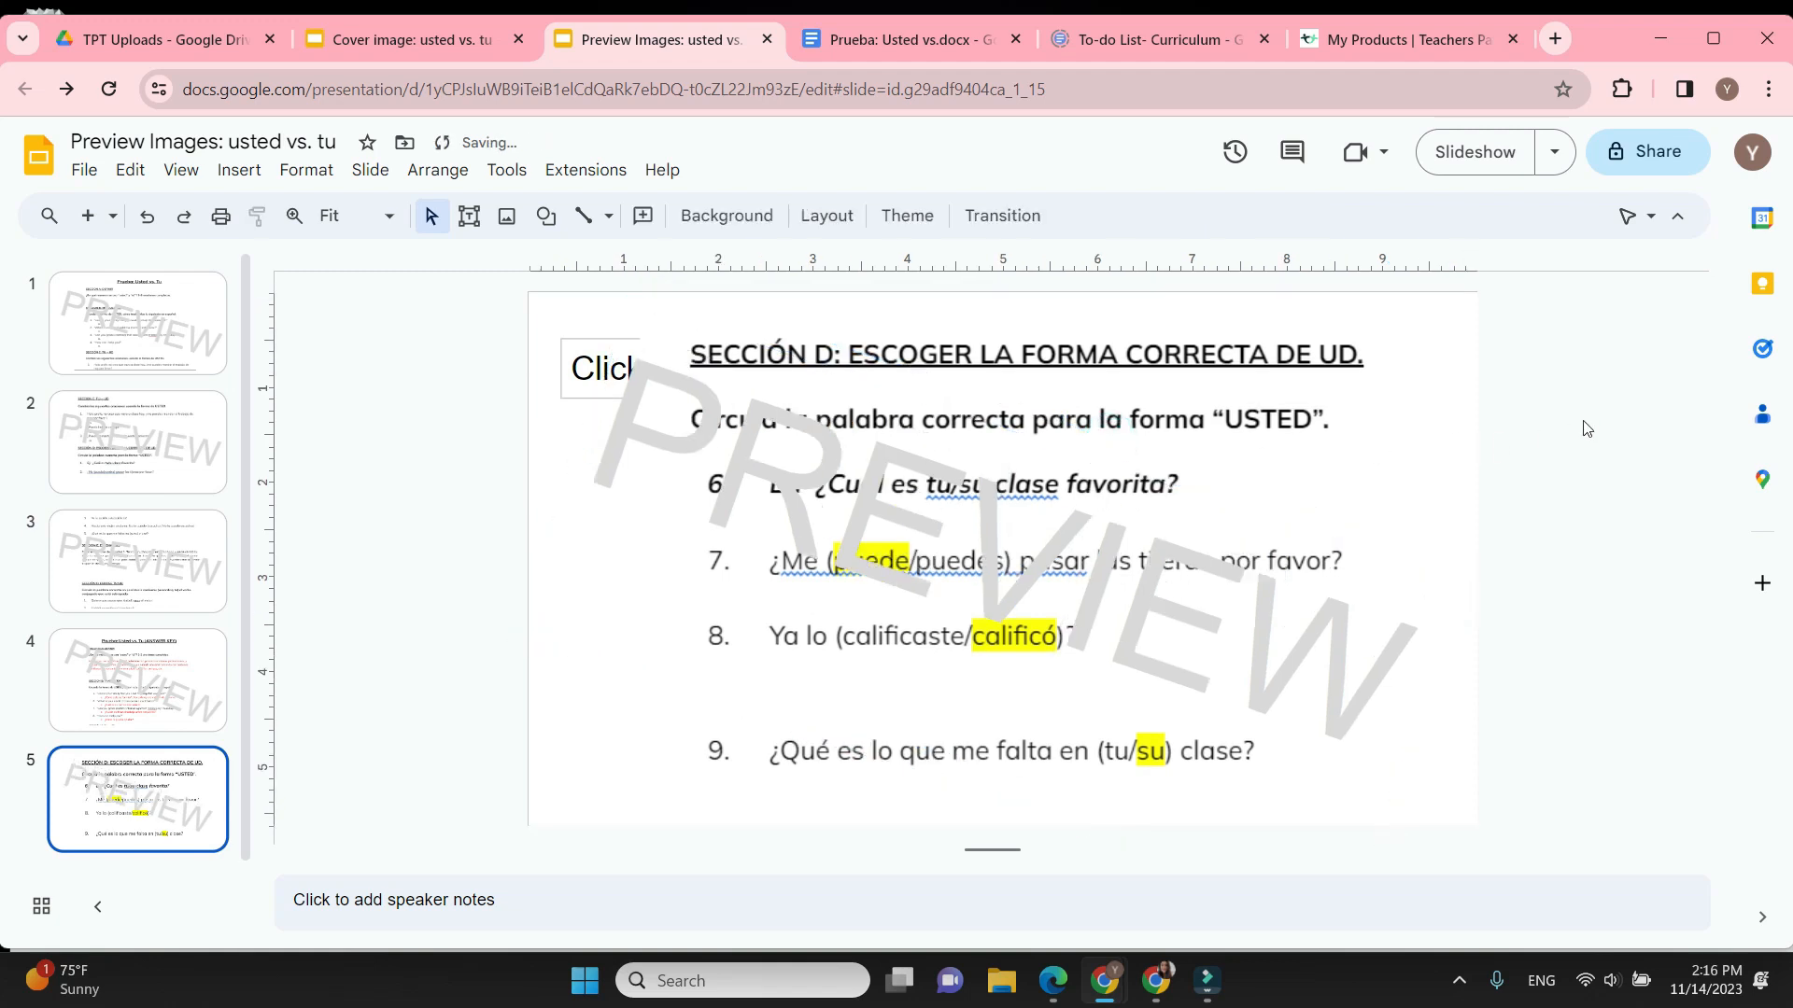
Download slide 4 with the answer key preview as a JPEG image
left_click(178, 707)
left_click(84, 170)
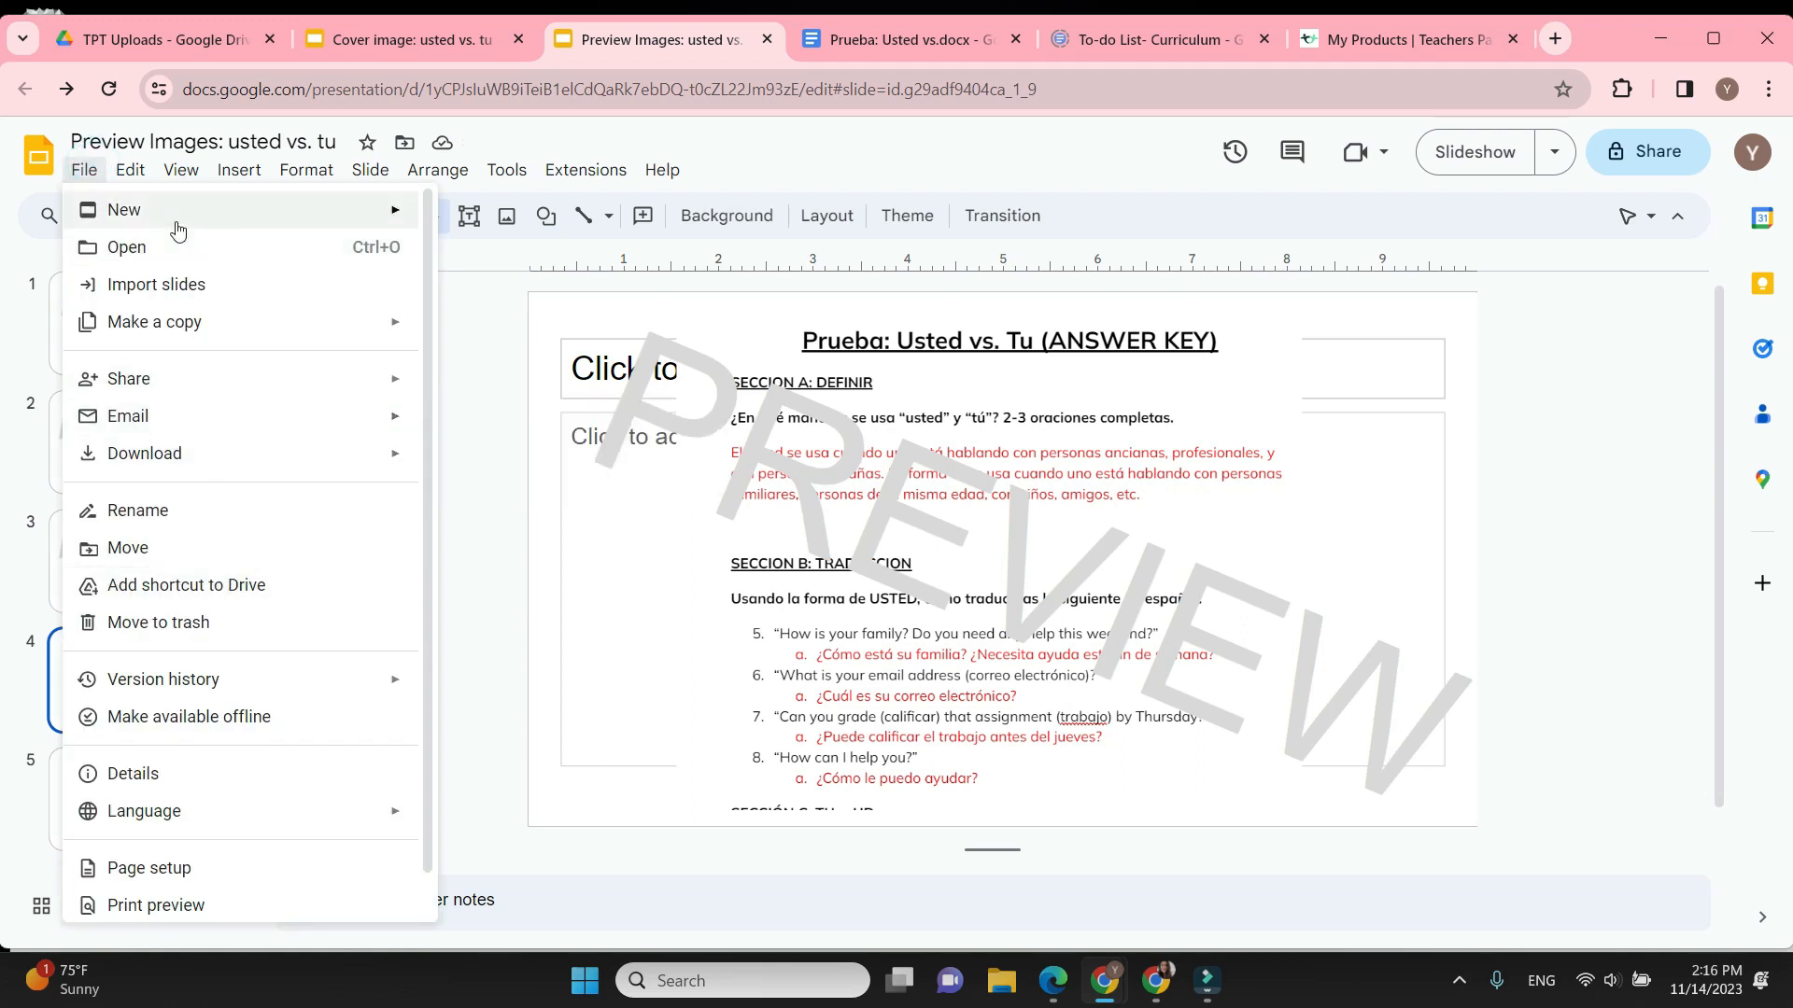
mouse_move(89, 171)
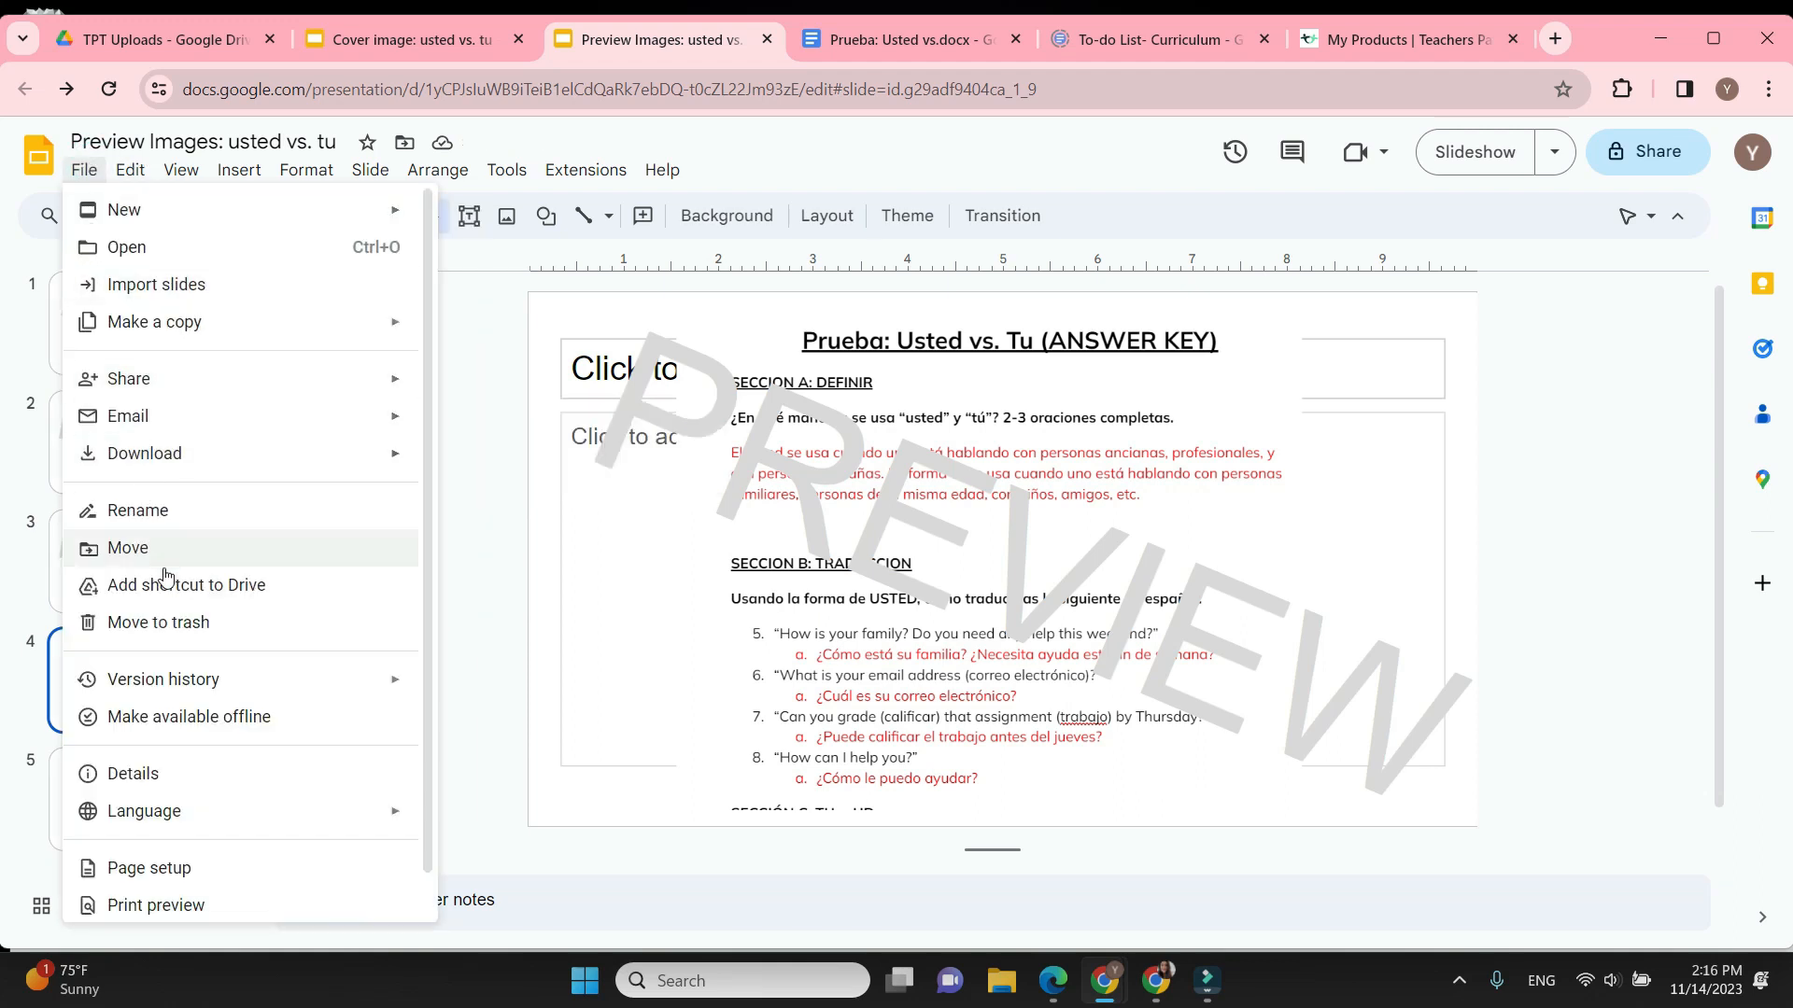
left_click(241, 460)
left_click(537, 611)
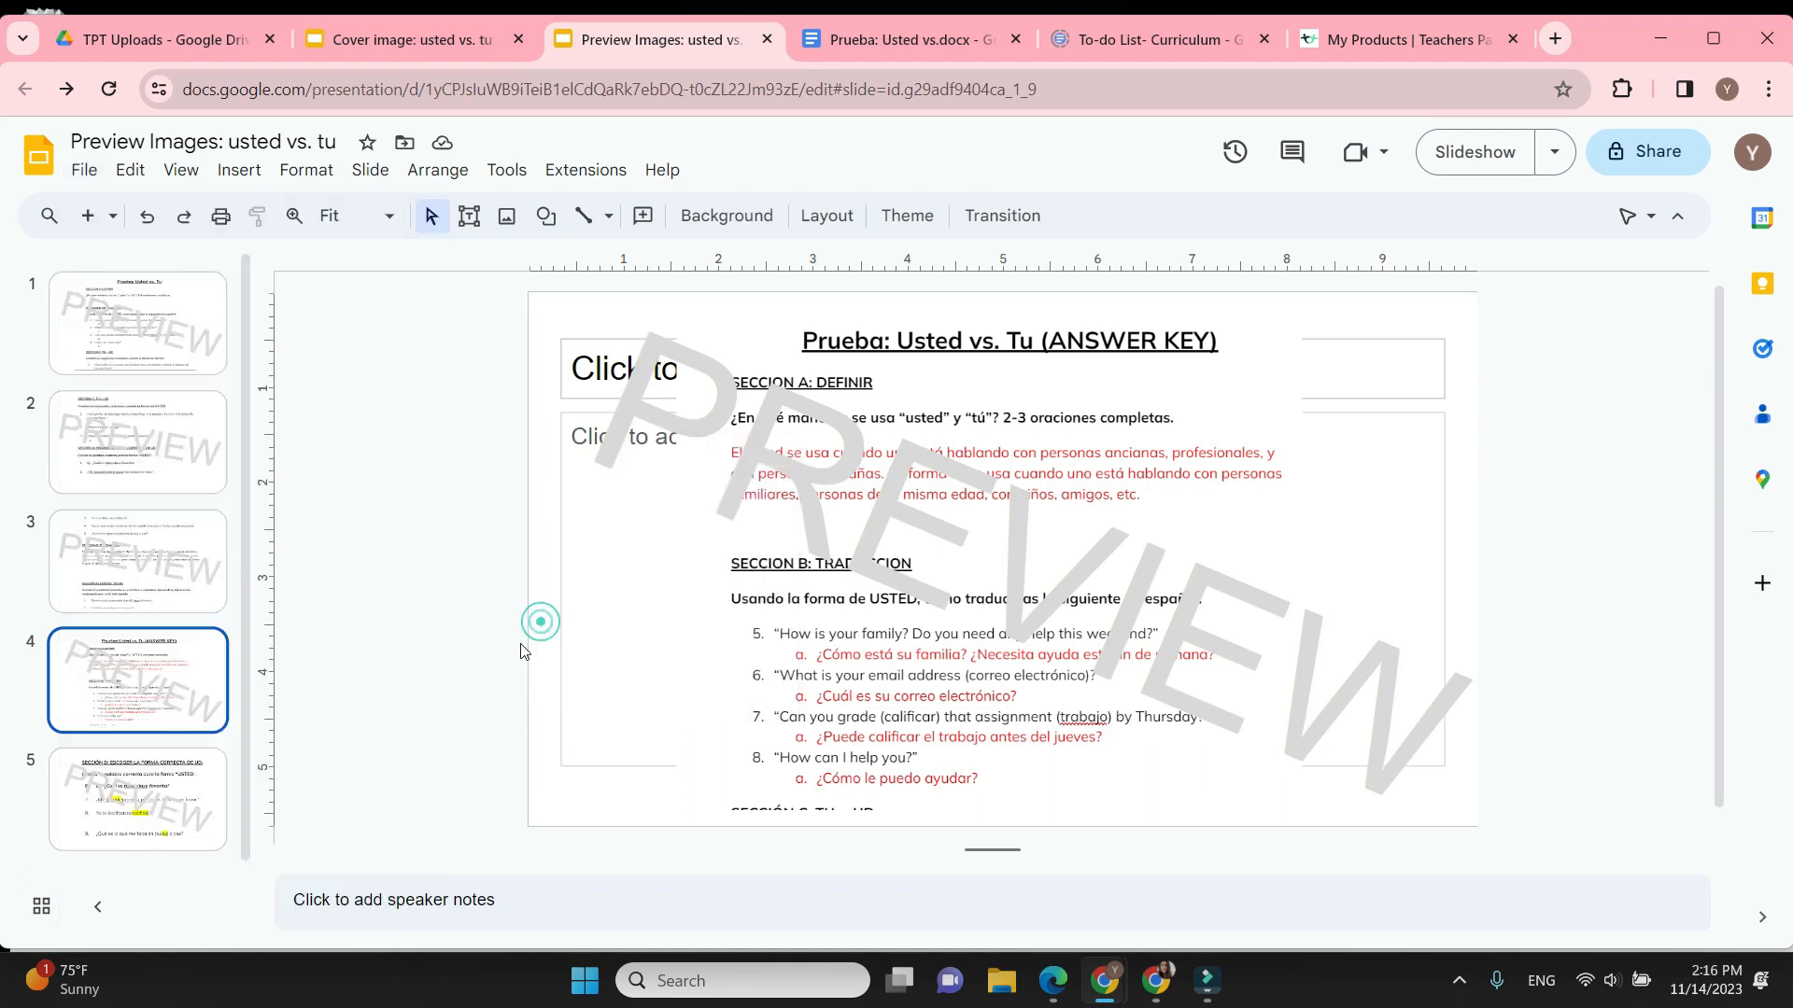
Download slide 5 with the Section D preview as a JPEG image
left_click(139, 835)
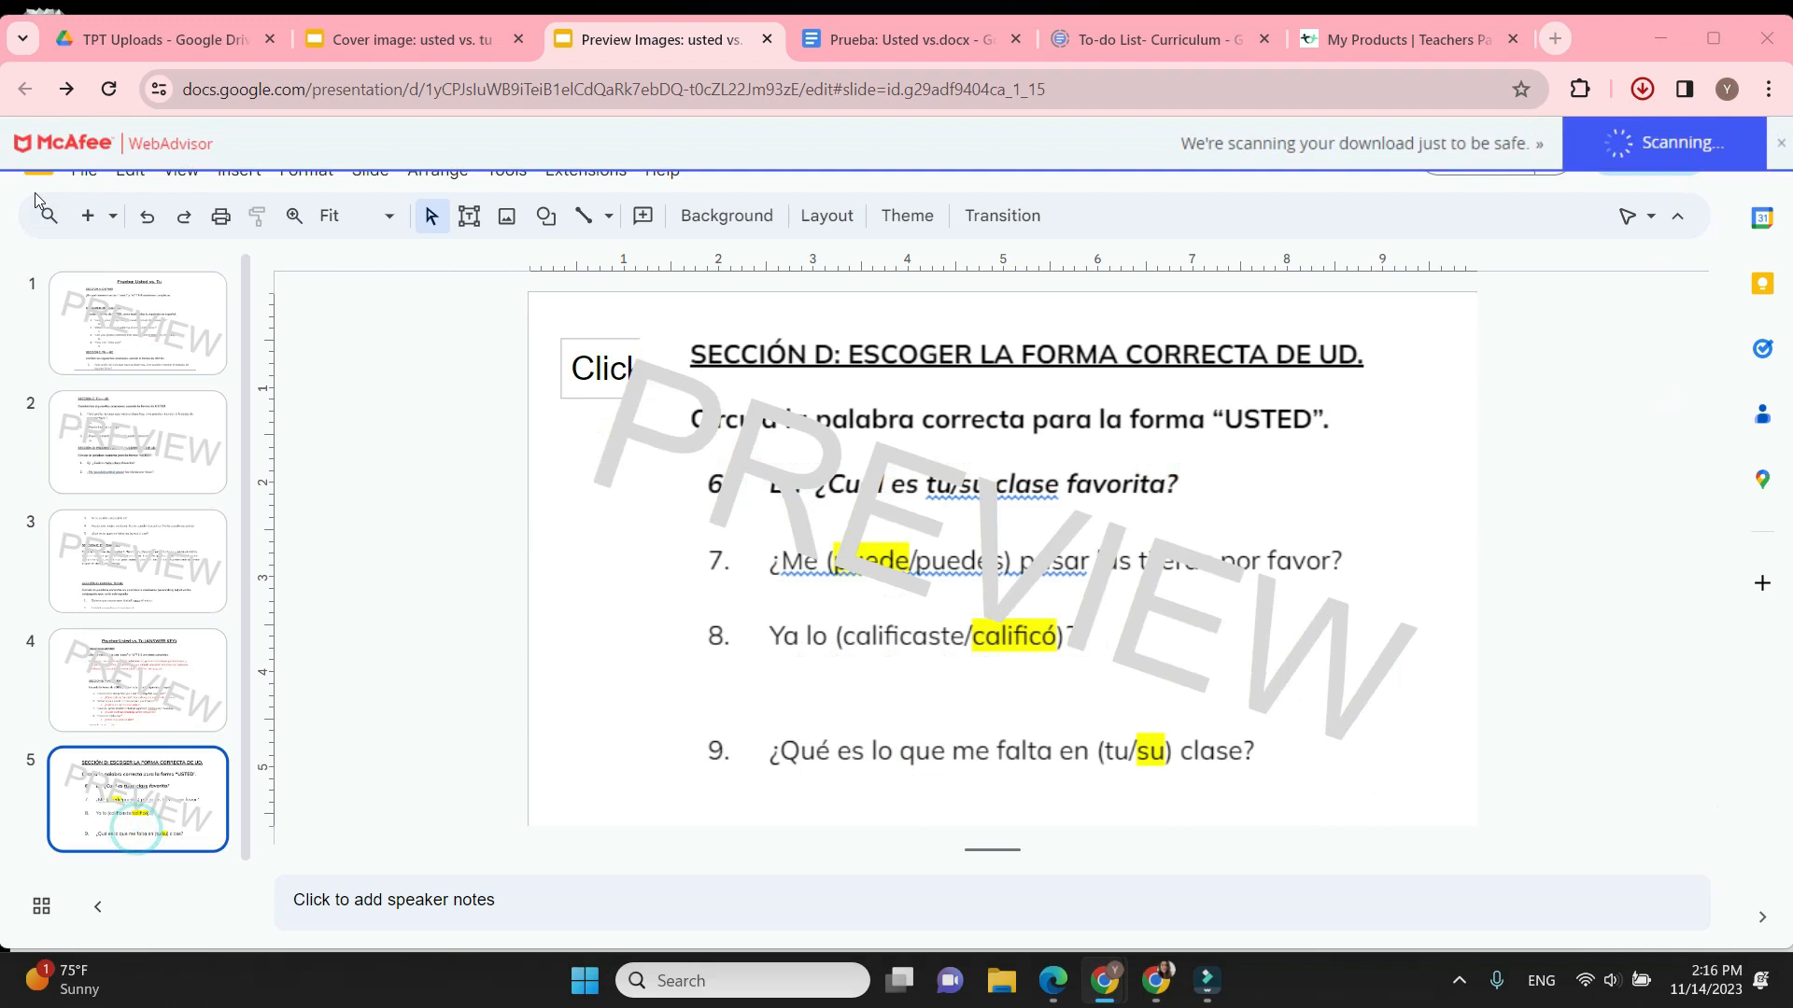
left_click(122, 184)
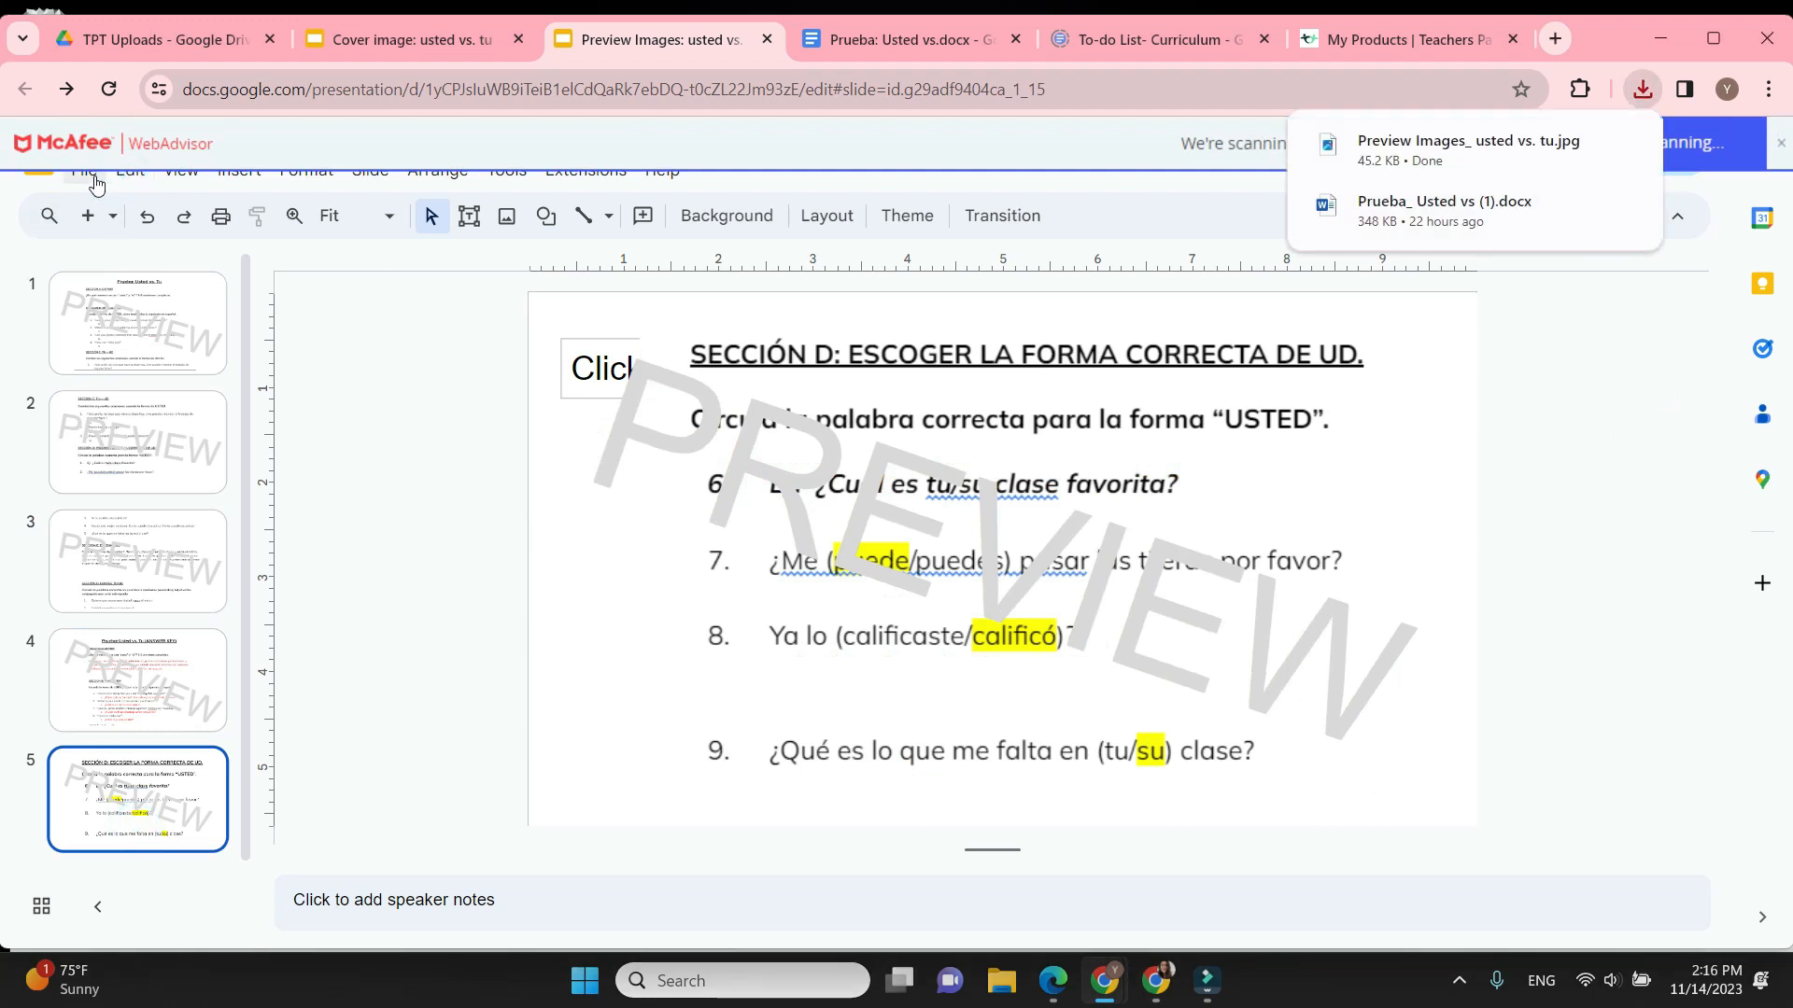
left_click(93, 178)
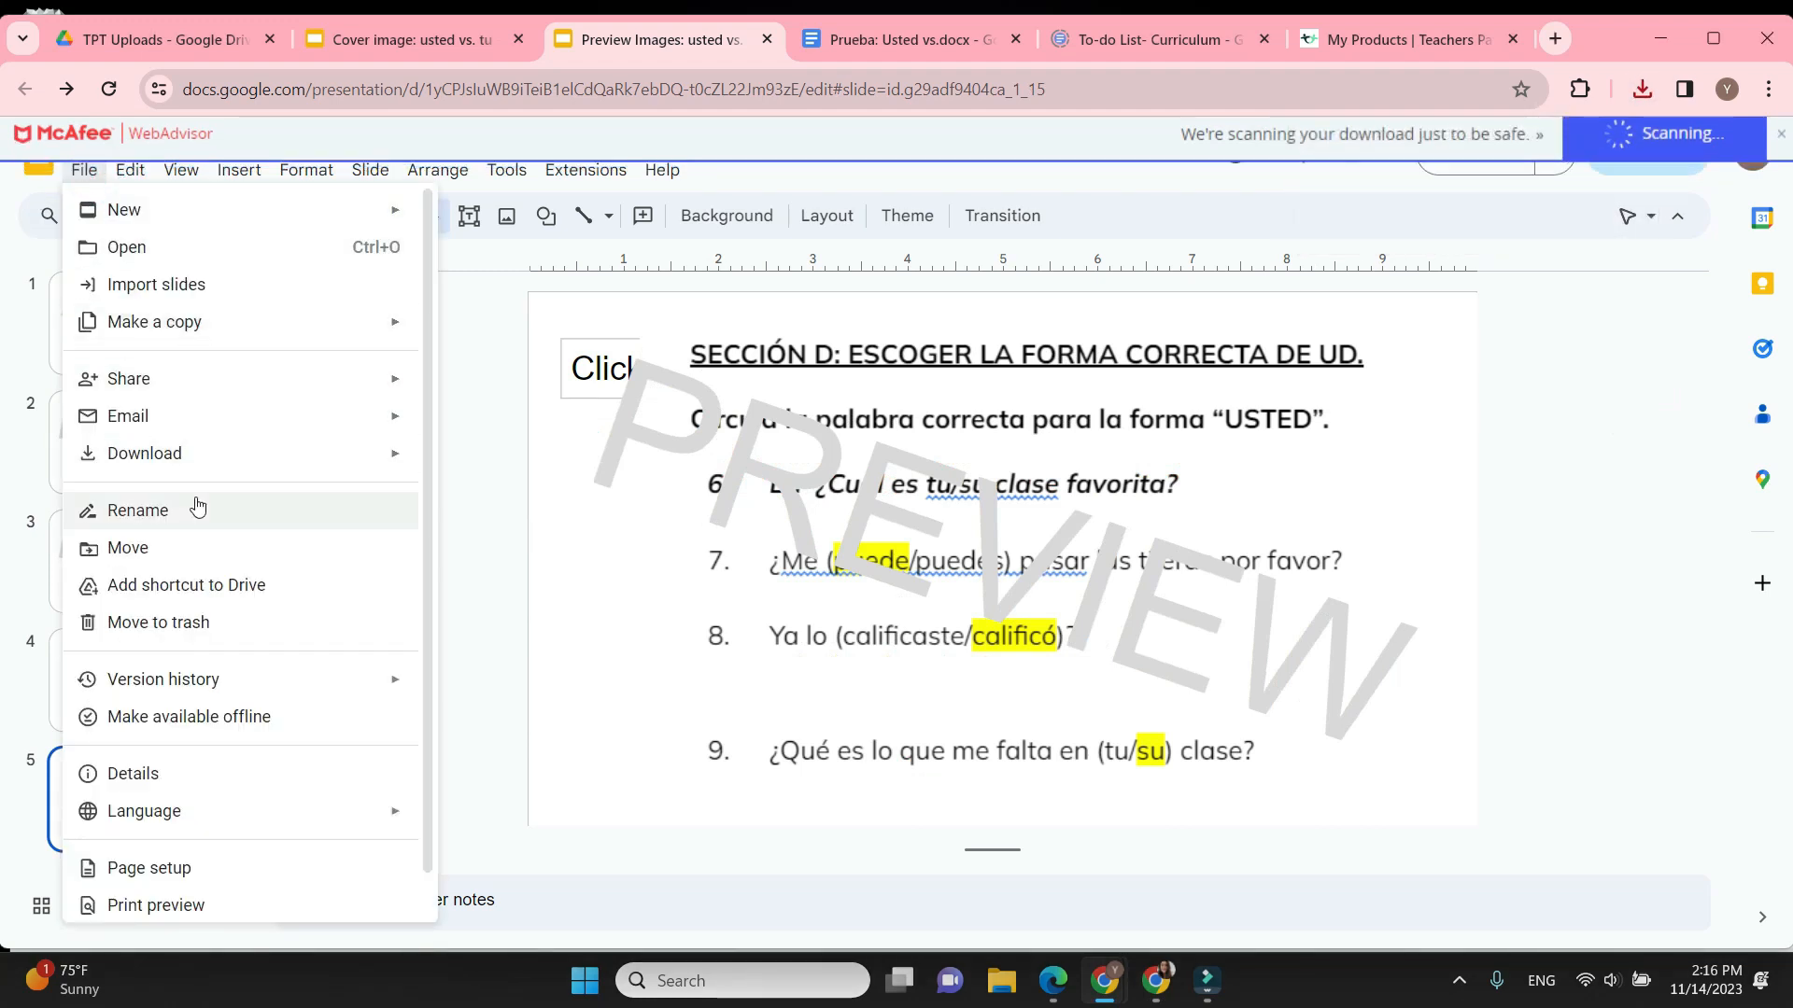
mouse_move(200, 451)
left_click(557, 621)
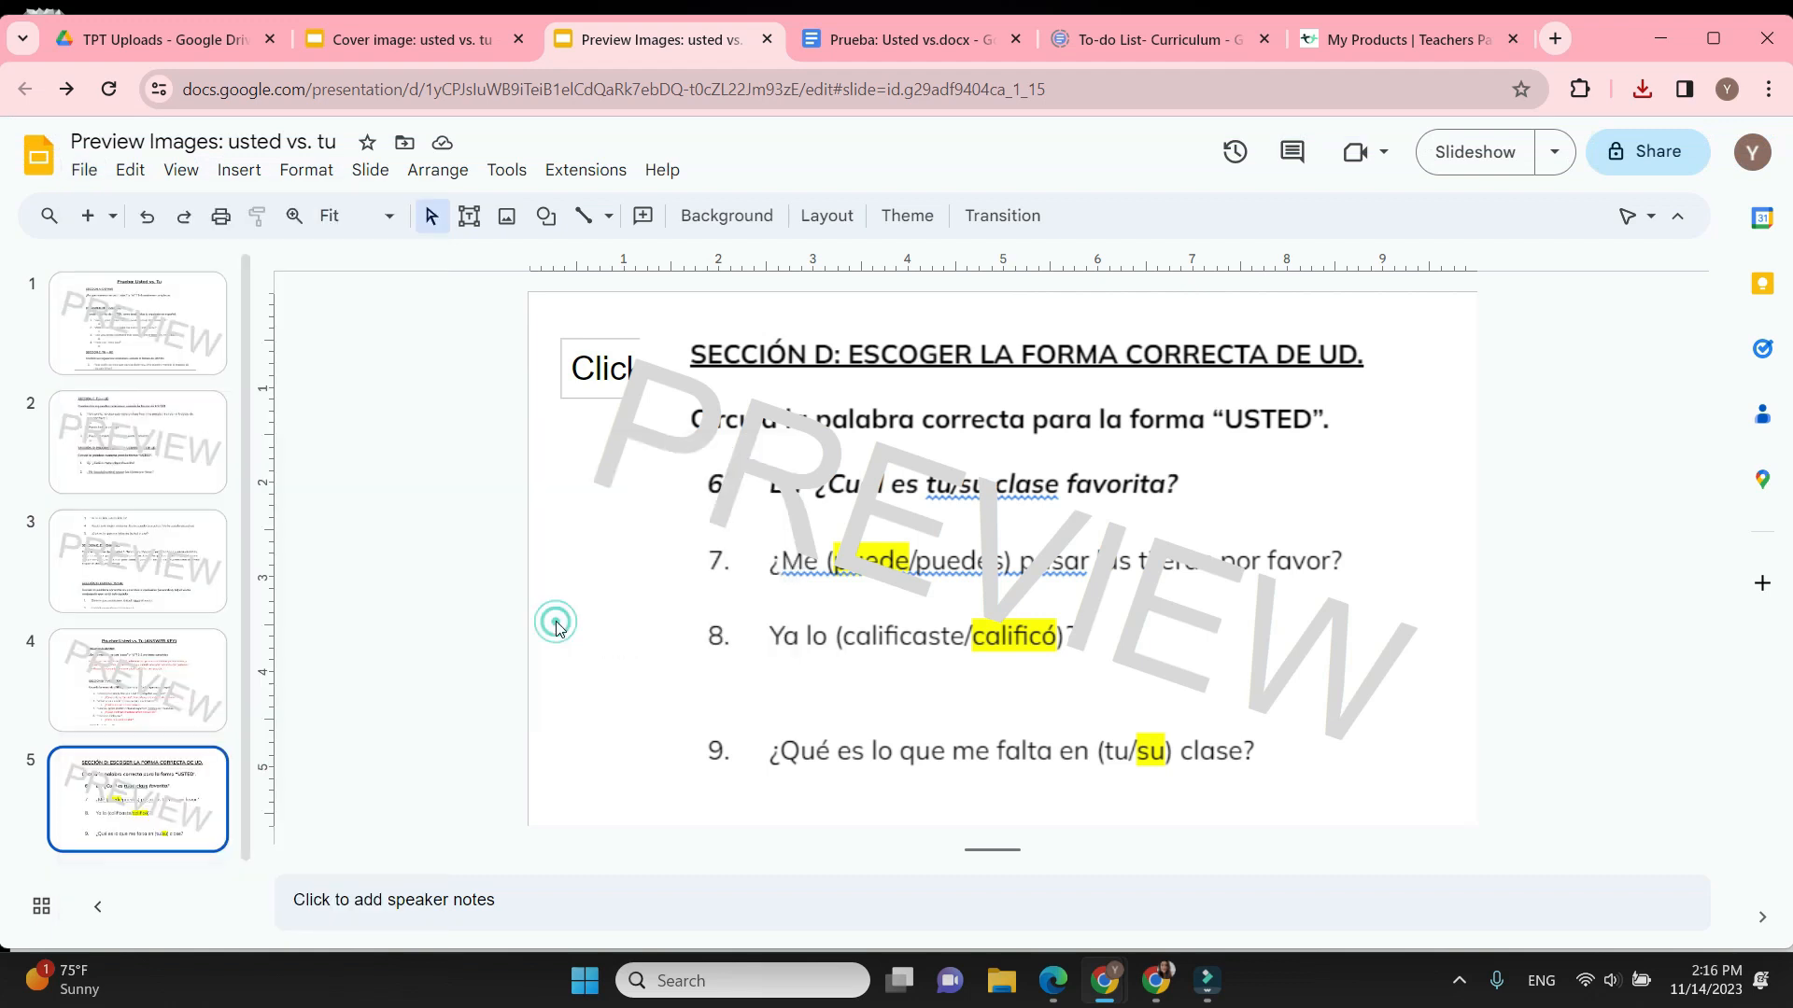
Download the "Prueba: Usted vs" document from Google Docs as a Microsoft Word (.docx) file
left_click(922, 53)
scroll(992, 488, "down", 1)
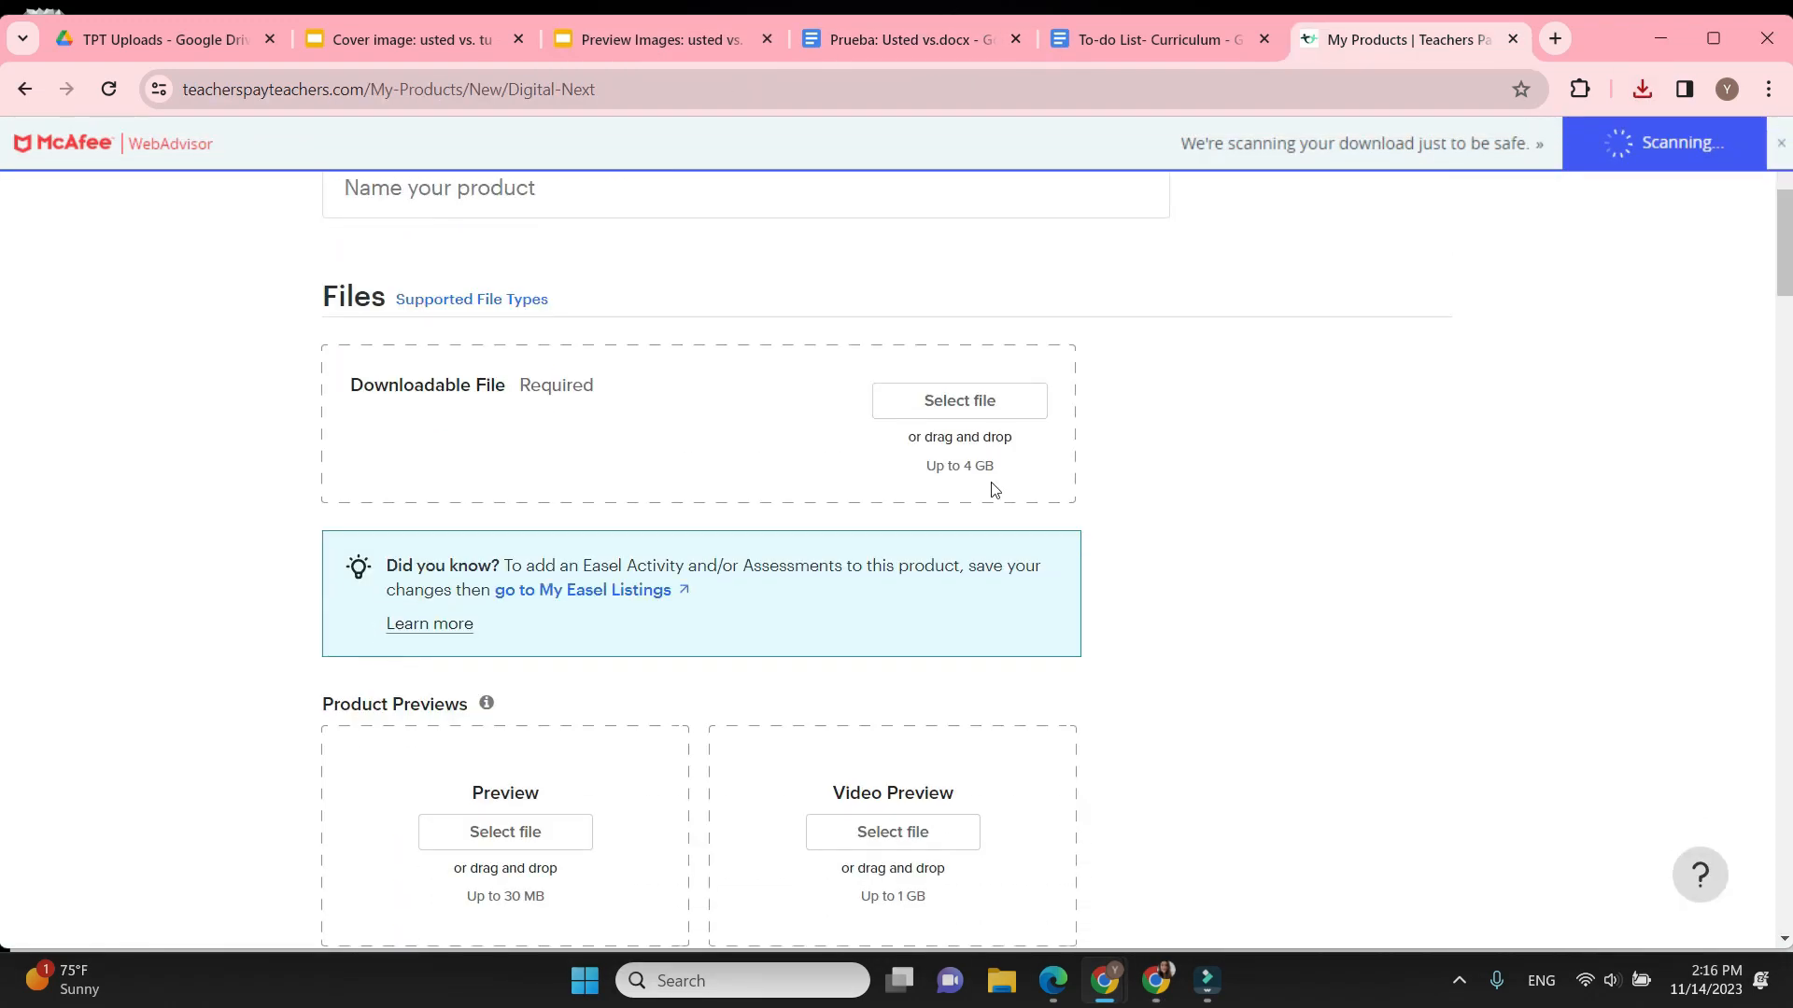
left_click(934, 39)
scroll(1501, 629, "up", 4)
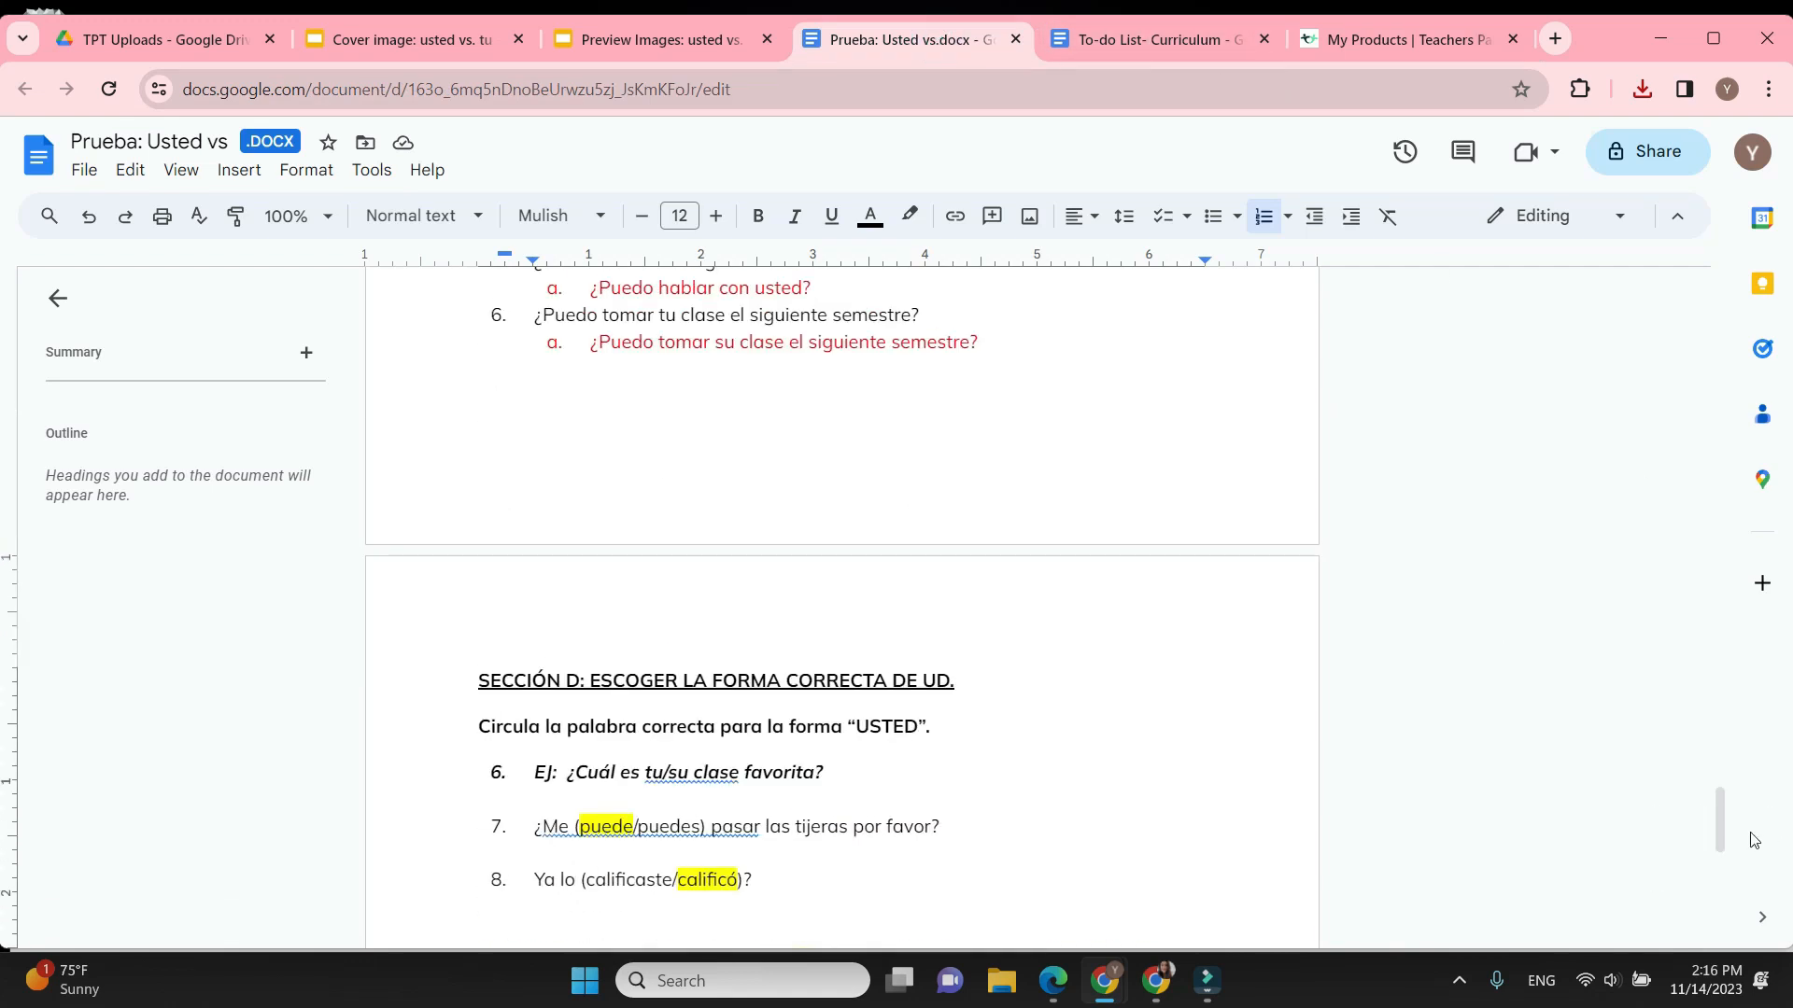
left_click_drag(1722, 830, 1685, 177)
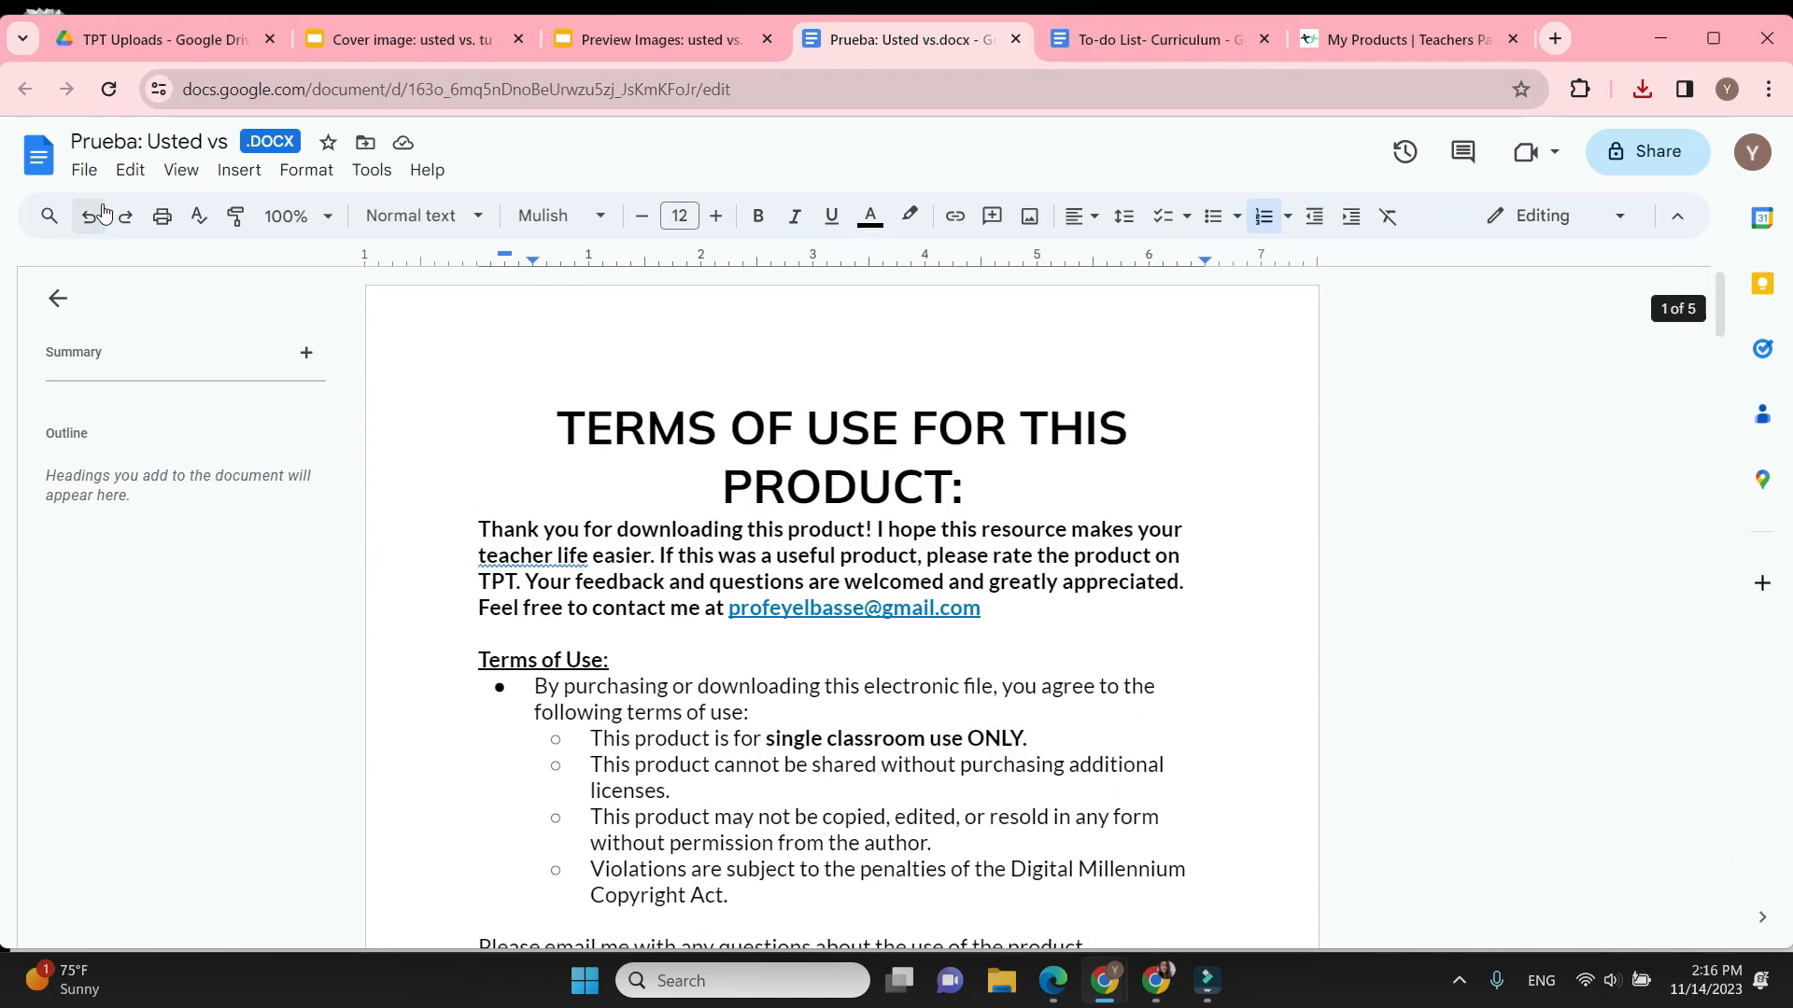
left_click(66, 167)
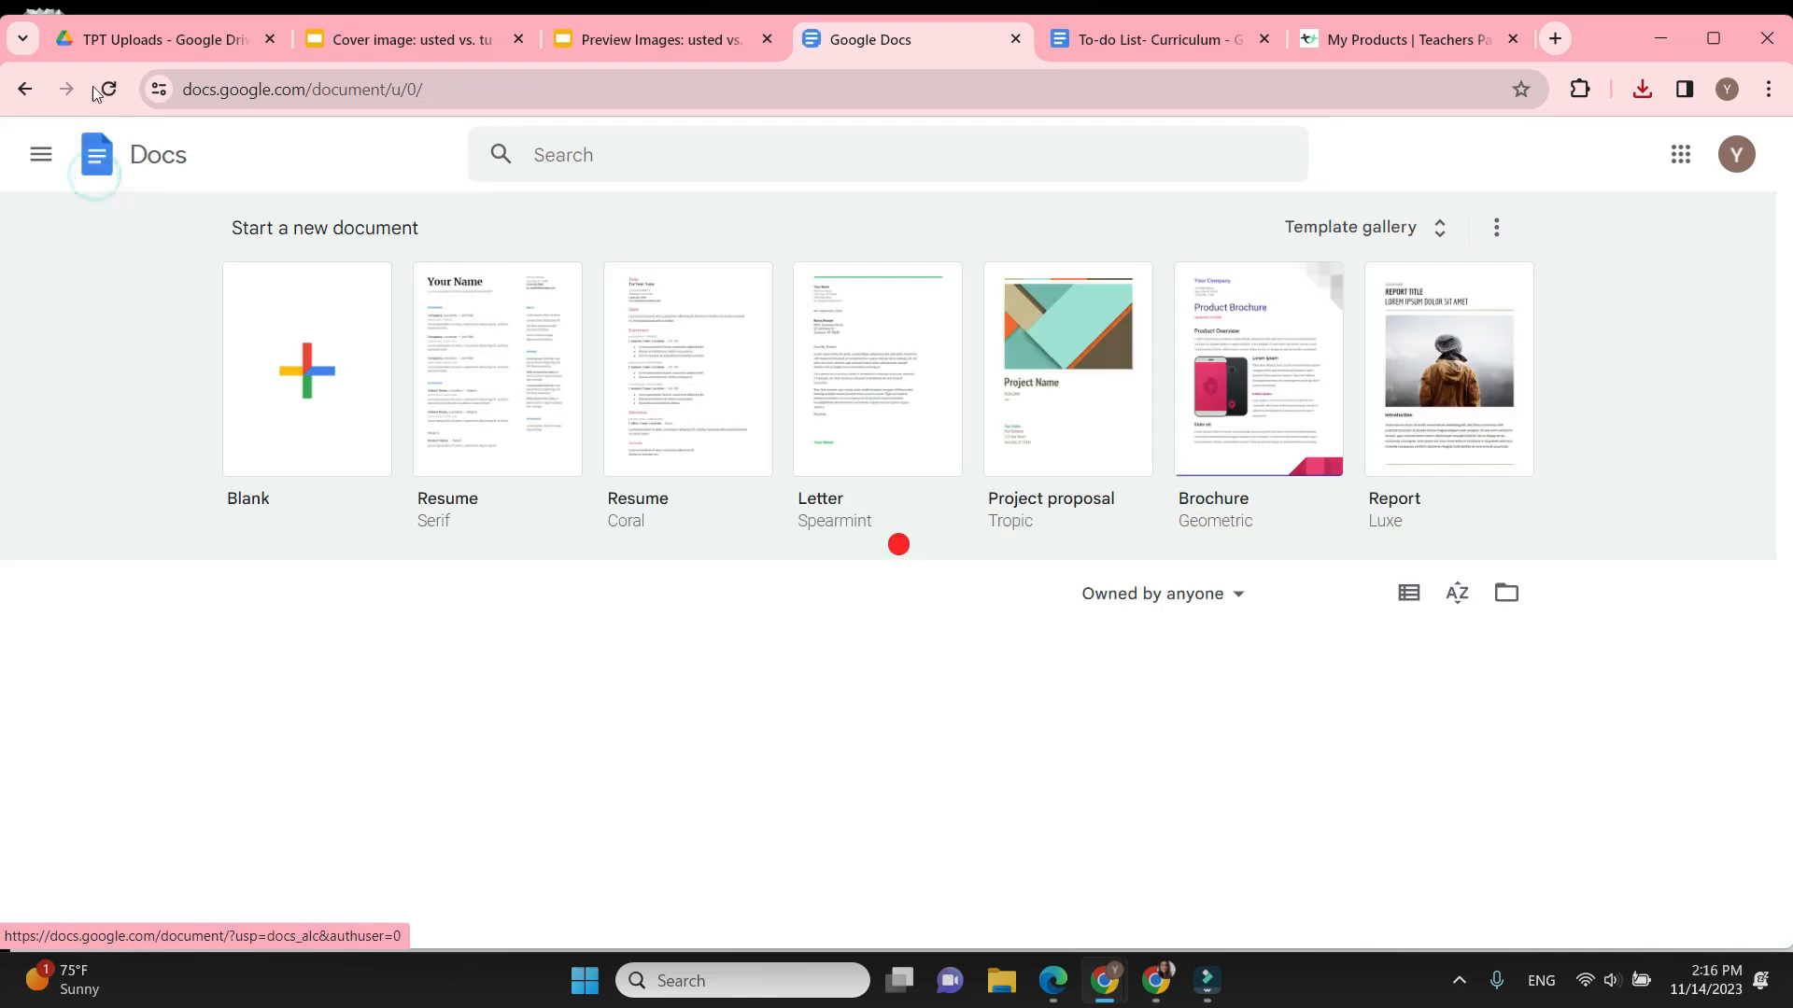
left_click(36, 91)
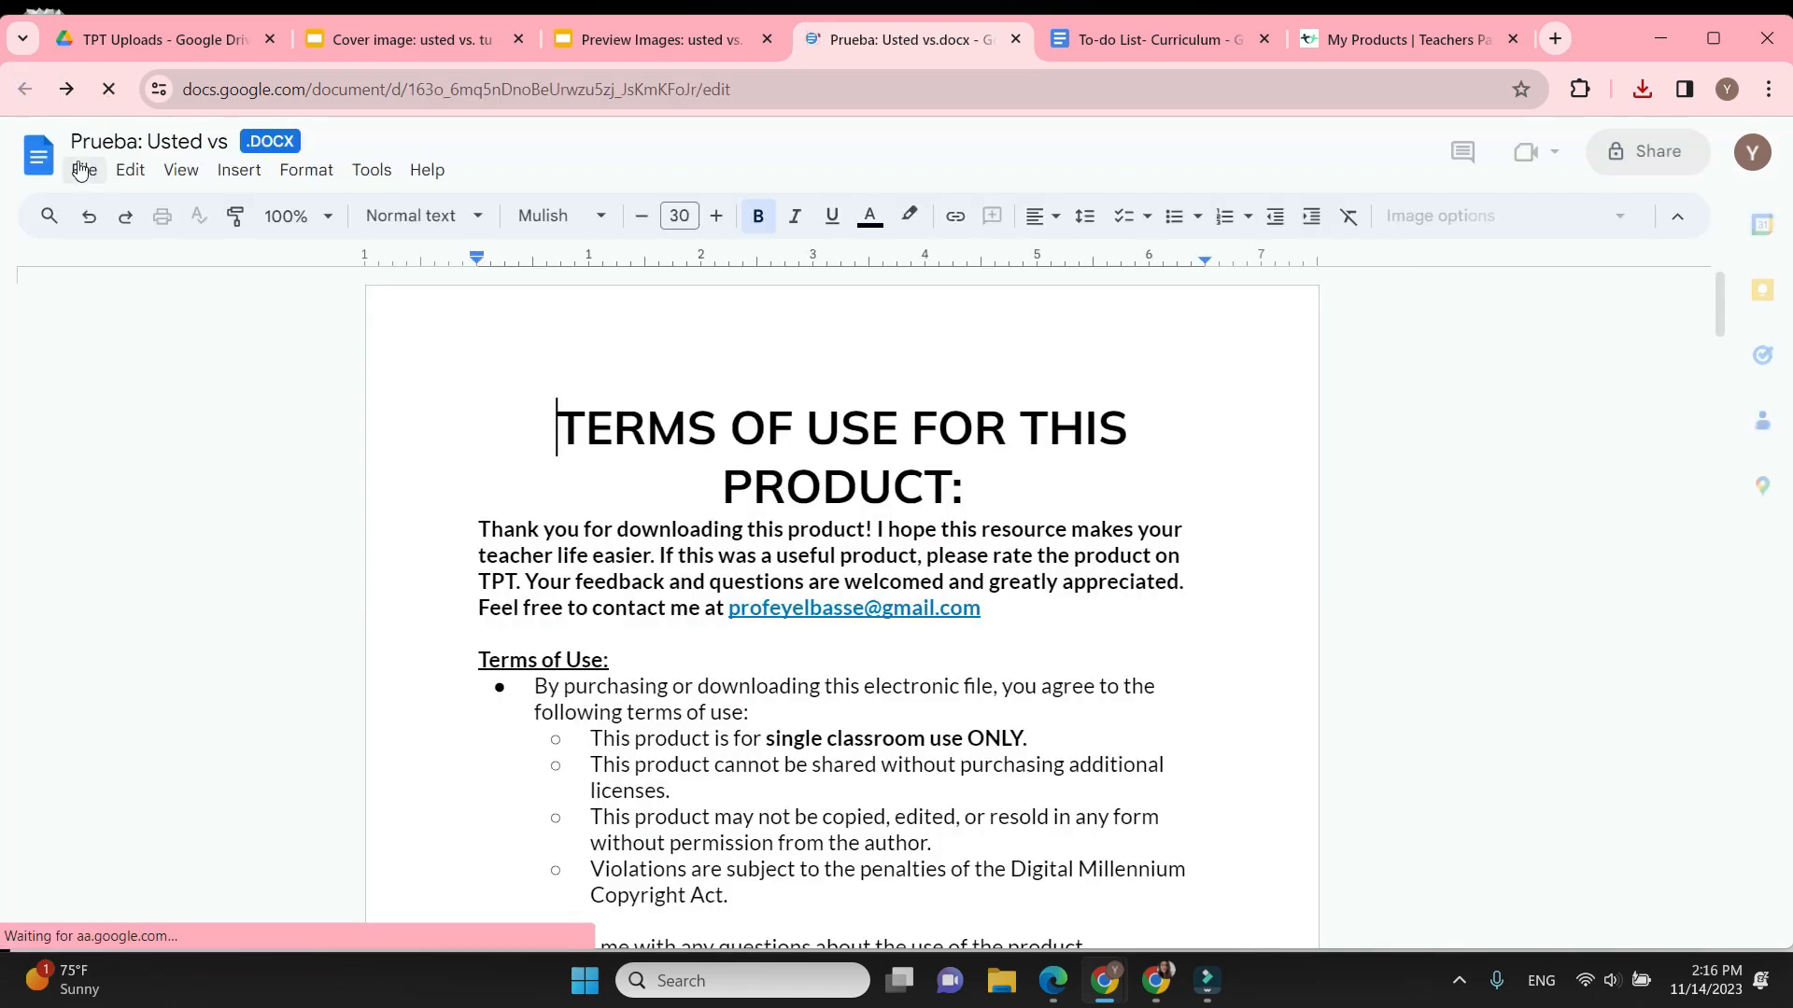
left_click(84, 169)
left_click(159, 454)
left_click(516, 457)
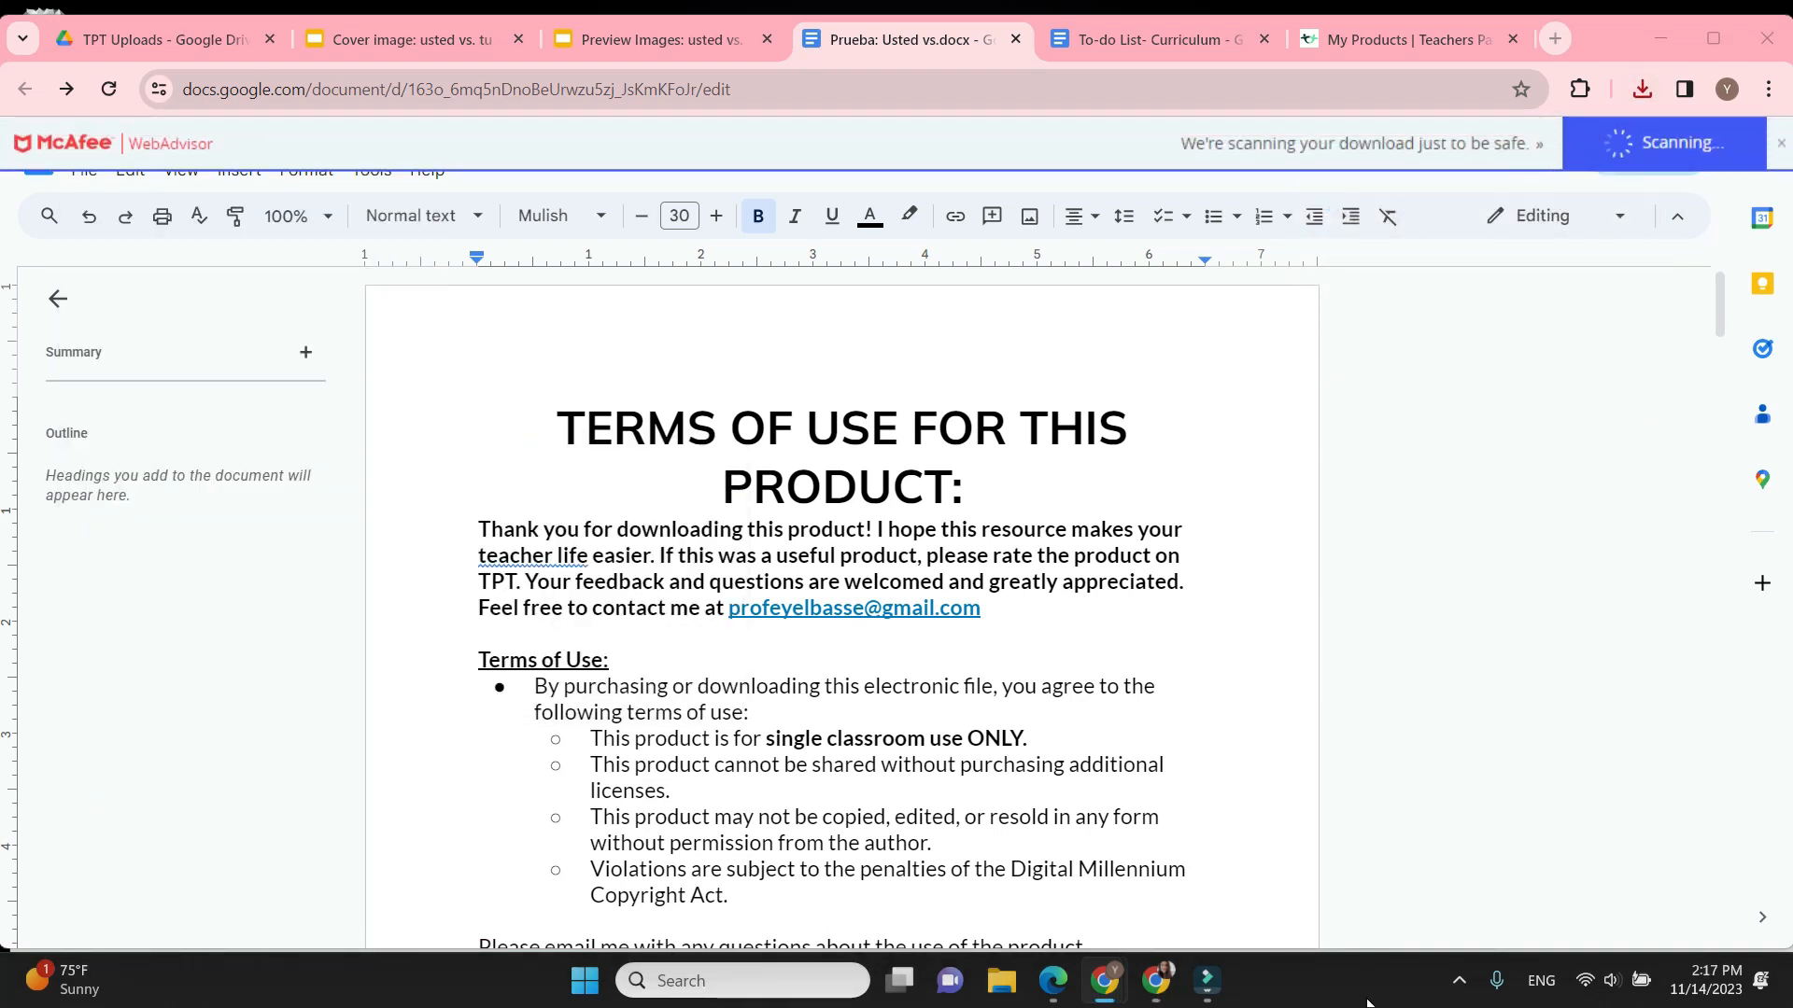
On the TPT new product form, upload "Prueba_ Usted vs (2)" from Downloads as the downloadable file
left_click(1381, 41)
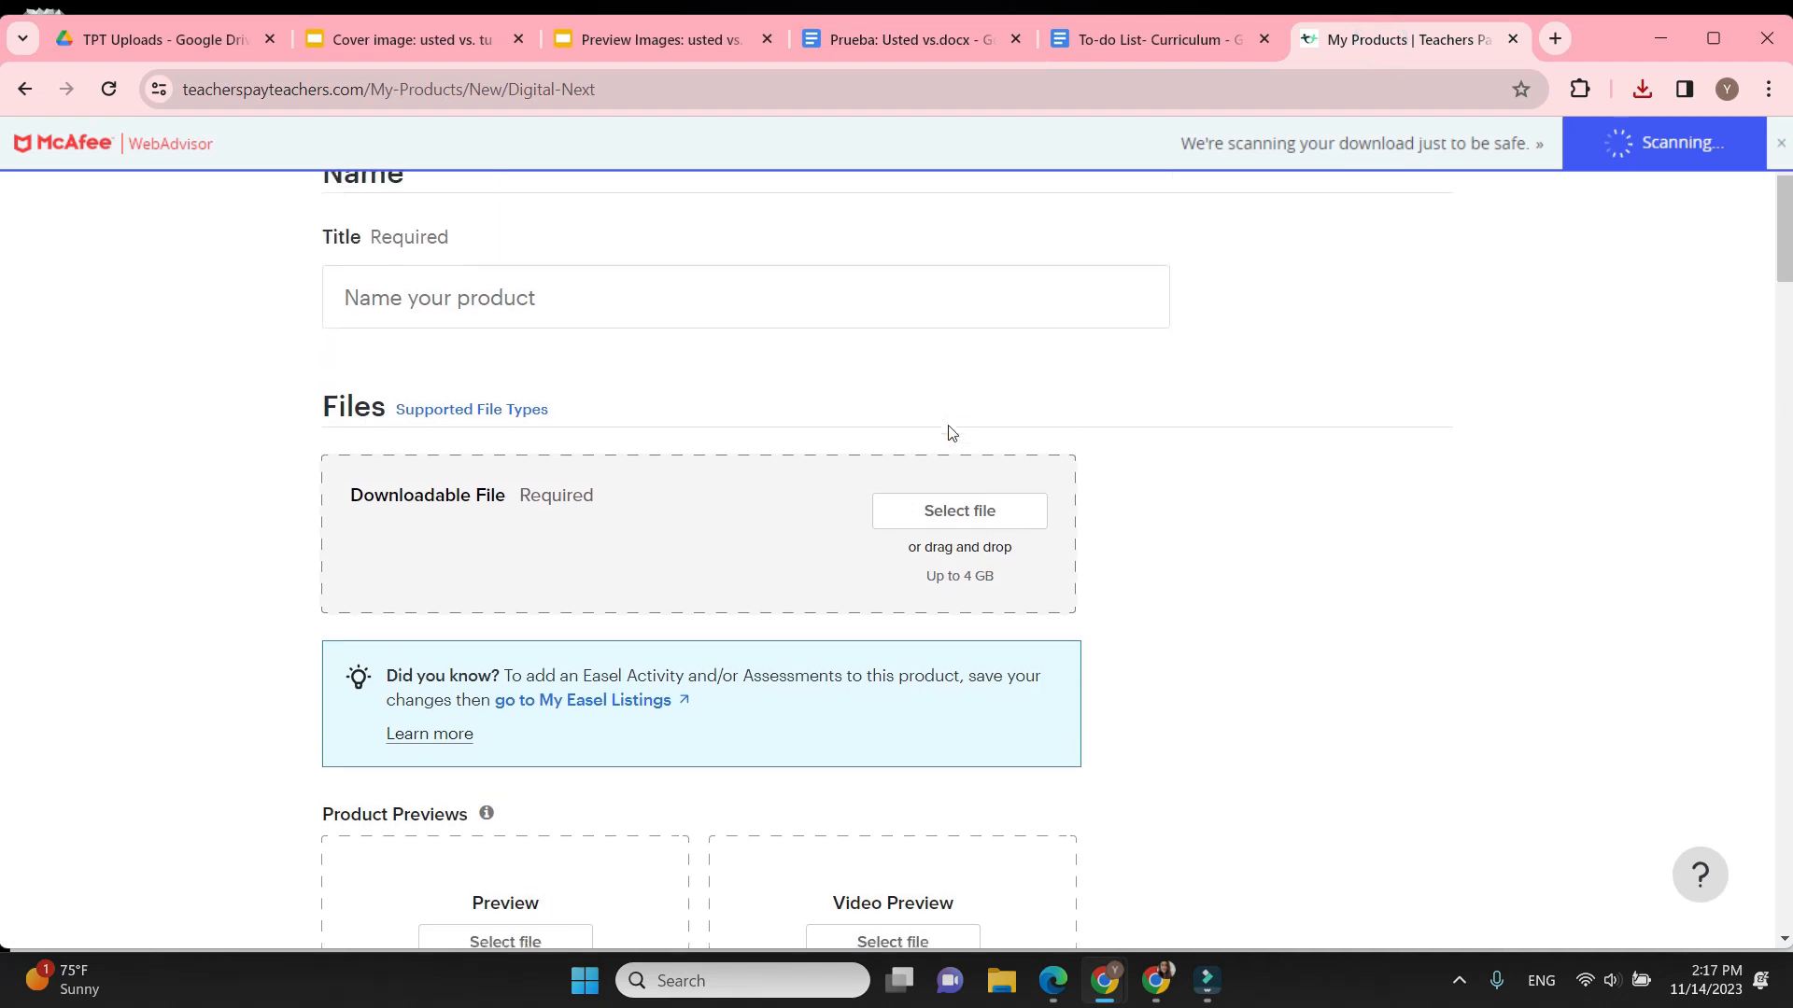
left_click(955, 402)
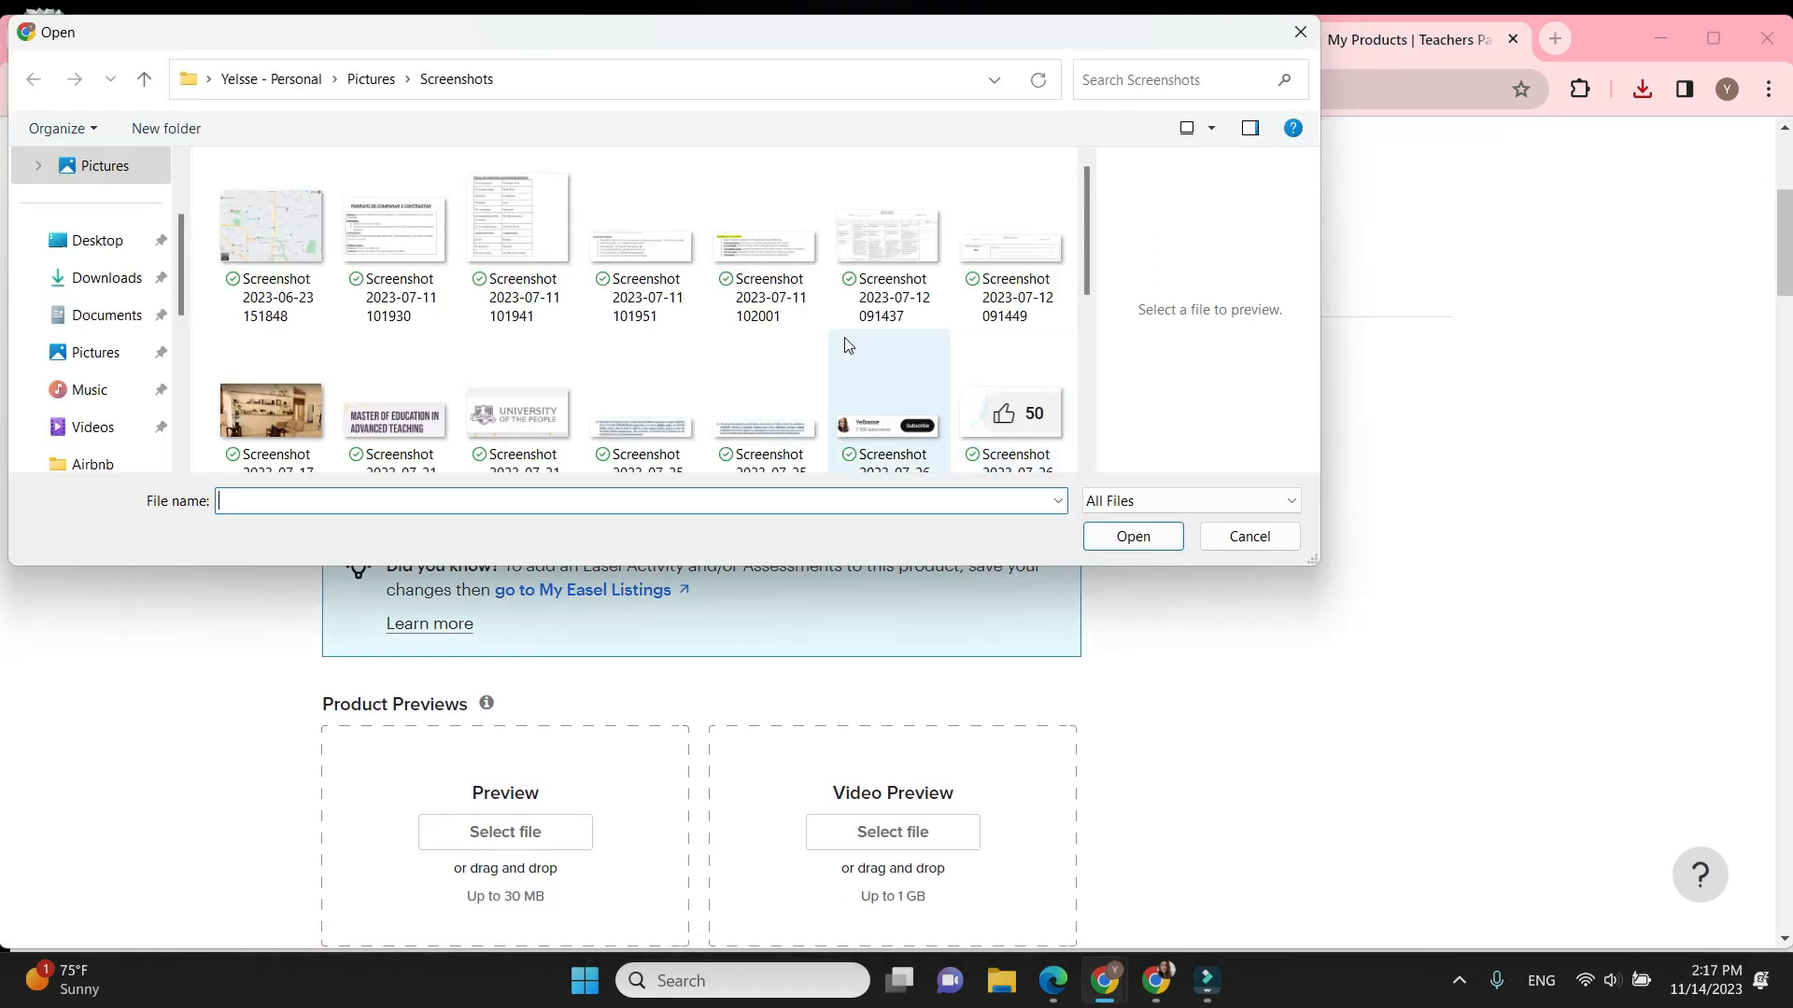
left_click(106, 279)
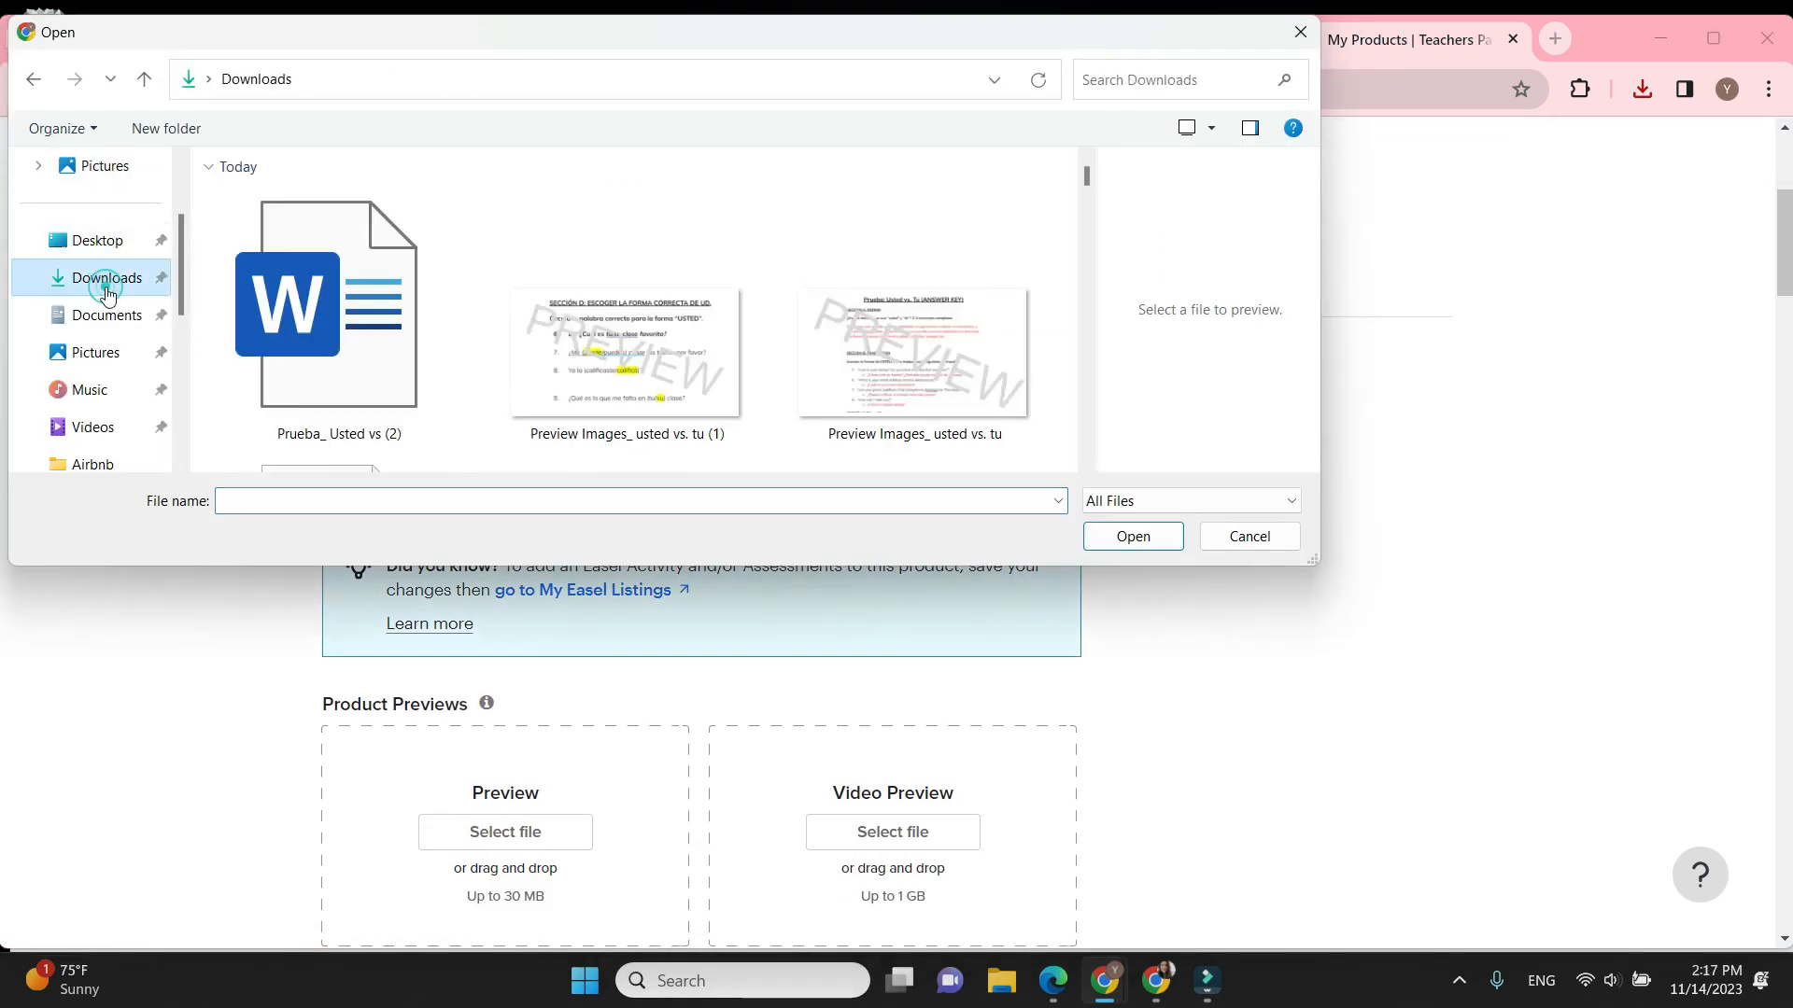
left_click(318, 355)
left_click(1144, 539)
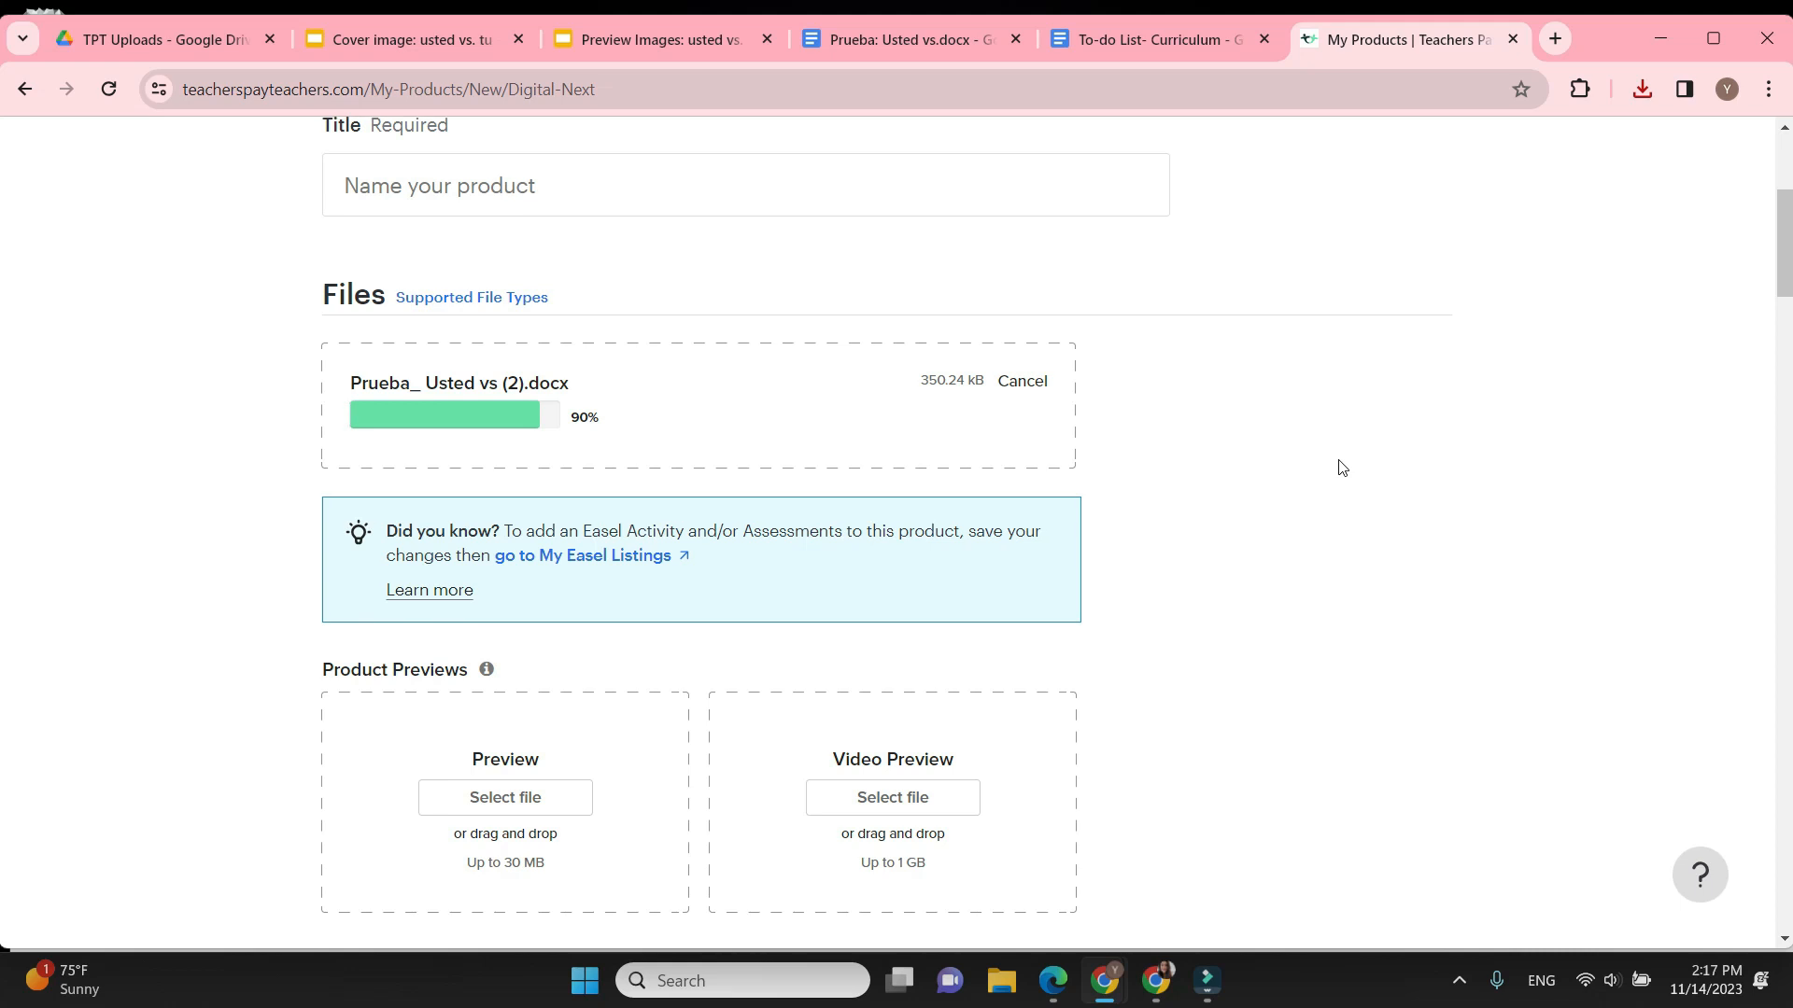
scroll(1342, 467, "down", 1)
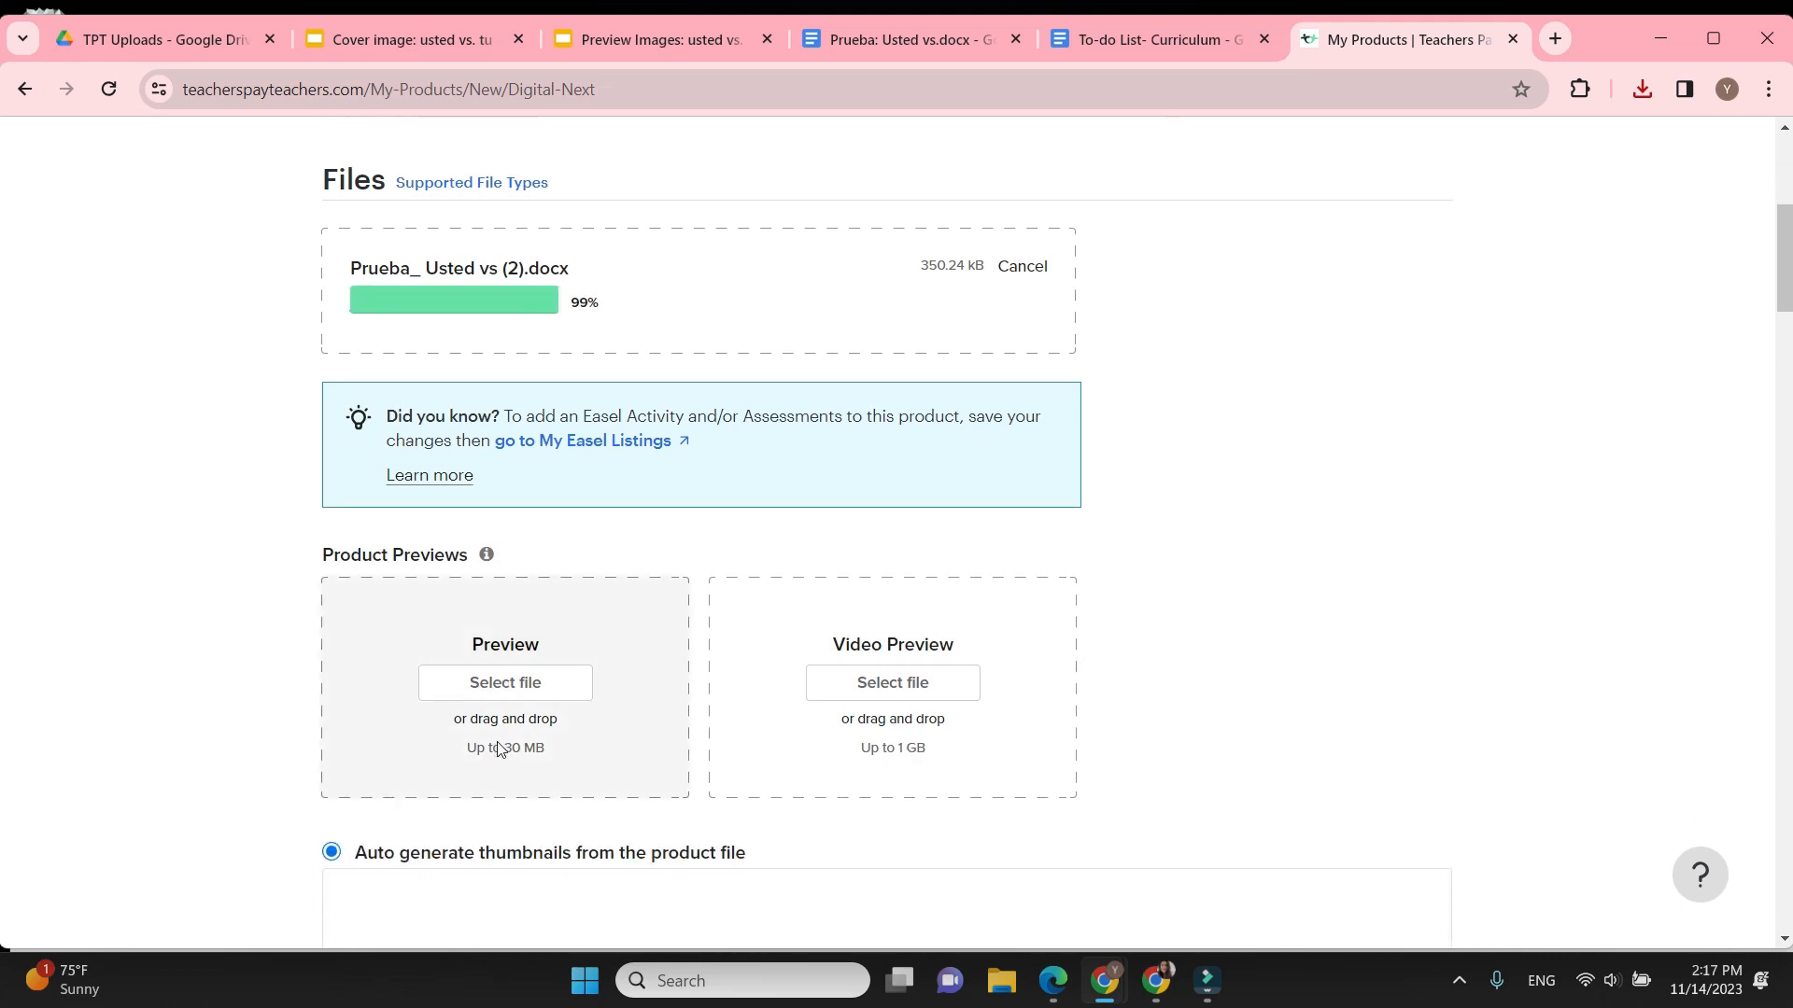
left_click(502, 686)
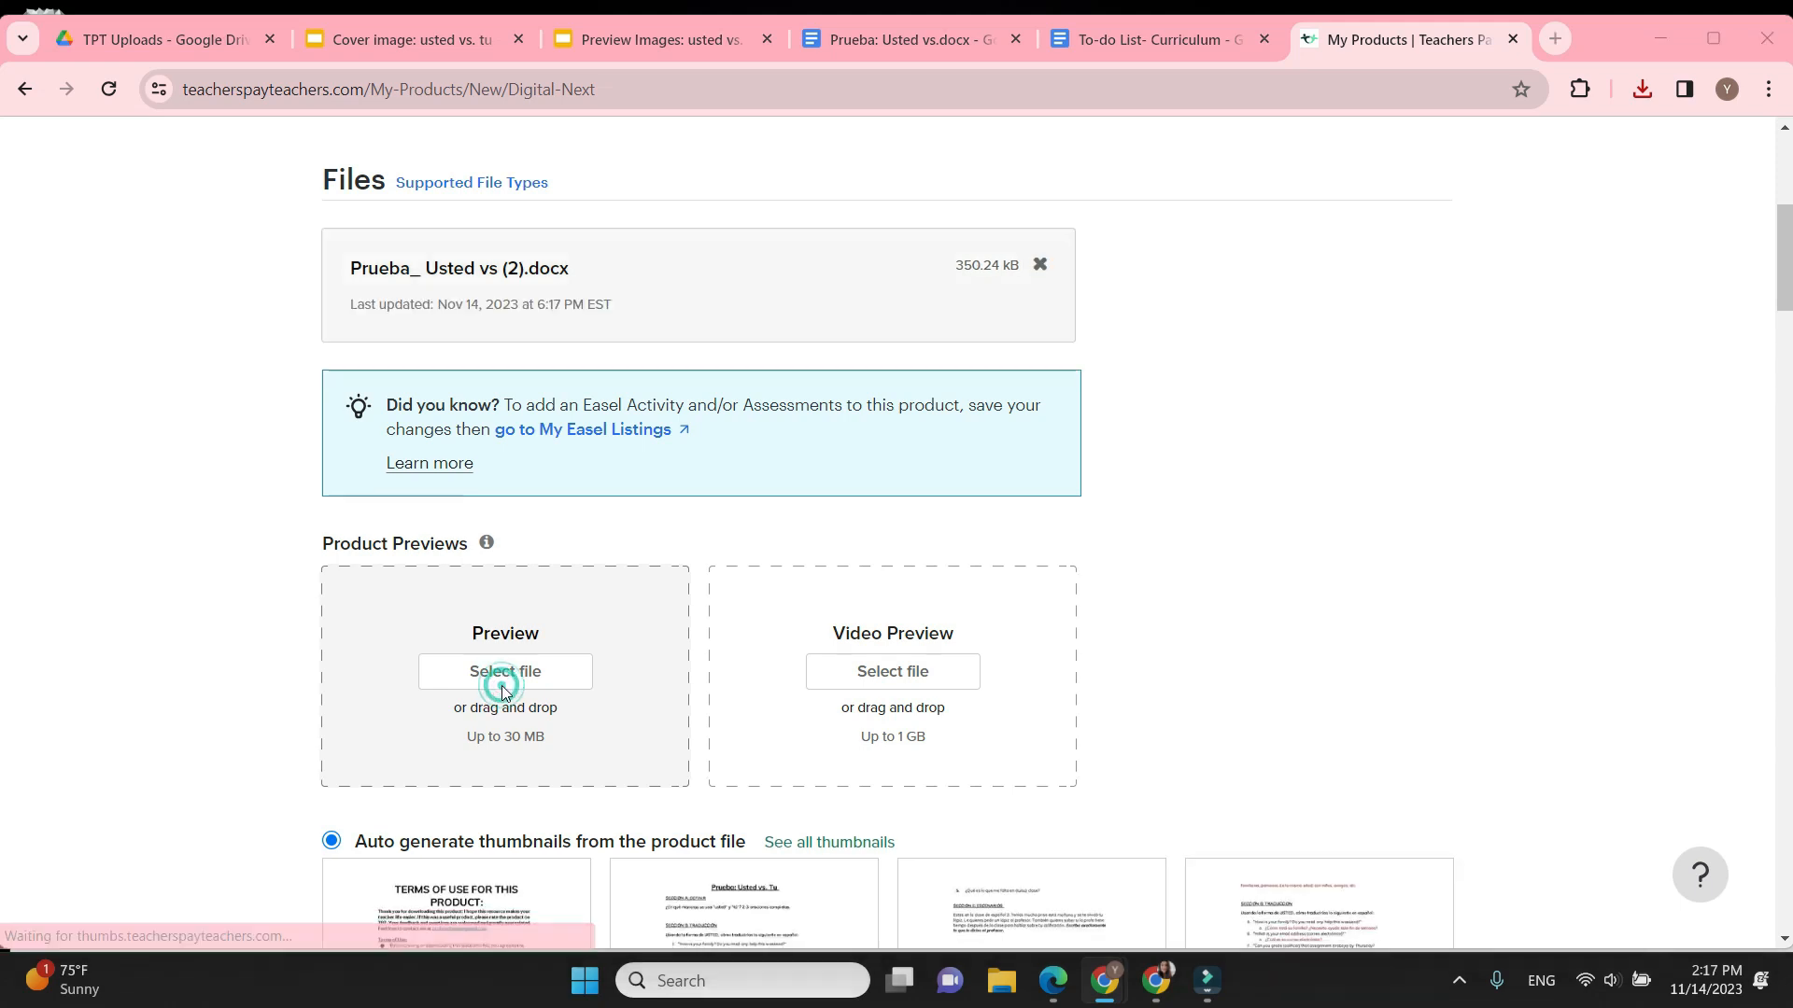
left_click(609, 369)
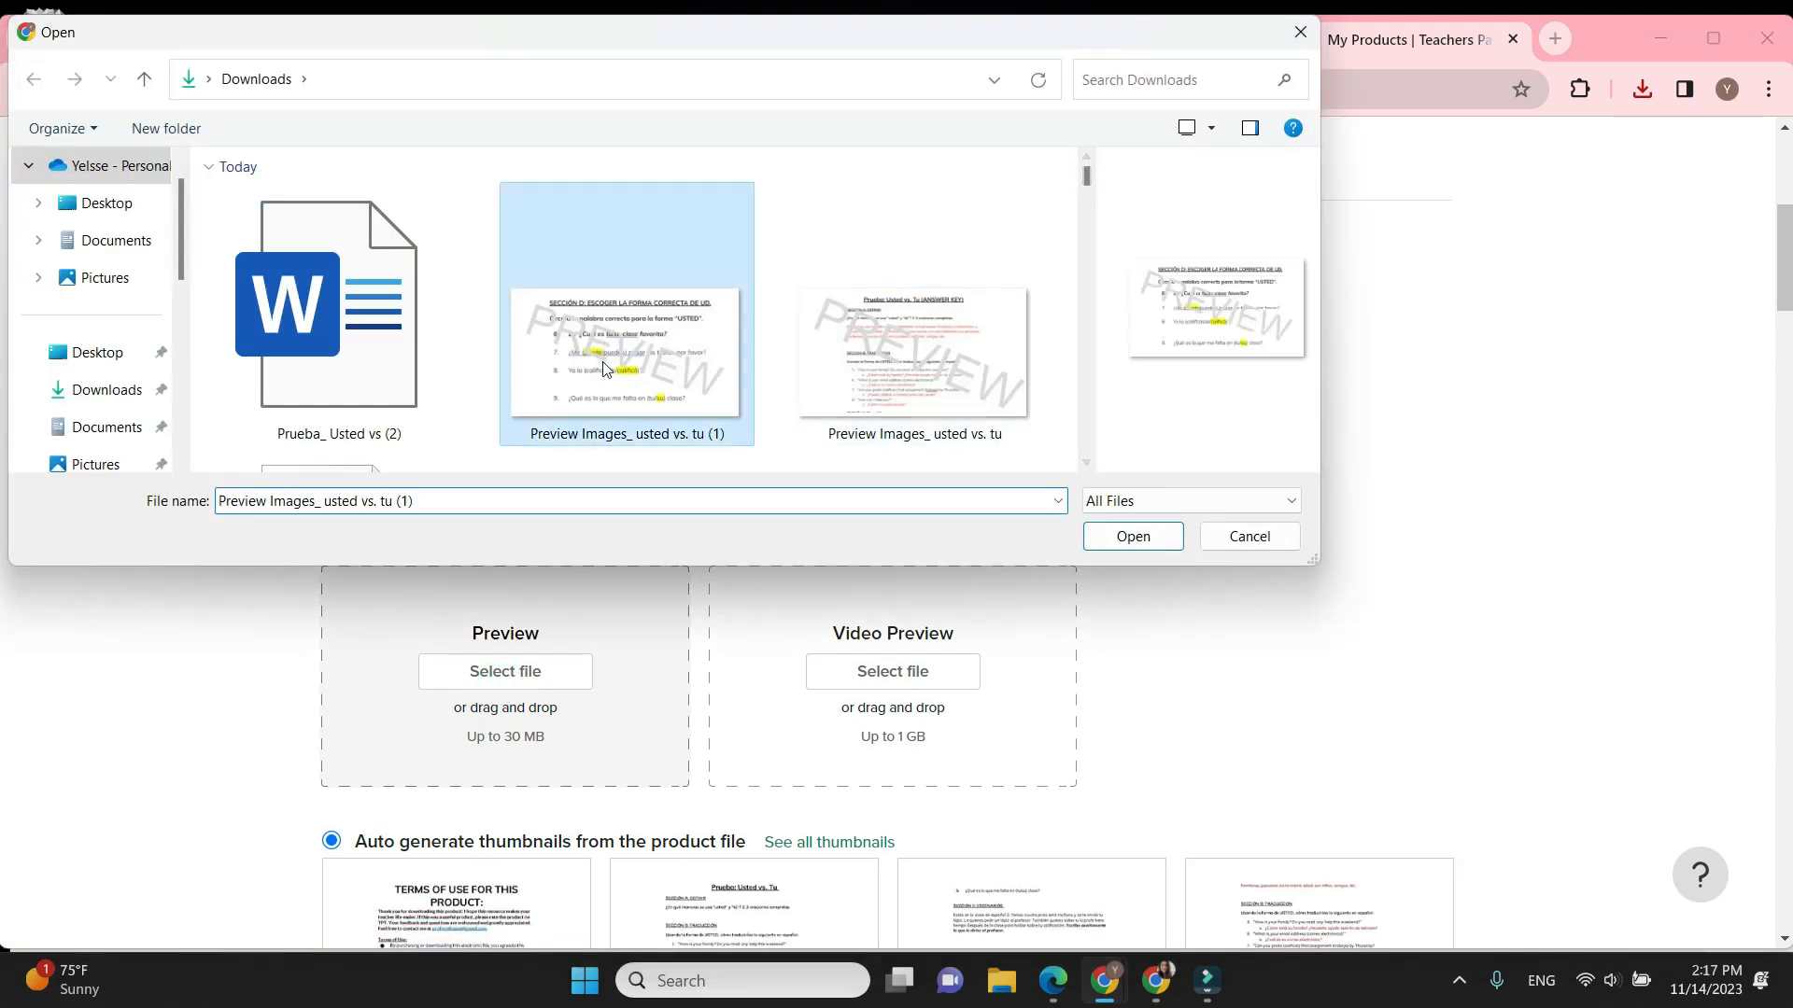
left_click(925, 373)
left_click(653, 191)
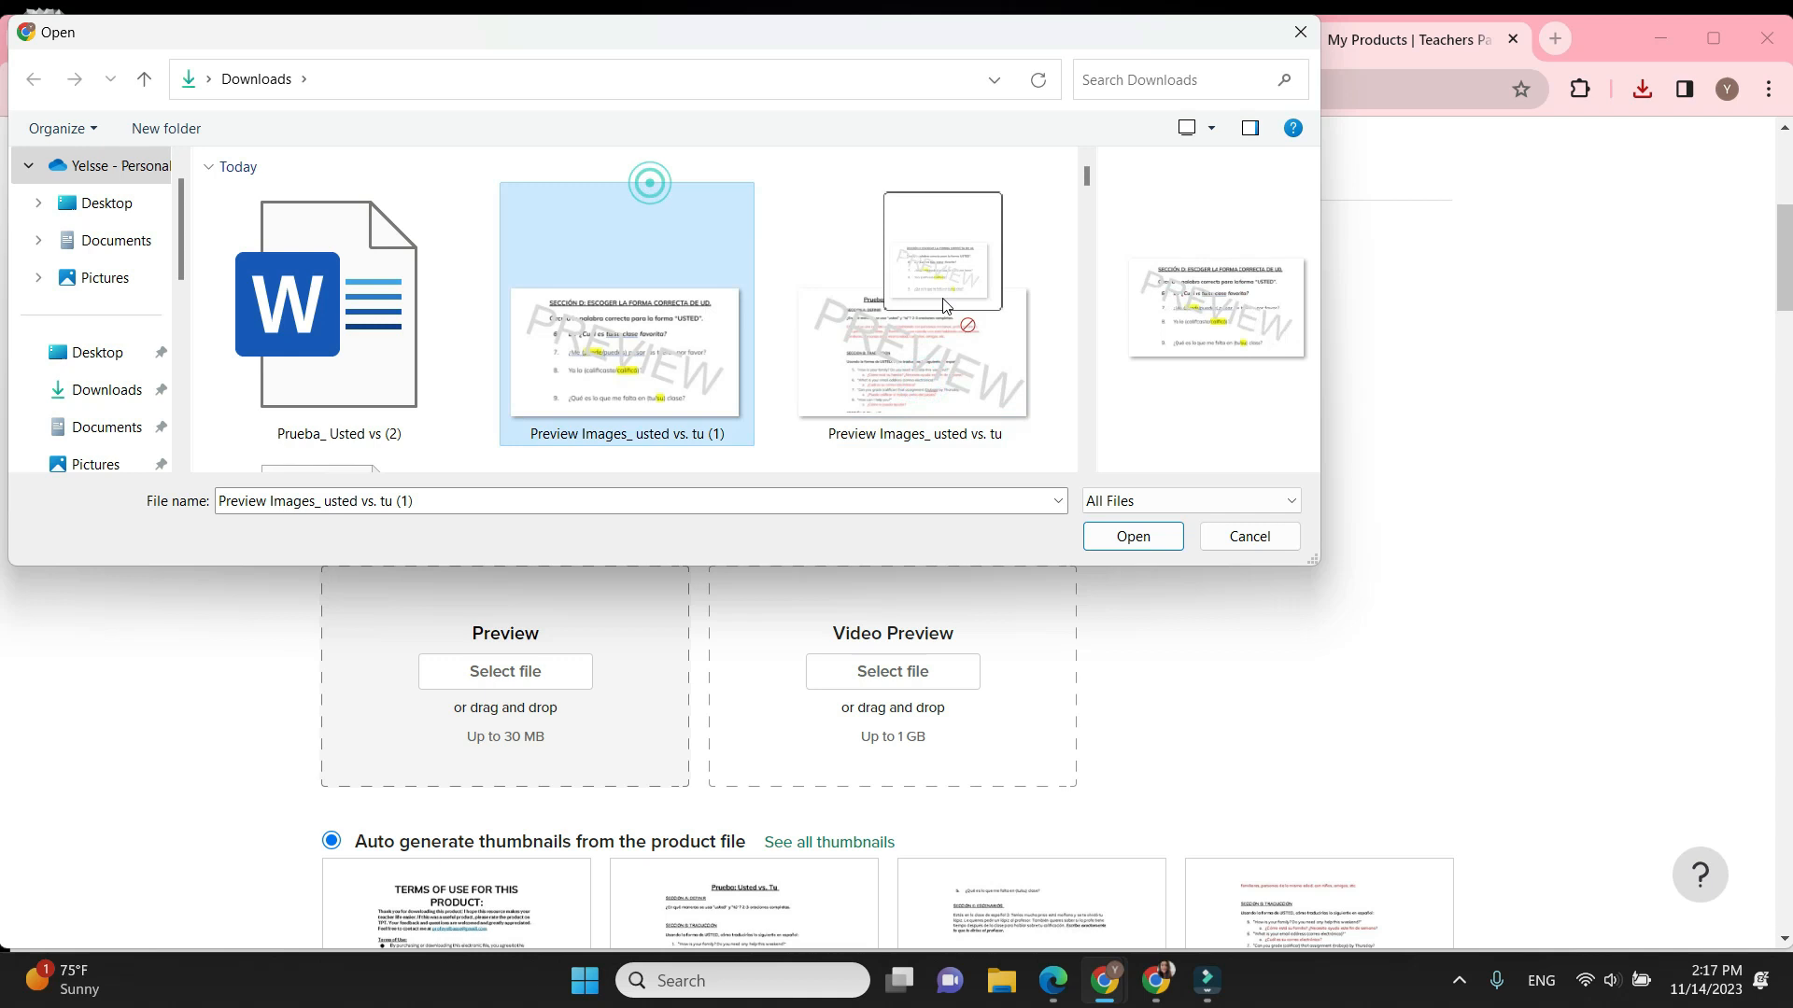
left_click(1072, 211)
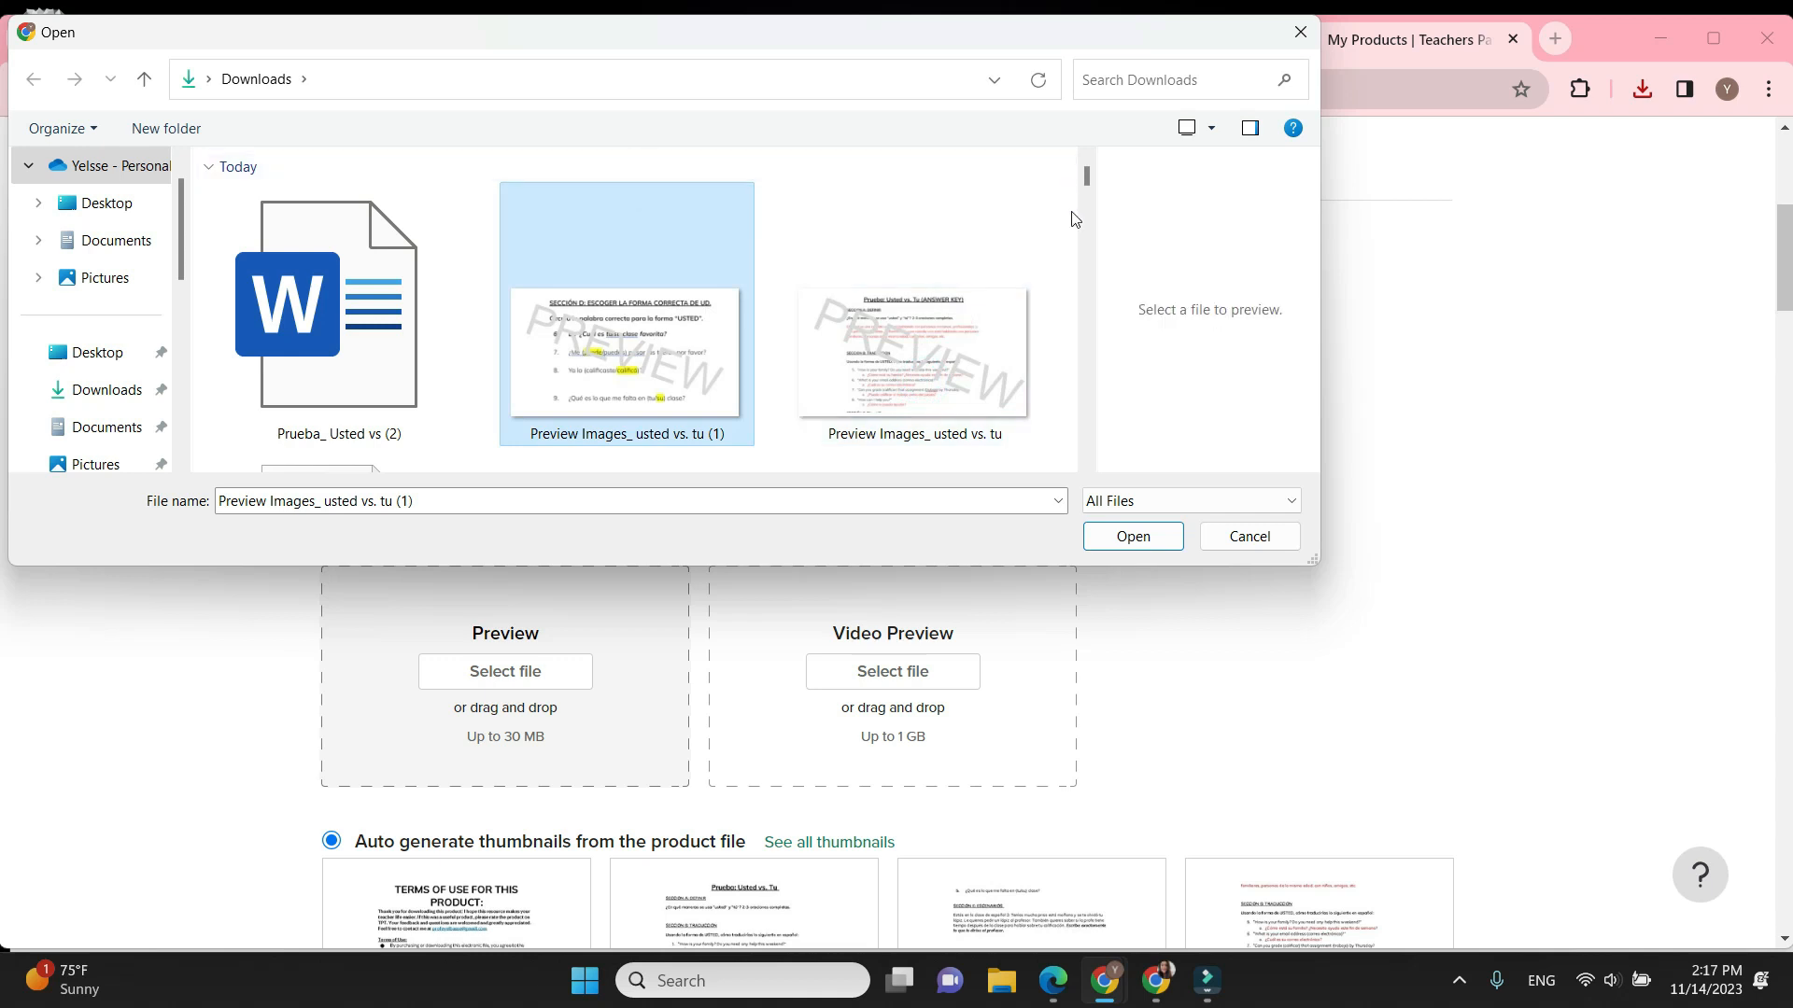
left_click(1039, 432)
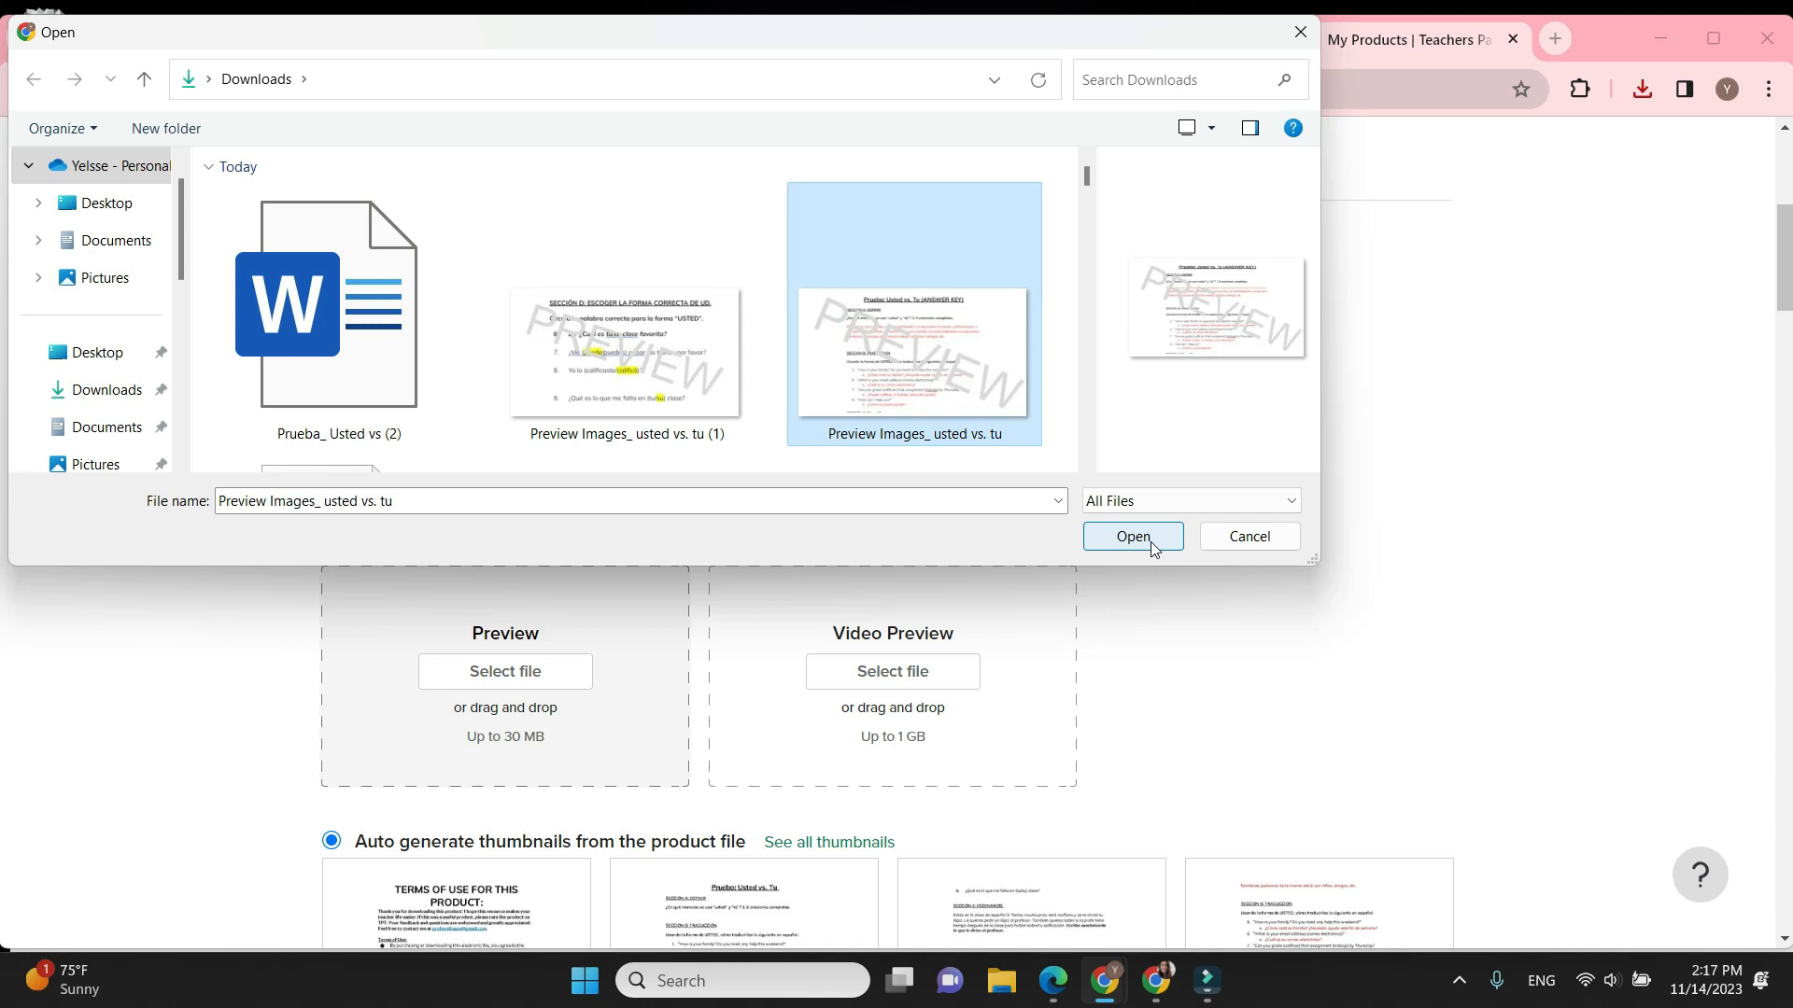
left_click(1249, 536)
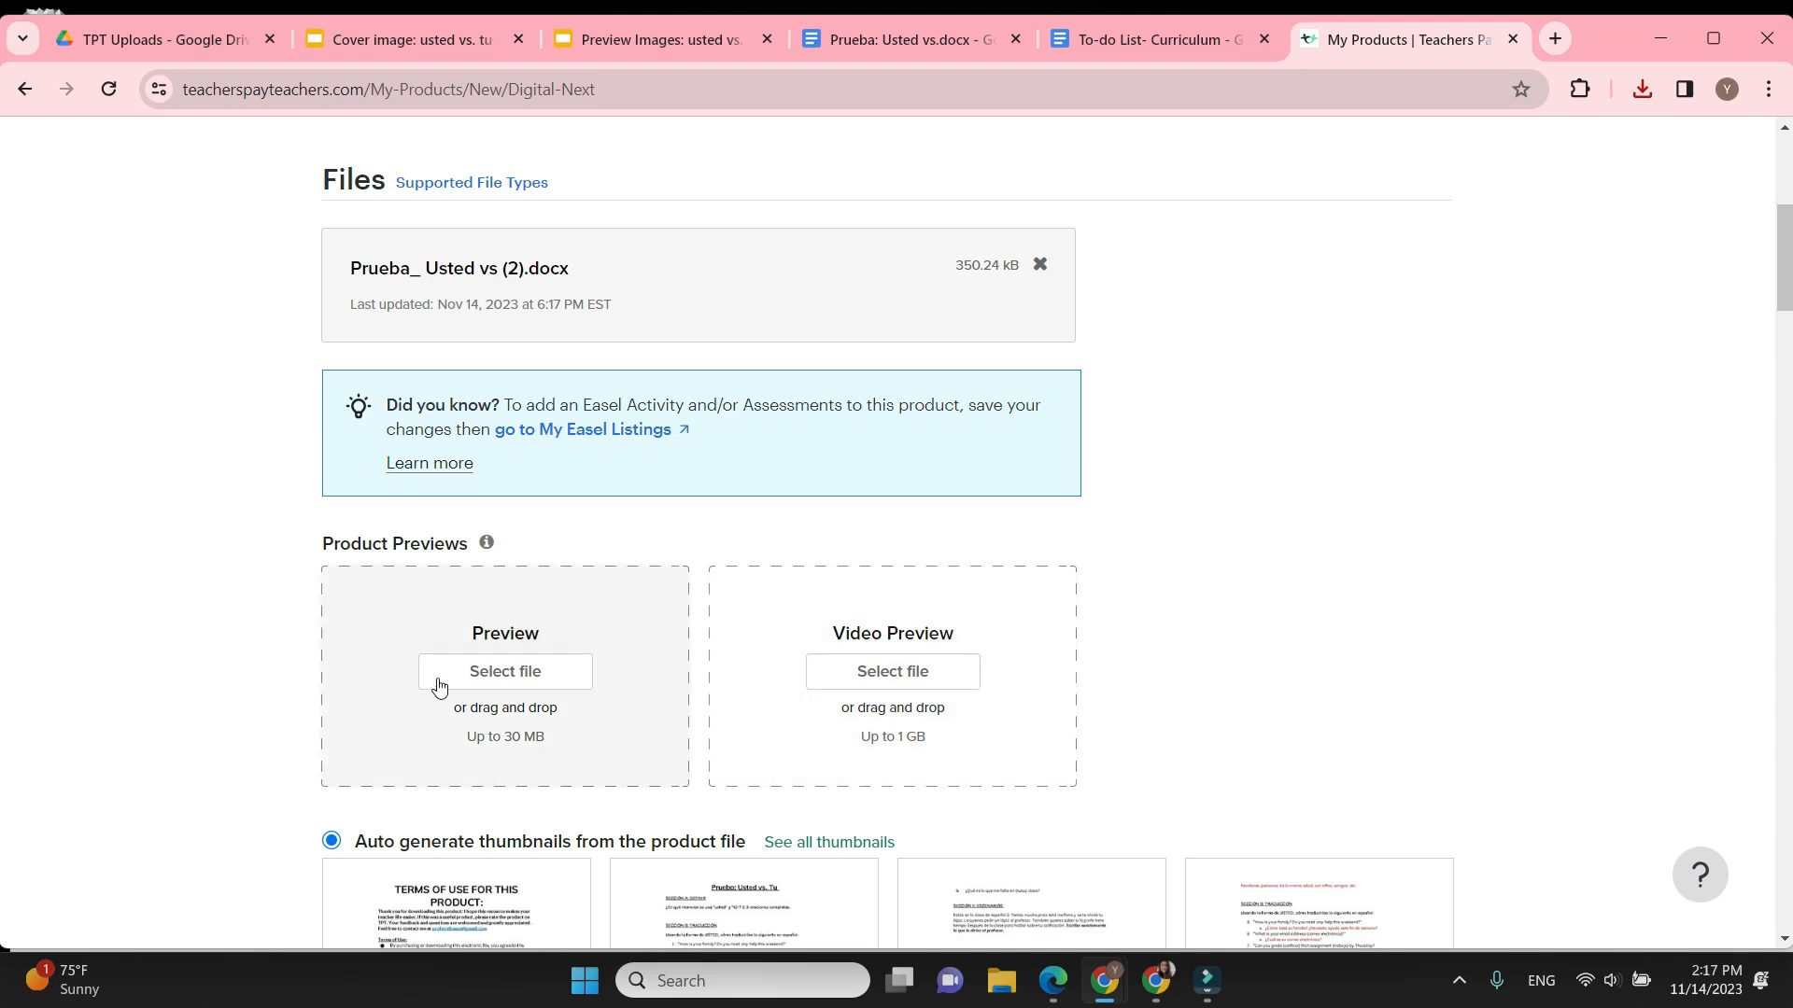
Choose to upload thumbnails now and add "Preview Images_ usted vs. tu (1)" as the first optional thumbnail
scroll(657, 535, "down", 5)
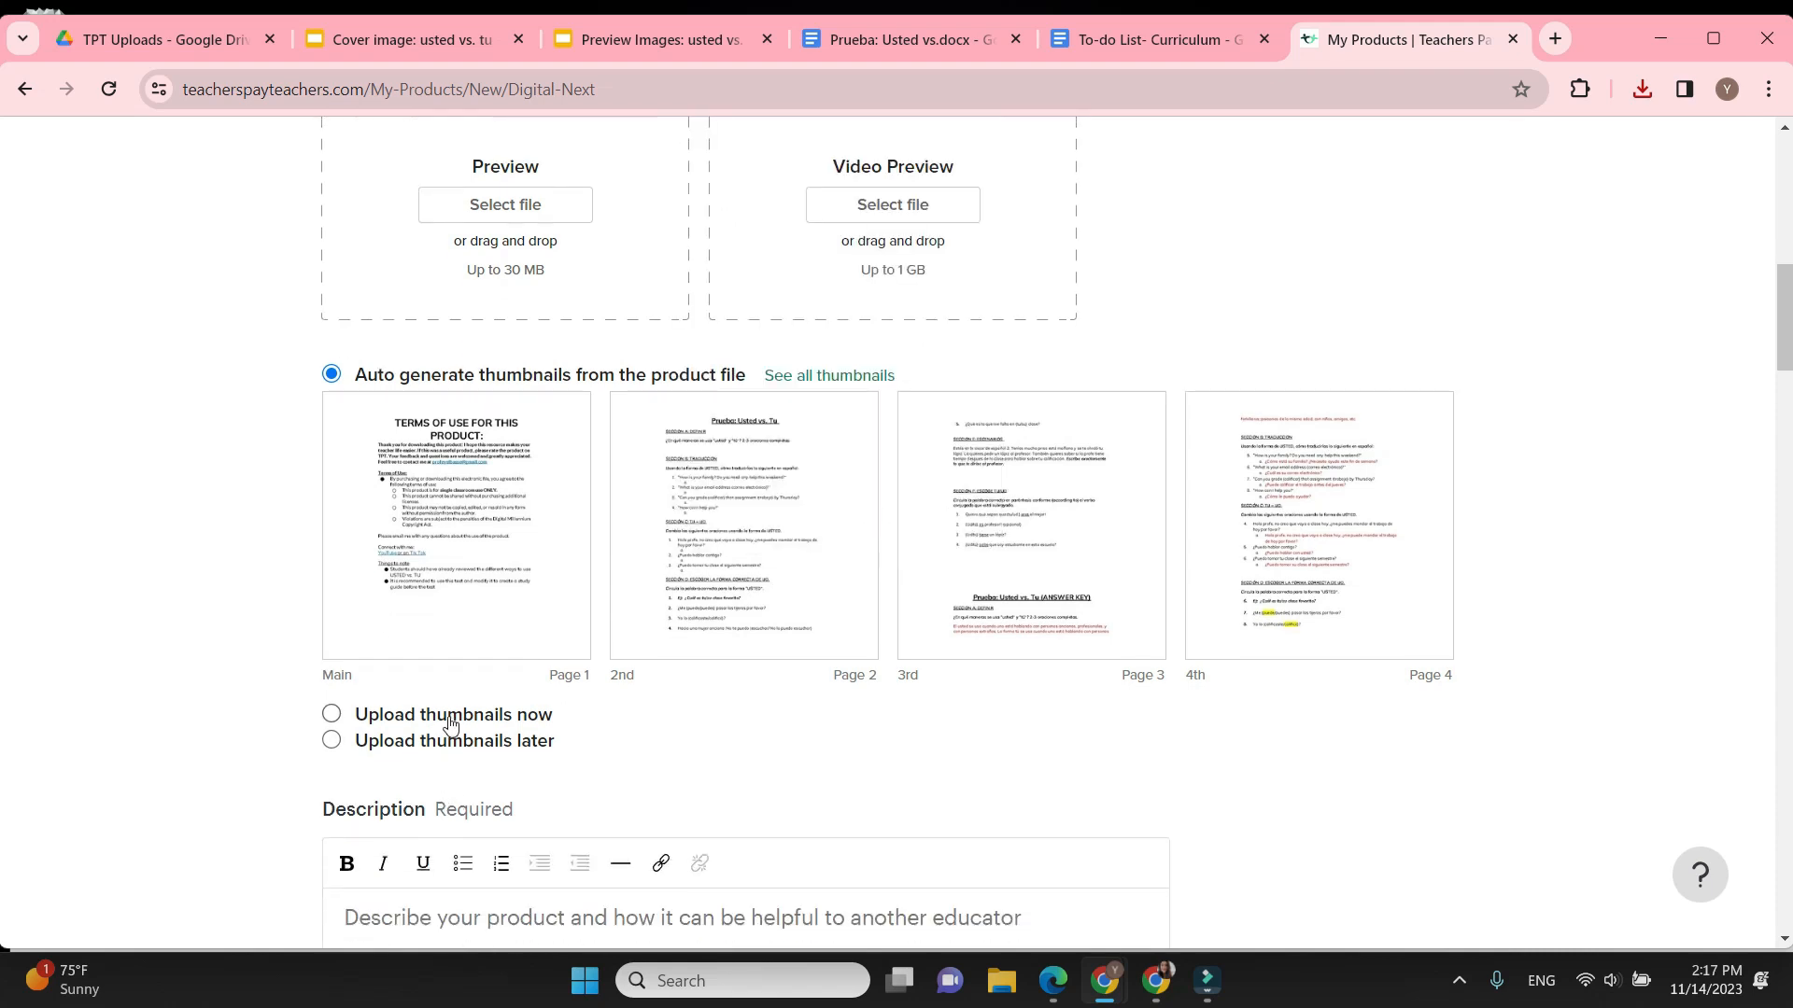
left_click(449, 720)
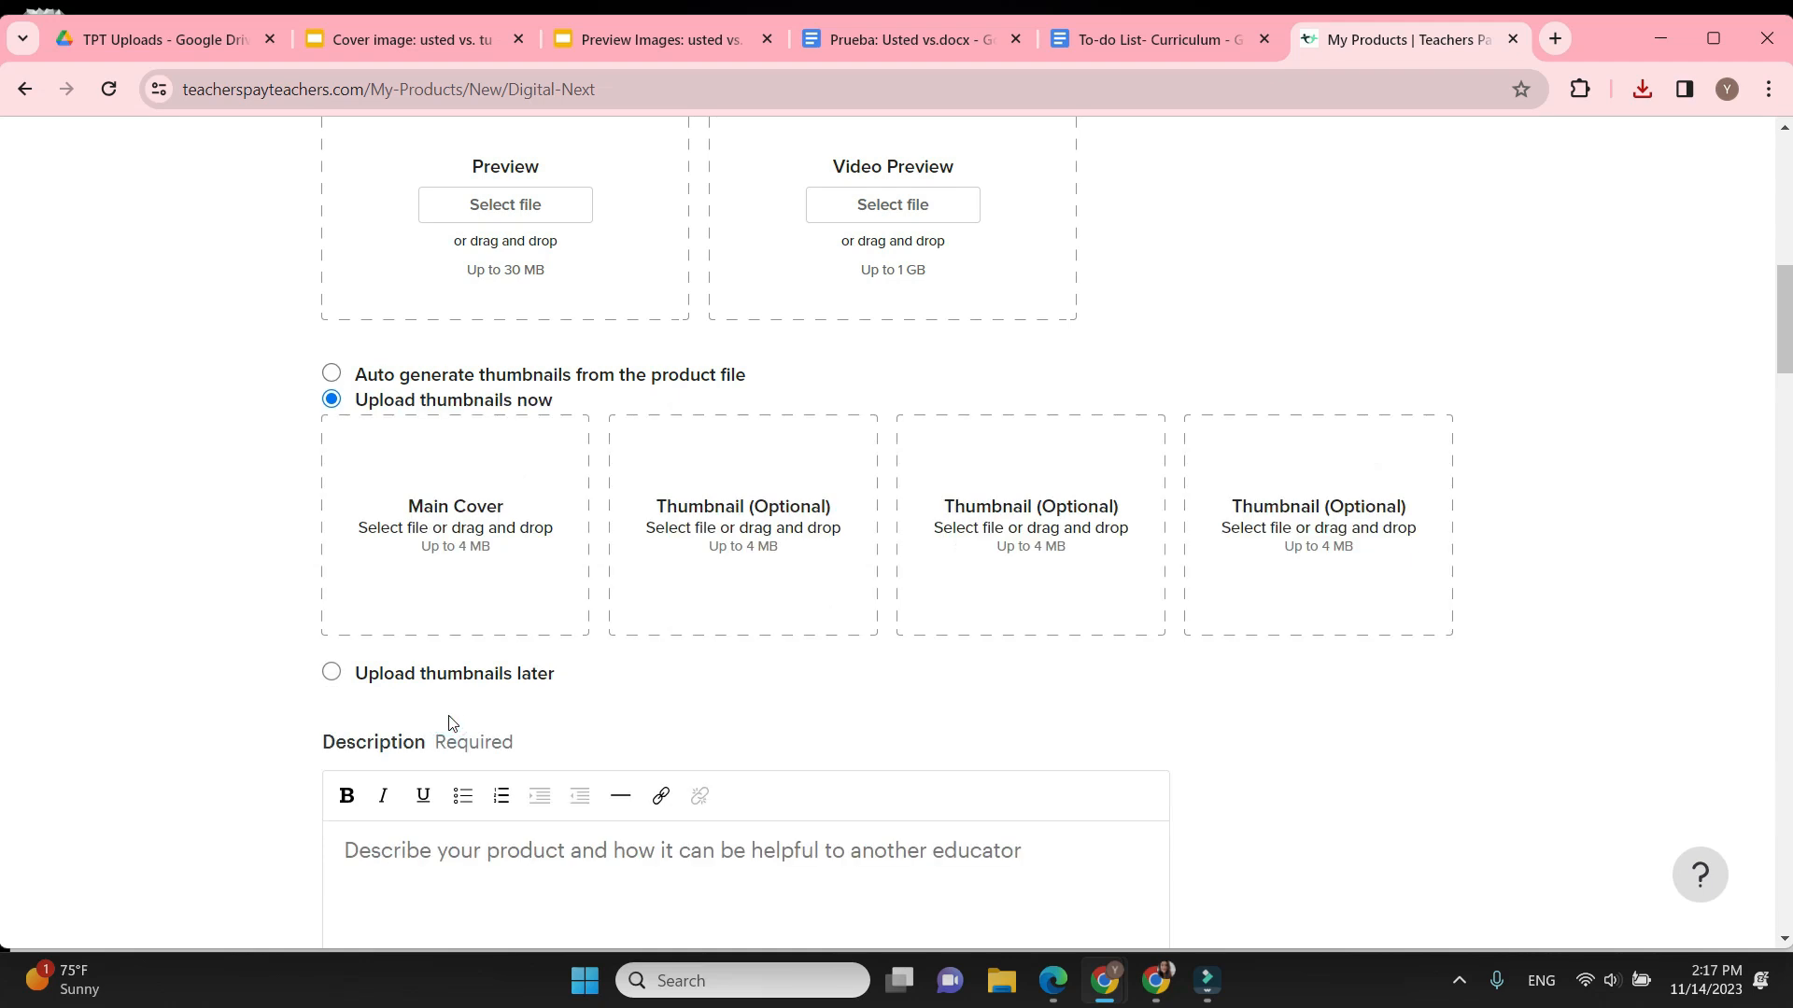
left_click(696, 565)
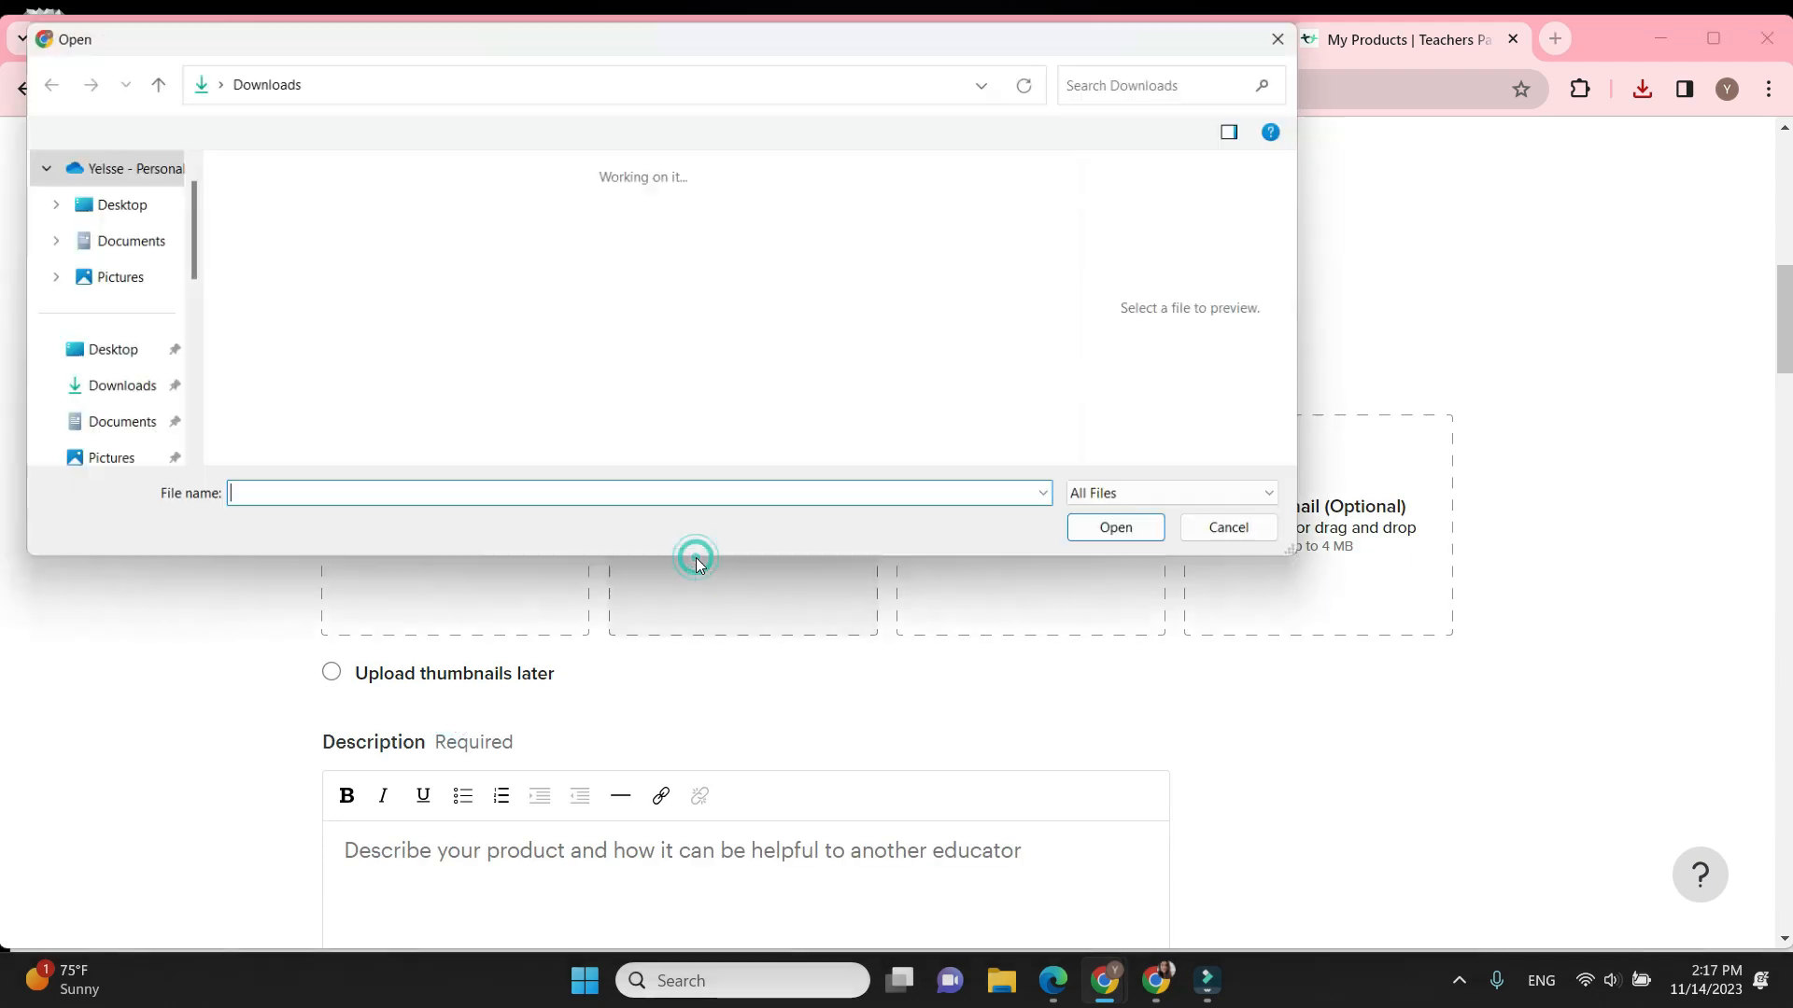
mouse_move(1088, 168)
left_mouse_down()
mouse_move(1088, 183)
mouse_move(1088, 159)
left_mouse_up()
scroll(925, 412, "down", 3)
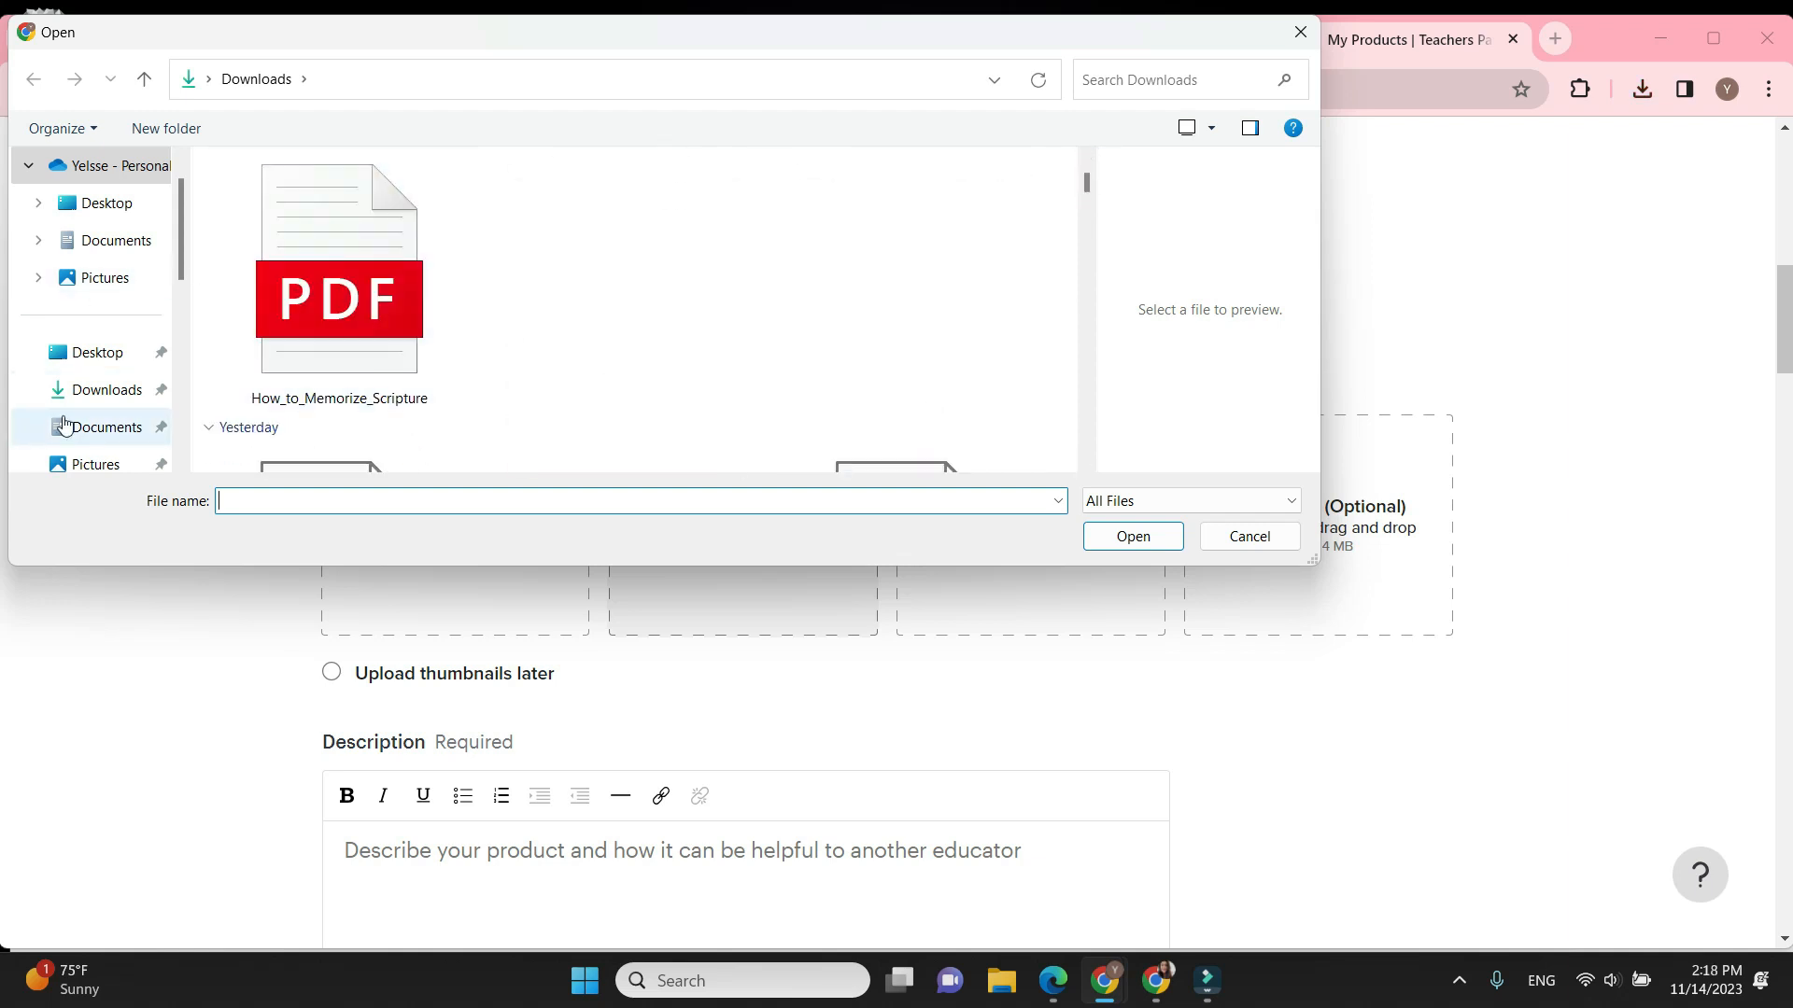
left_click(116, 392)
left_click(631, 341)
left_click(1127, 539)
Upload "Preview Images_ usted vs. tu" as the second optional thumbnail
left_click(1125, 544)
left_click(944, 402)
left_click(1133, 537)
left_click(1363, 558)
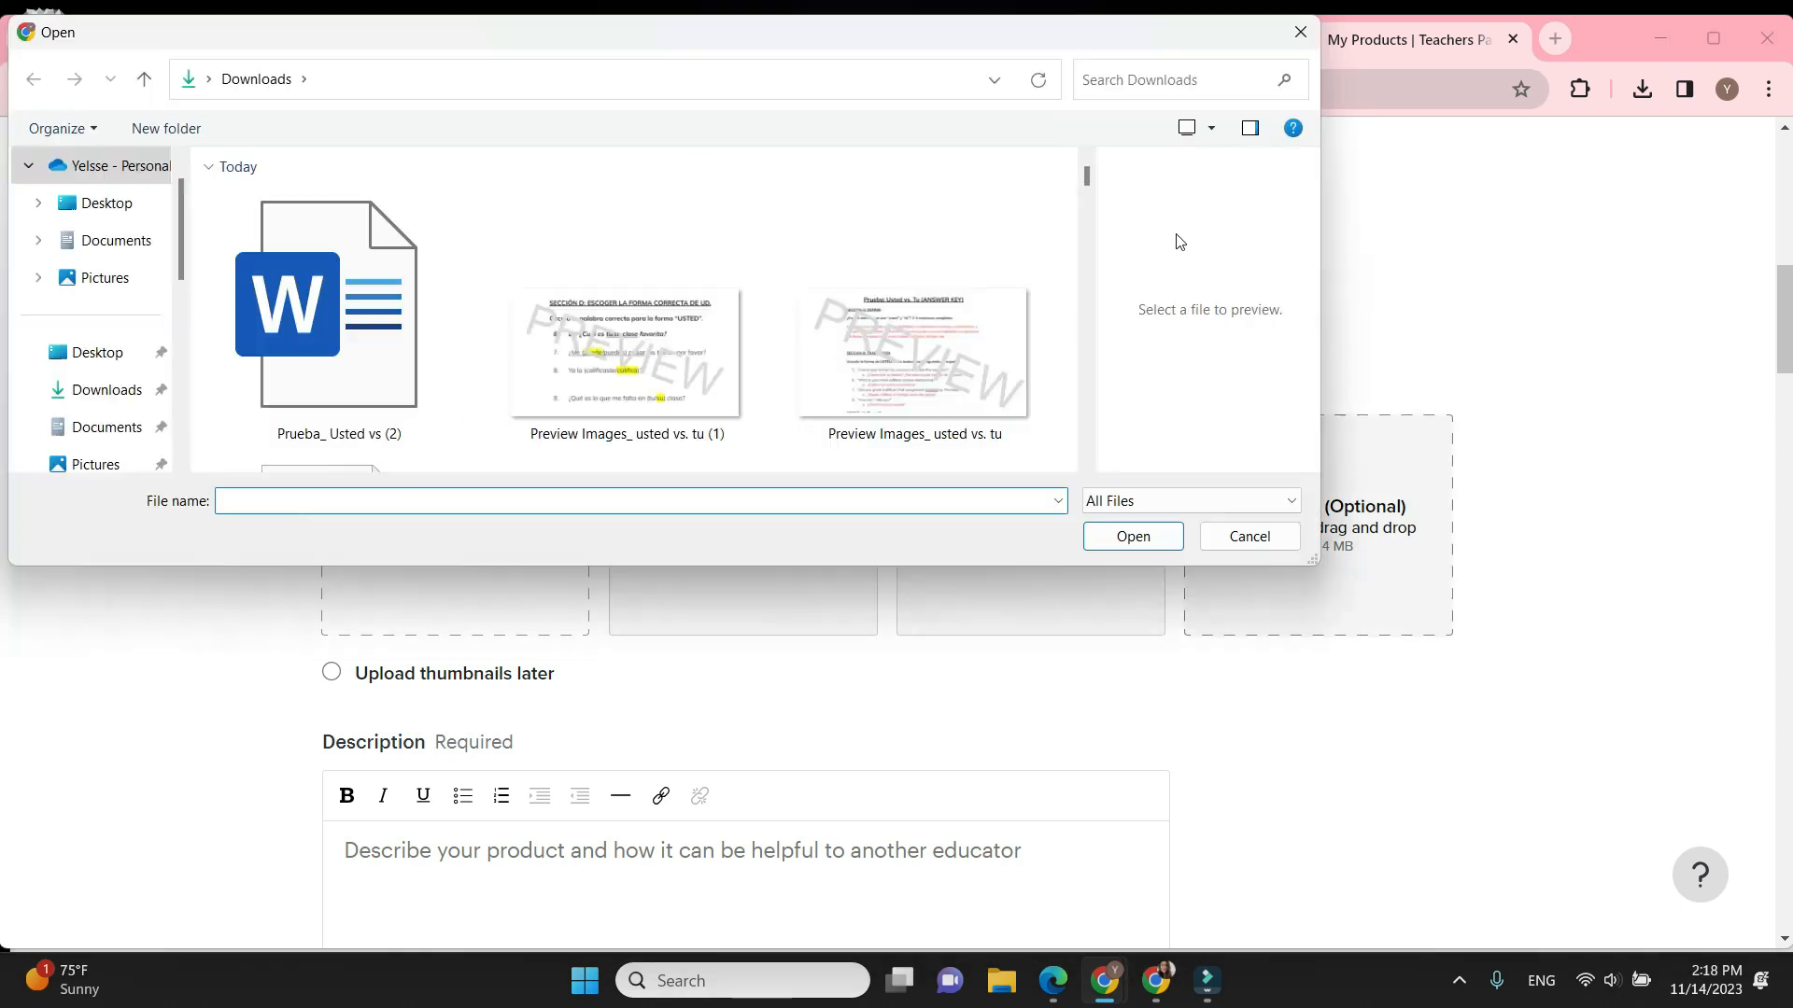
left_click(1301, 33)
Switch to the Preview Images presentation in Google Slides and download slides 1 and 2 as JPEG images
left_click(898, 40)
scroll(822, 561, "up", 1)
scroll(854, 459, "up", 1)
left_click(667, 39)
left_click(84, 172)
mouse_move(196, 453)
left_click(532, 607)
left_click(144, 444)
left_click(80, 176)
left_click(532, 606)
Return to the TPT product form and upload "Preview Images_ usted vs. tu (2)" as the product preview
left_click(1444, 45)
scroll(1229, 532, "up", 2)
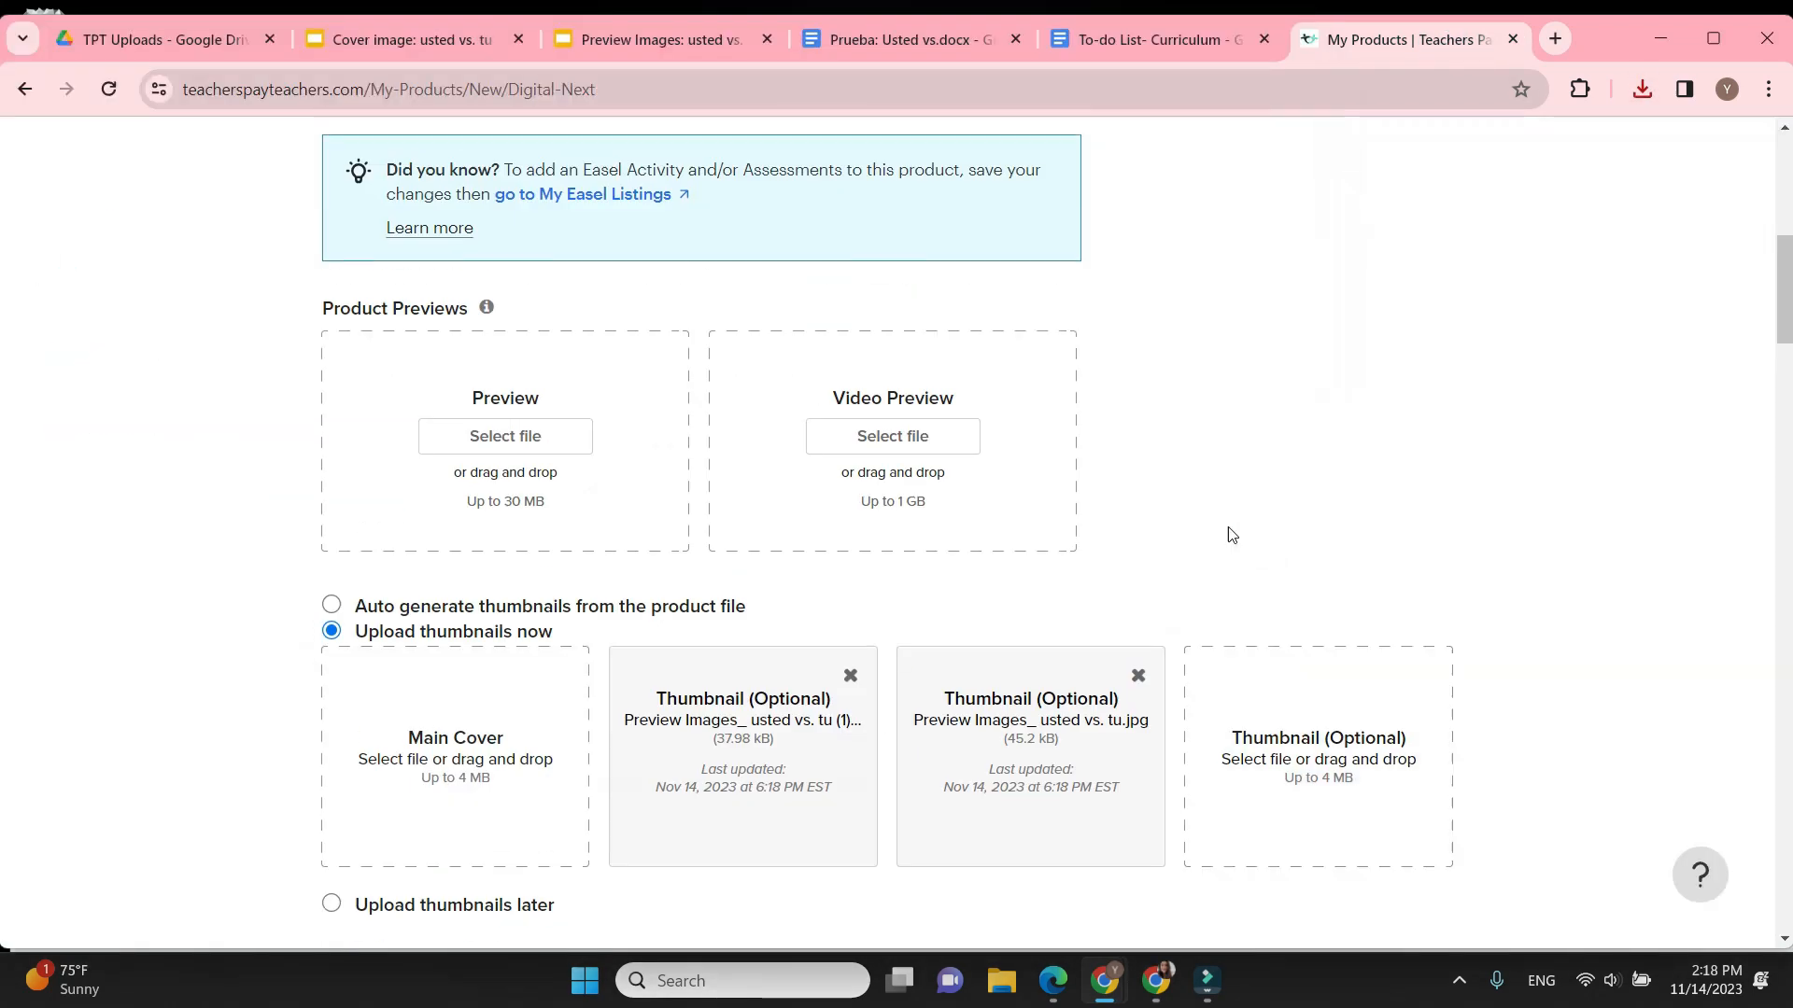
scroll(1229, 533, "down", 1)
left_click(506, 321)
left_click(616, 352)
left_click(1133, 536)
Upload "Preview Images_ usted vs. tu (3)" as the third optional thumbnail
scroll(1266, 385, "down", 1)
left_click(1361, 608)
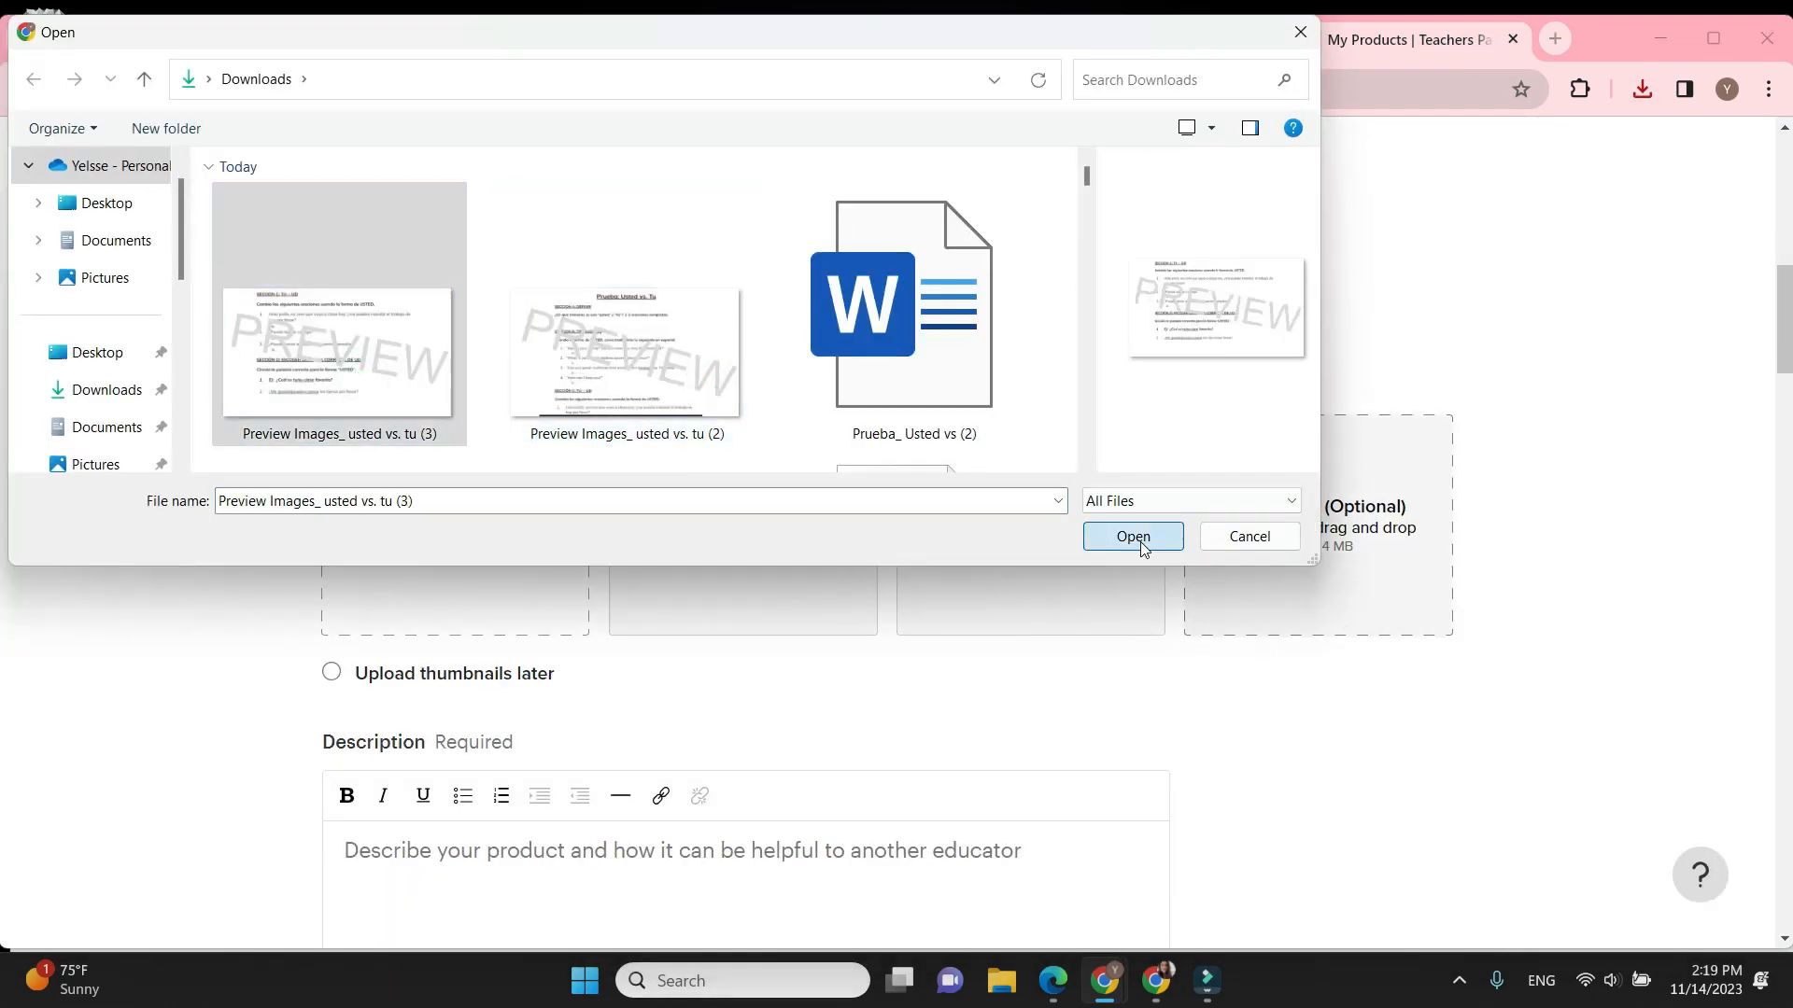
left_click(1144, 538)
Start the product title with "Usted vs. Tu Test ("
scroll(1401, 327, "up", 9)
left_click(455, 411)
type("Usted vs. Tu Test (")
key("alt+f")
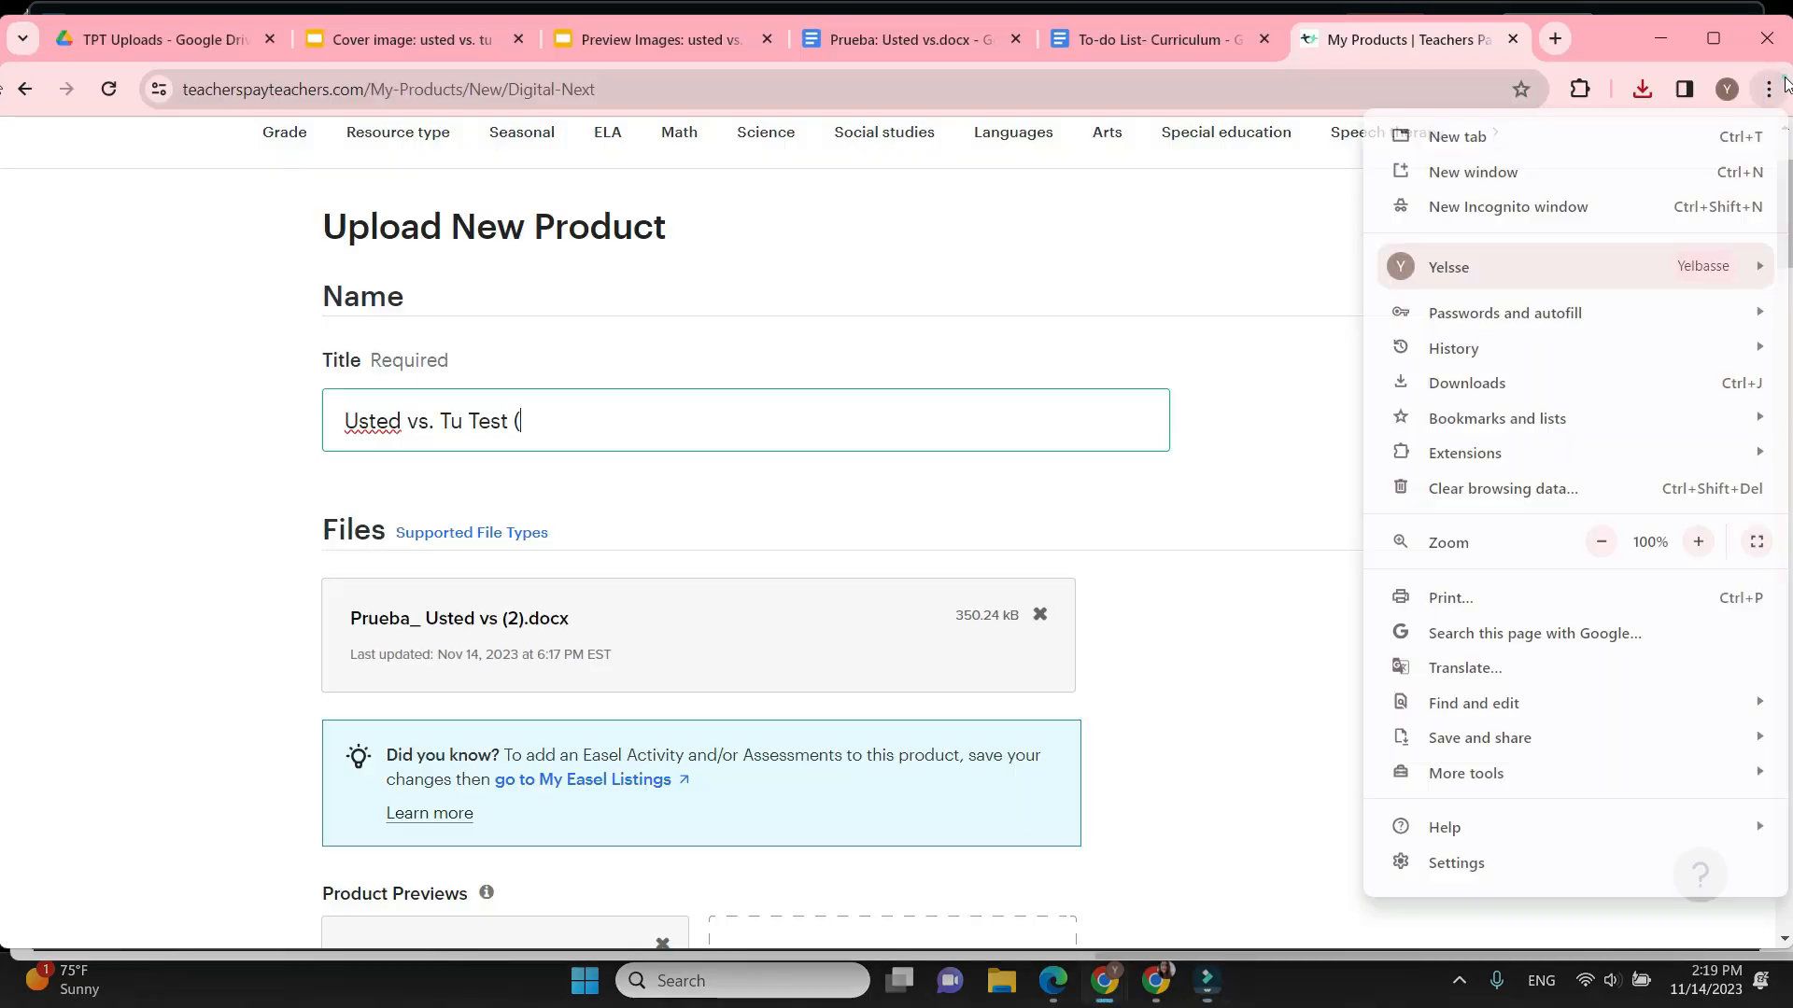
key("p")
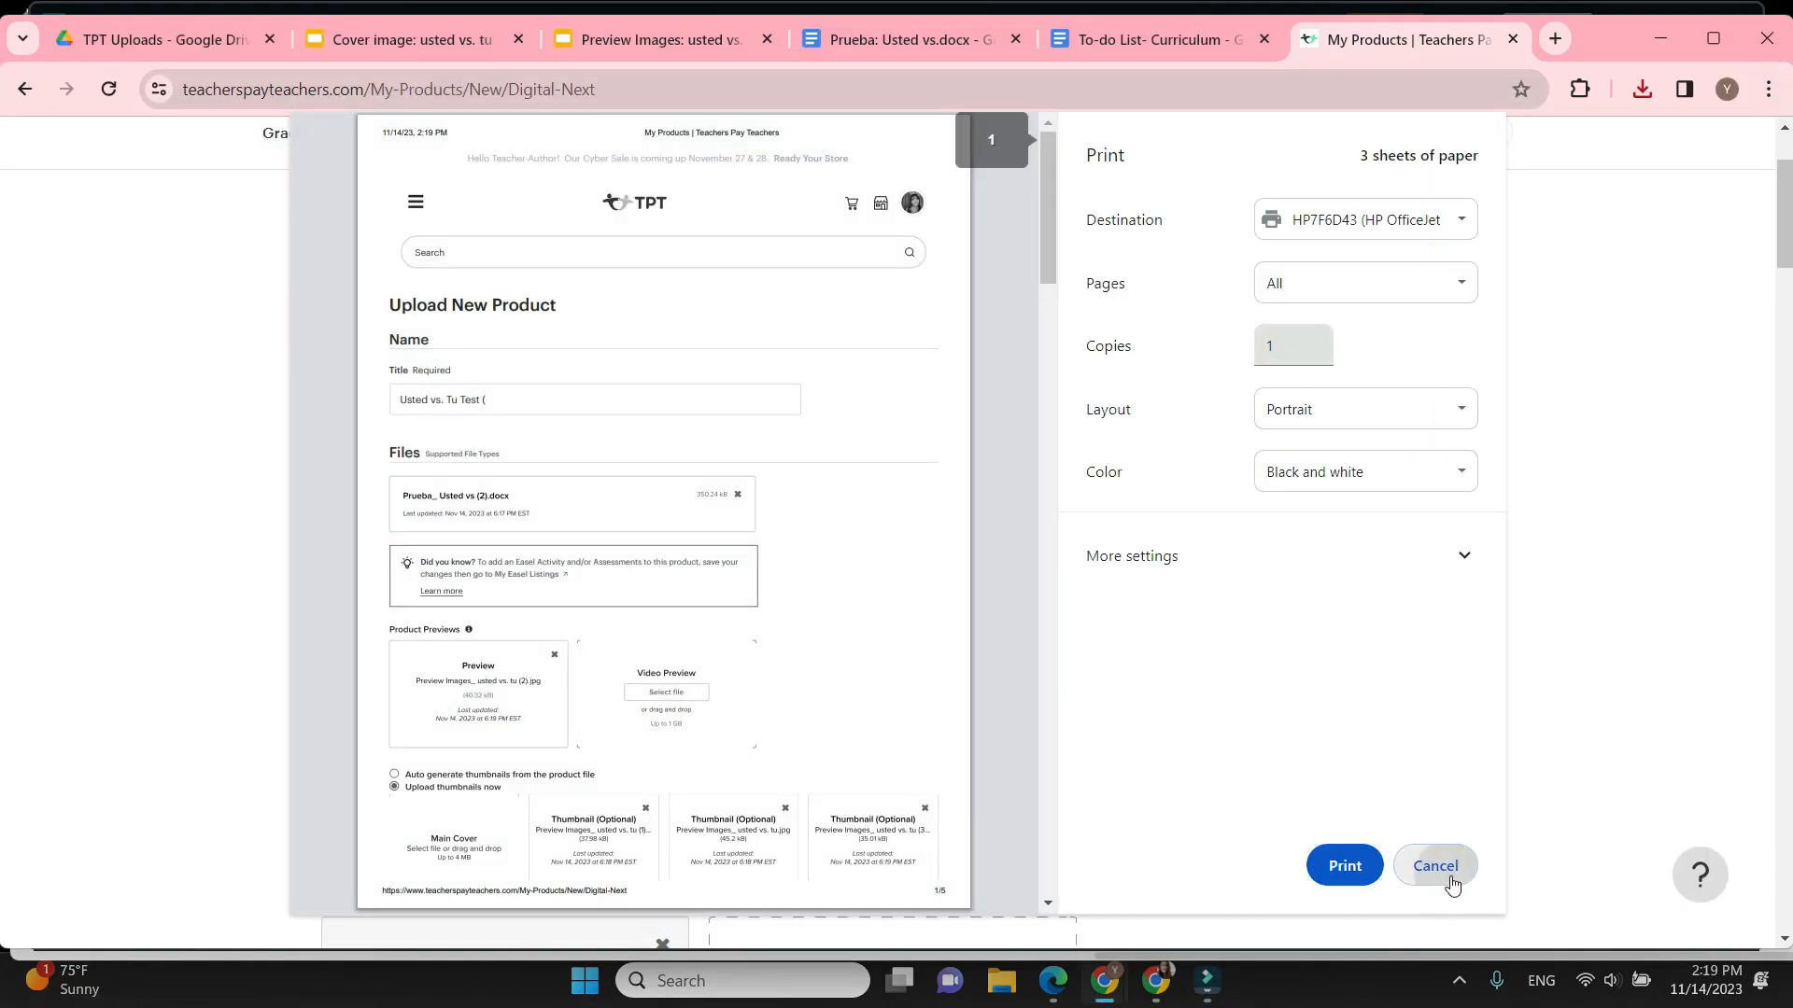
left_click(1451, 881)
Complete the product title so it reads "Usted vs. Tu Test (Prueba) w/ Answer Key"
left_click(780, 432)
type("Prueba) w/ Answer Key")
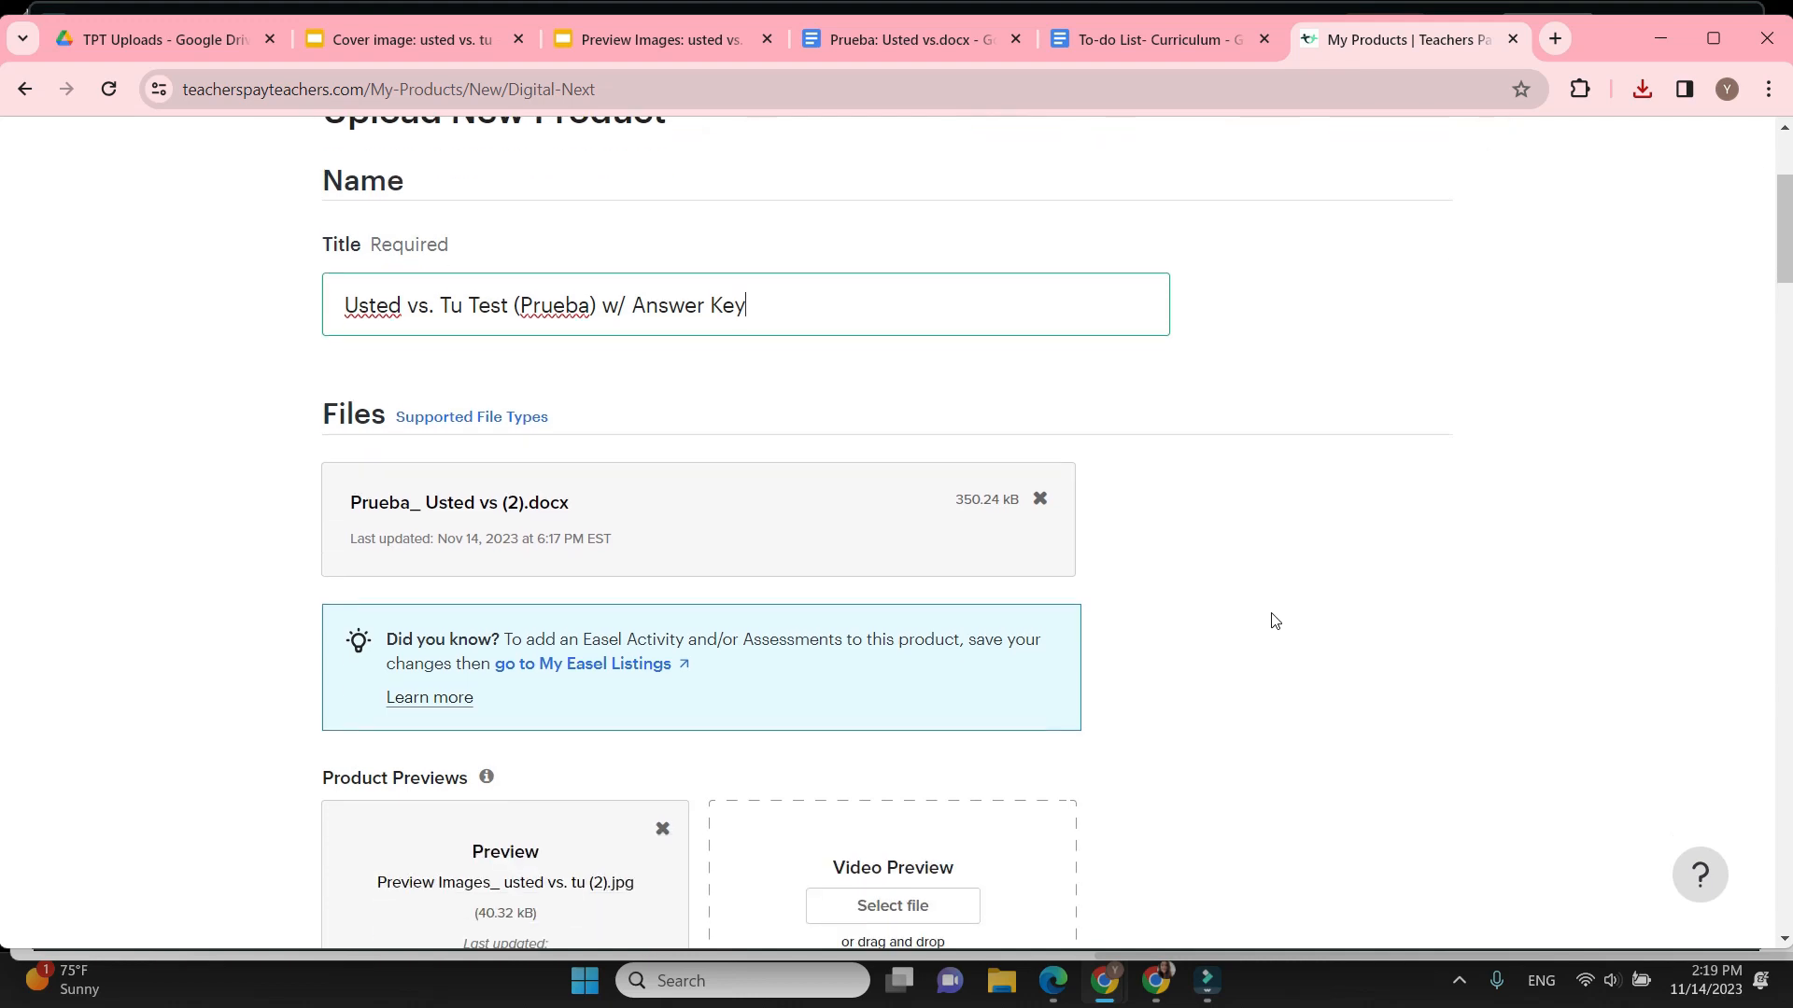
Begin the product description with "If you need to save time creating a paper test or an online test, this"
scroll(1270, 623, "down", 10)
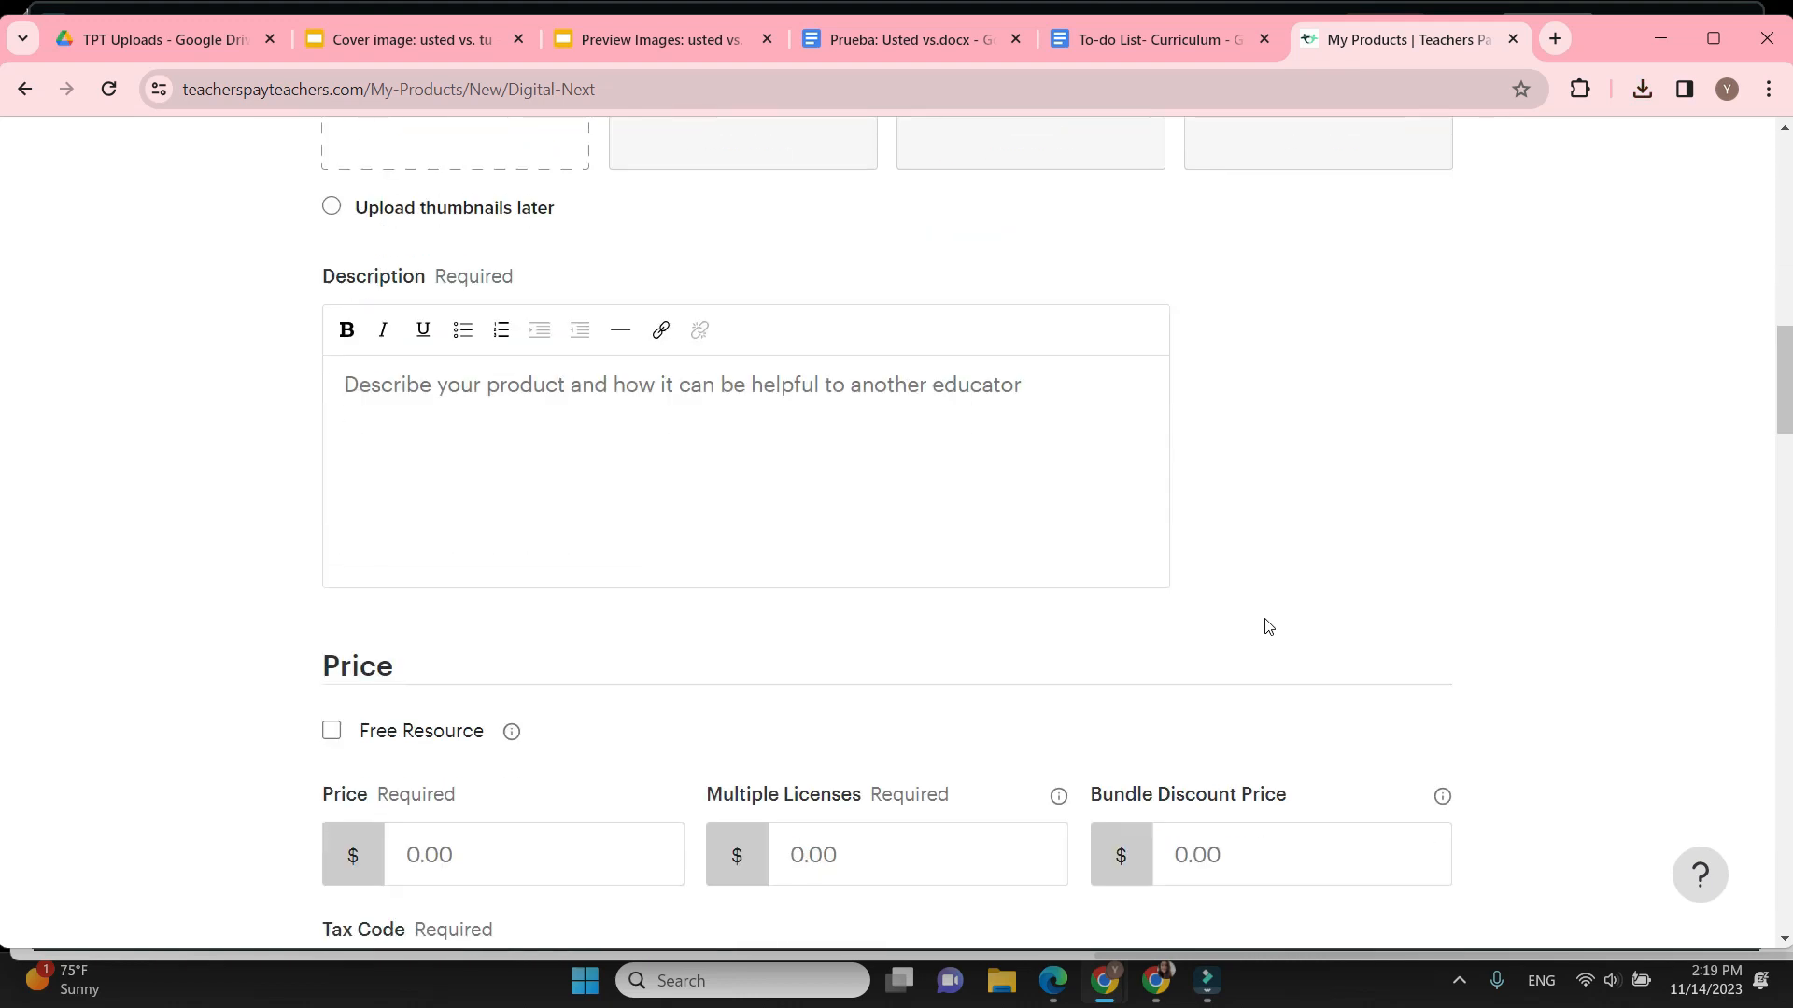
scroll(1268, 625, "up", 1)
left_click(482, 521)
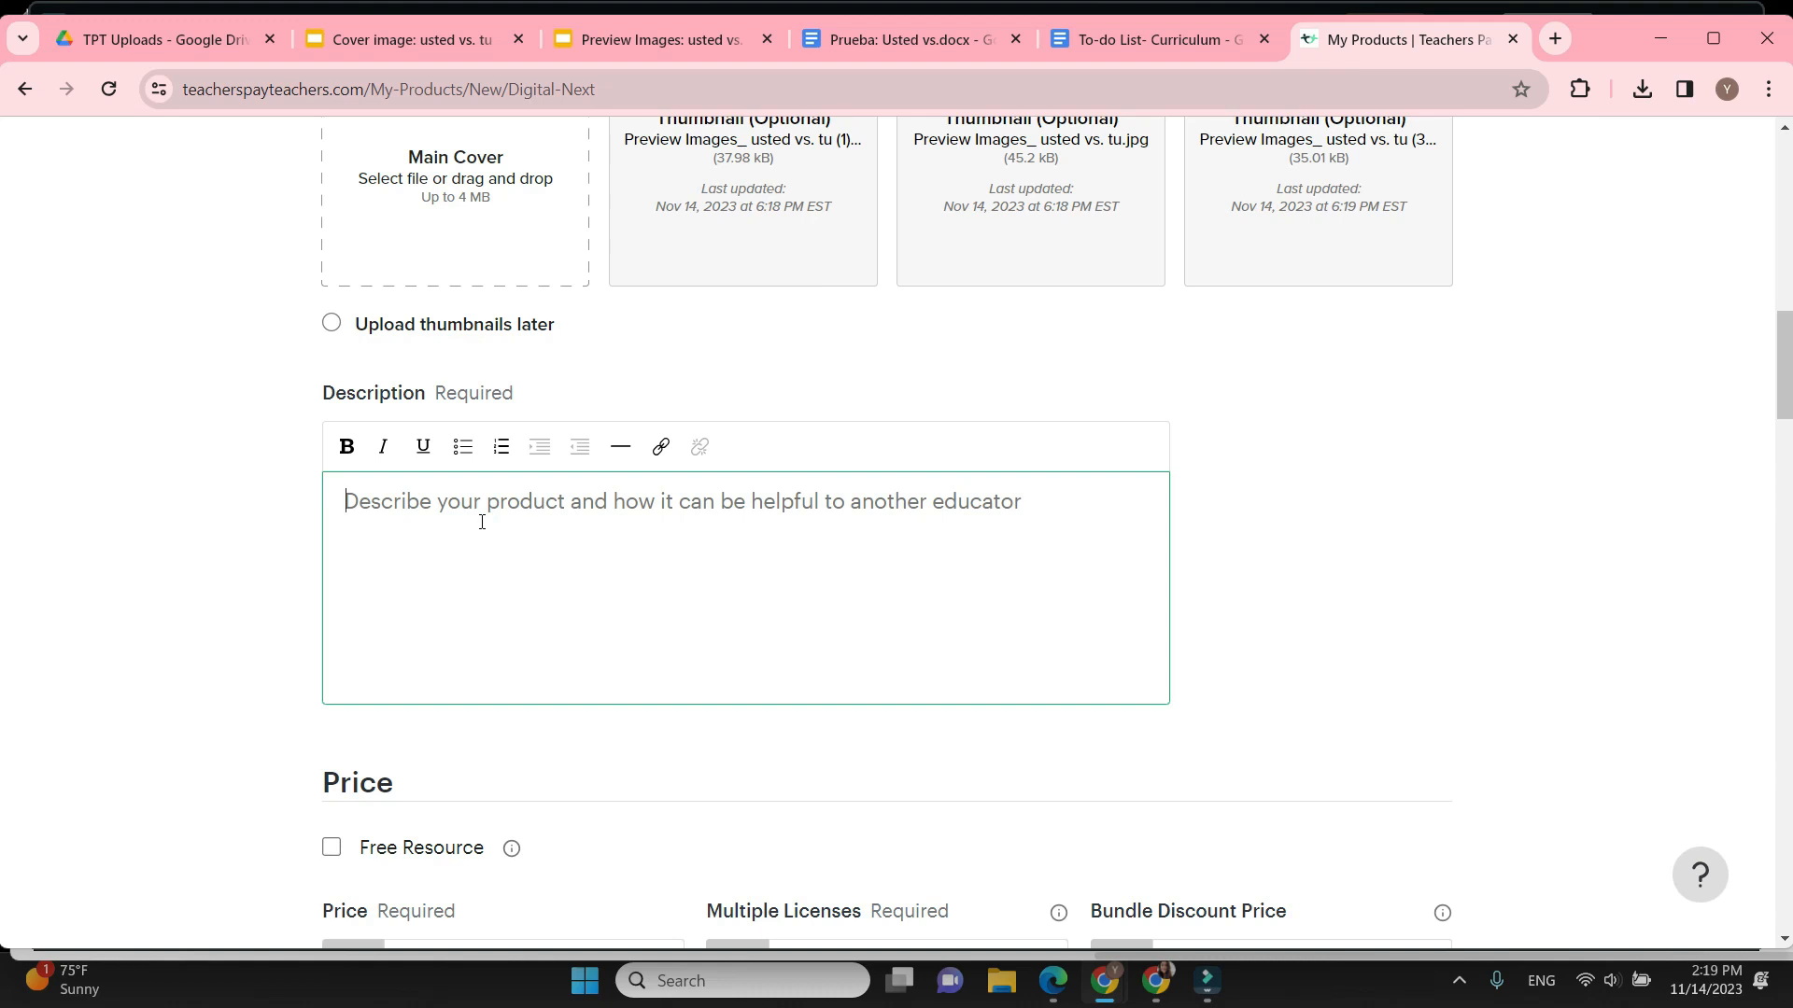
type("I")
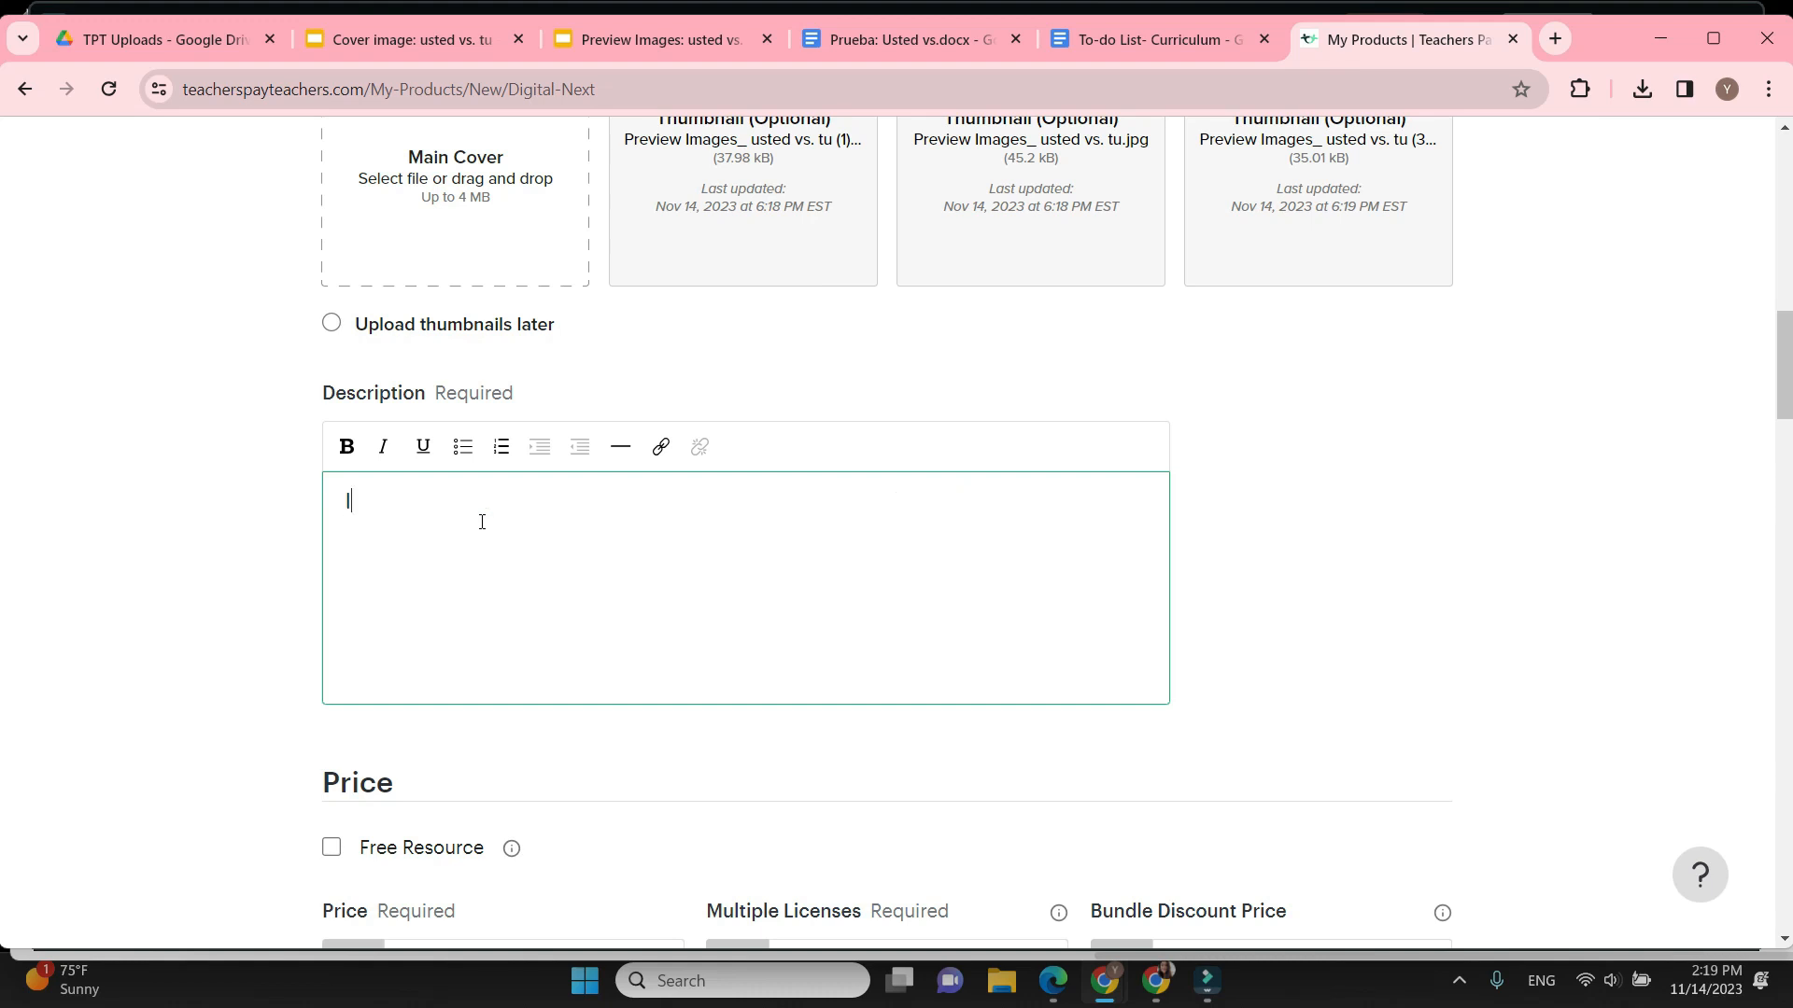
key("BackSpace")
key("BackSpace")
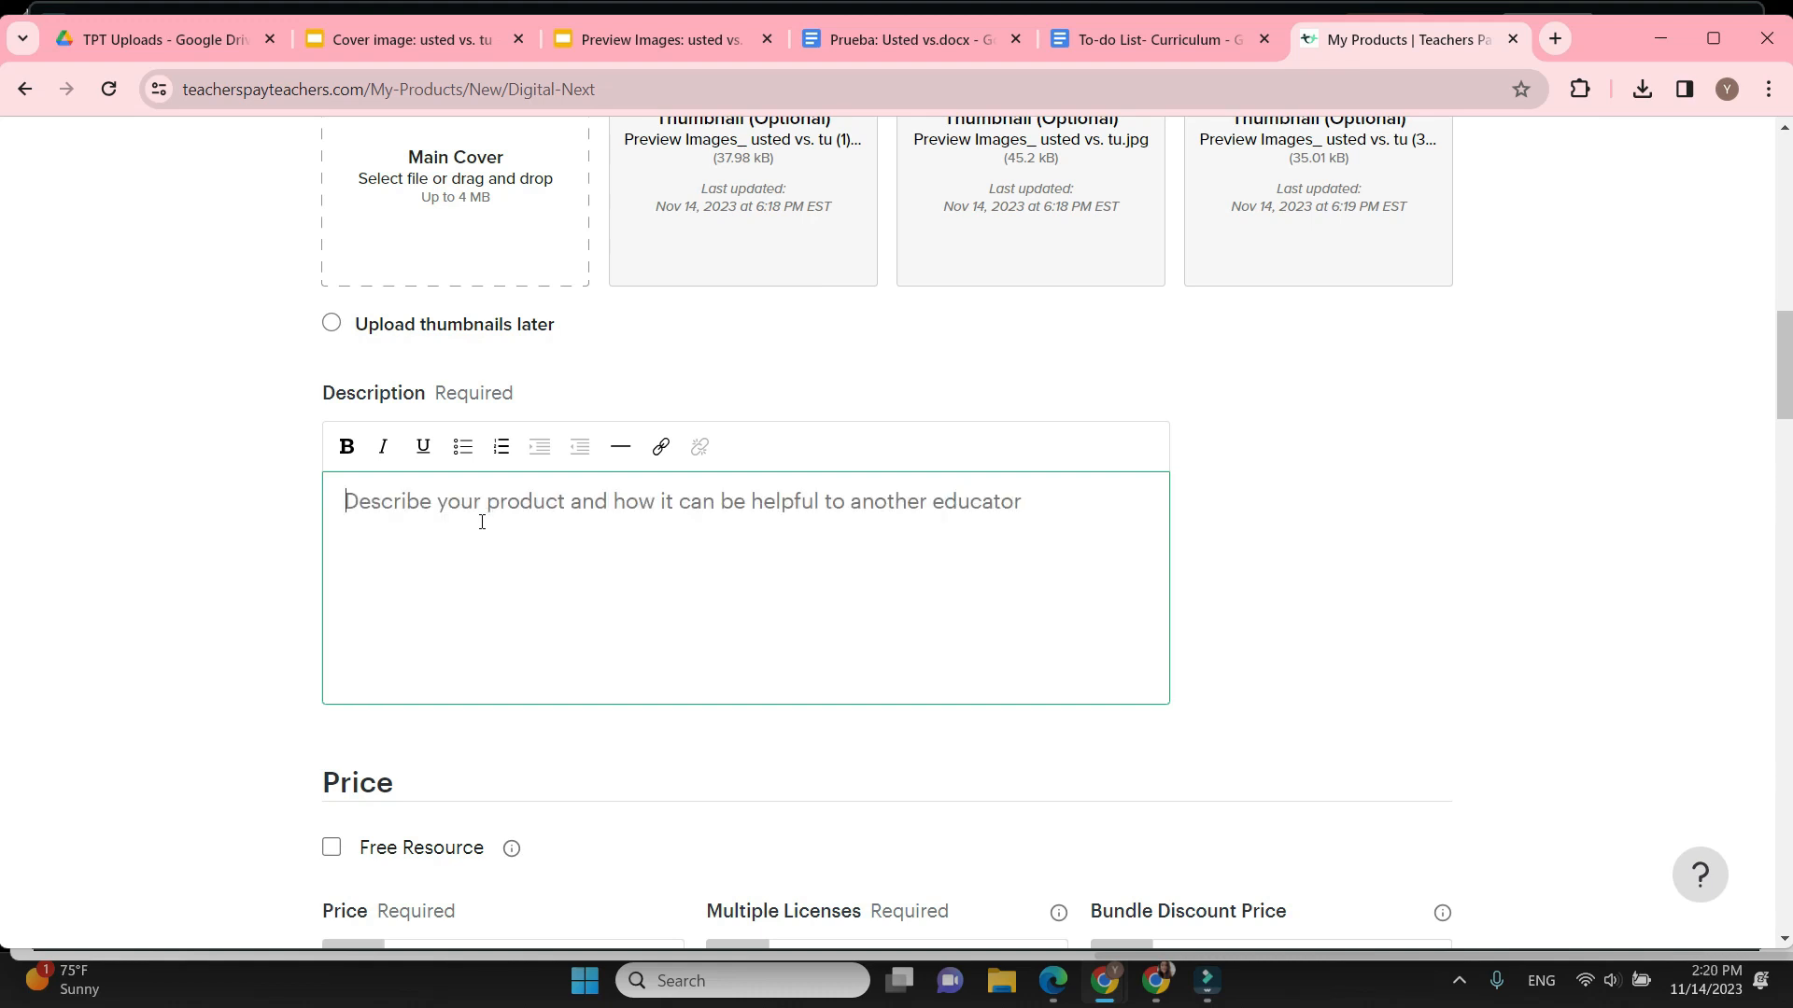
type("I")
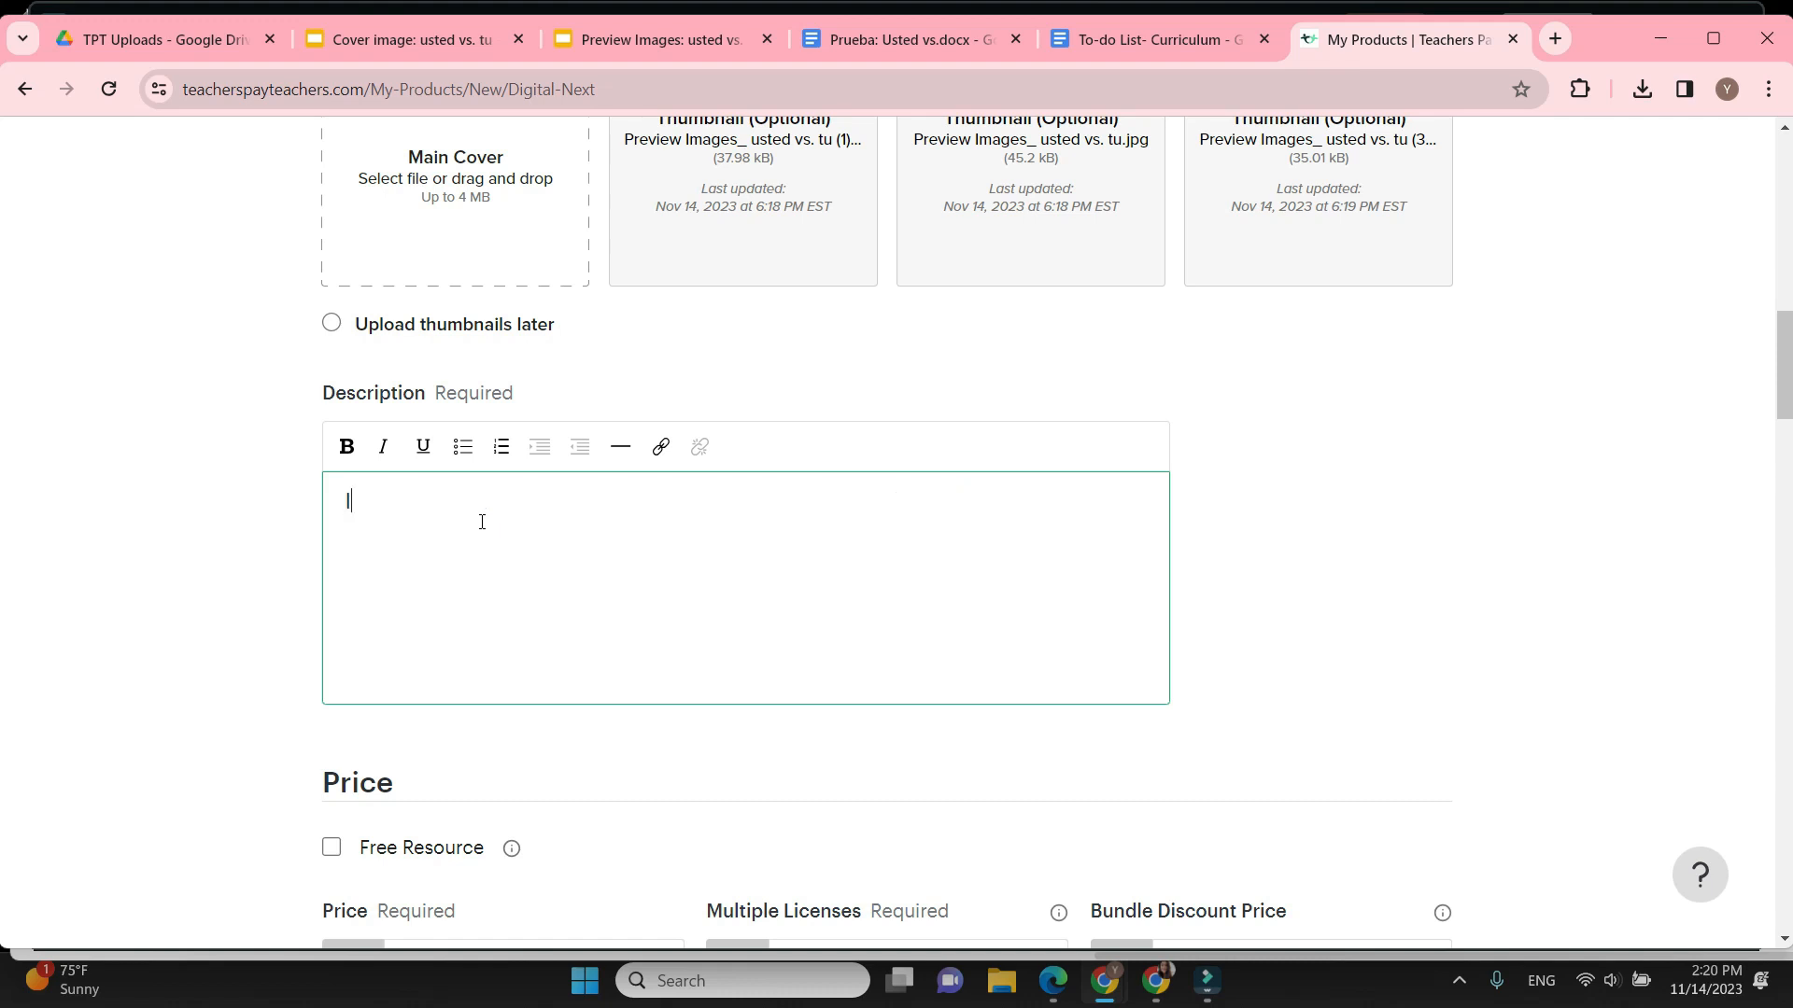
type("f you need to save time creating a paper document")
scroll(884, 424, "down", 1)
double_click(804, 420)
type("test or an online test, this")
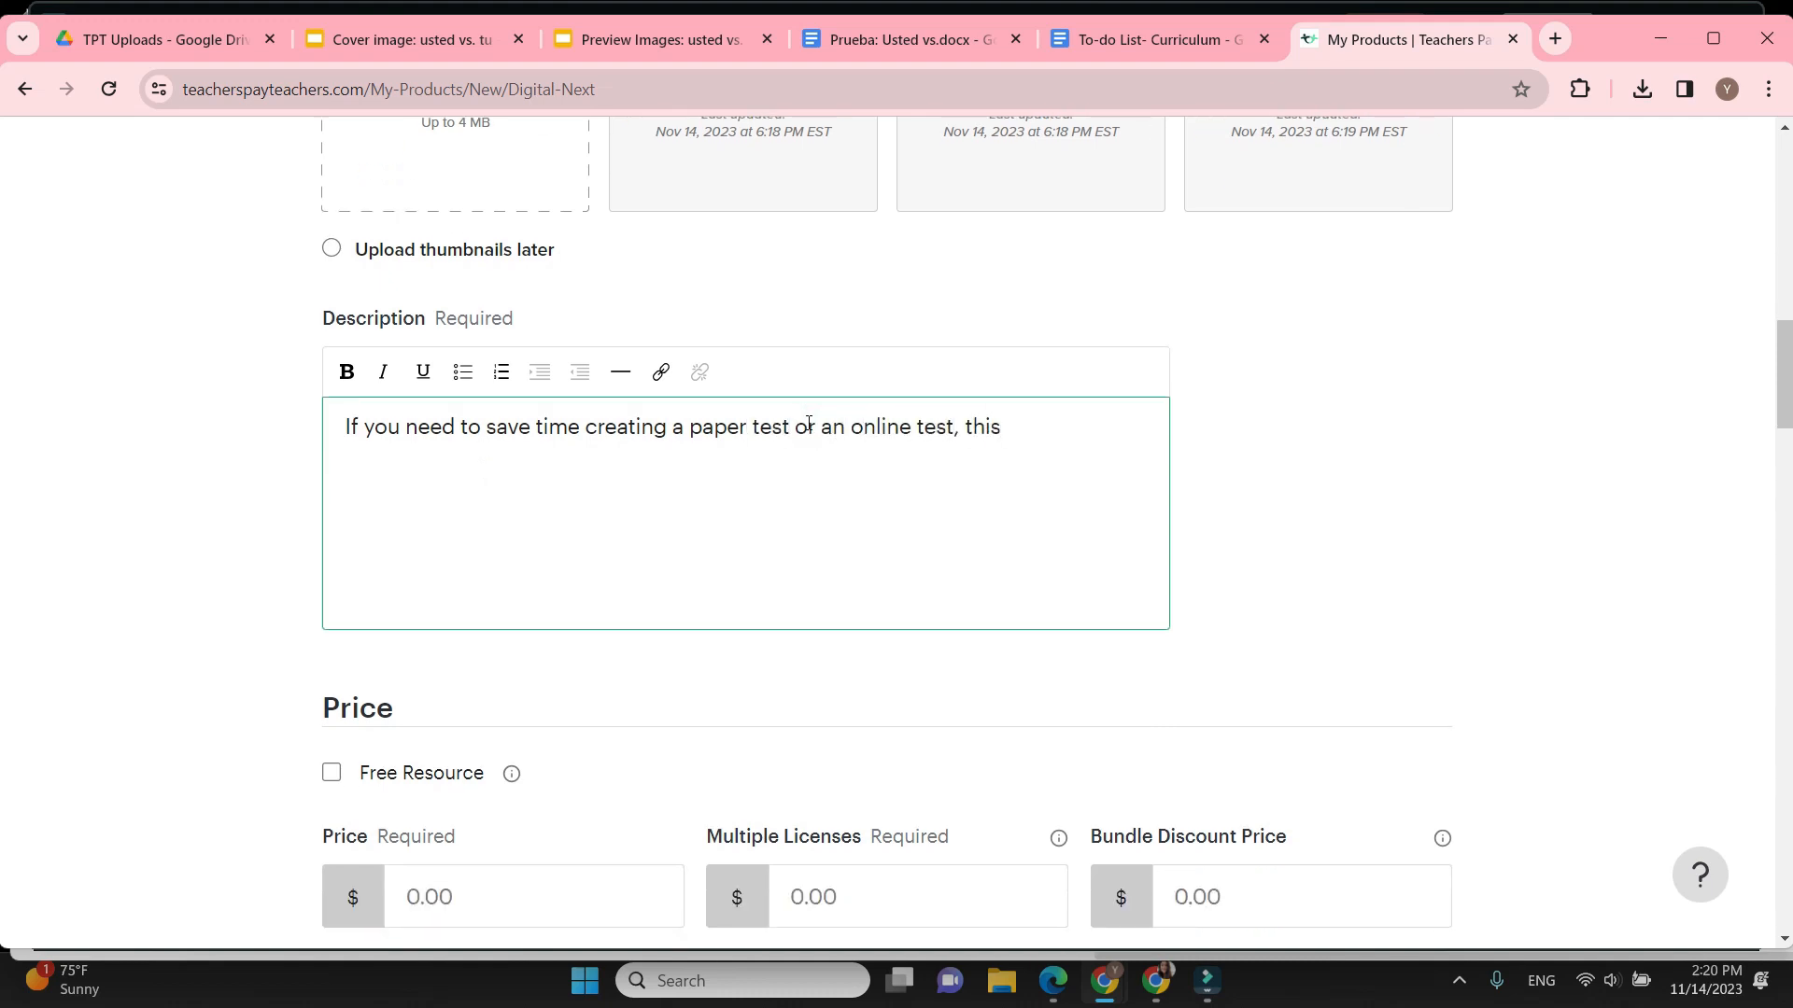
Continue the description with "product is for you. I also added an answer key in case you have a student aide to help with grading."
type(" product is for you. I also added an answer key ")
type("in case you have")
type("e a student aide to help with grading.")
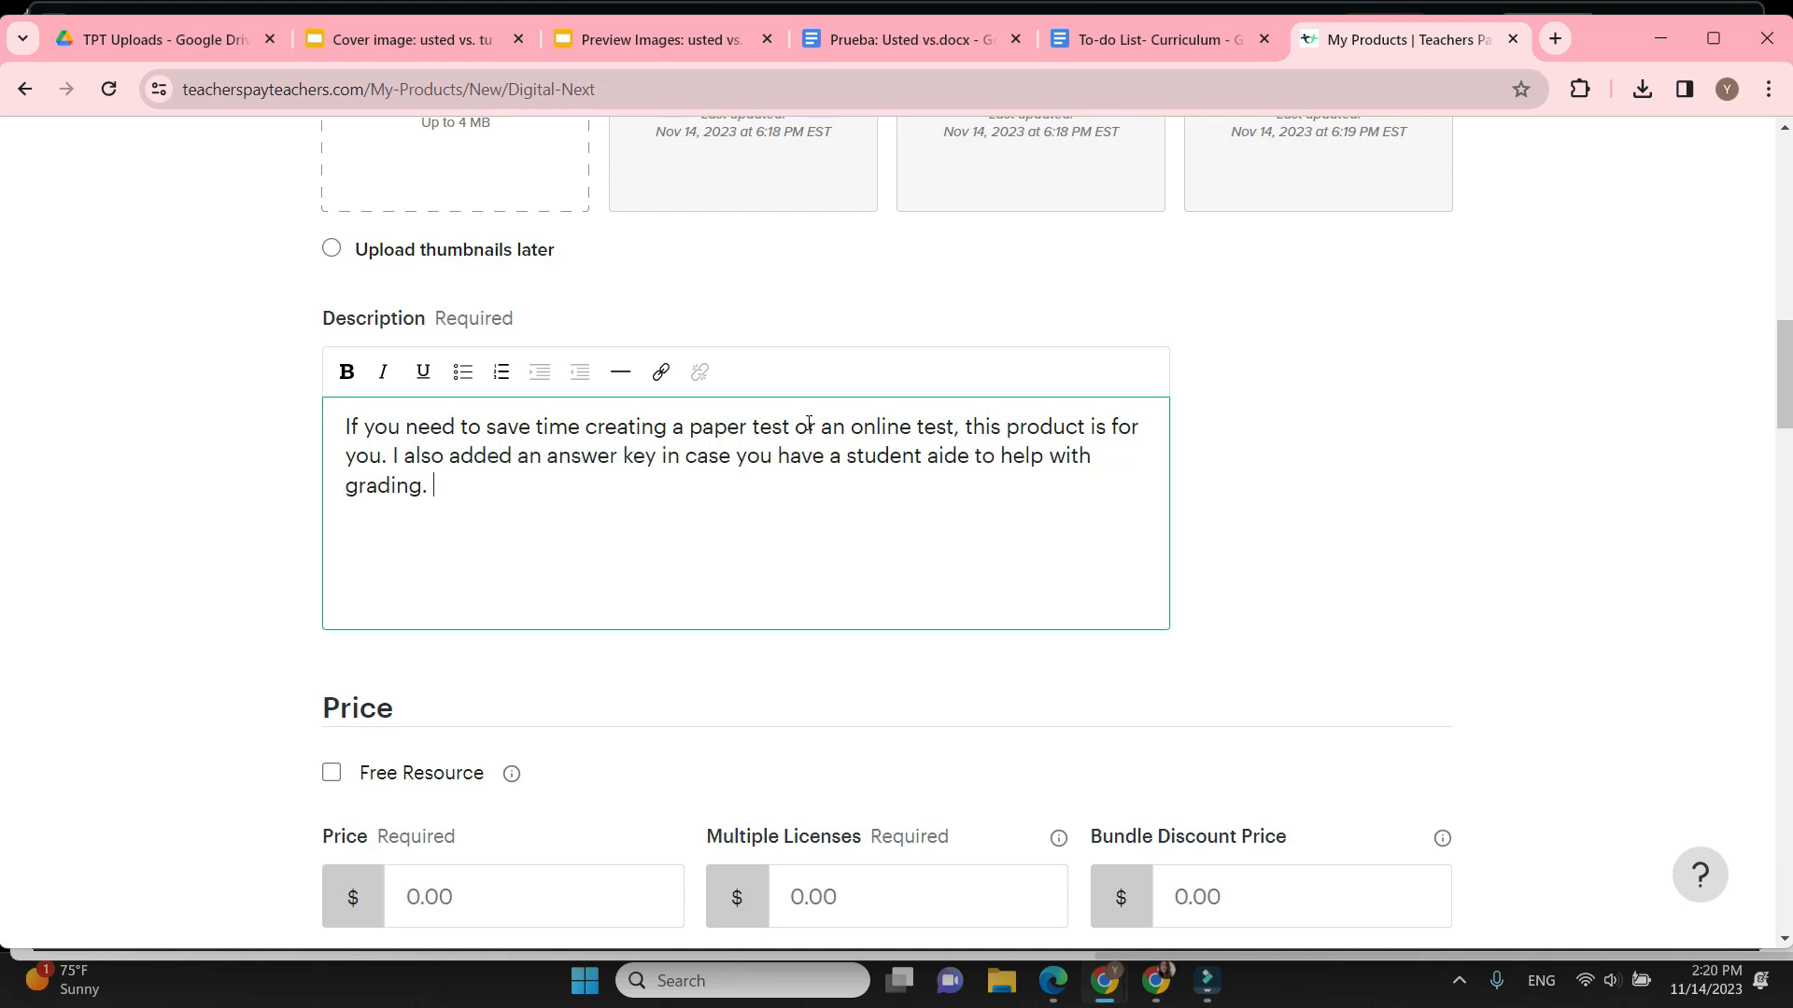
scroll(809, 423, "down", 1)
scroll(809, 423, "down", 4)
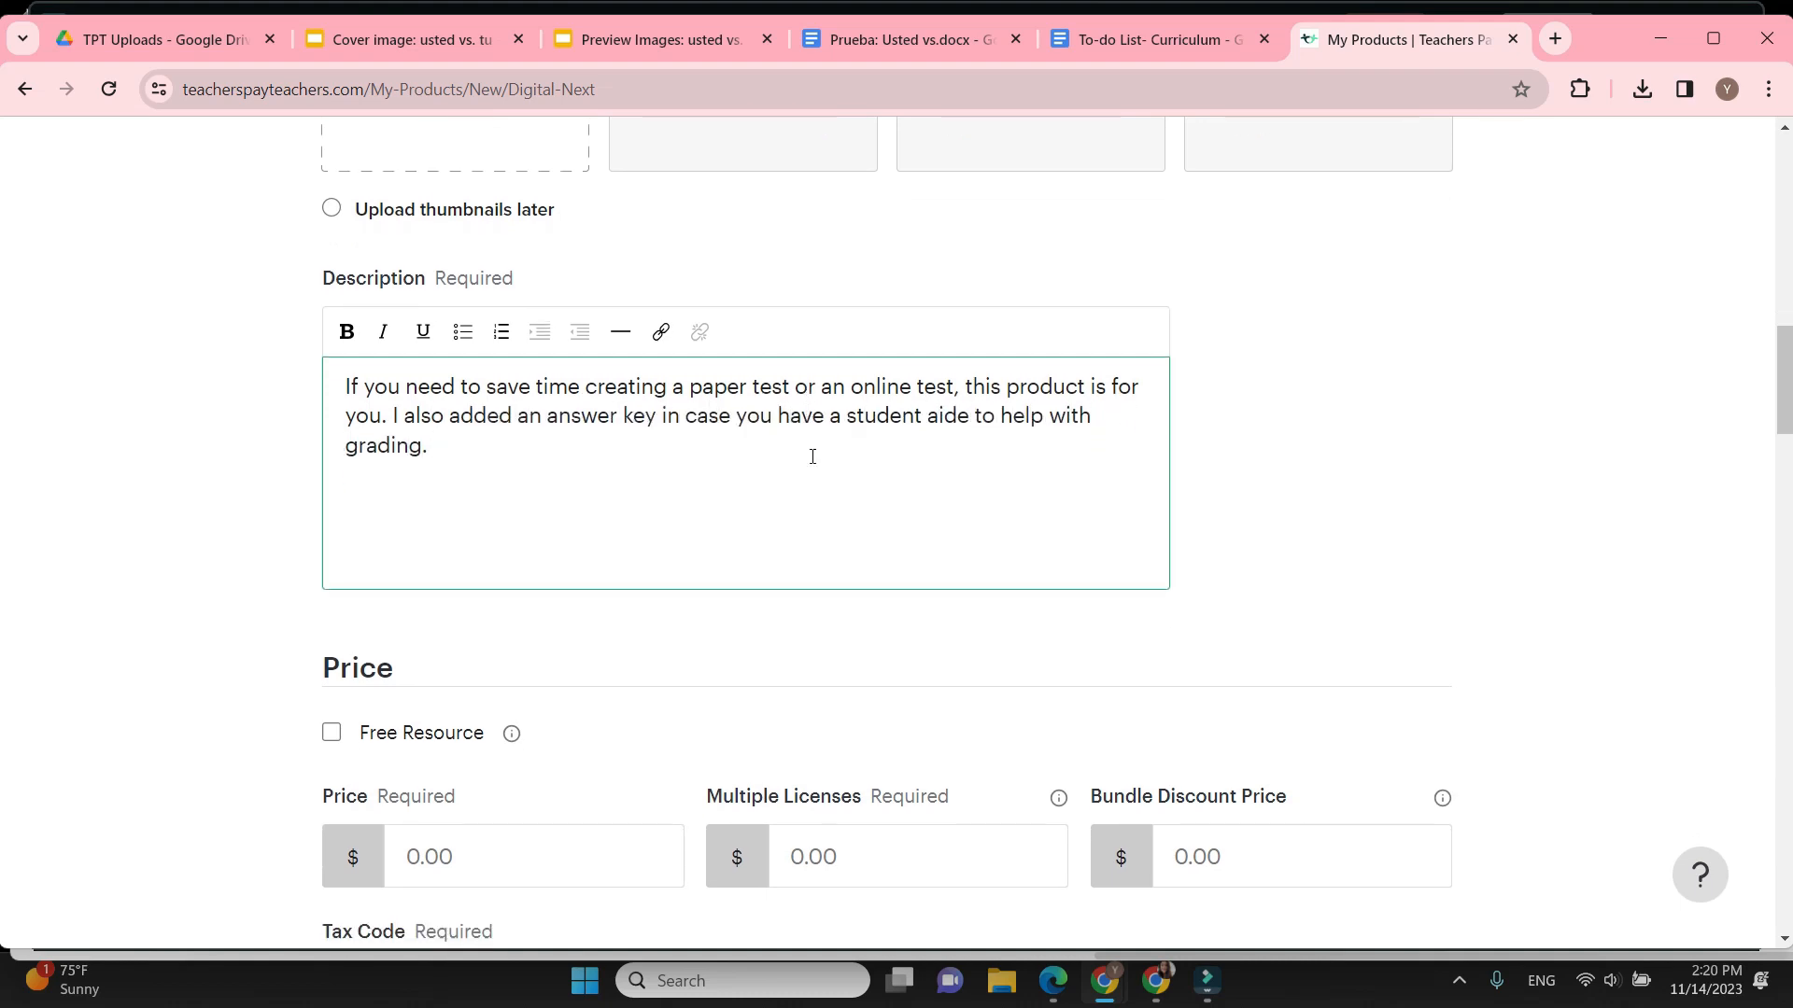
Set the product price to $5 and choose the tax code "Other Digital Goods - No Physical Media"
left_click(522, 512)
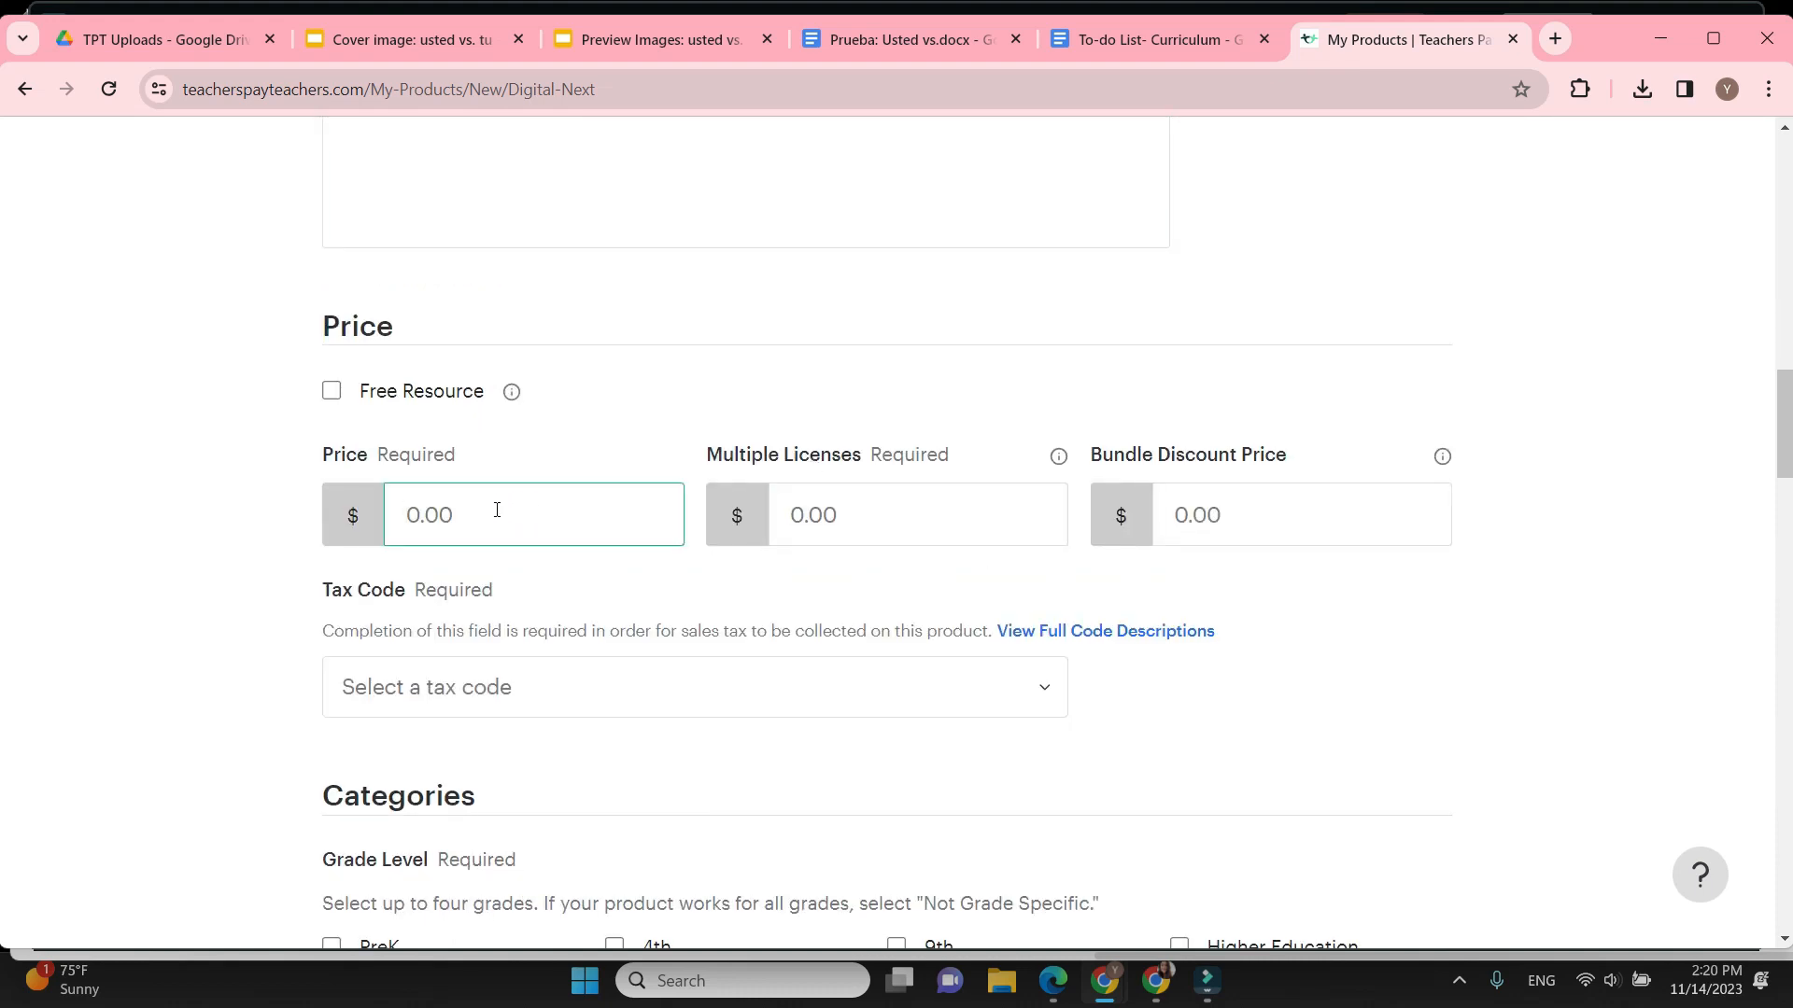
type("50")
key("BackSpace")
scroll(496, 512, "down", 3)
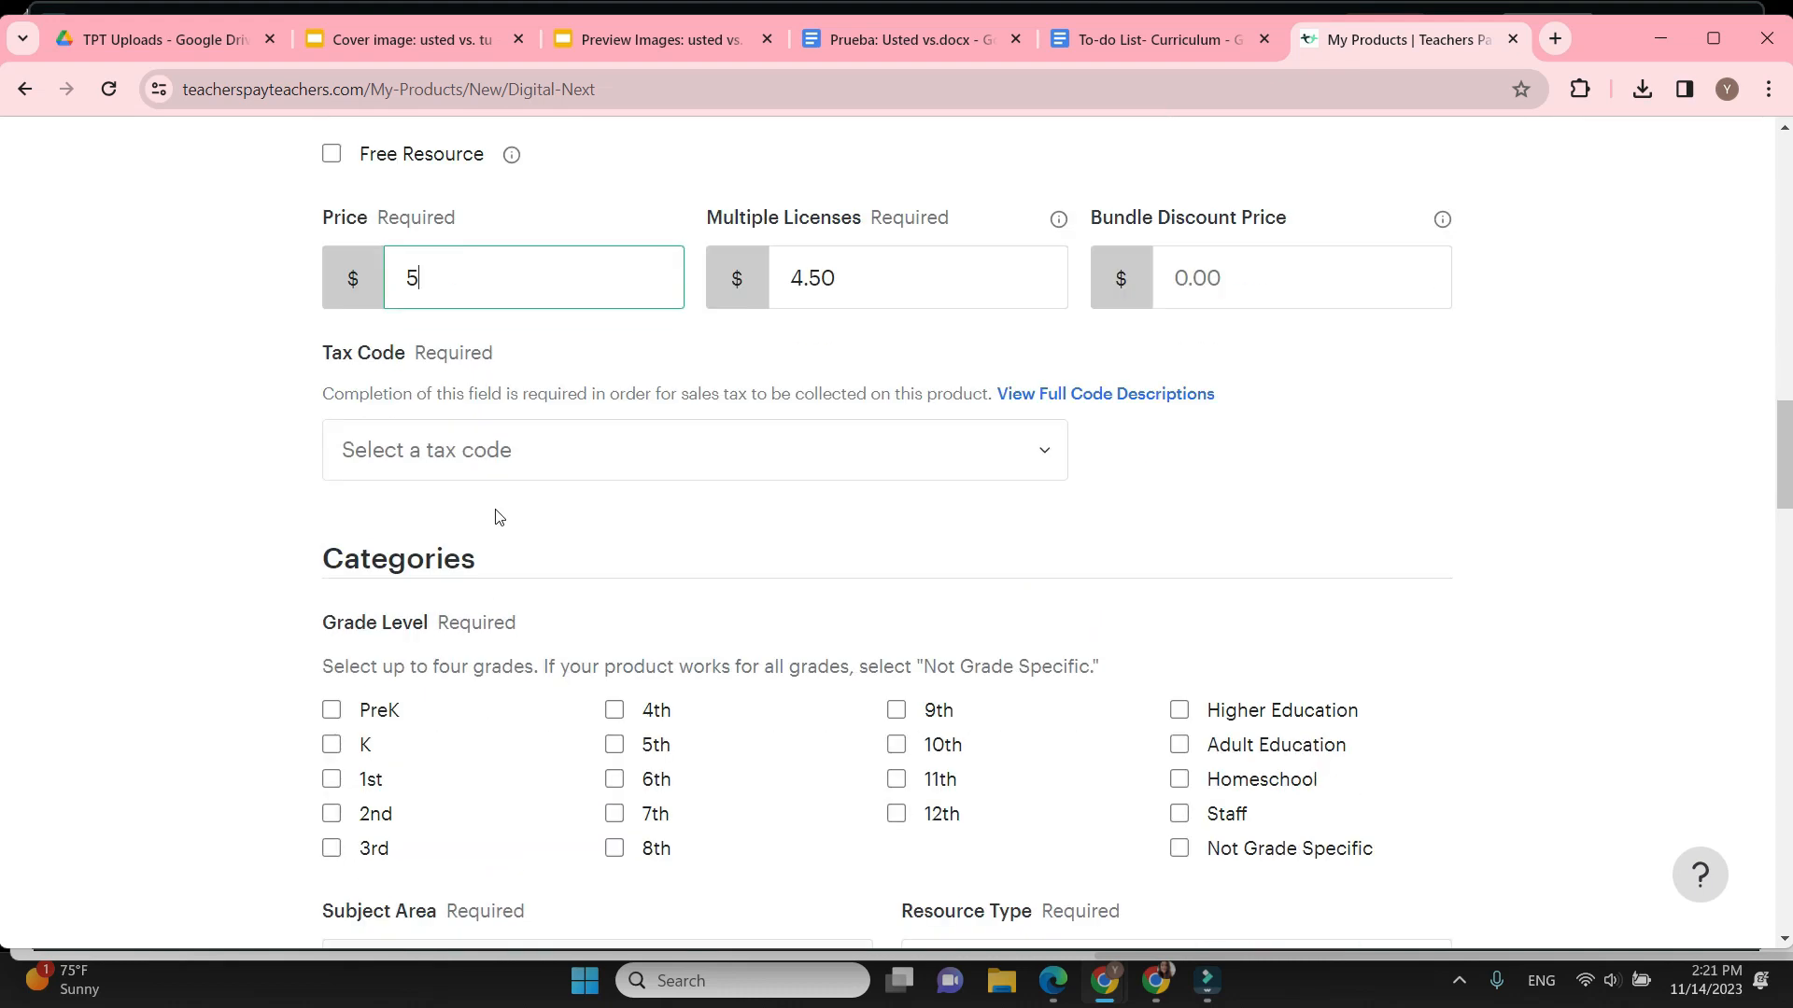
left_click(796, 445)
left_click(715, 691)
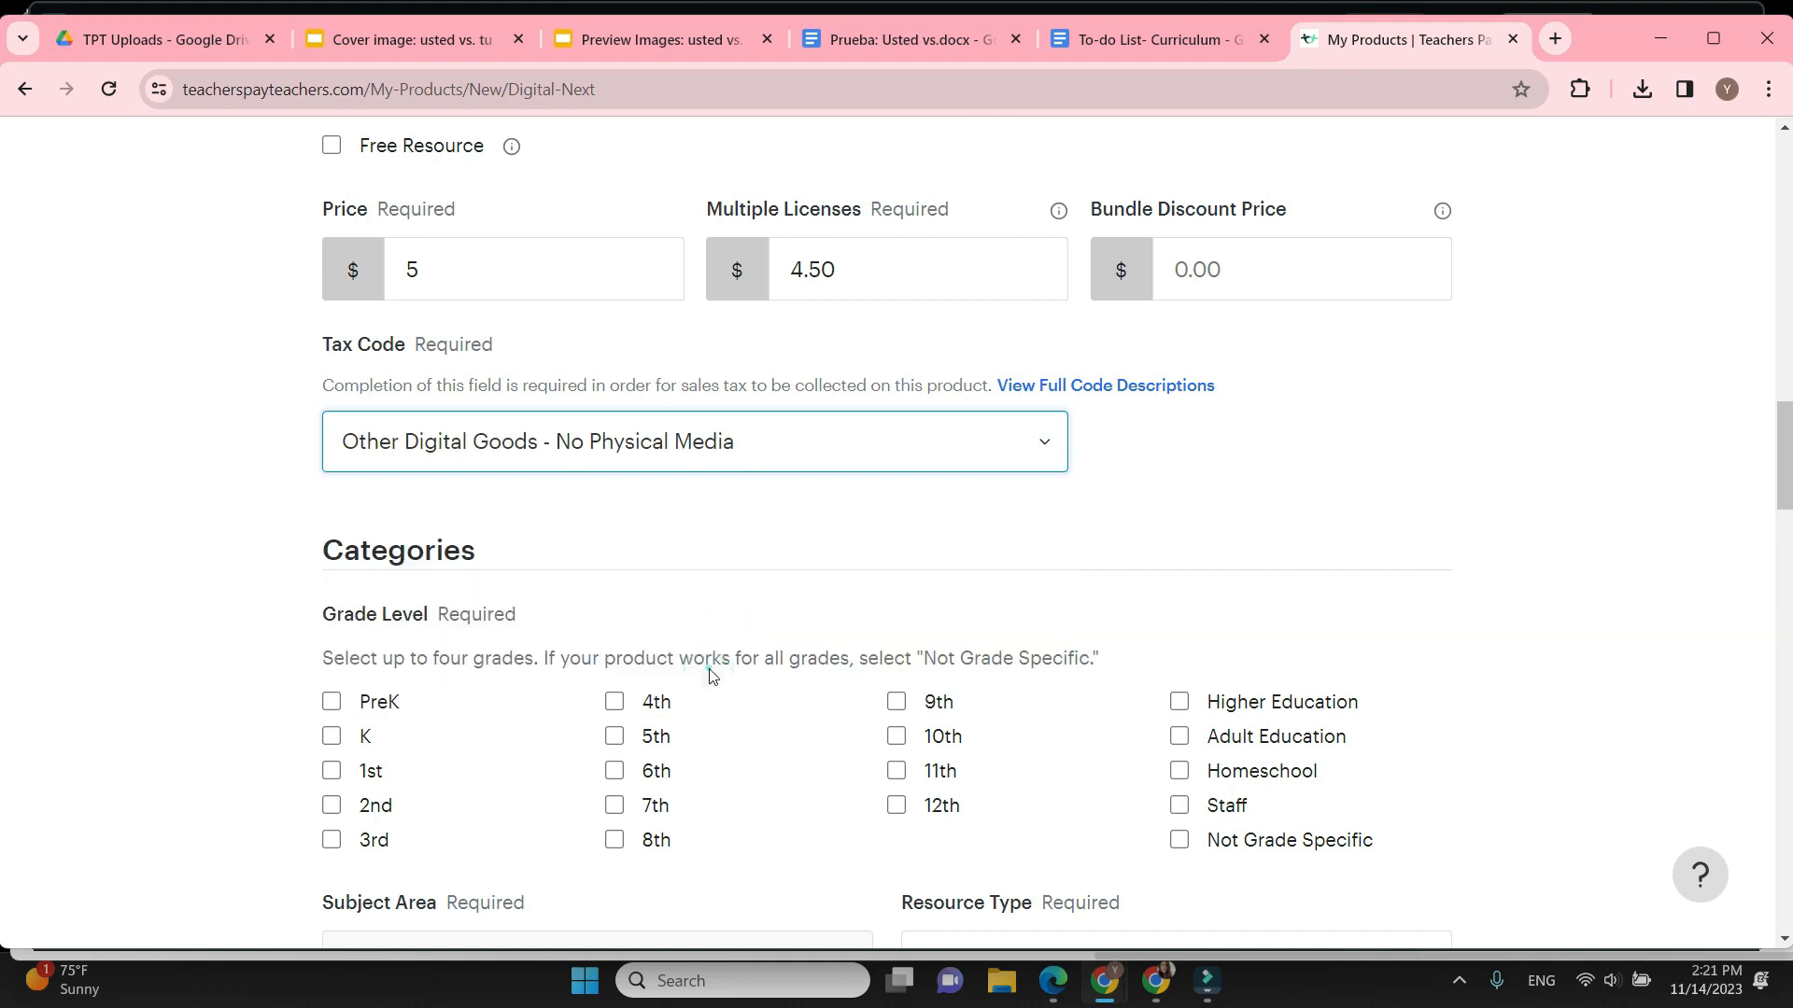
Select the 9th, 10th, 11th and 12th grade levels for the product
scroll(888, 374, "down", 4)
left_click(897, 384)
left_click(897, 350)
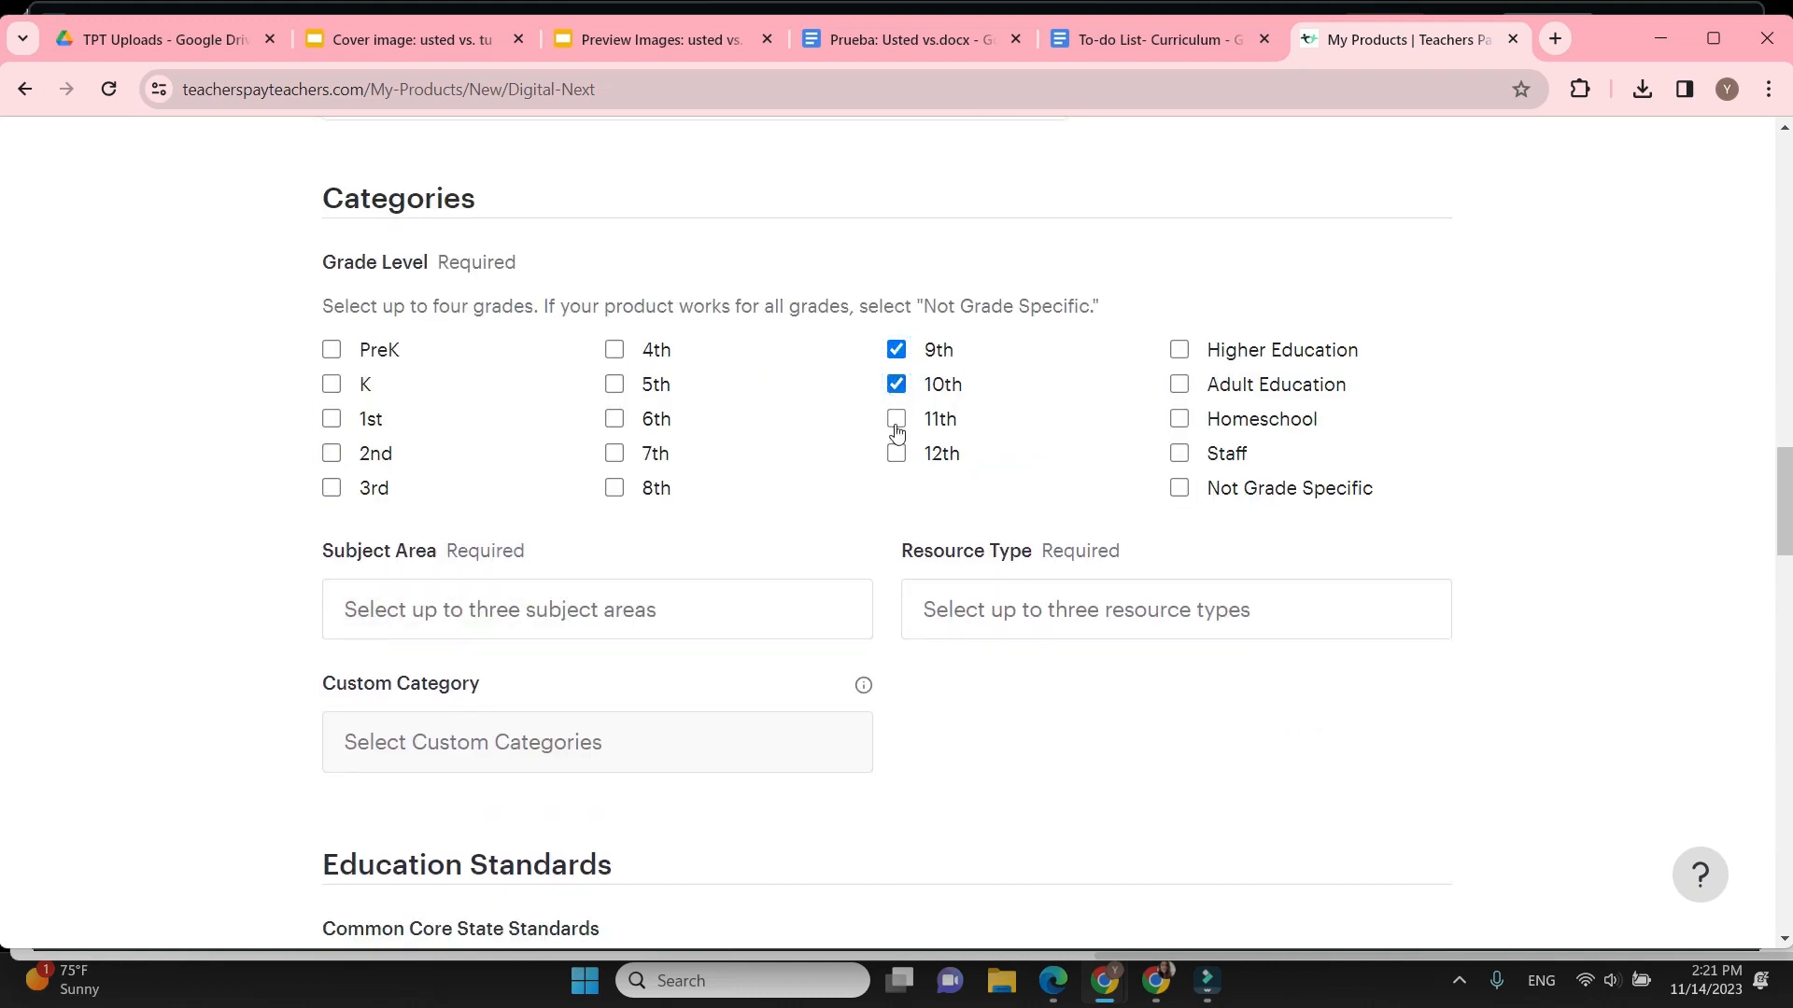
left_click(896, 420)
left_click(897, 454)
Add Spanish, Grammar and World Language as the product's subject areas
scroll(896, 454, "down", 3)
left_click(732, 387)
type("spanish")
left_click(662, 448)
type("gram")
left_click(597, 519)
type("lang")
left_click(633, 607)
Add Assessment as the resource type and look through the remaining types for another fitting one
left_click(1083, 392)
left_click(1214, 545)
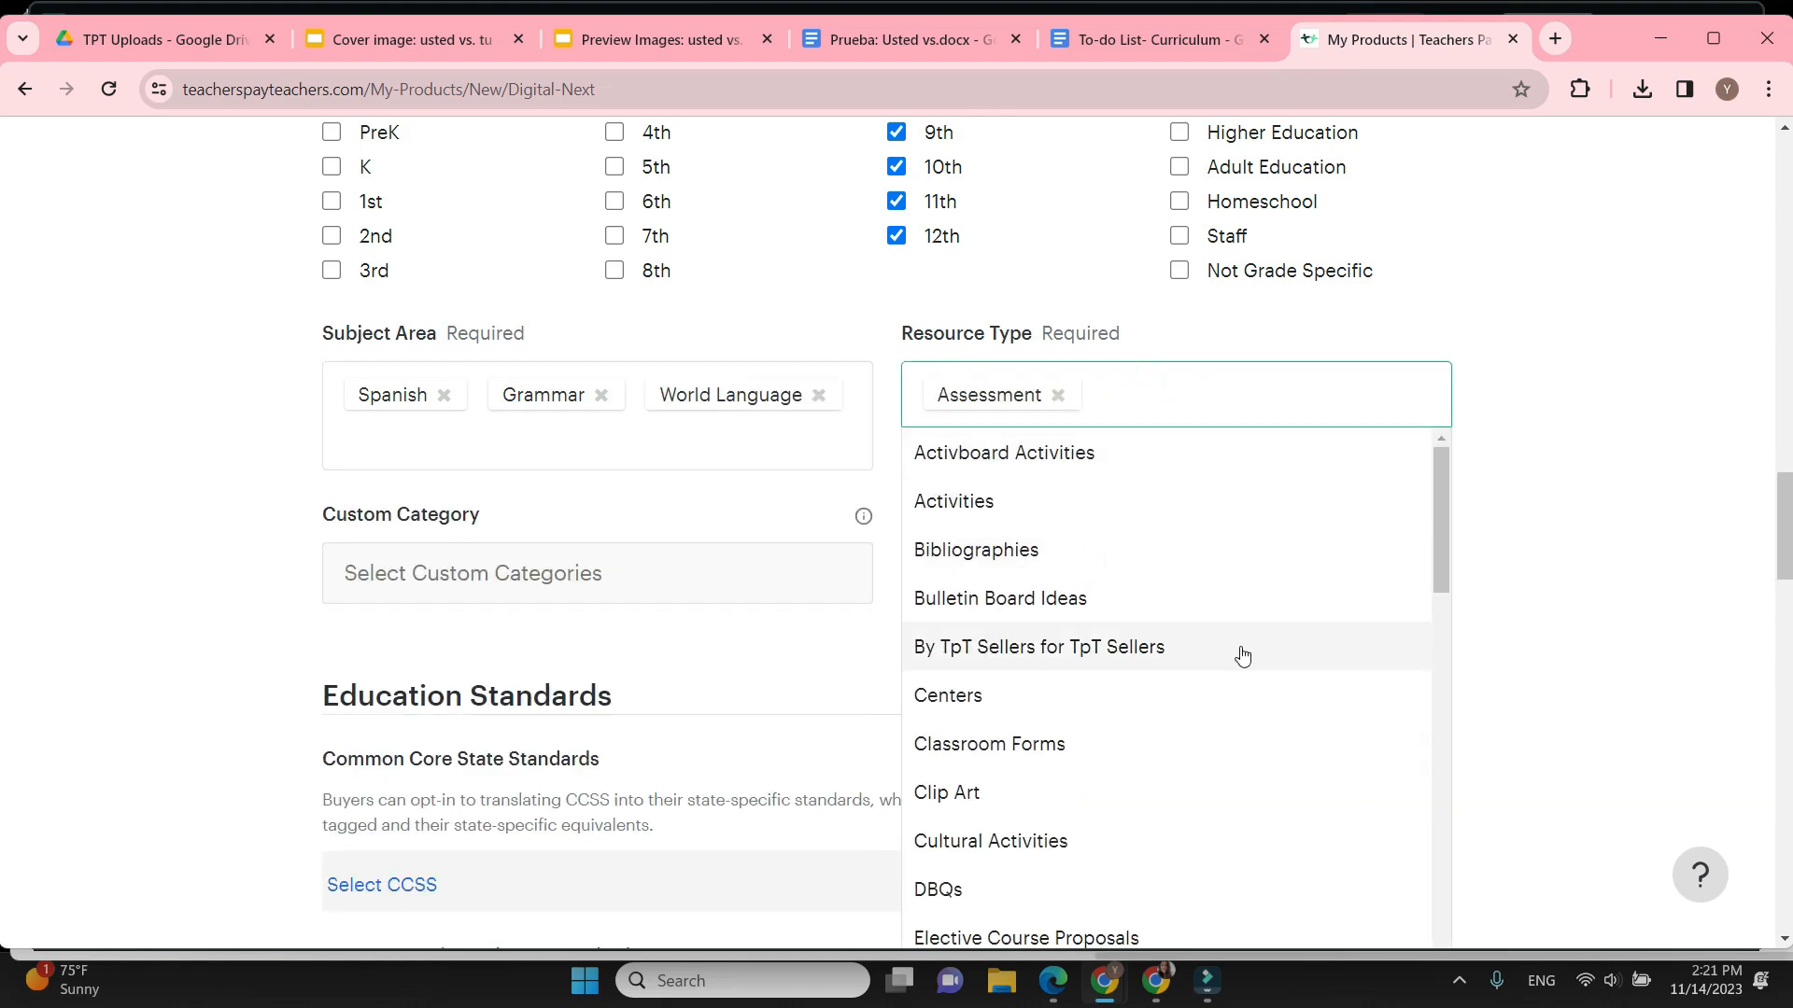
scroll(1233, 635, "down", 5)
scroll(1208, 656, "down", 12)
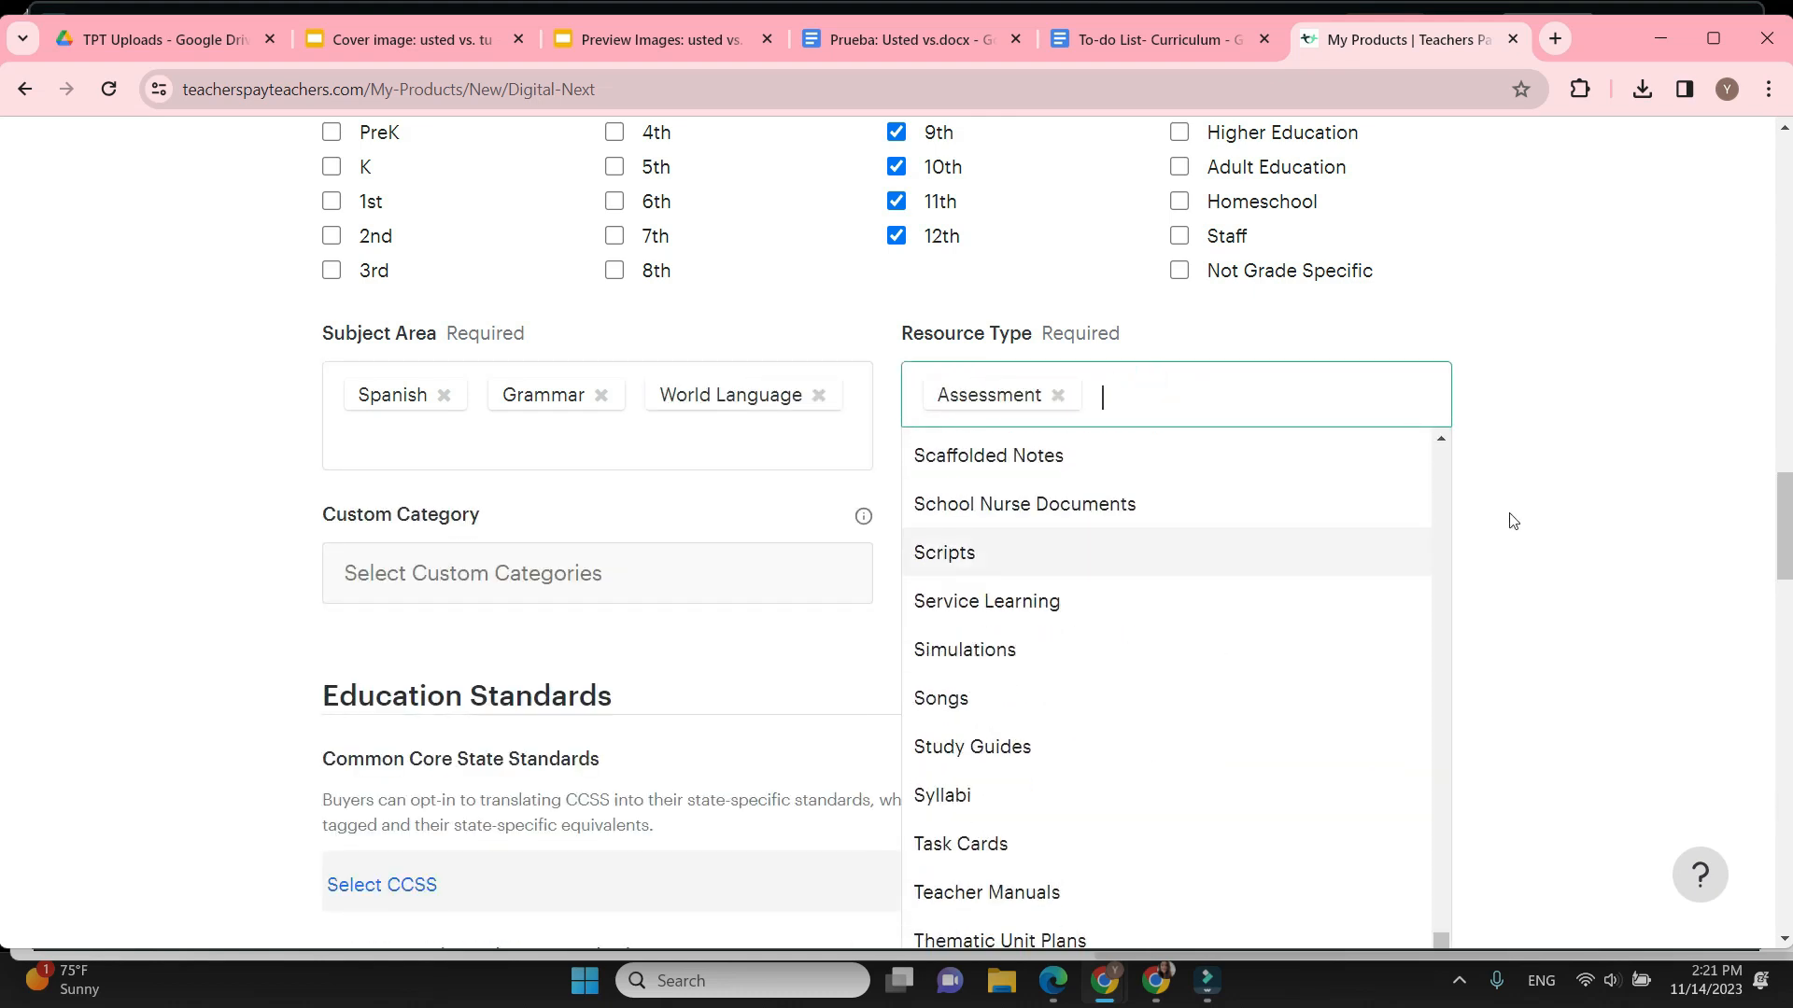
Set the answer key to Included and the number of pages to 2, consulting the quiz document in Google Docs for its length
scroll(1509, 517, "down", 10)
left_click(892, 342)
left_click(1270, 338)
left_click(1172, 403)
left_click(910, 40)
scroll(801, 554, "down", 20)
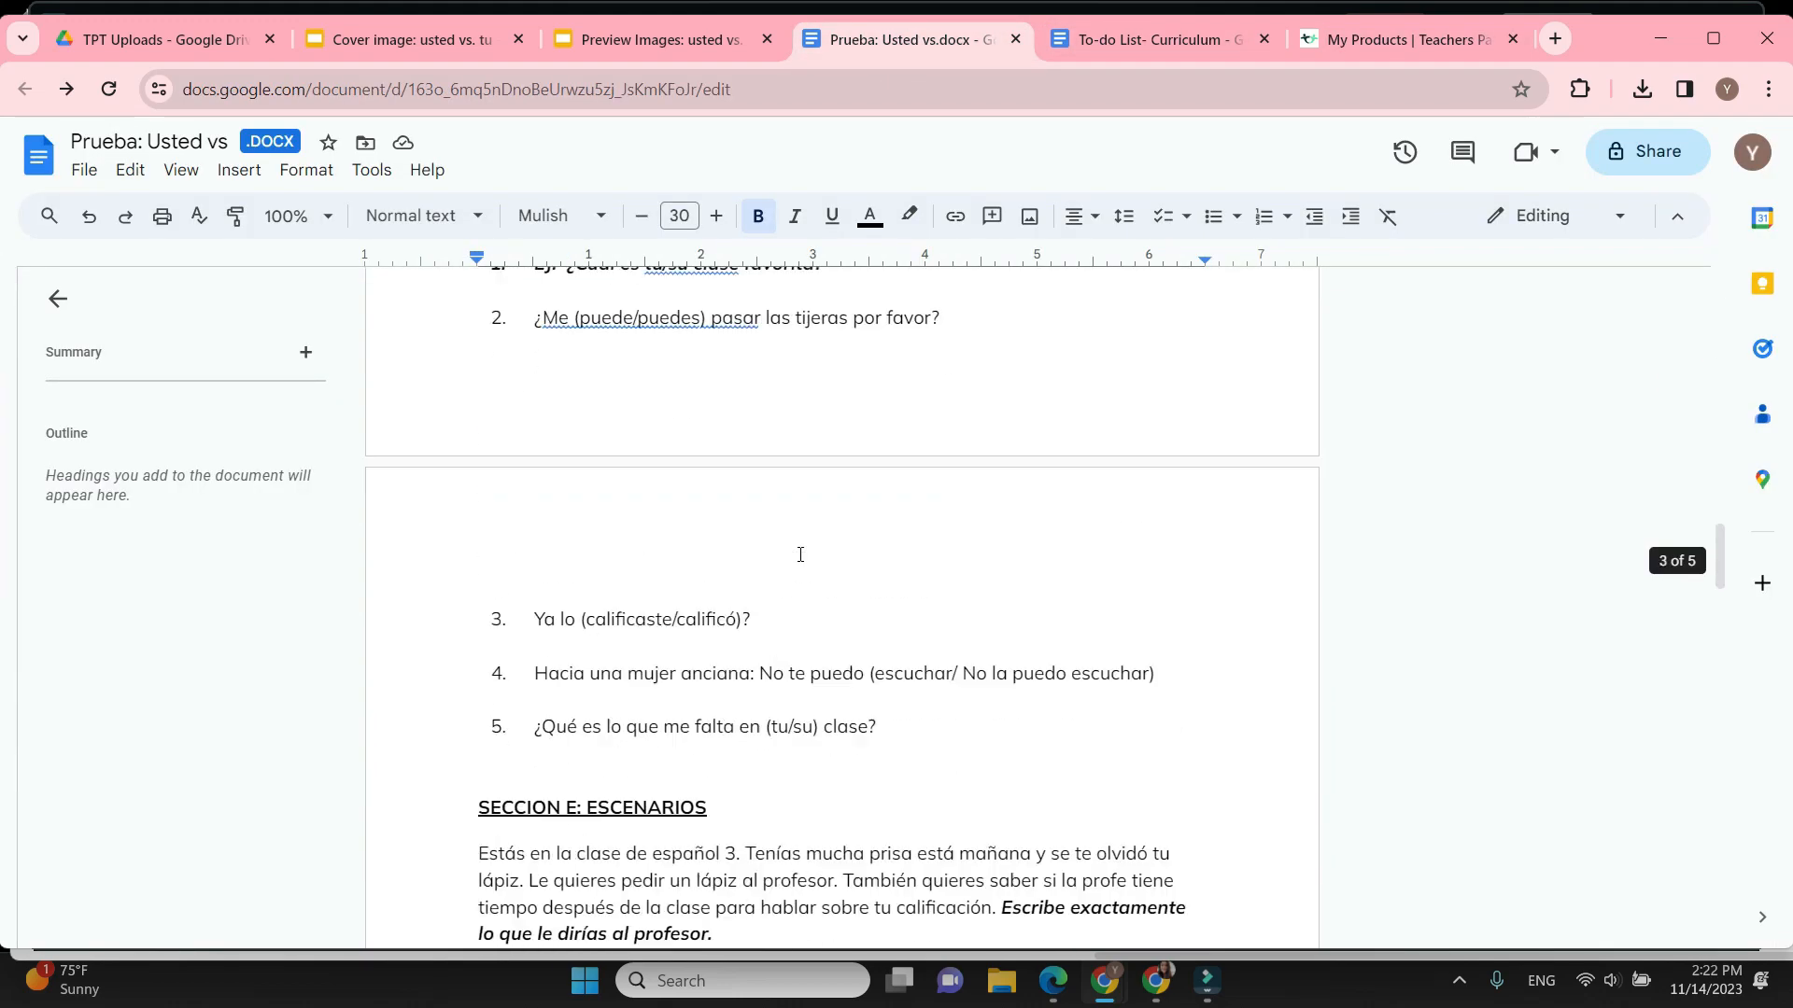
left_click(1197, 670)
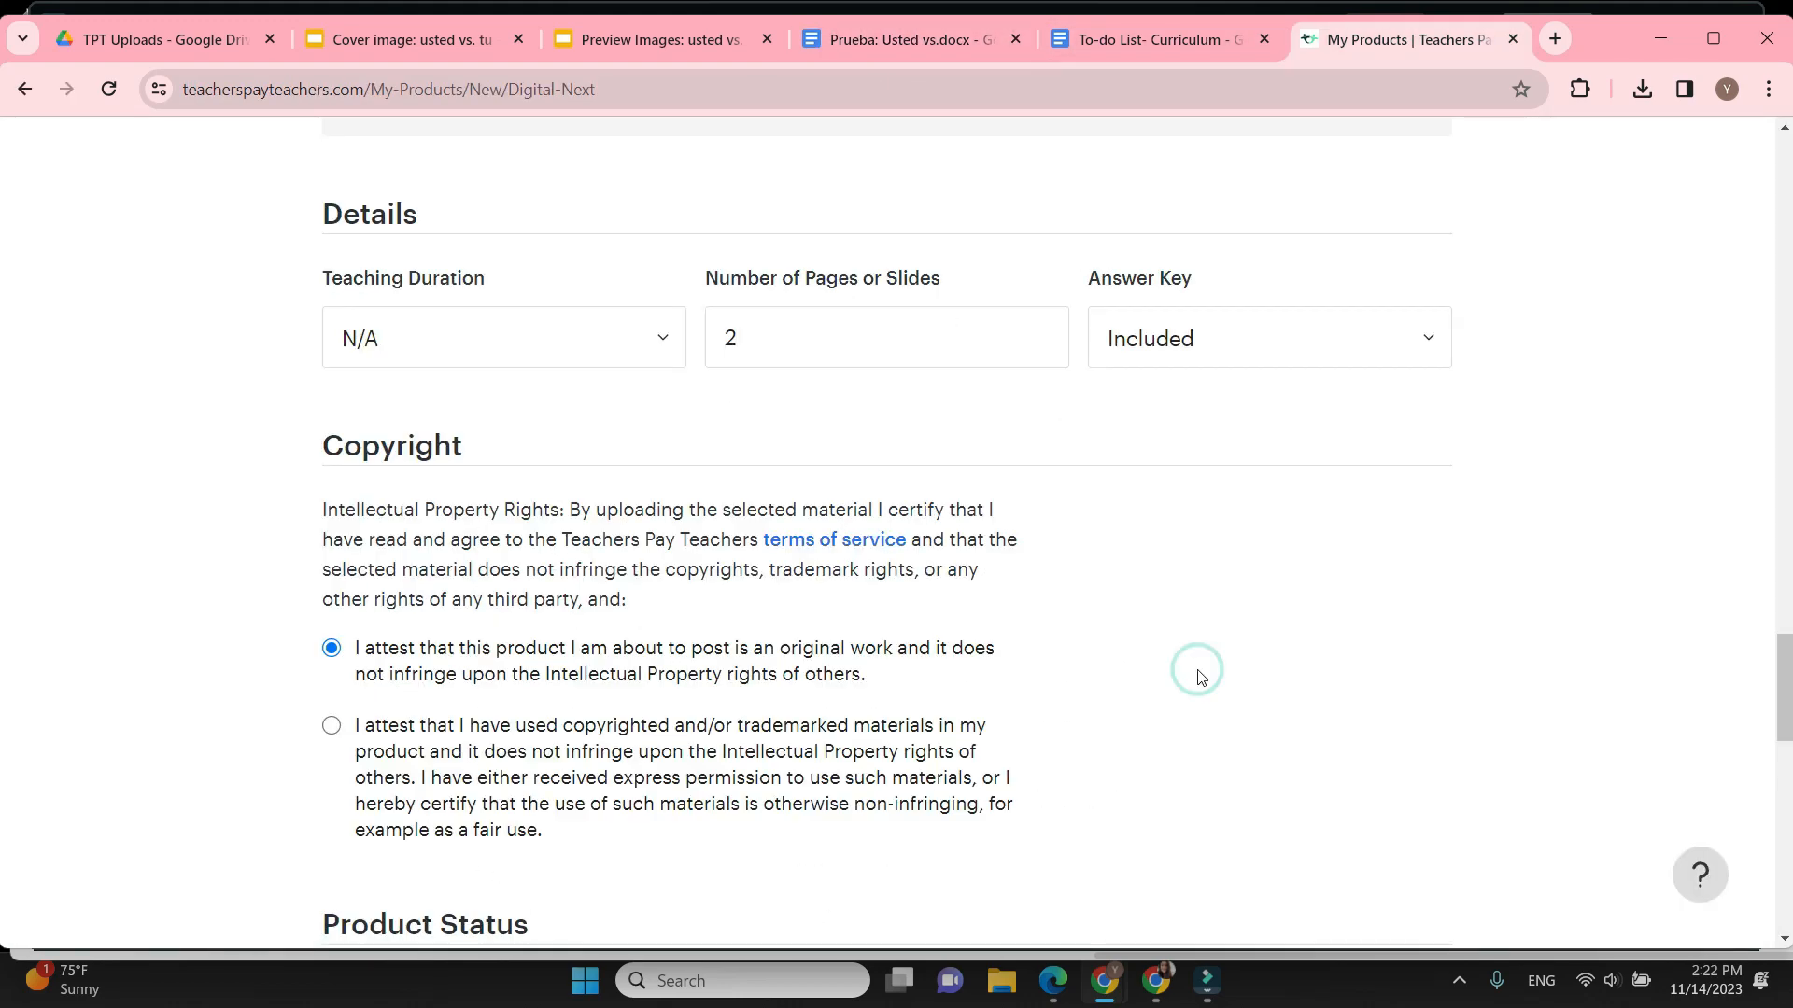
Review the completed form, including the thumbnail uploads, and submit the product listing
scroll(1200, 677, "down", 6)
scroll(1149, 544, "up", 20)
scroll(1149, 545, "down", 20)
scroll(385, 796, "down", 1)
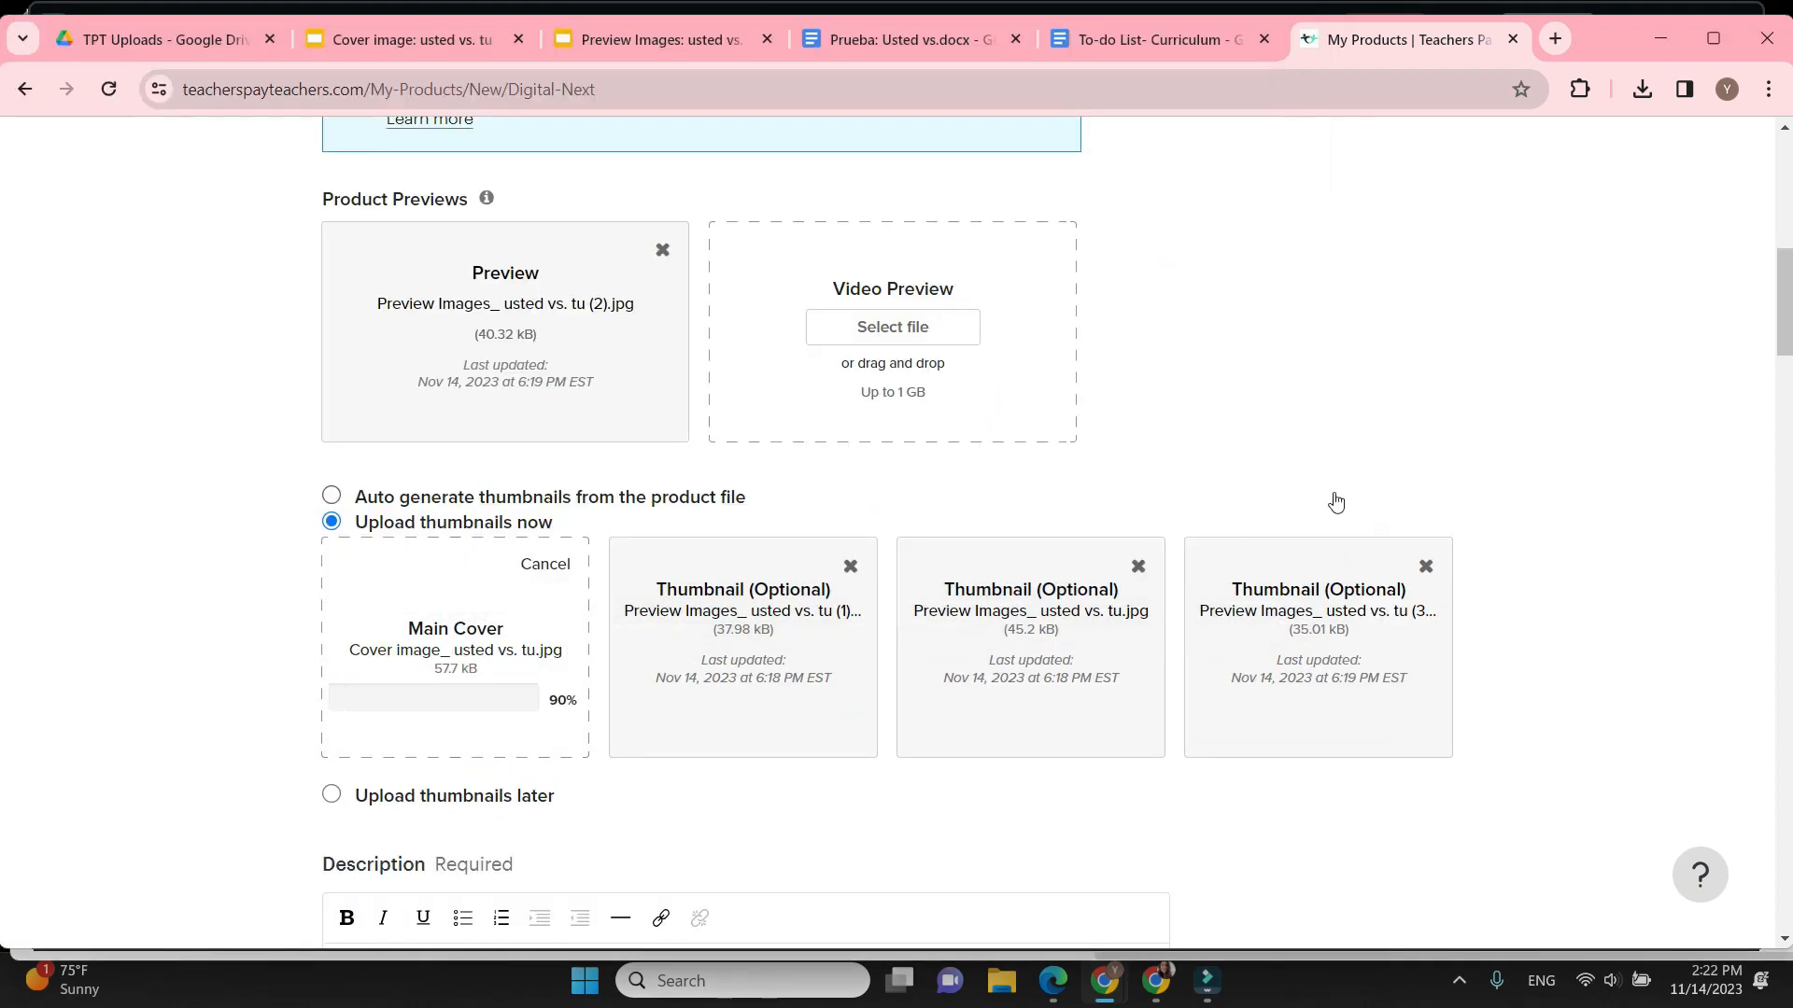
scroll(1333, 501, "down", 8)
scroll(1418, 446, "down", 15)
left_click(377, 873)
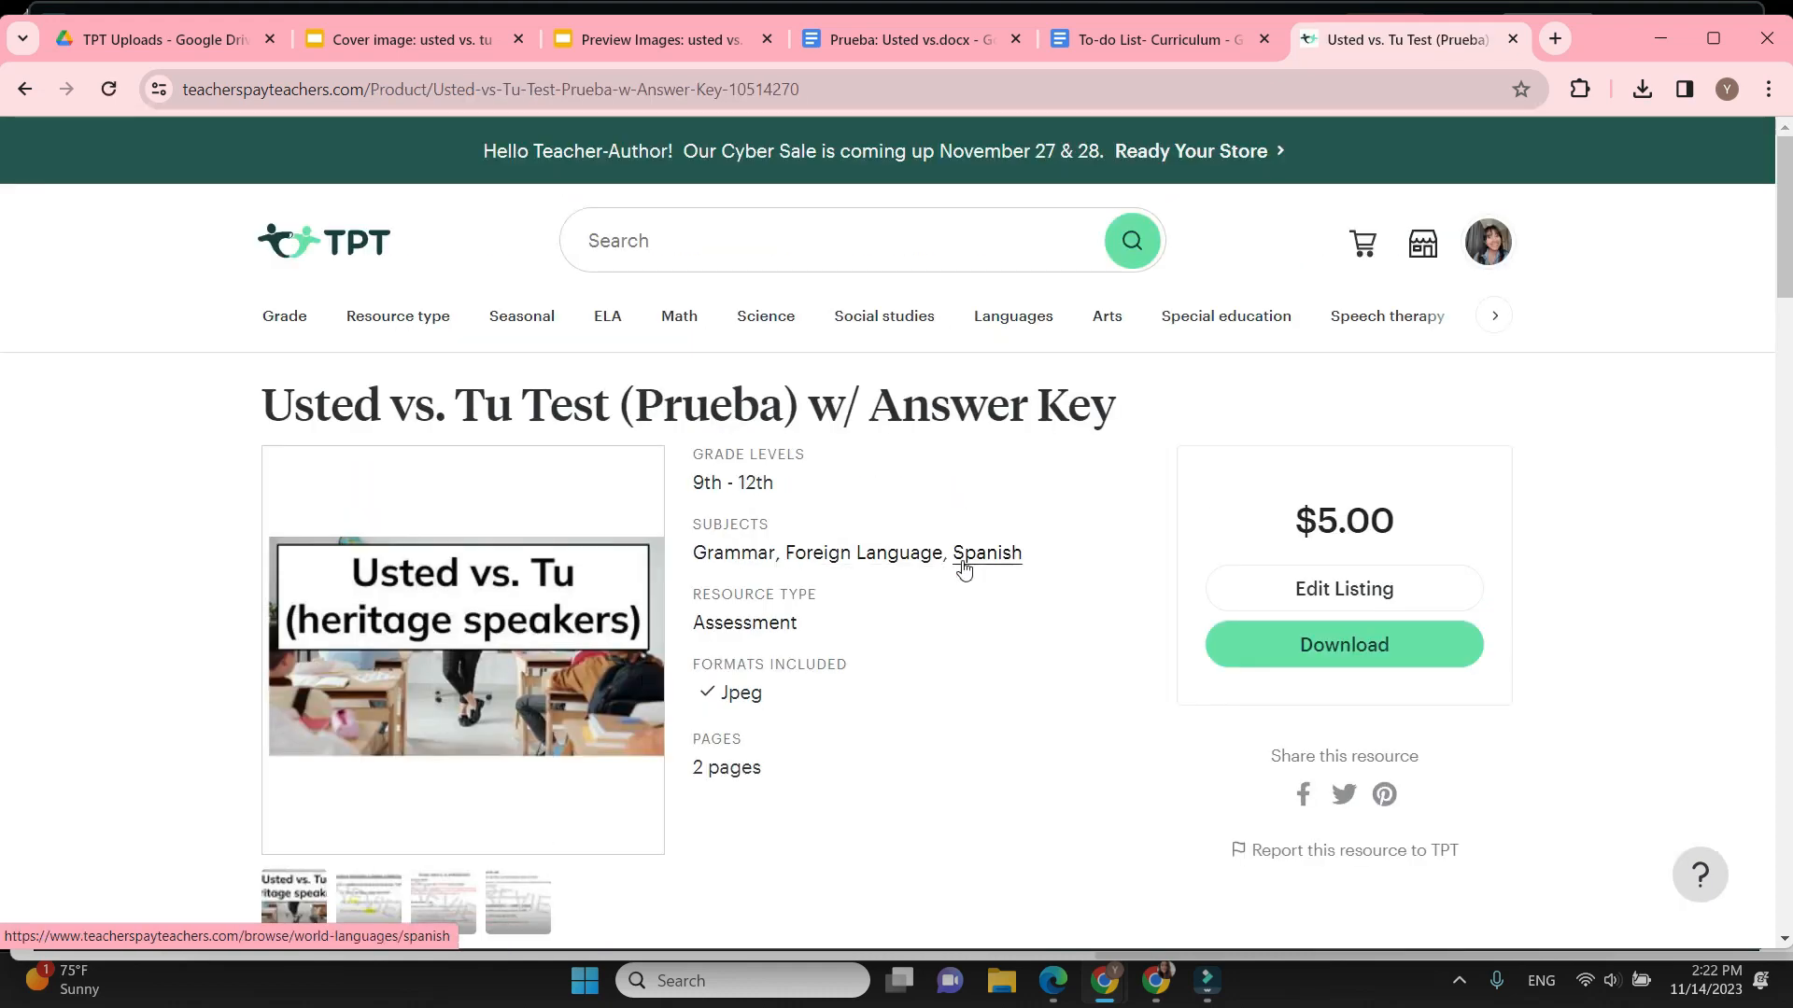
Look through the preview thumbnails on the new product page, including the answer key pages
scroll(962, 560, "down", 1)
scroll(962, 700, "down", 2)
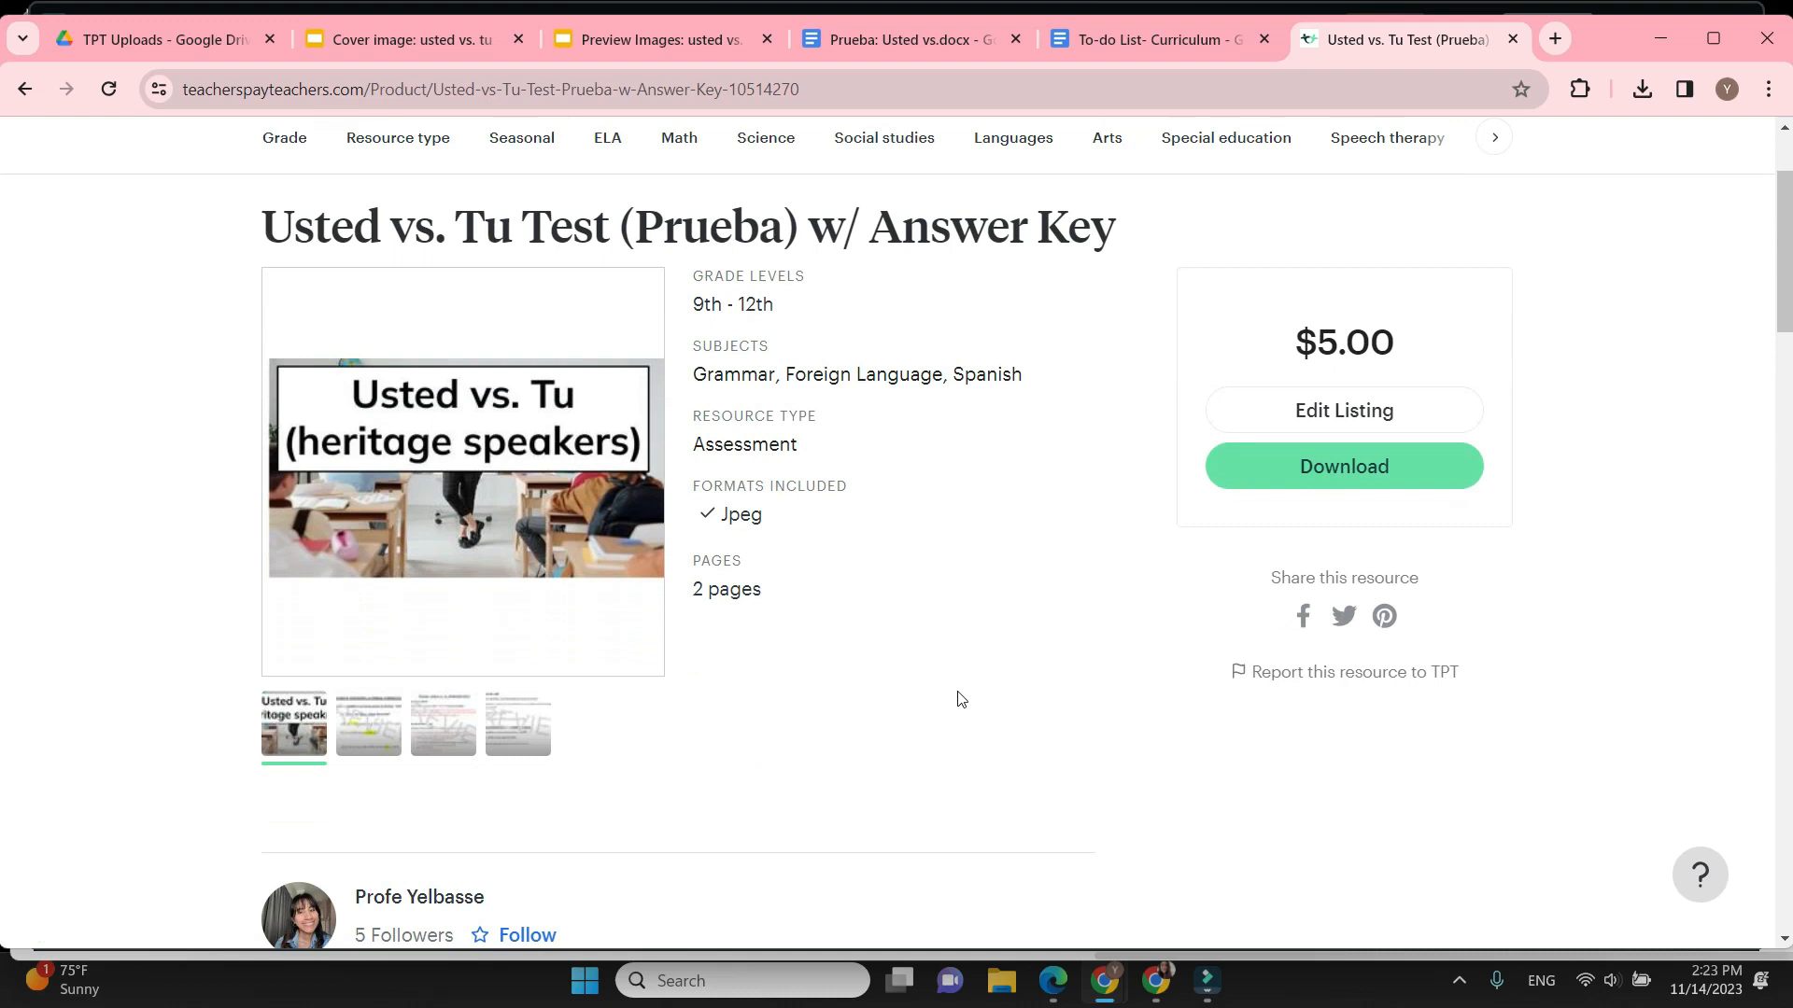
left_click(372, 609)
scroll(374, 613, "up", 1)
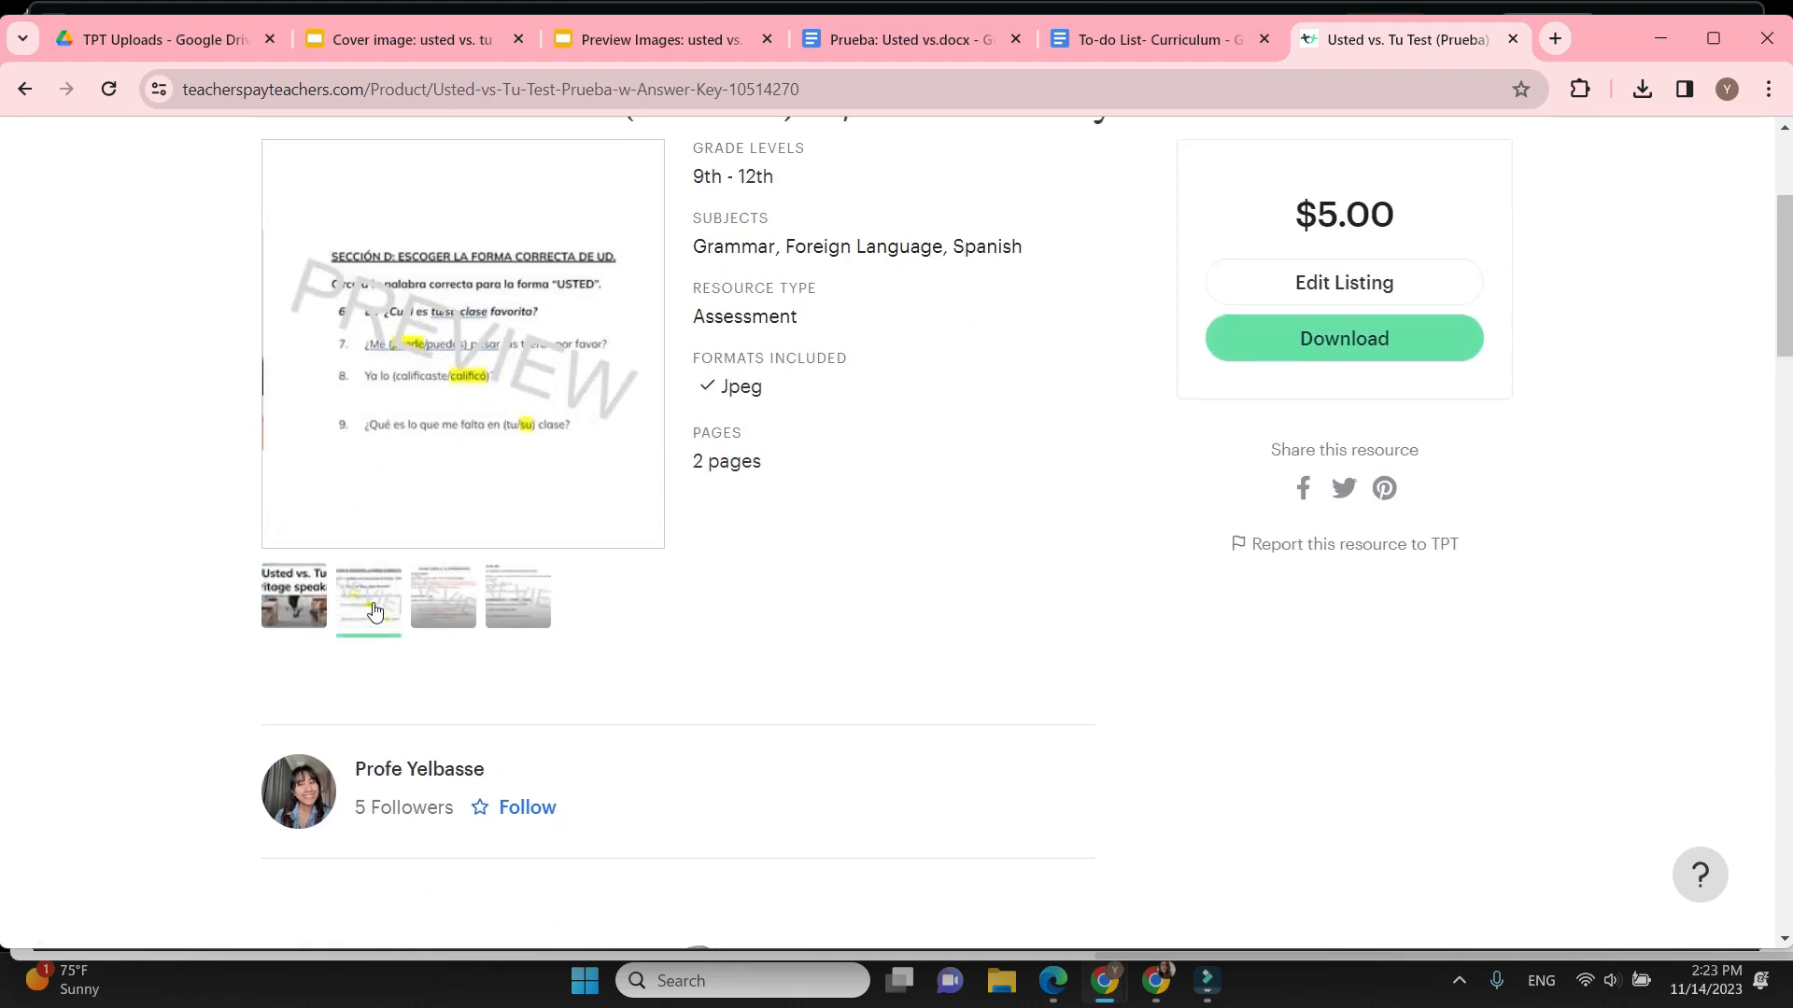
left_click(447, 612)
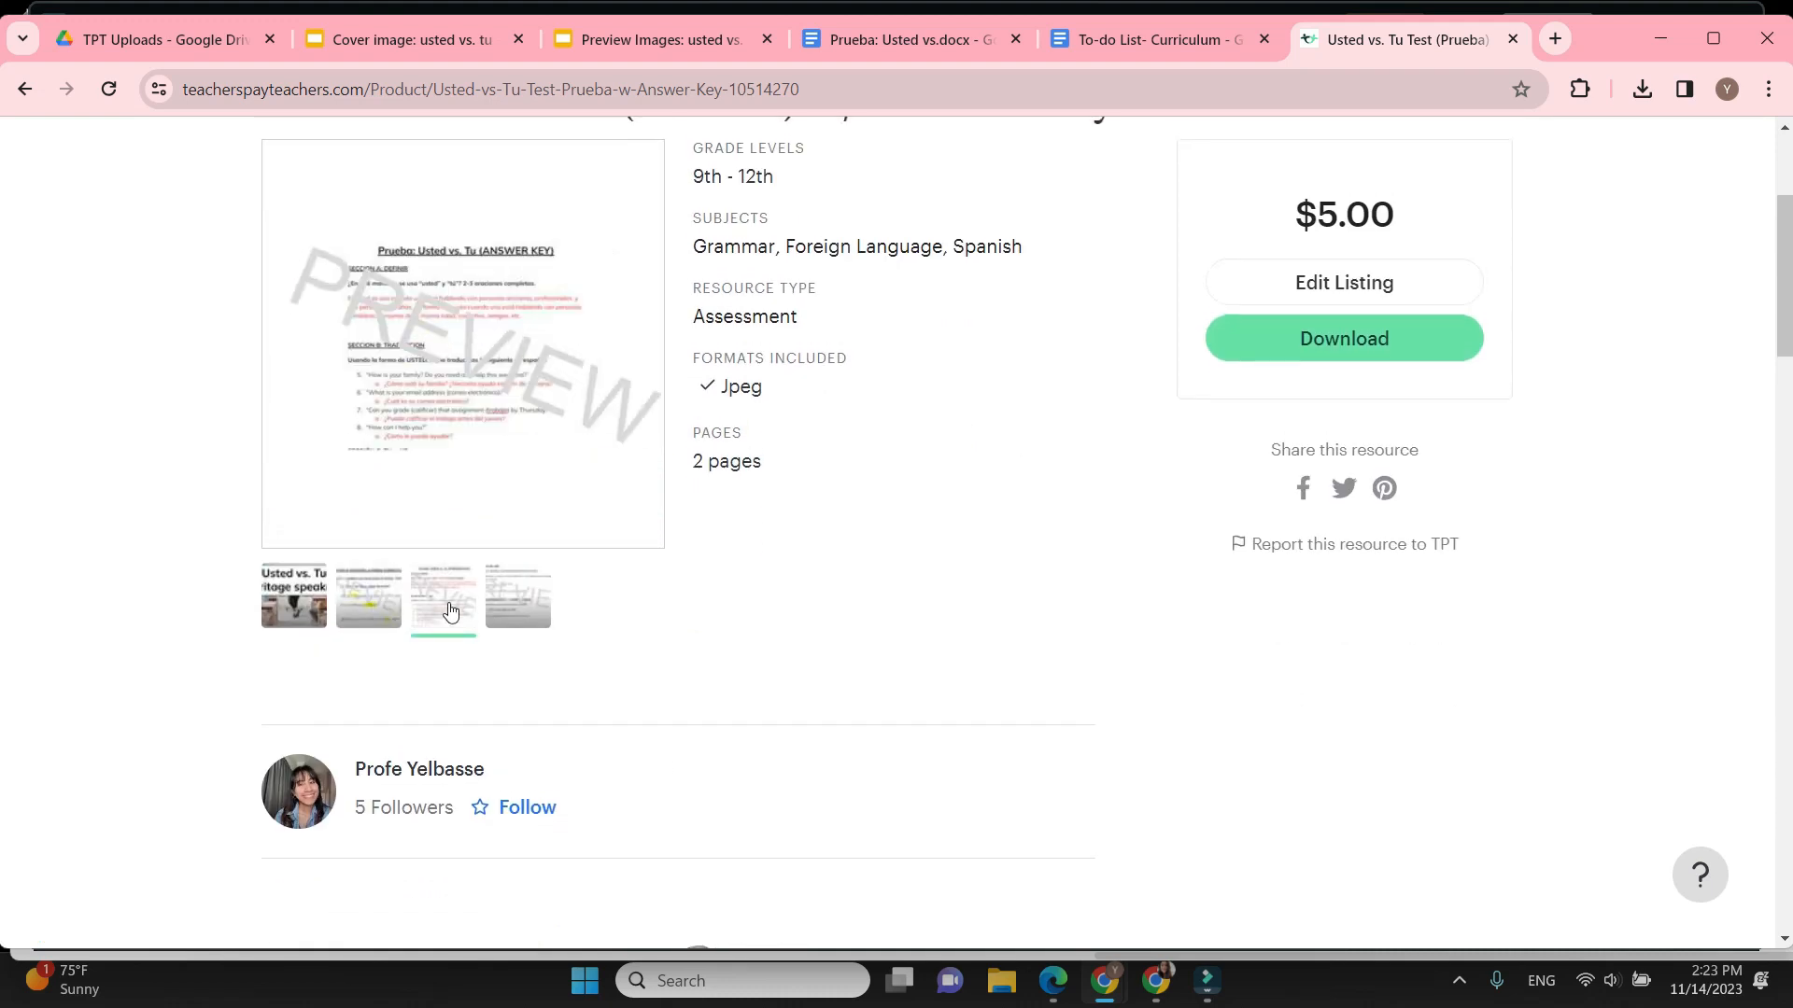
left_click(386, 620)
left_click(446, 612)
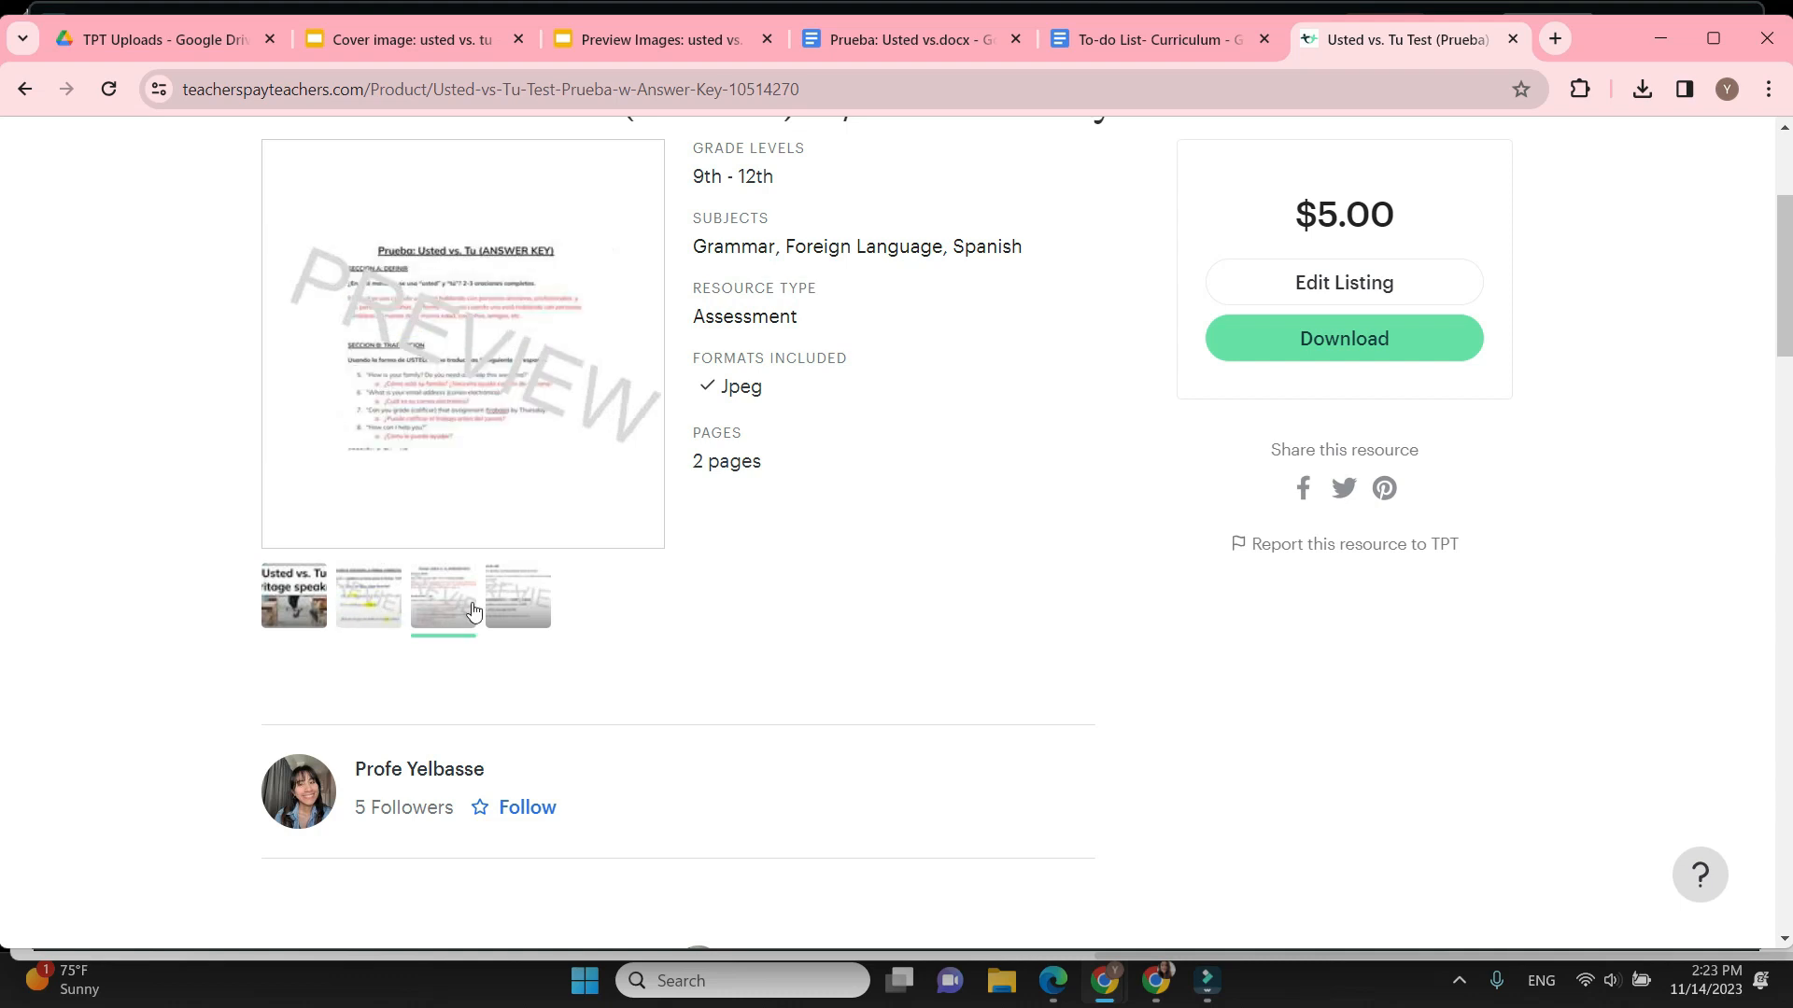
left_click(514, 604)
left_click(513, 604)
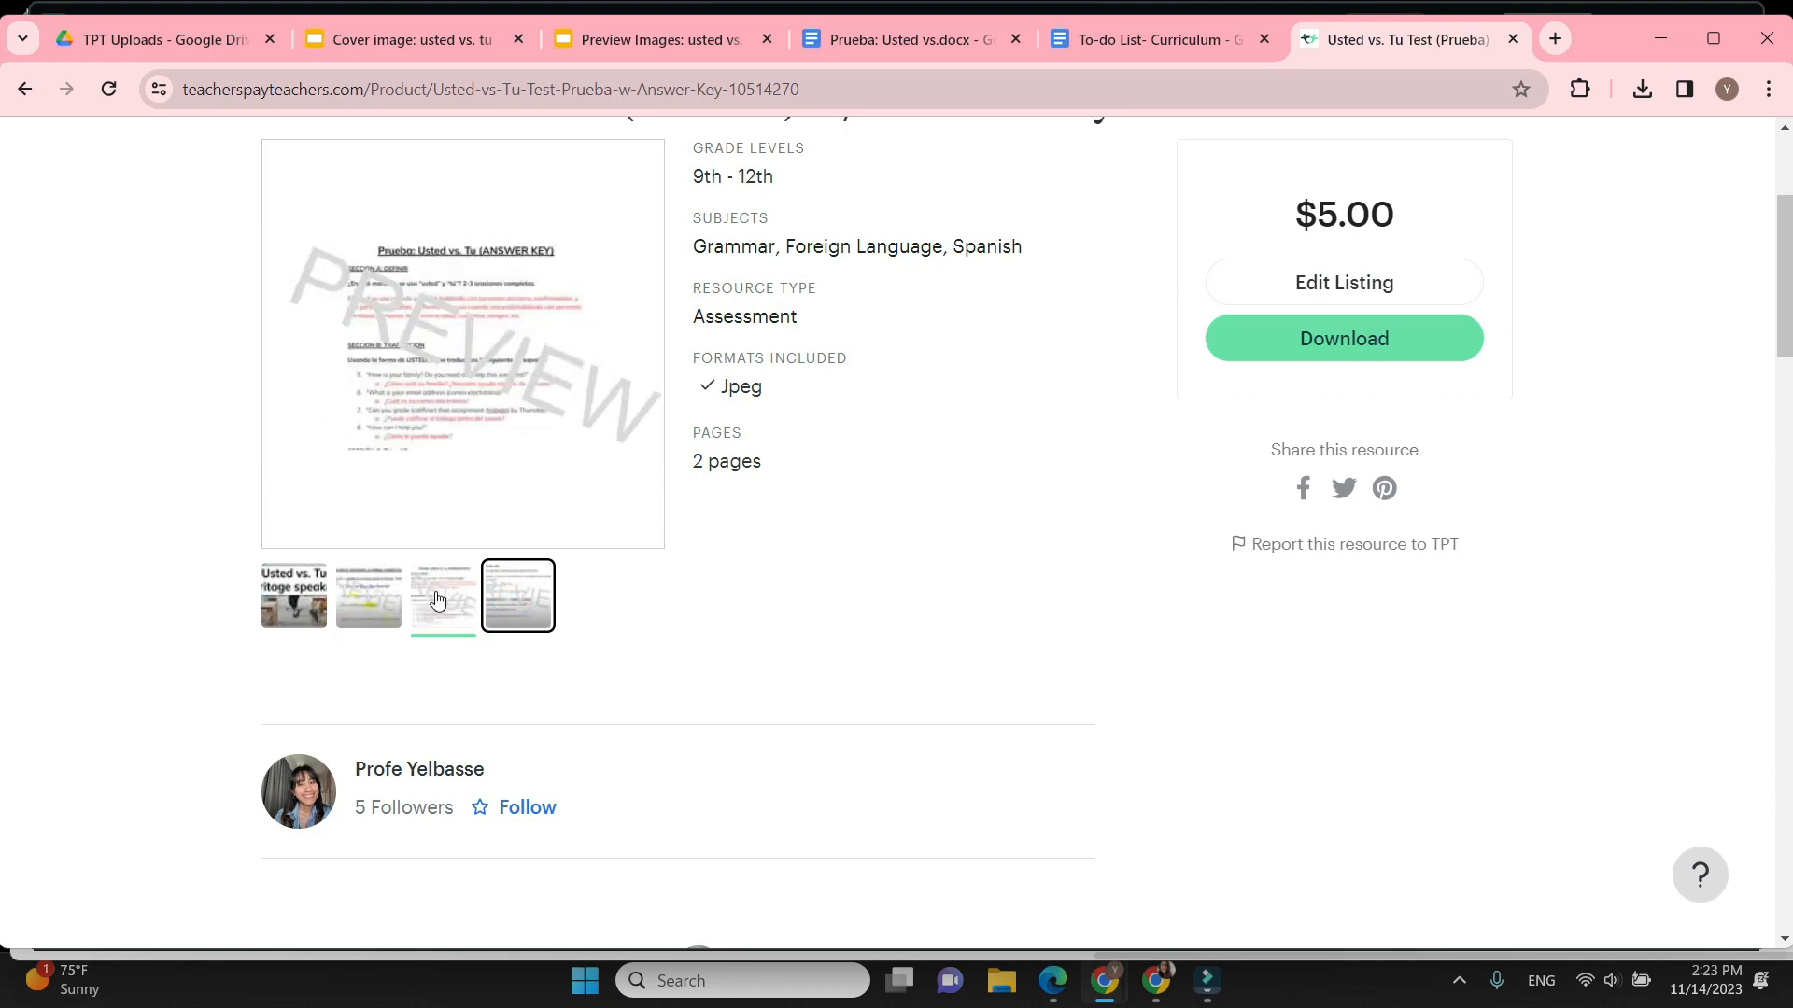
Review the product page's description, details, reviews and questions sections, and return to the listing's title and price
scroll(754, 660, "down", 6)
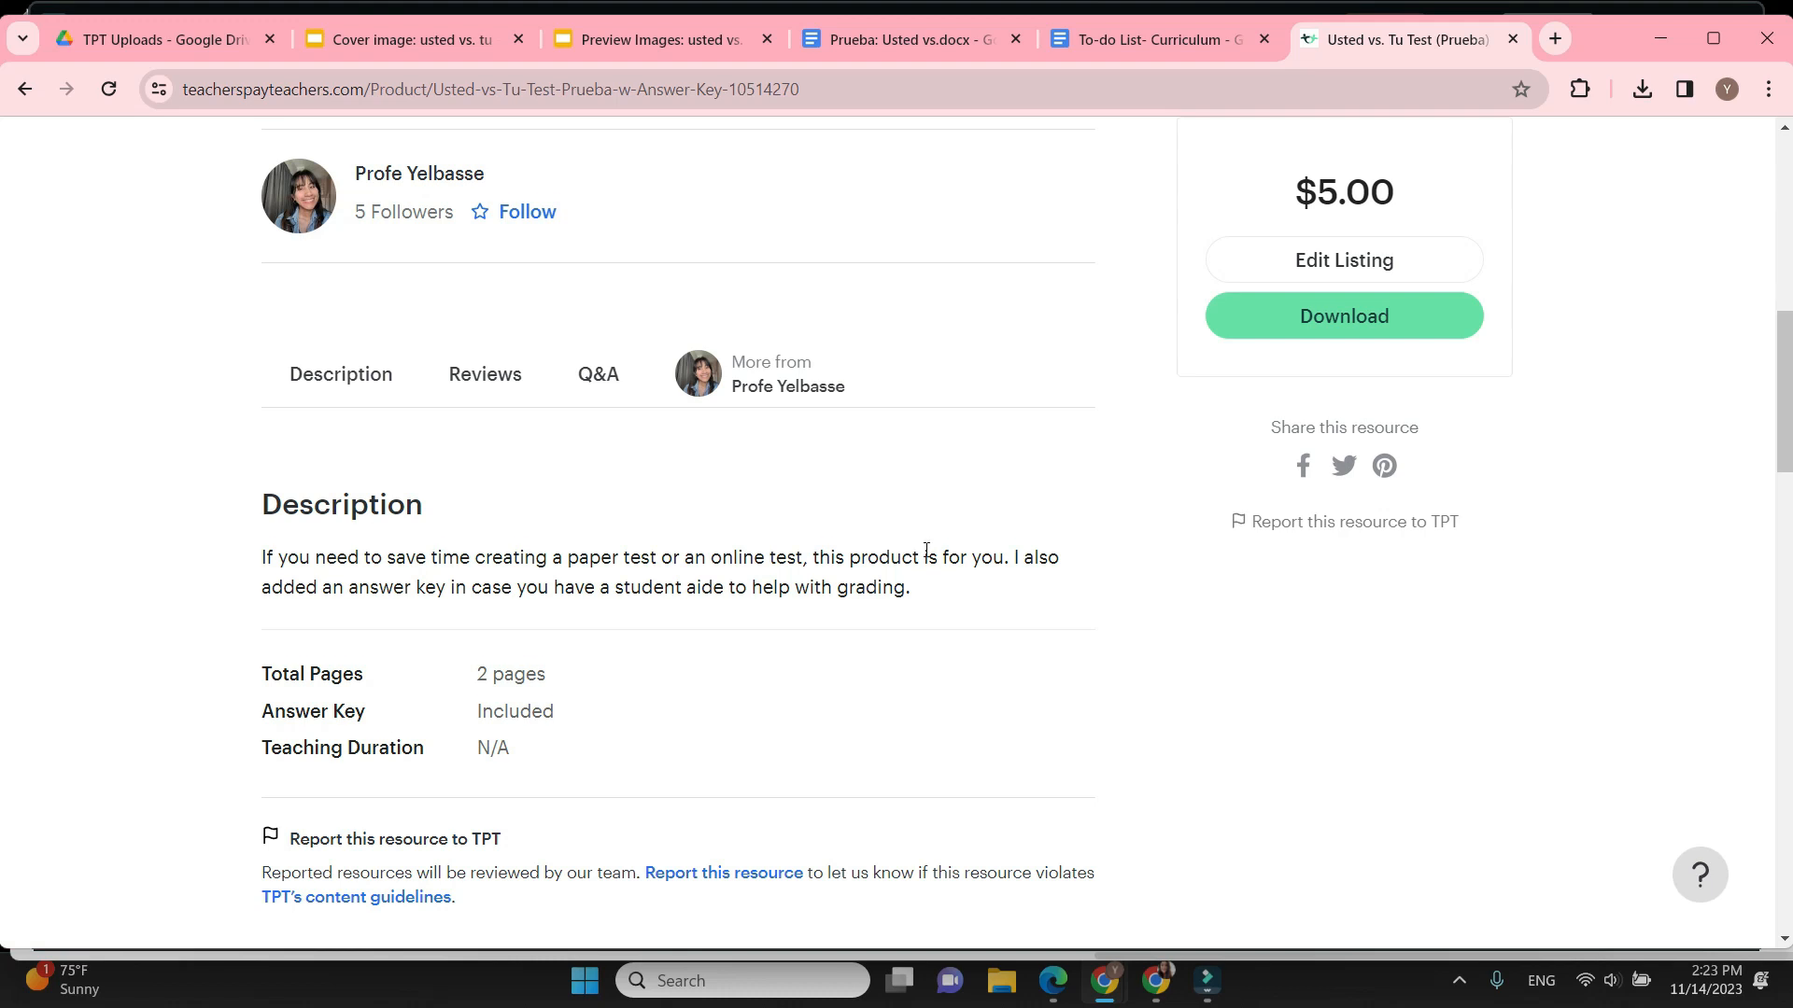
scroll(926, 551, "down", 1)
scroll(927, 557, "down", 2)
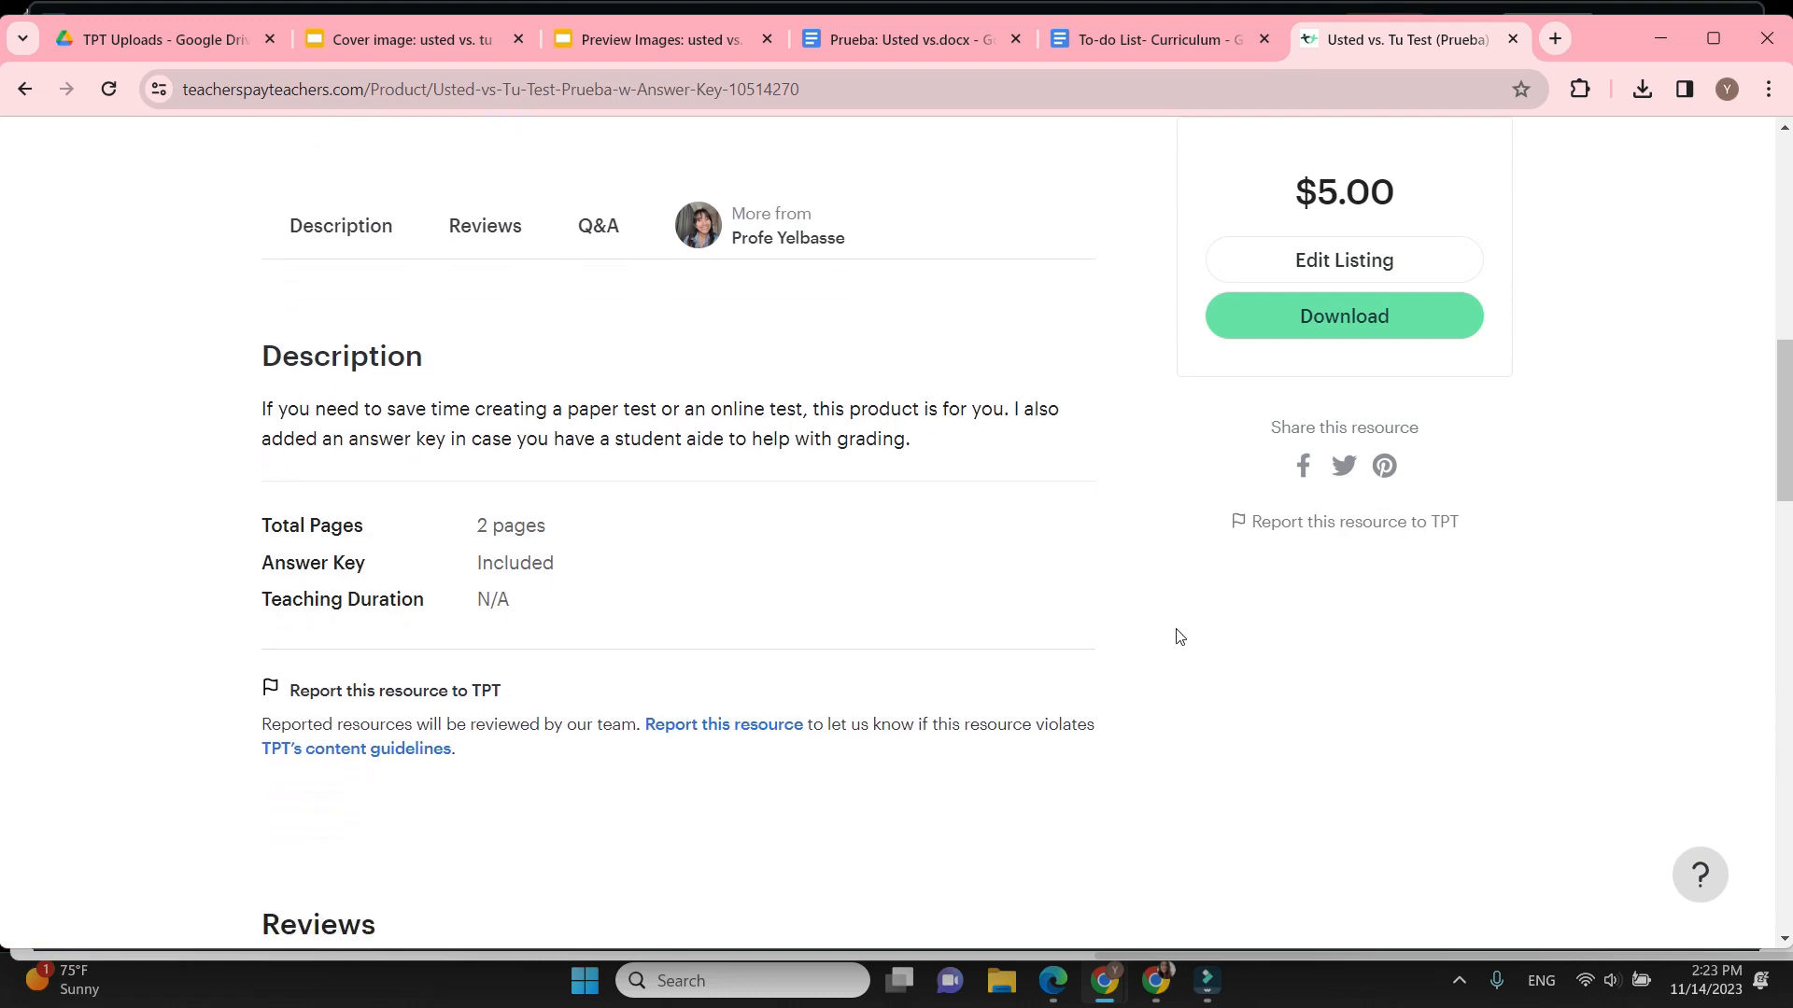
scroll(1179, 635, "down", 10)
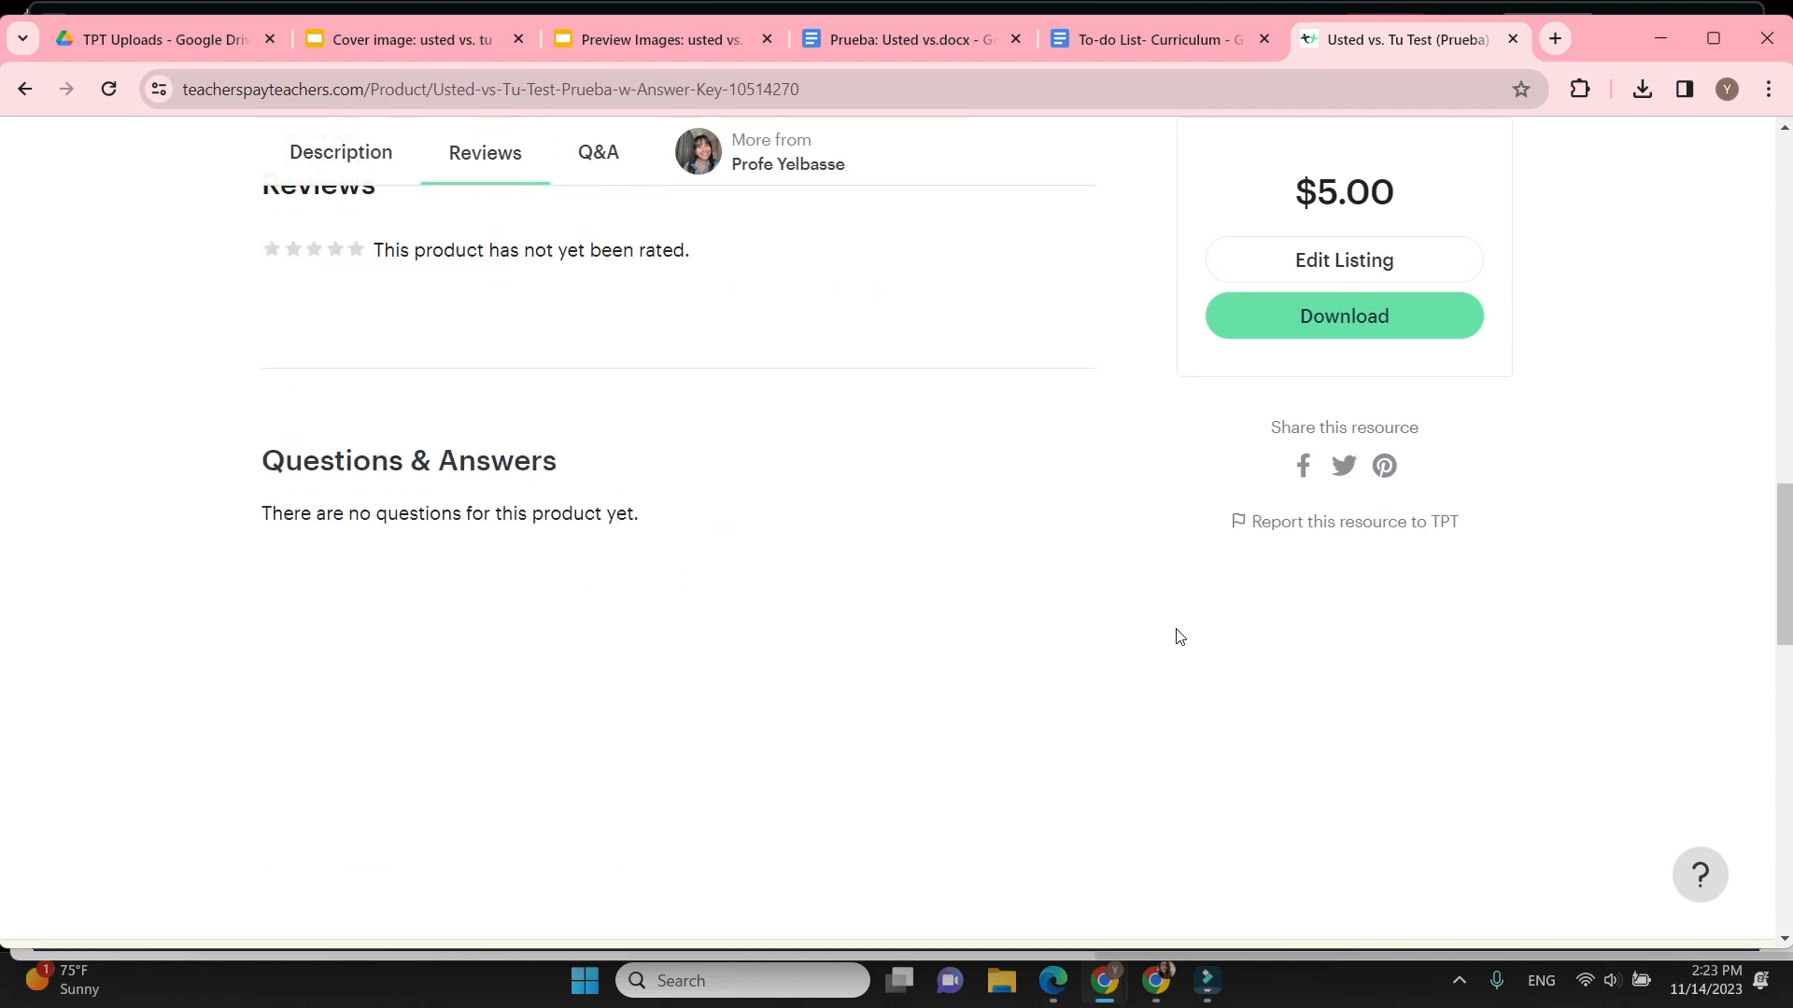
scroll(1179, 636, "up", 10)
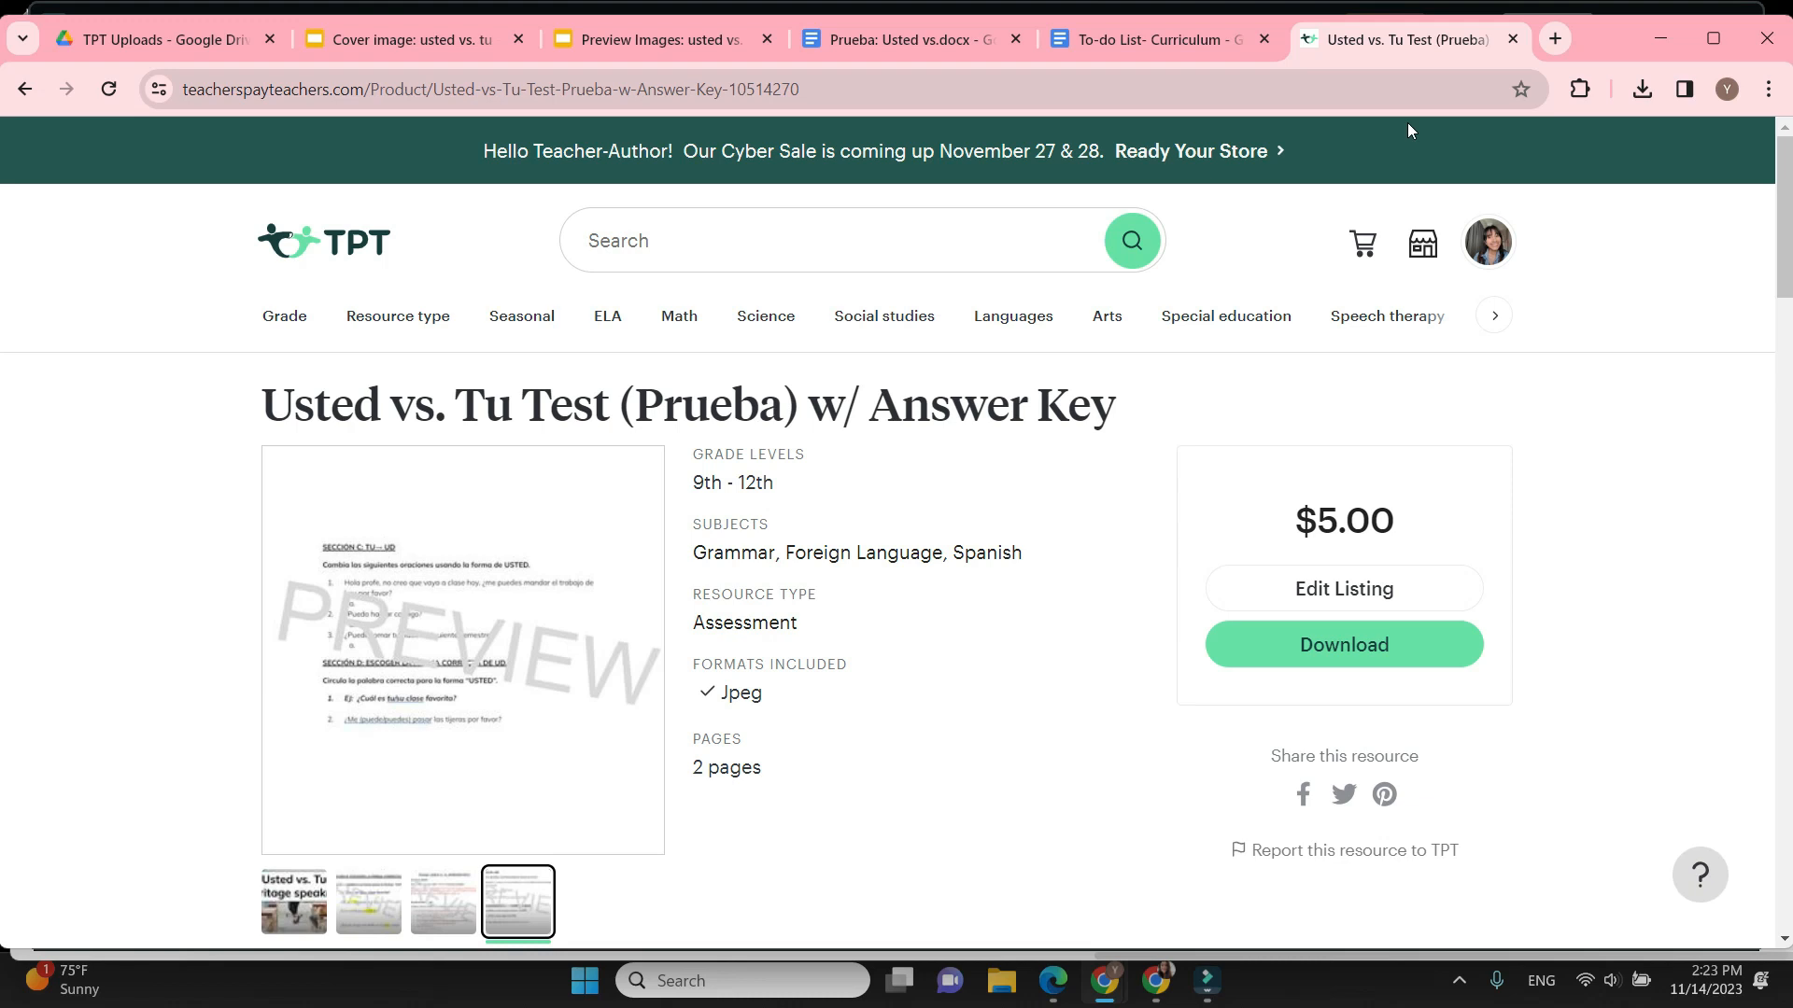
scroll(915, 493, "down", 1)
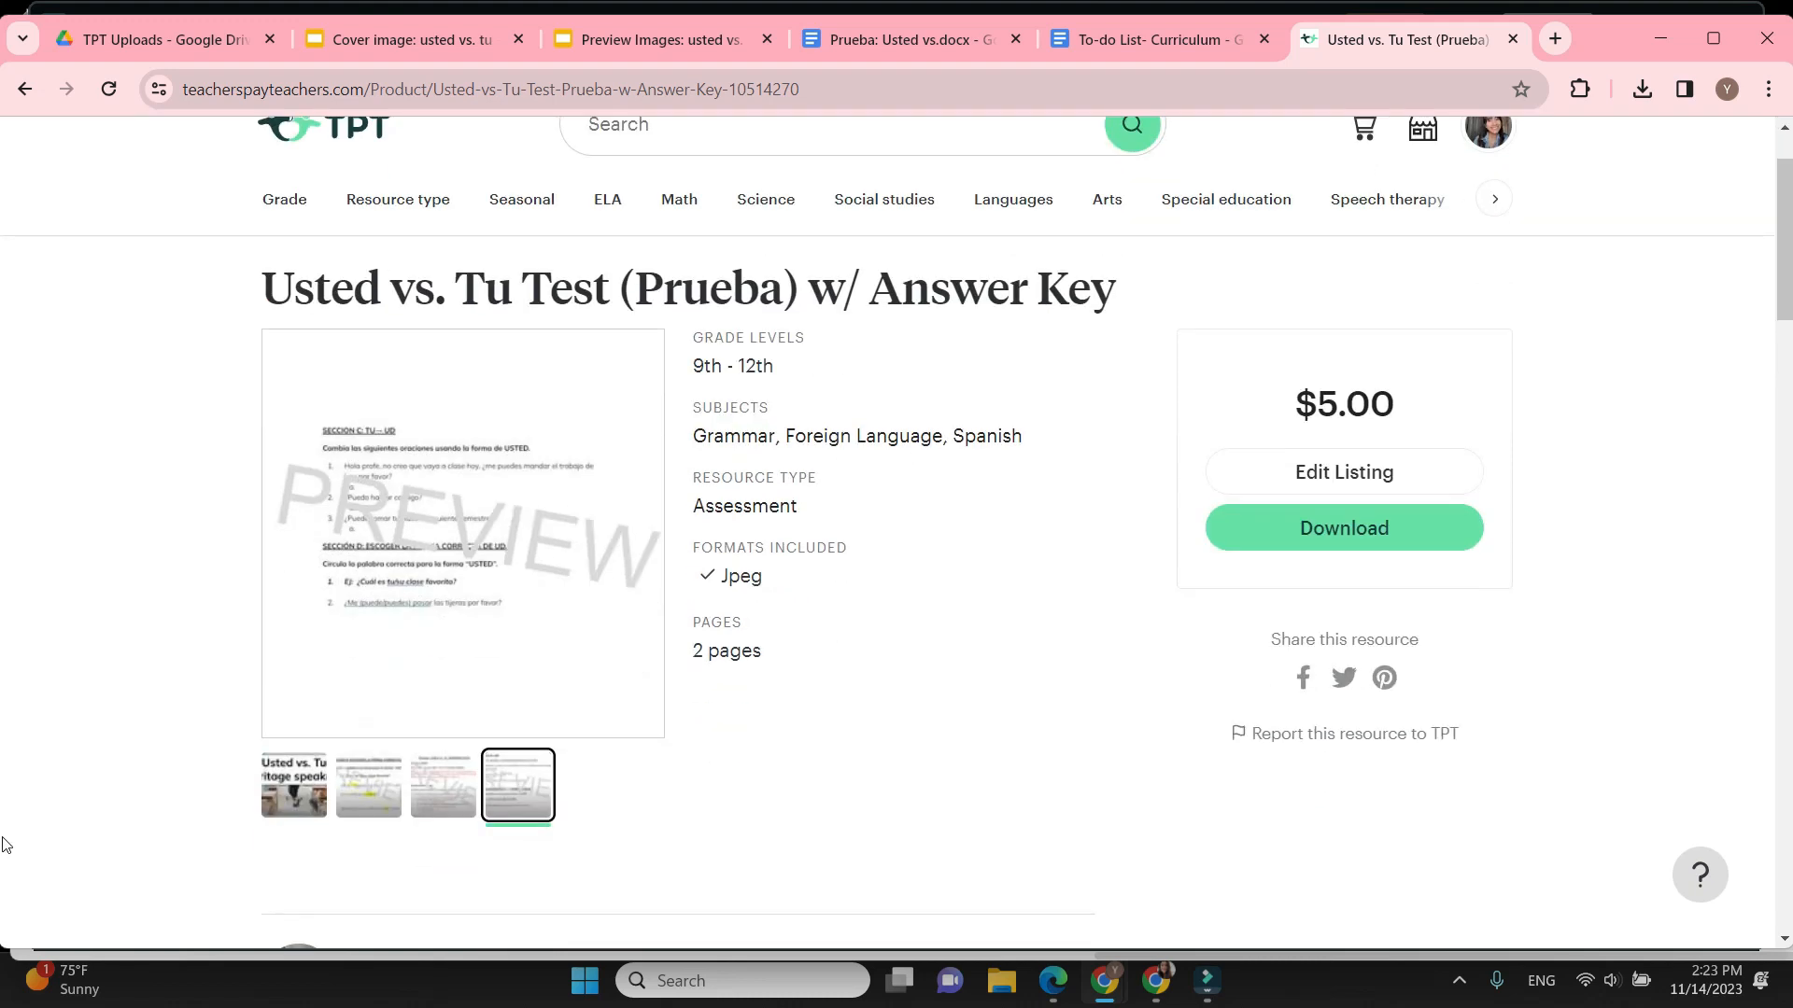